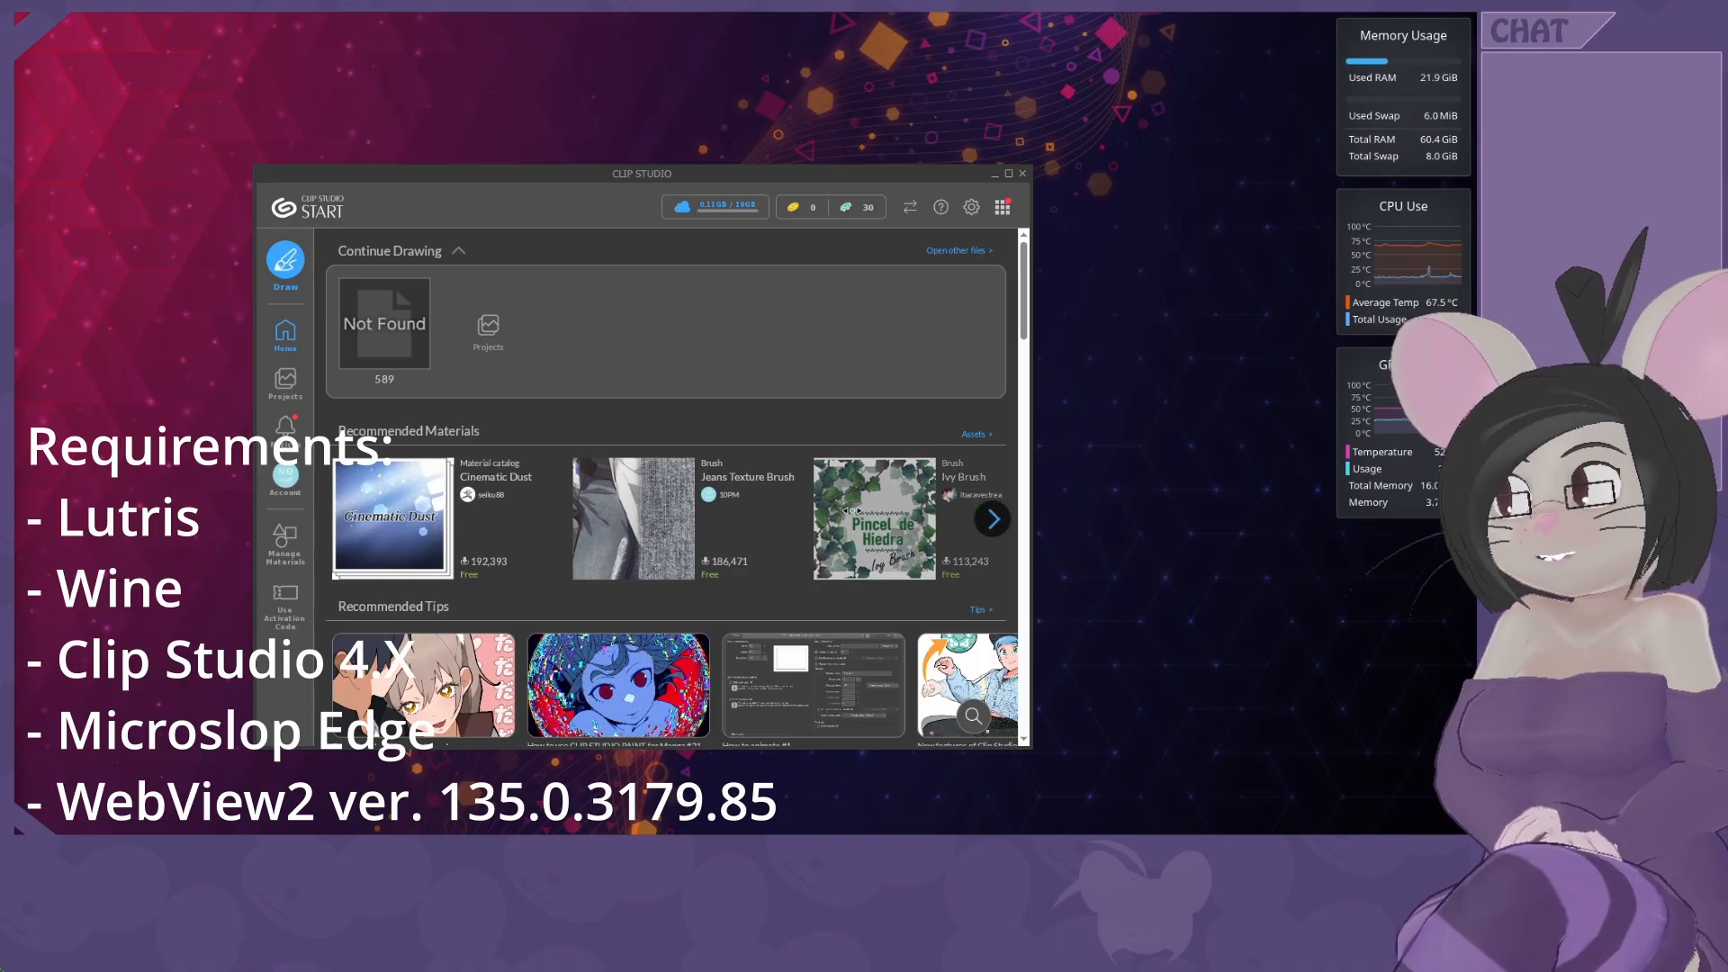
# Open a terminal in the YT folder from the file manager and arrange both windows on the desktop.
pyautogui.moveTo(437, 177); pyautogui.dragTo(405, 165)
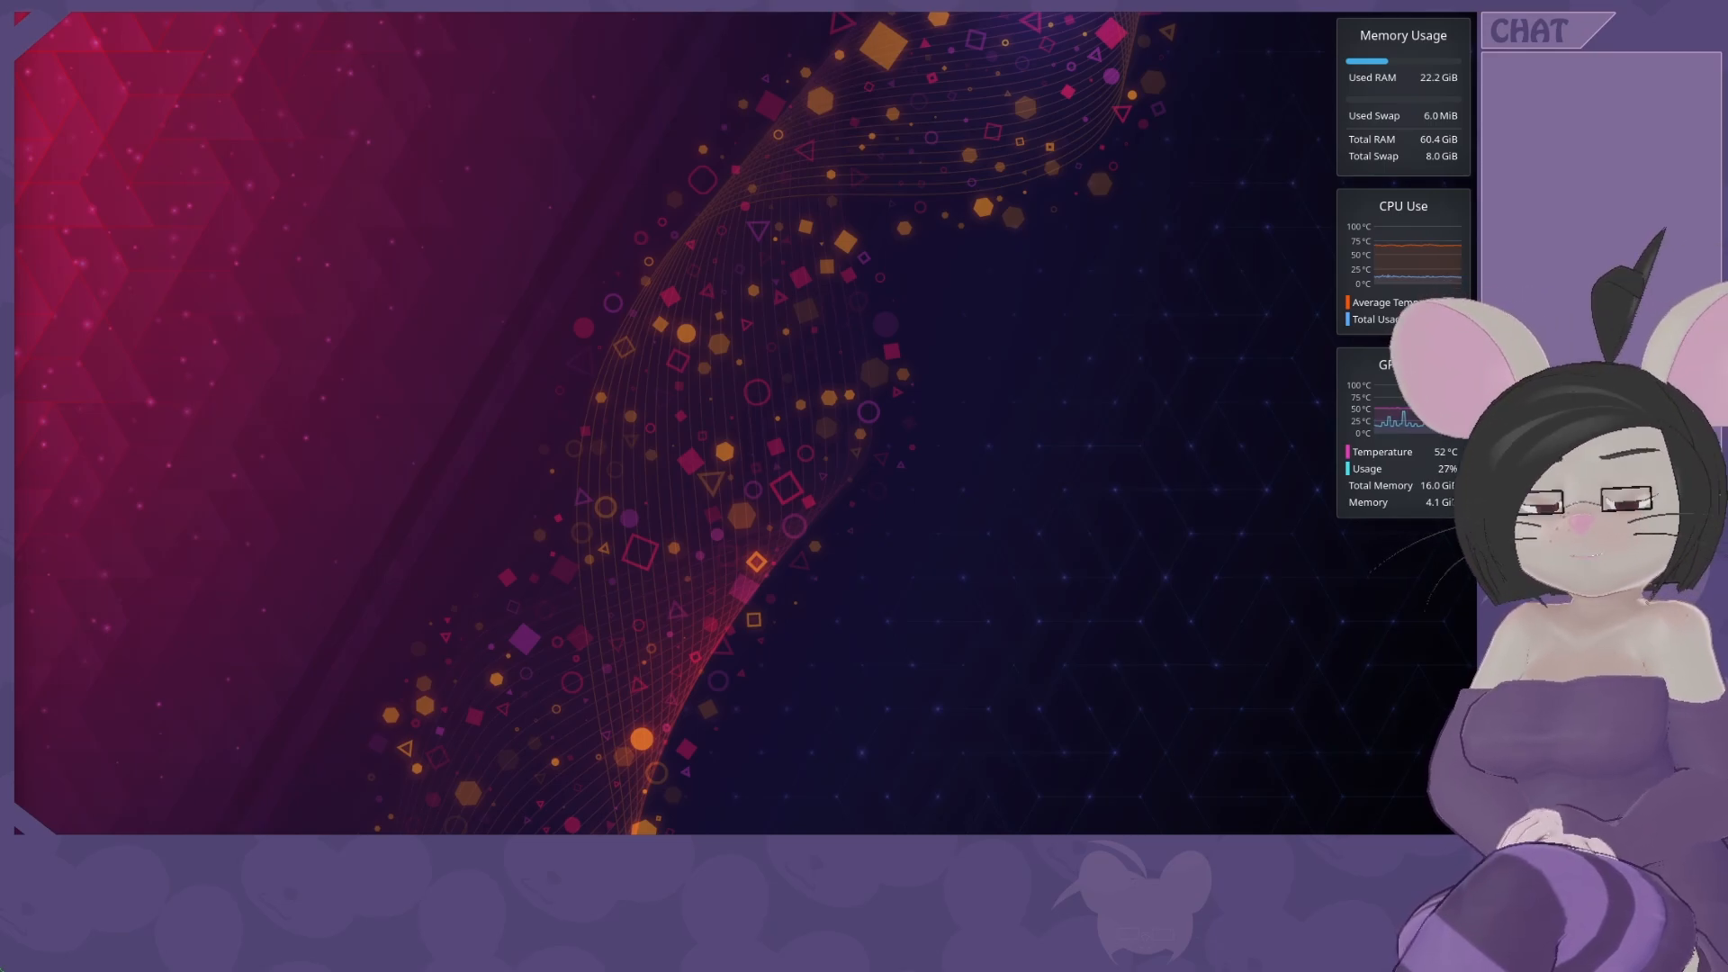
pyautogui.moveTo(15, 417); pyautogui.dragTo(717, 126)
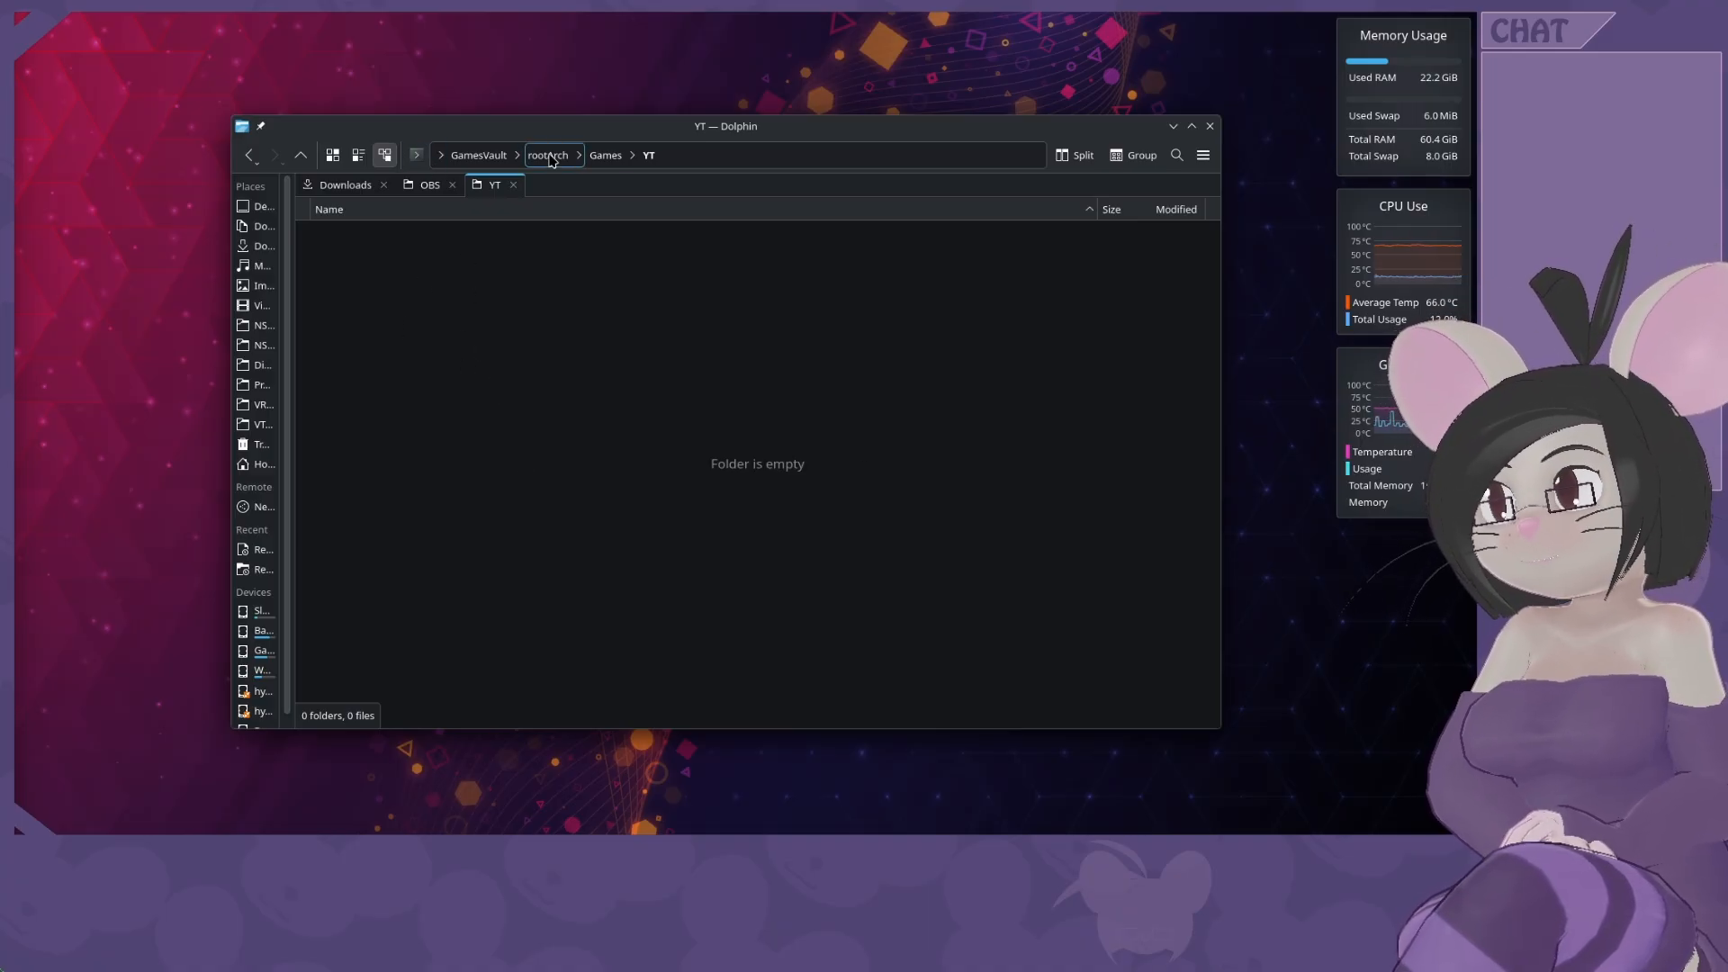
pyautogui.moveTo(689, 129); pyautogui.dragTo(716, 113)
pyautogui.click(442, 140)
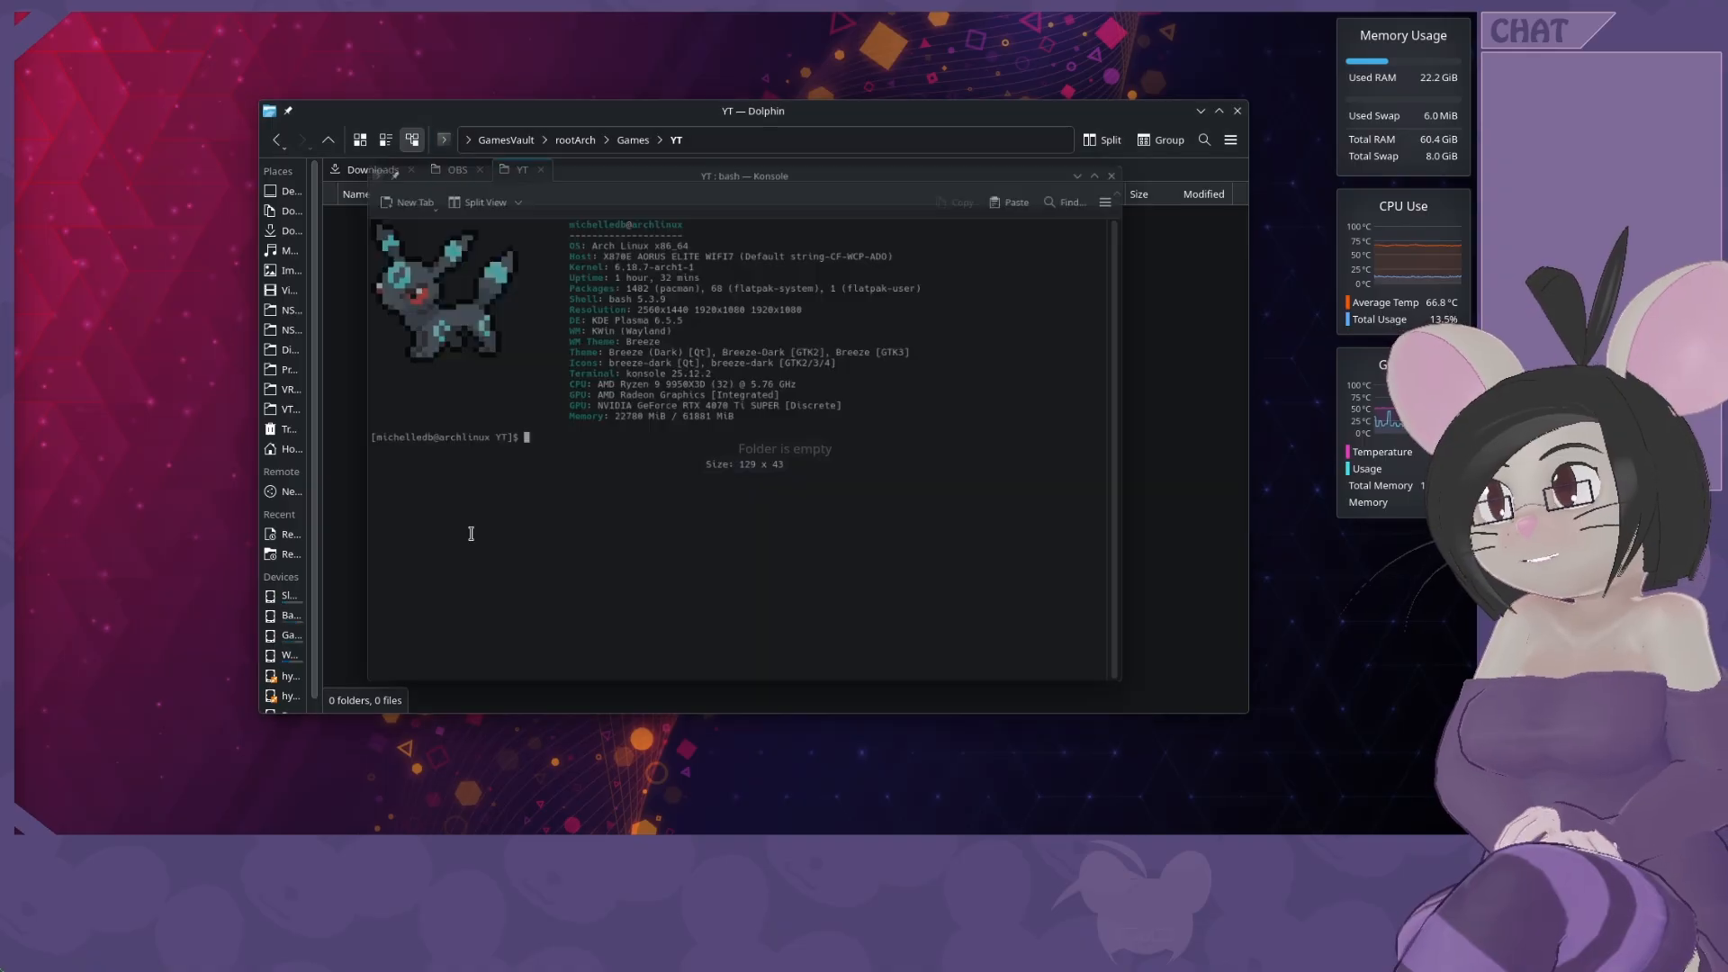
pyautogui.moveTo(731, 172); pyautogui.dragTo(539, 238)
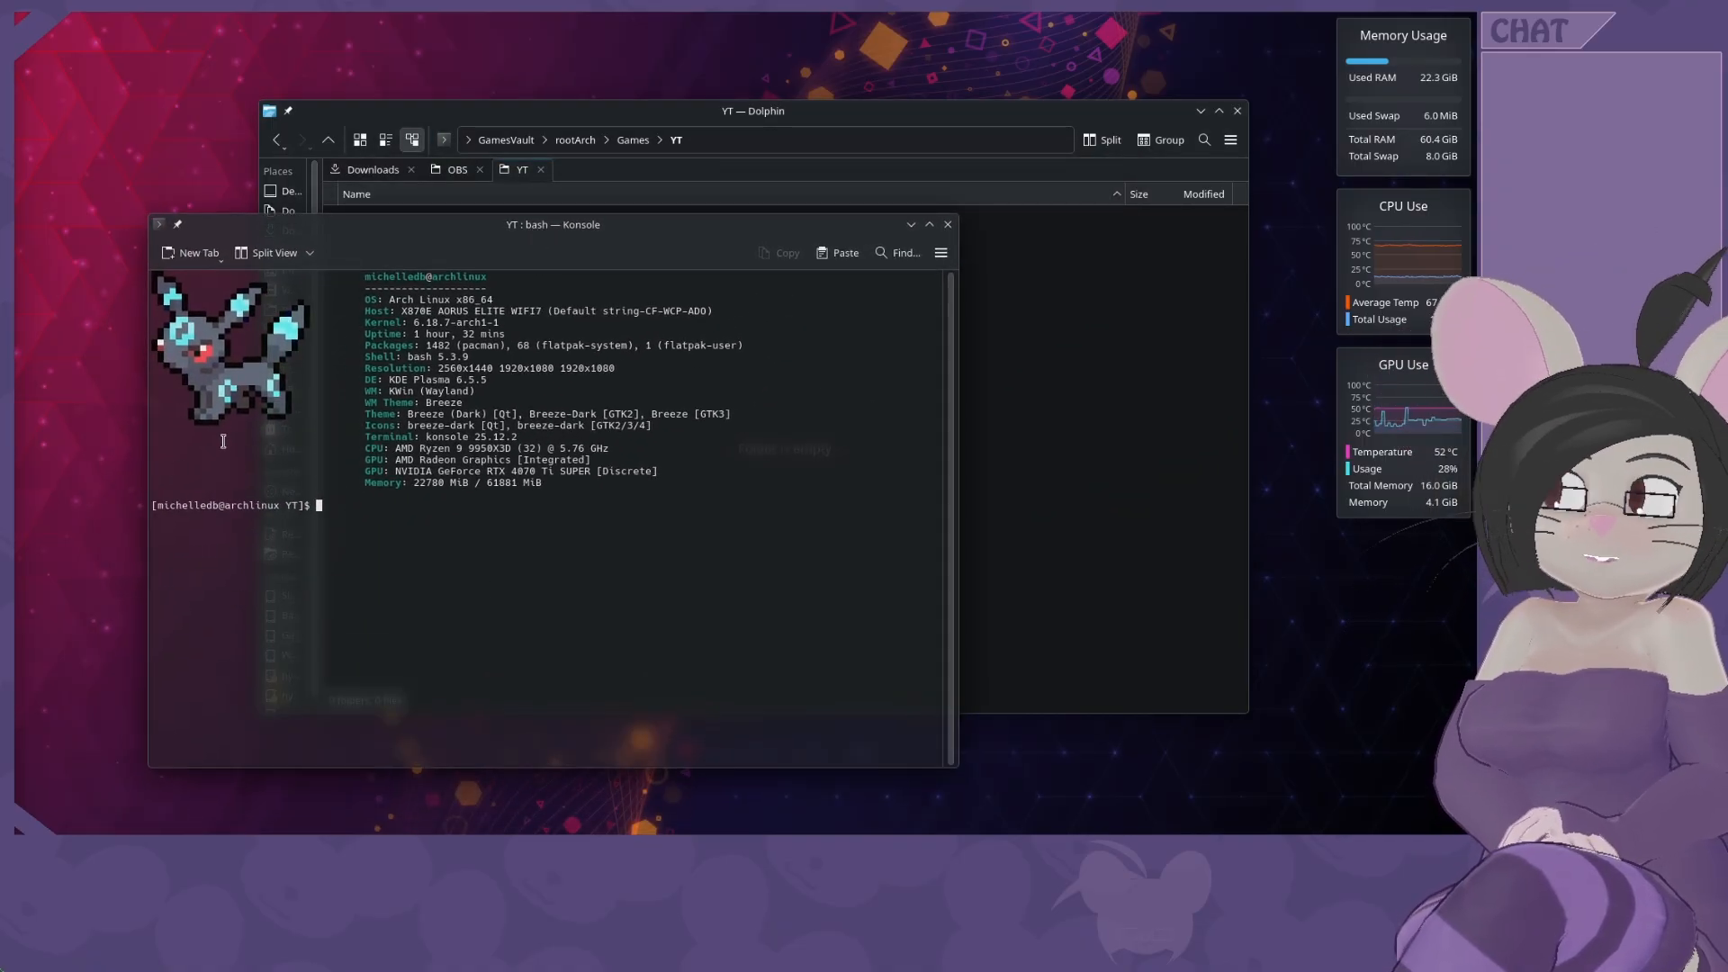
# Copy the YT folder's path from the file manager and change the terminal's directory to /mnt/GamesVault/rootArch/Games/YT/.
pyautogui.click(1211, 442)
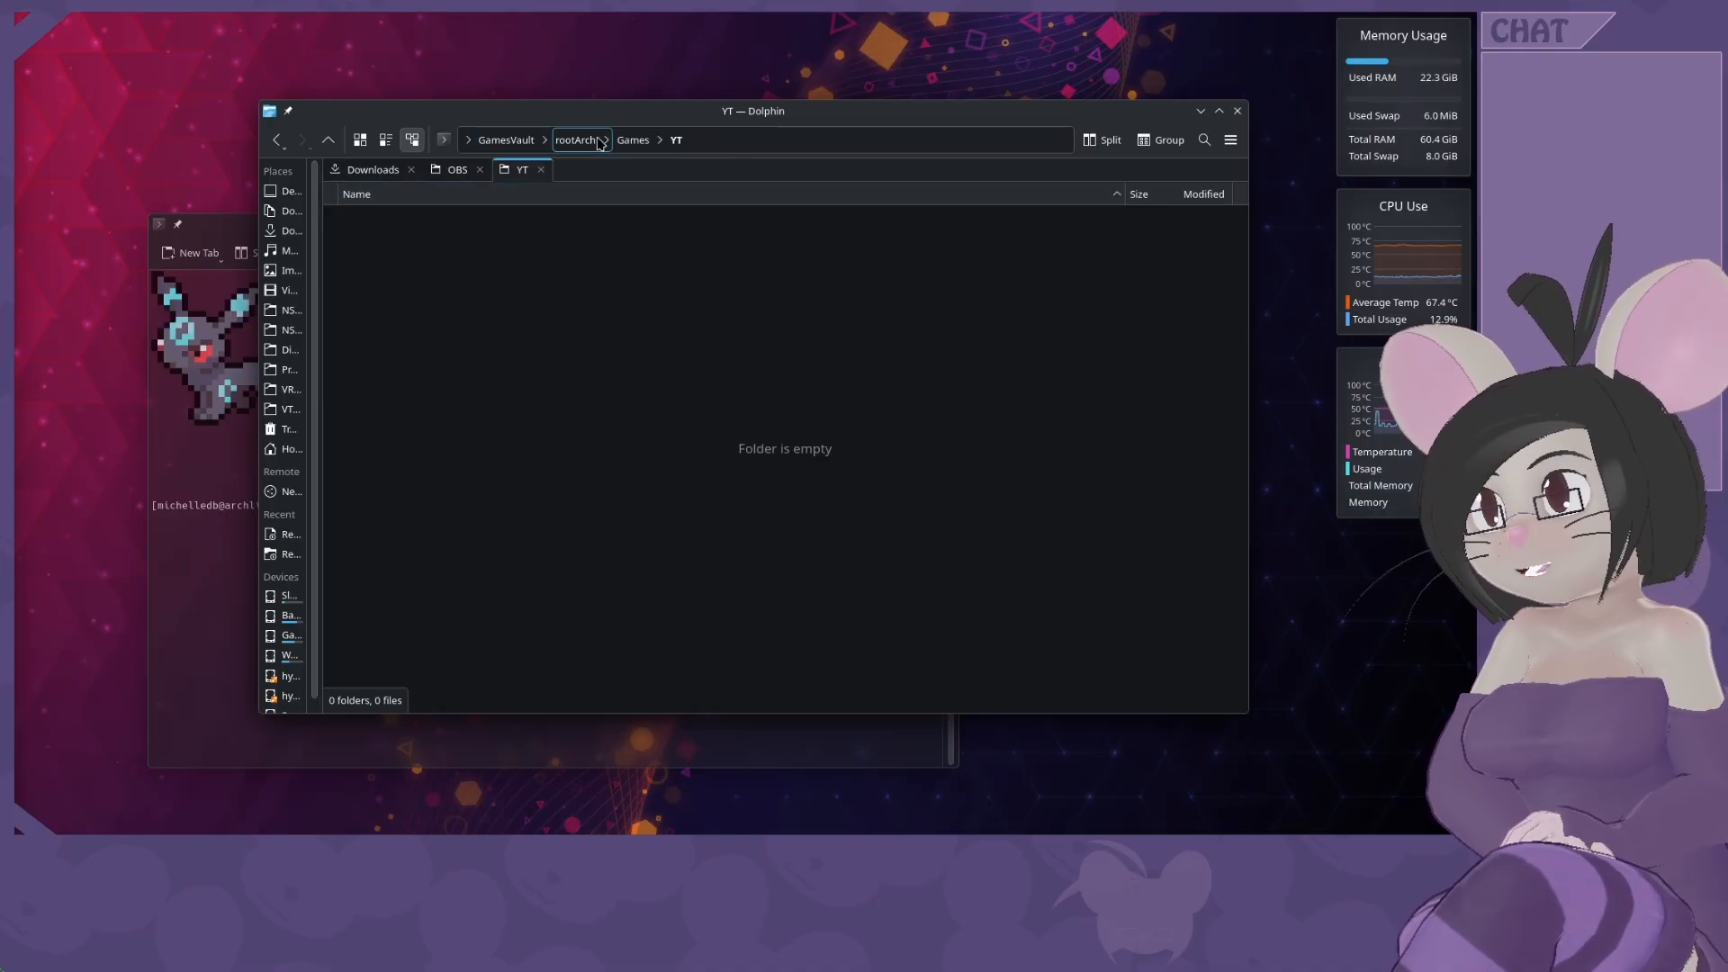
pyautogui.click(725, 142)
pyautogui.tripleClick(638, 137)
pyautogui.hotkey('ctrl', 'c')
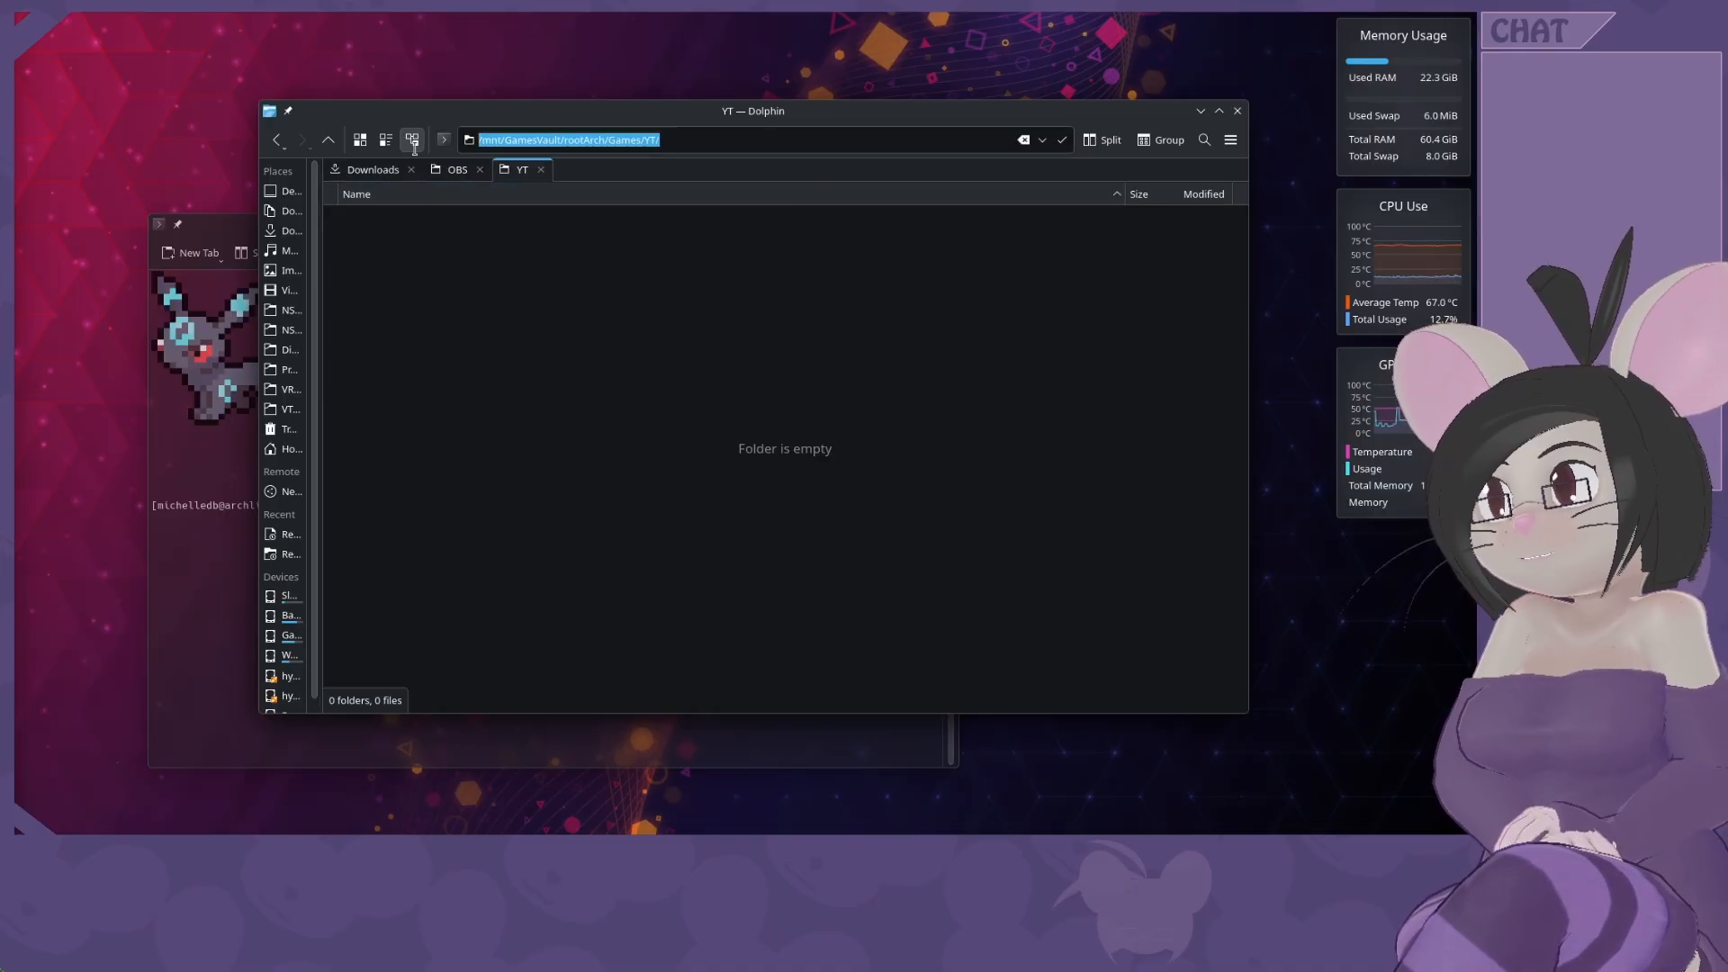
pyautogui.click(171, 572)
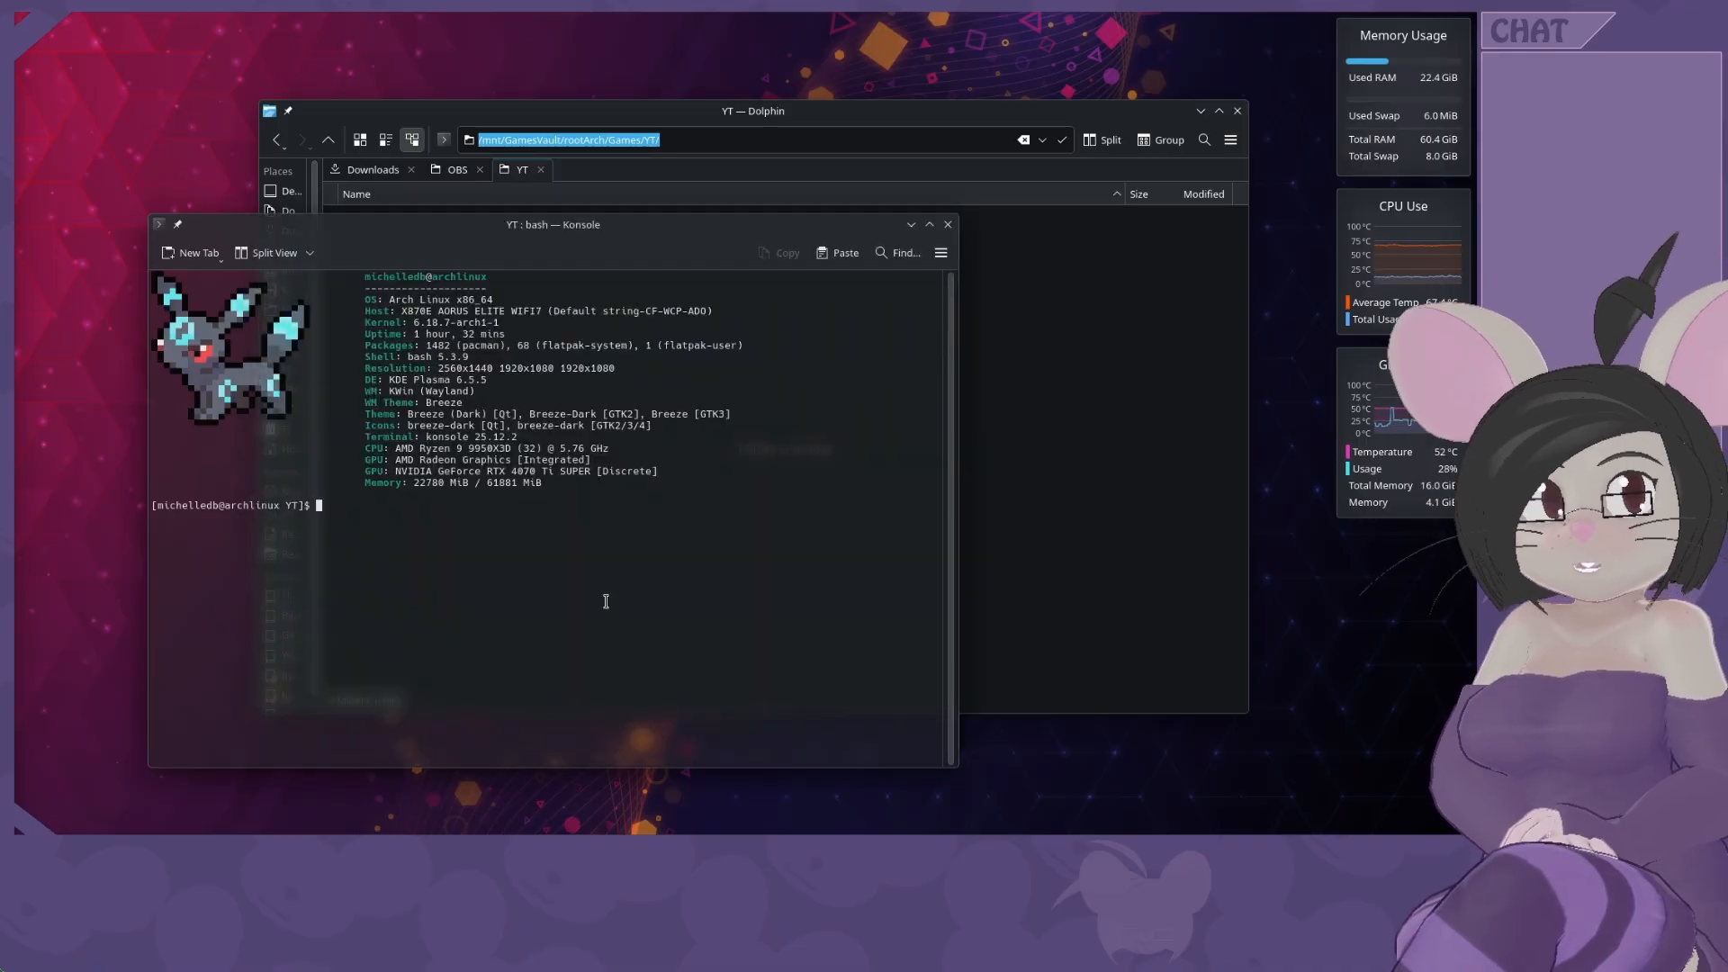
pyautogui.write('cd')
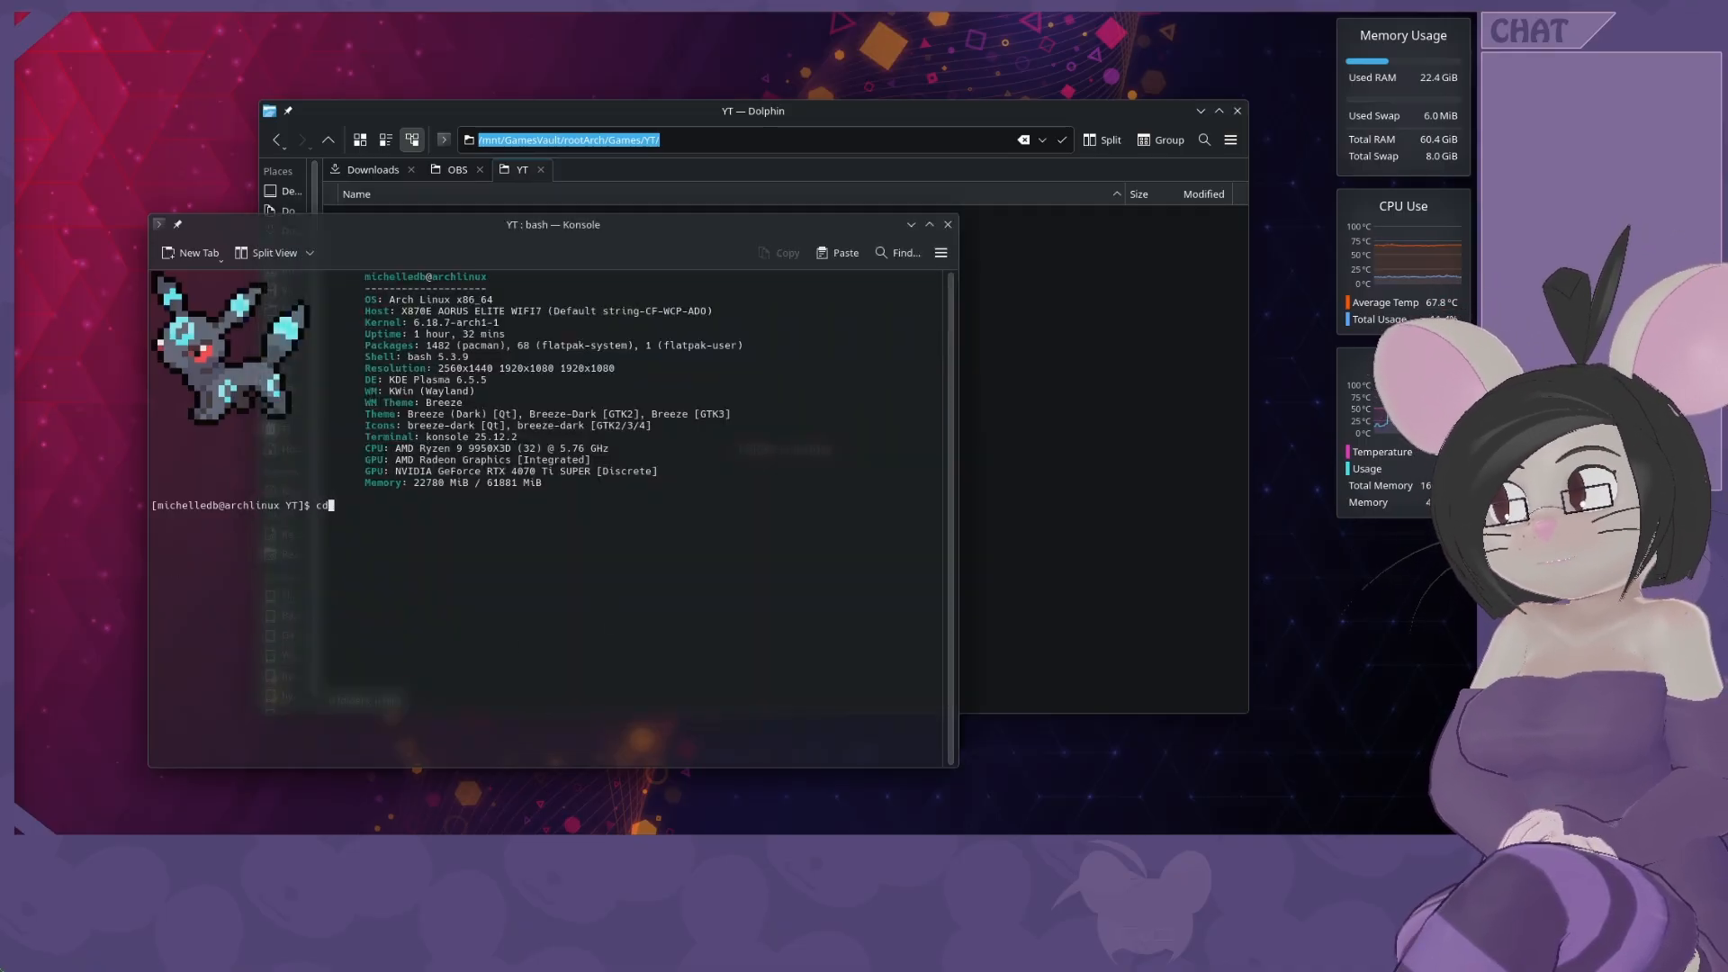
pyautogui.hotkey('ctrl', 'shift', 'v')
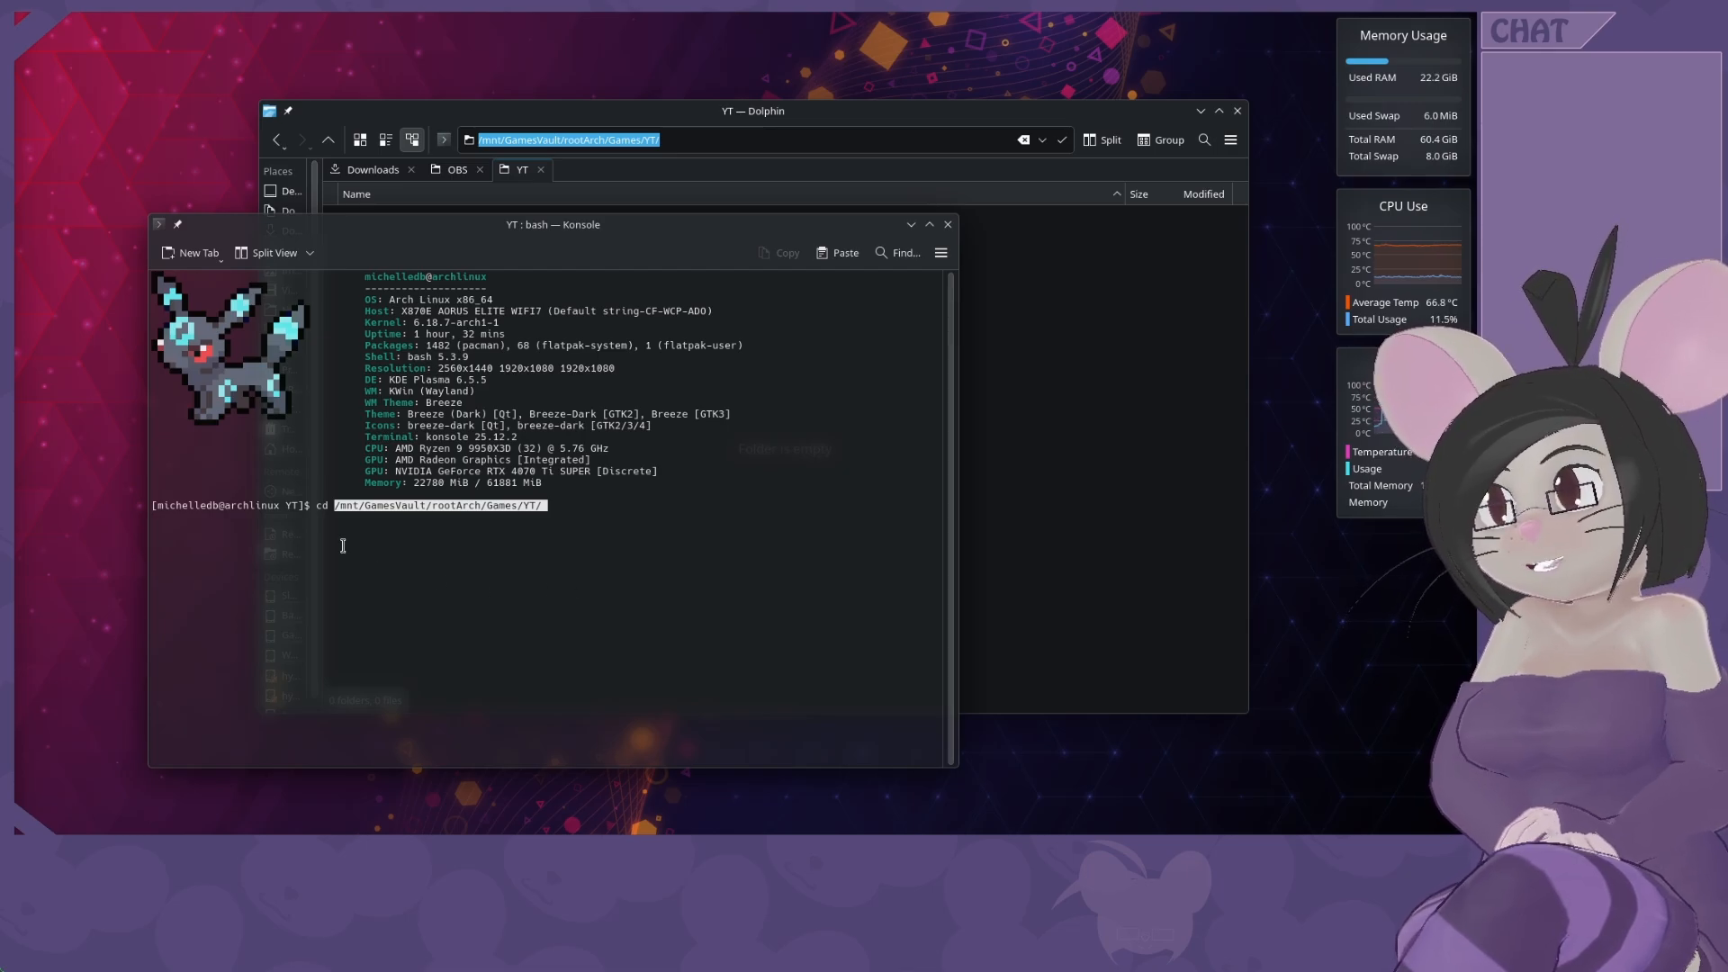
pyautogui.press('Return')
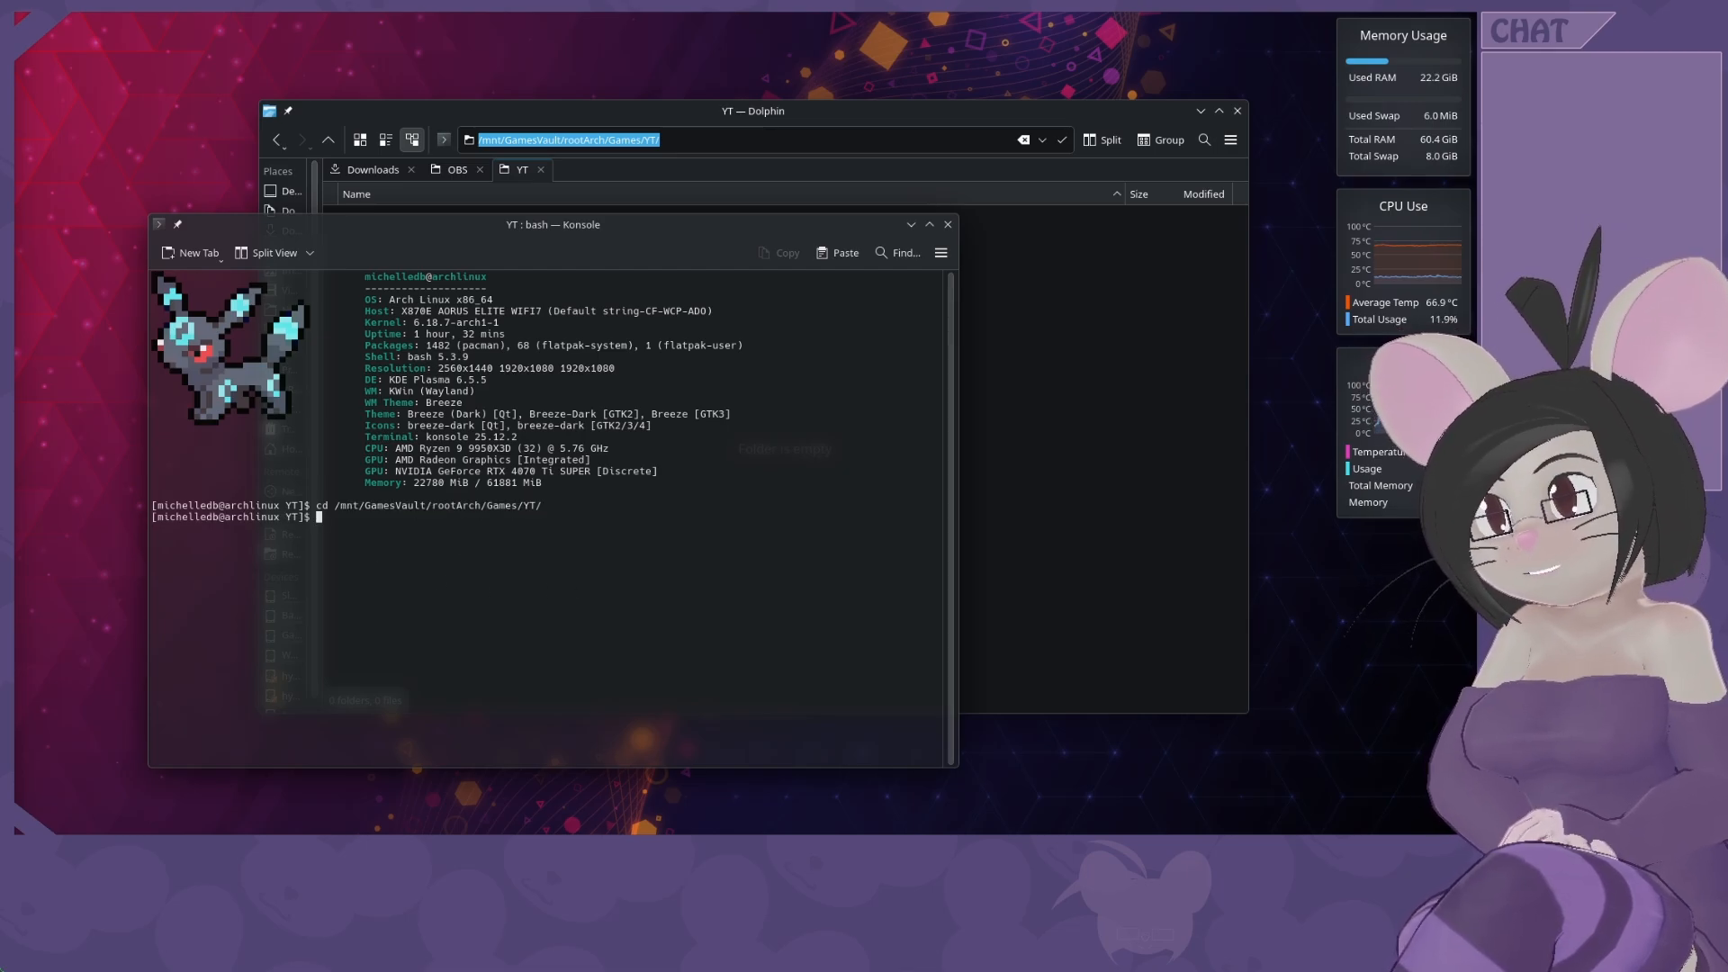
# Check the terminal's current directory with pwd.
pyautogui.write('pwd')
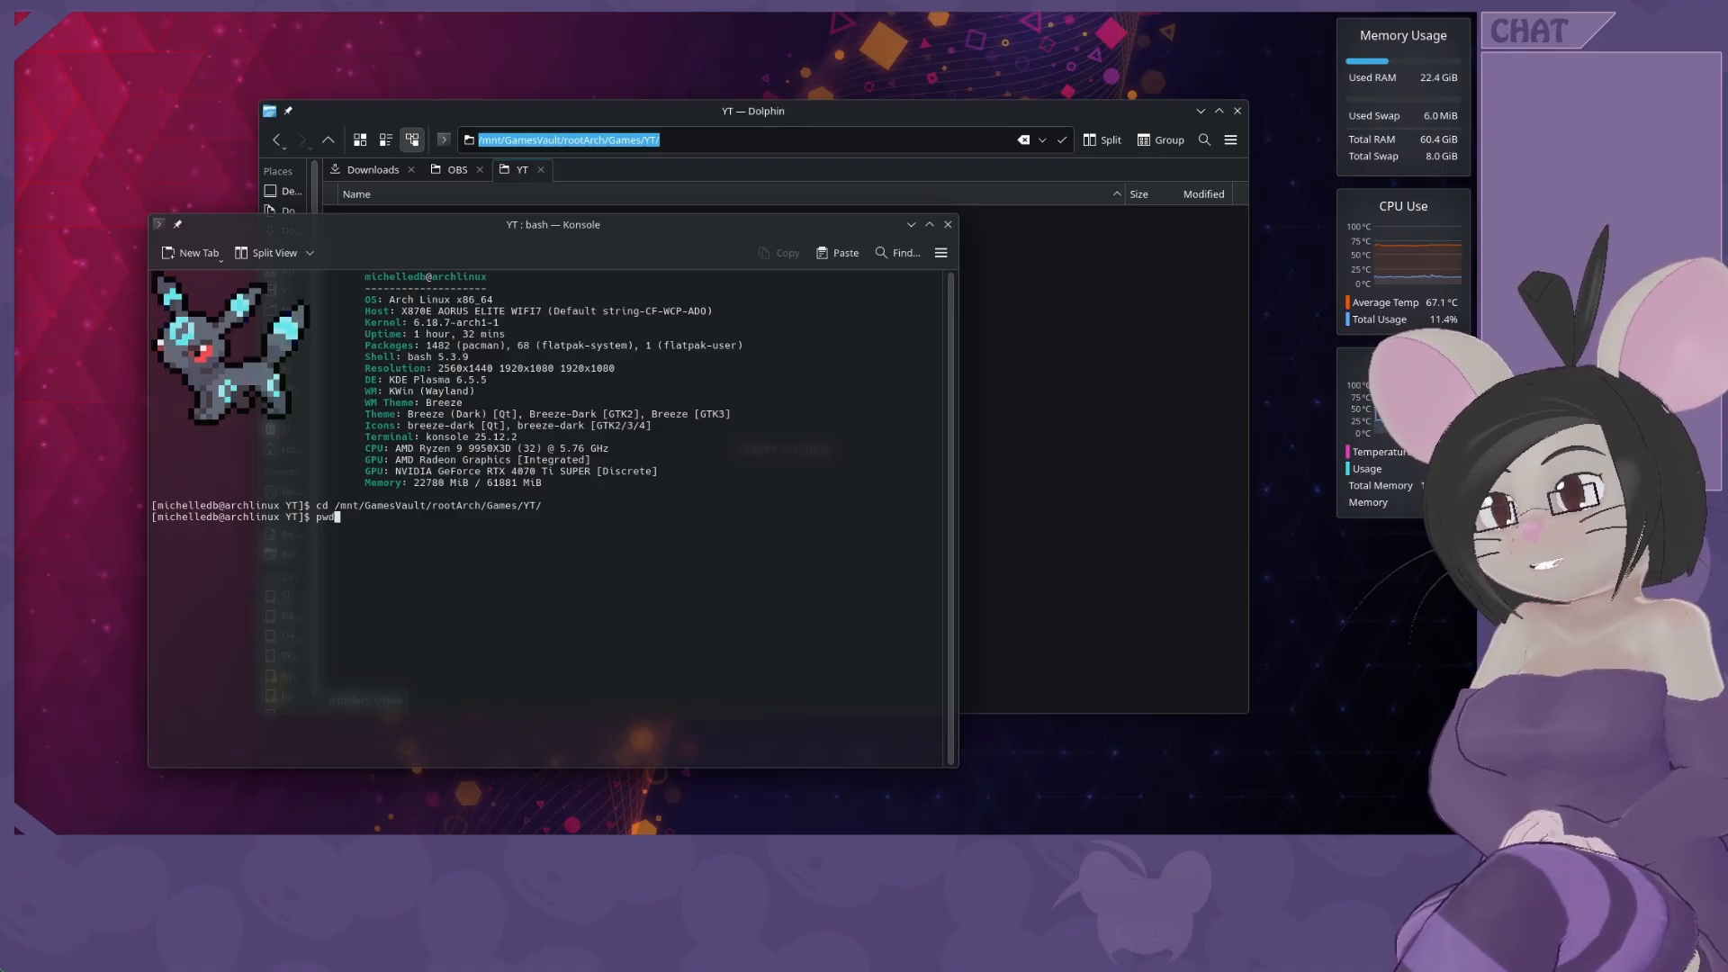
pyautogui.press('Return')
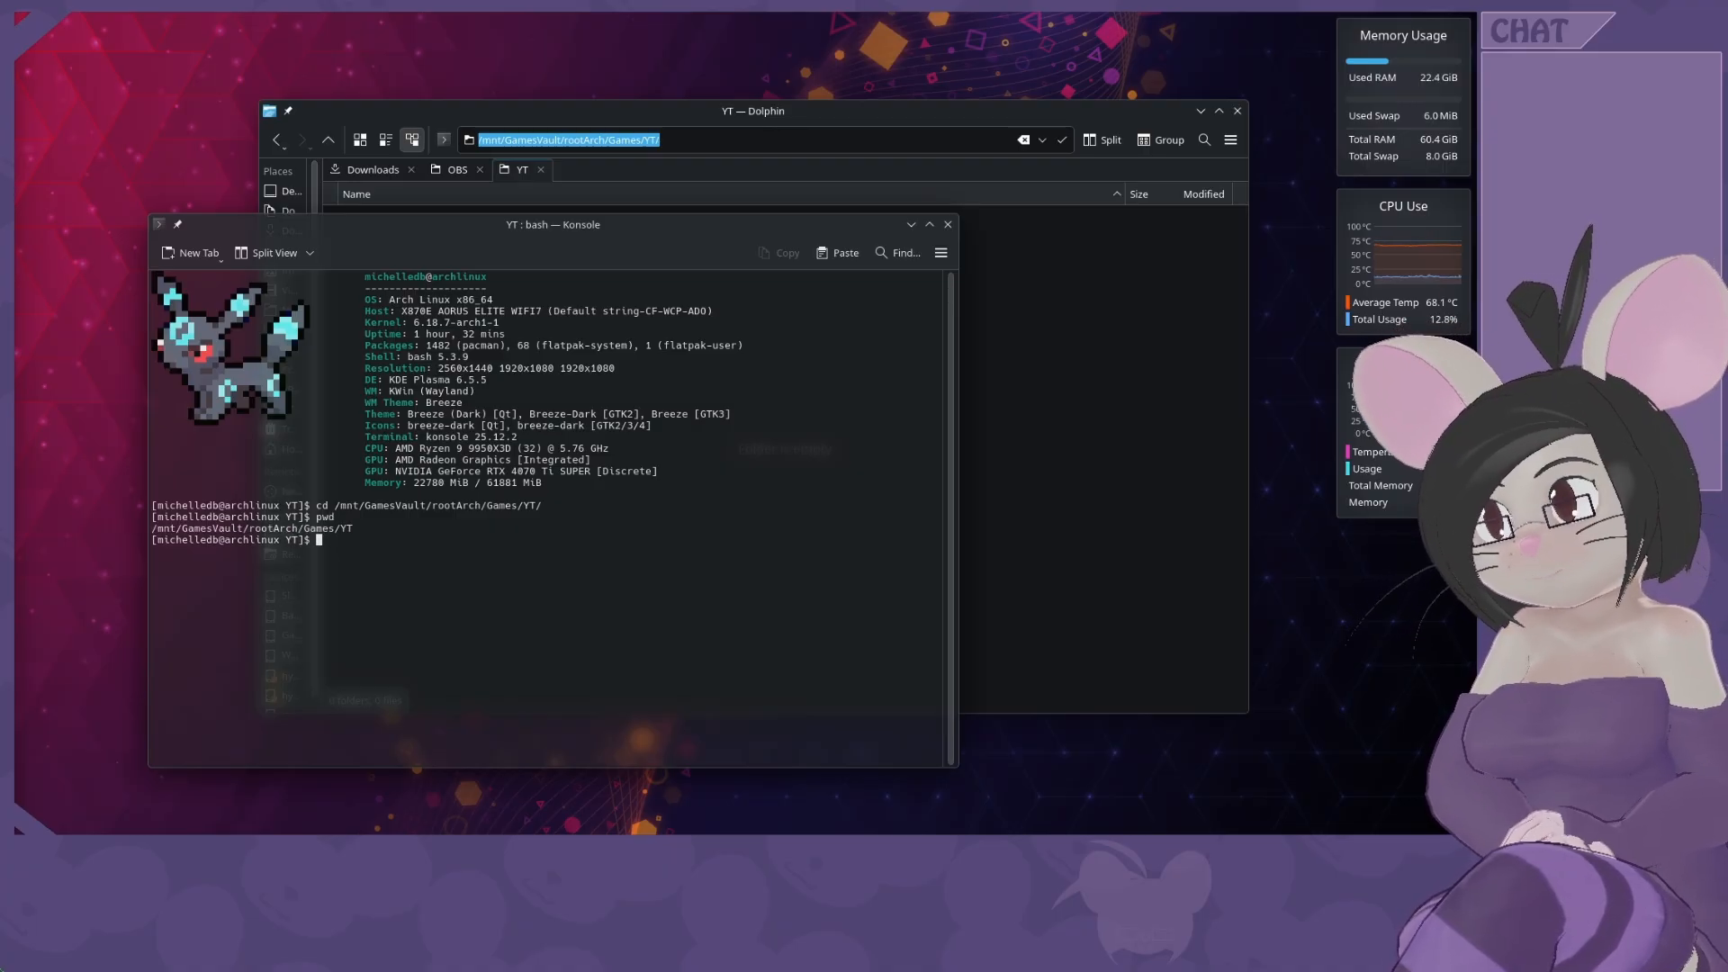
pyautogui.moveTo(358, 529); pyautogui.dragTo(145, 532)
pyautogui.click(445, 583)
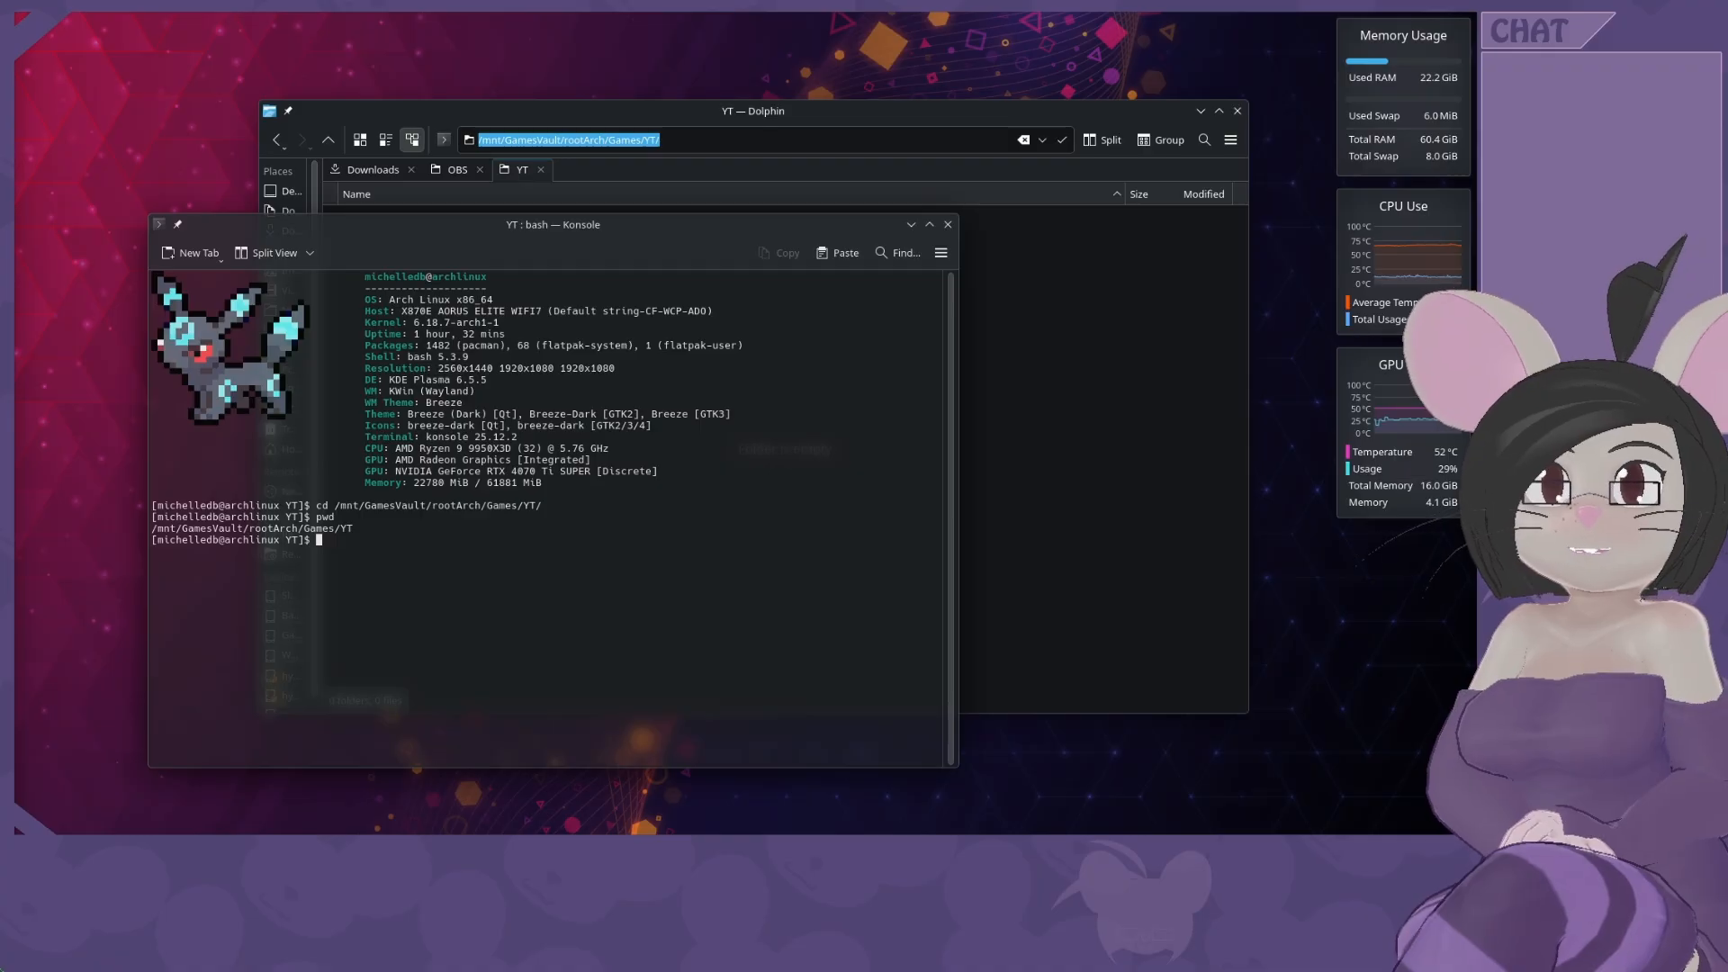
# Enter WINEPREFIX=/mnt/GamesVault/rootArch/Games/YT/ClipStudioTest at the terminal prompt without running it.
pyautogui.write('WINE')
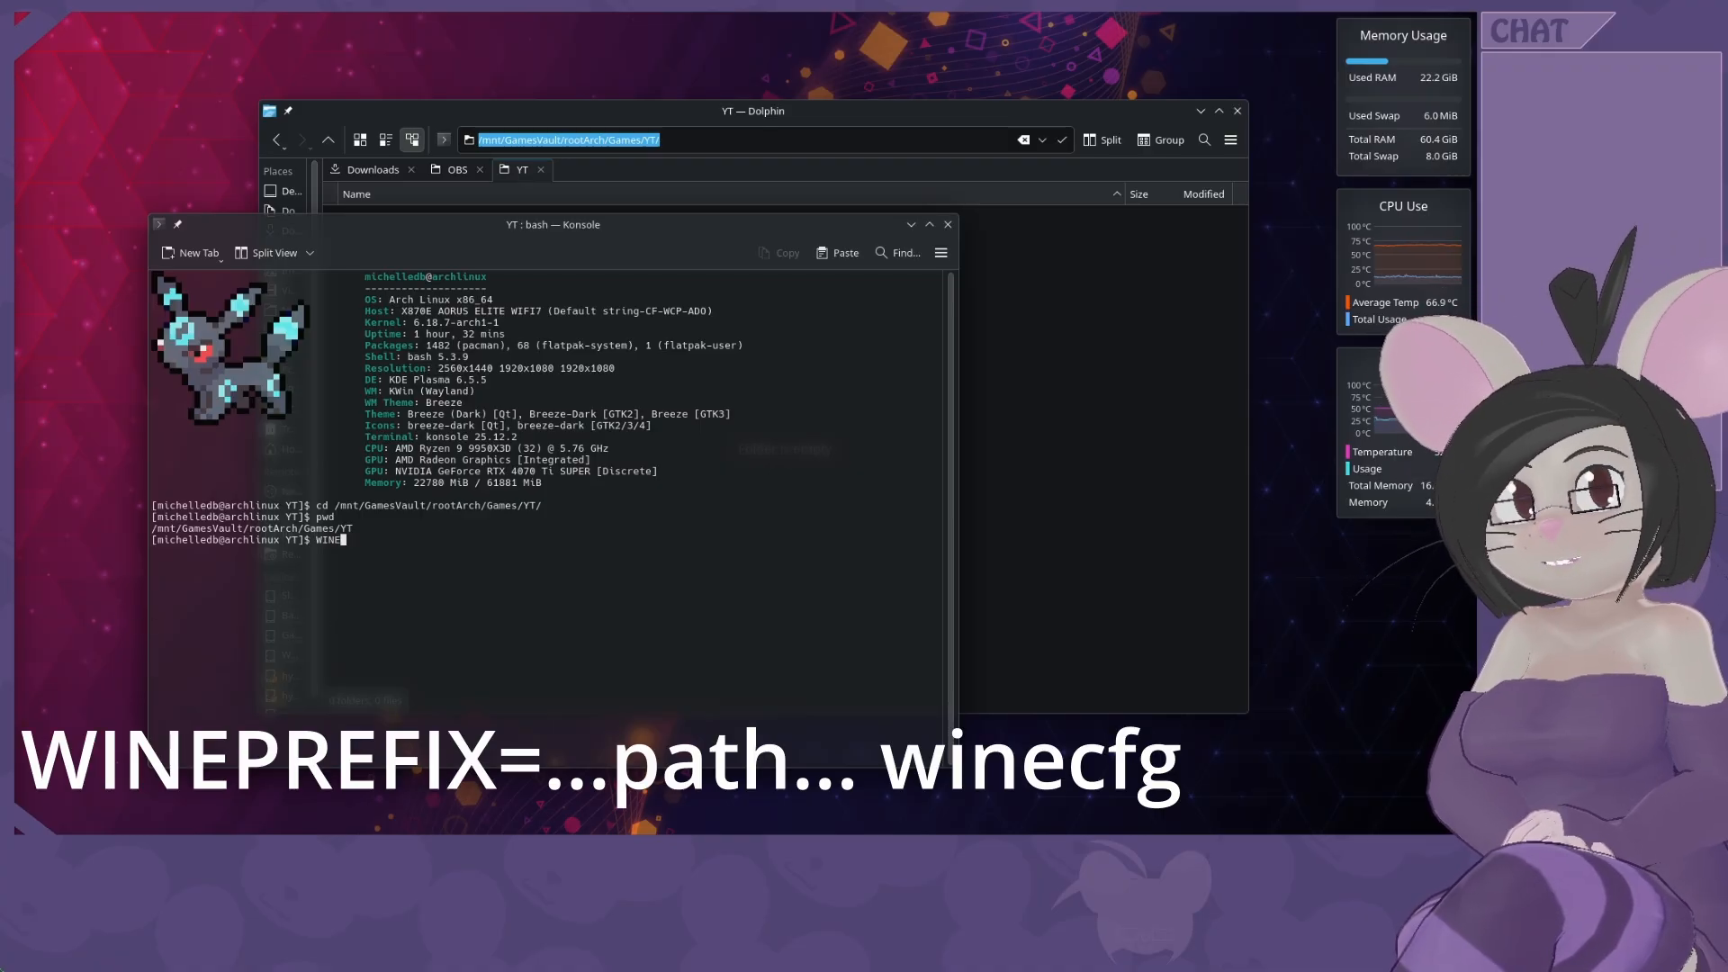
pyautogui.write('PREFIX')
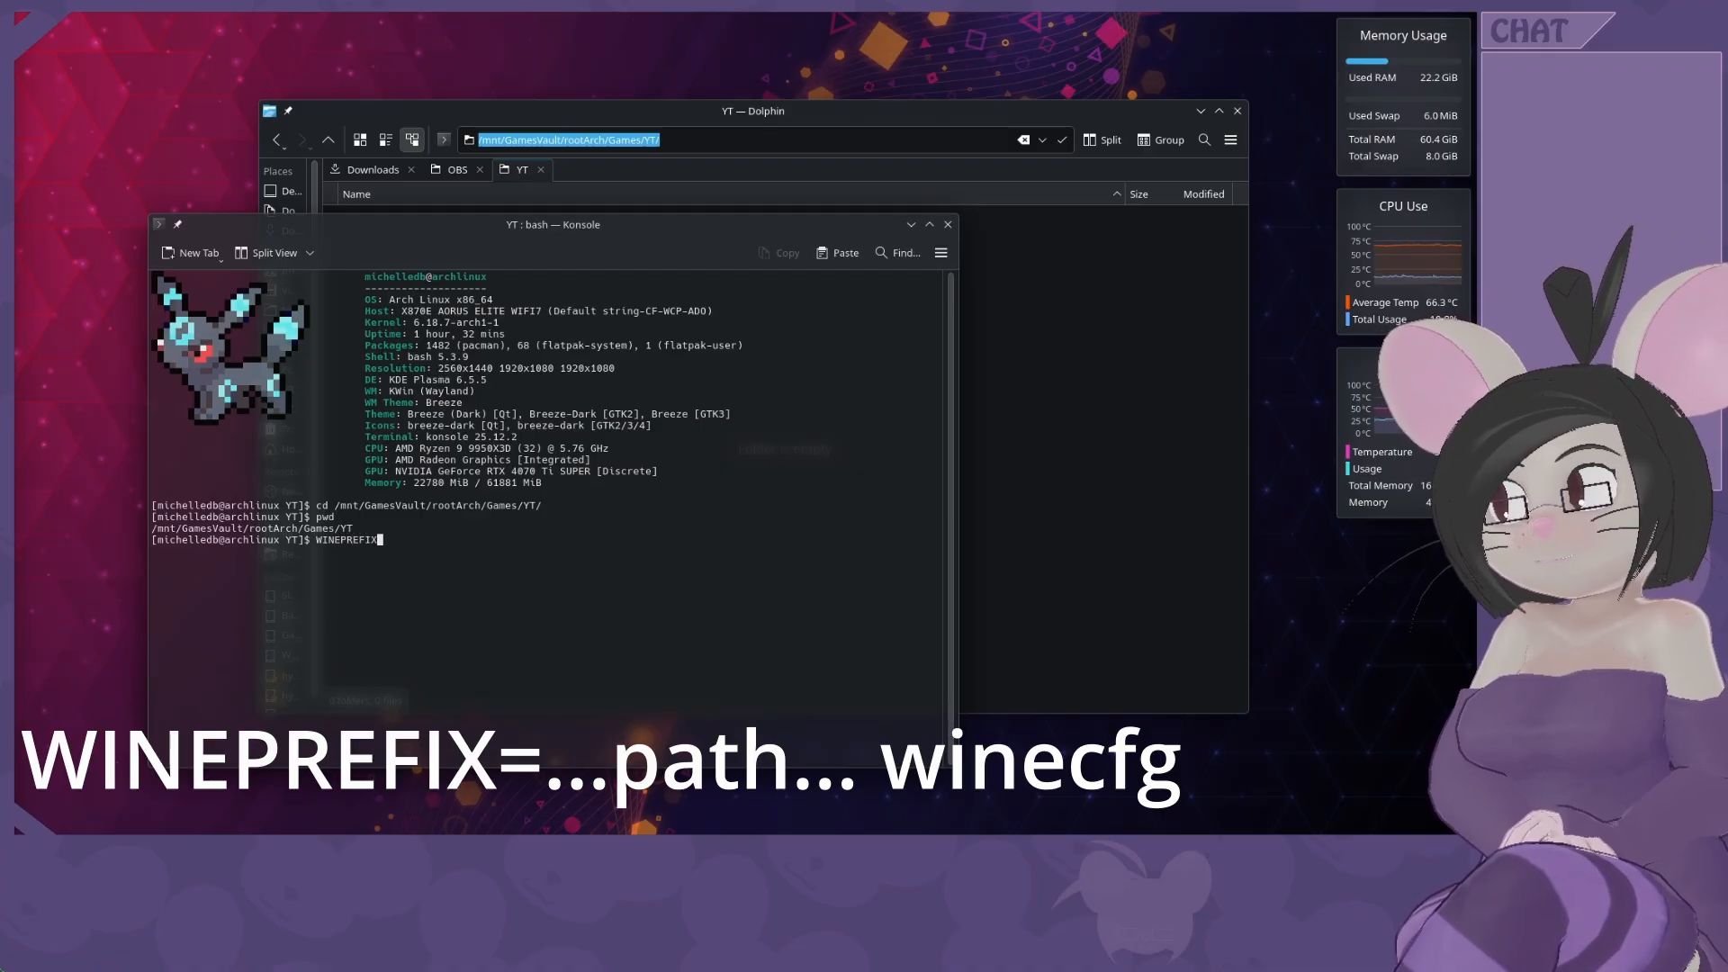
pyautogui.write('=')
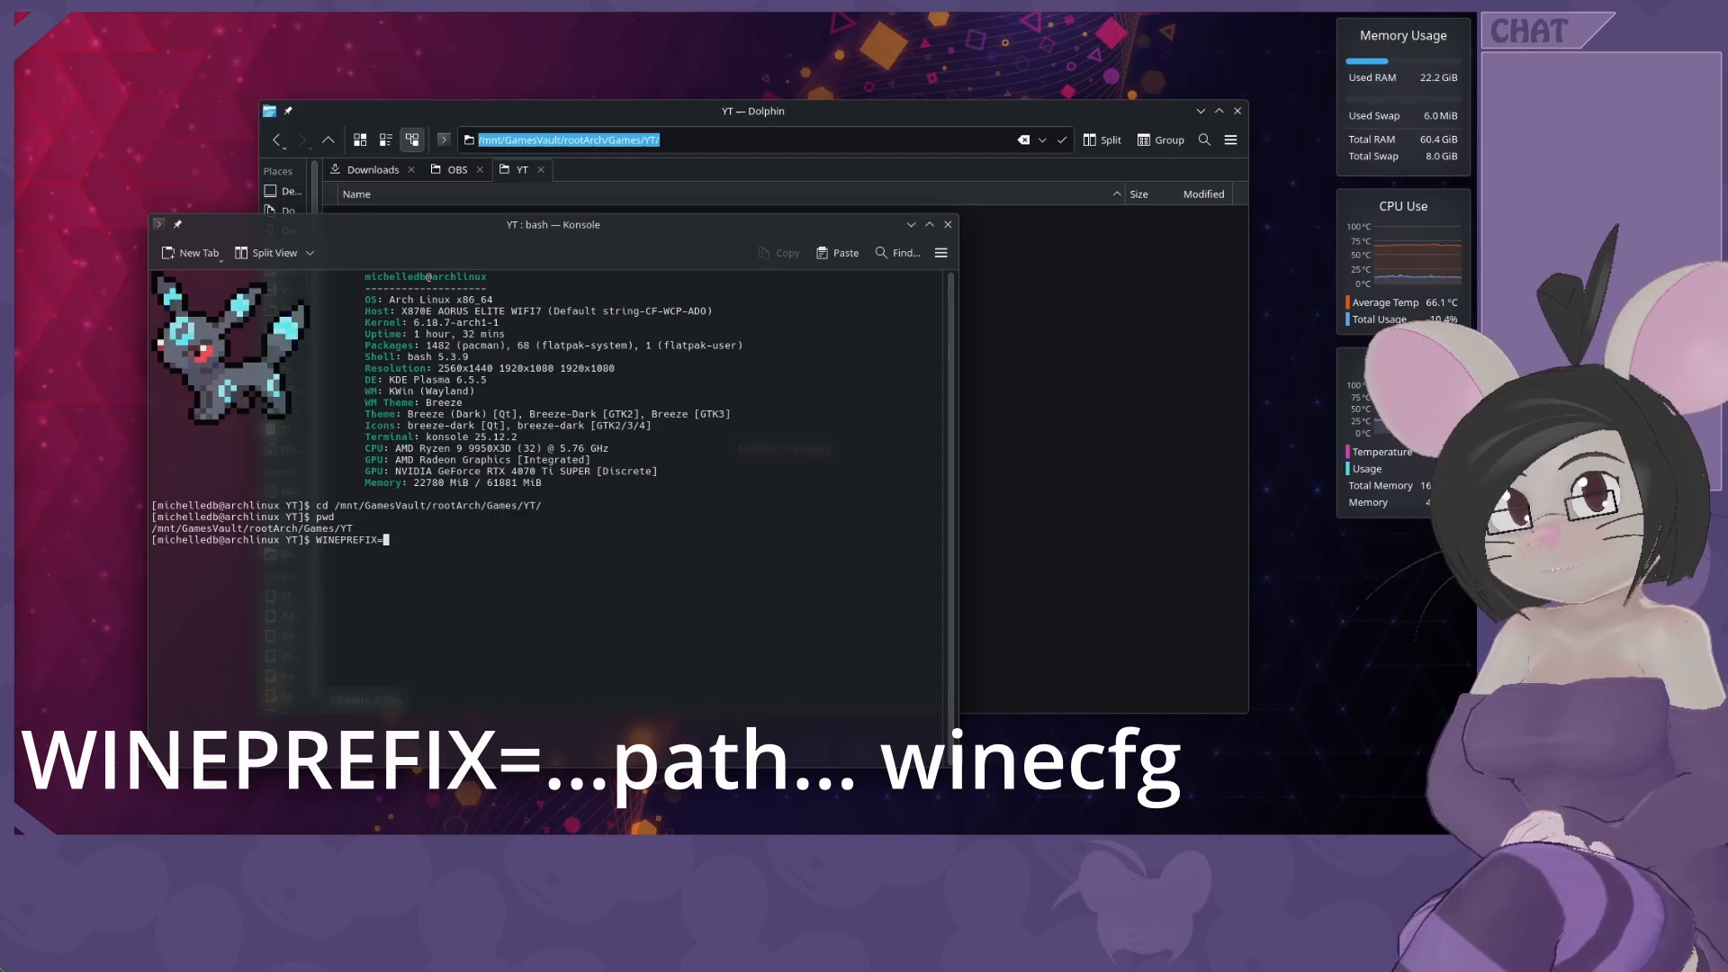
pyautogui.hotkey('ctrl', 'shift', 'v')
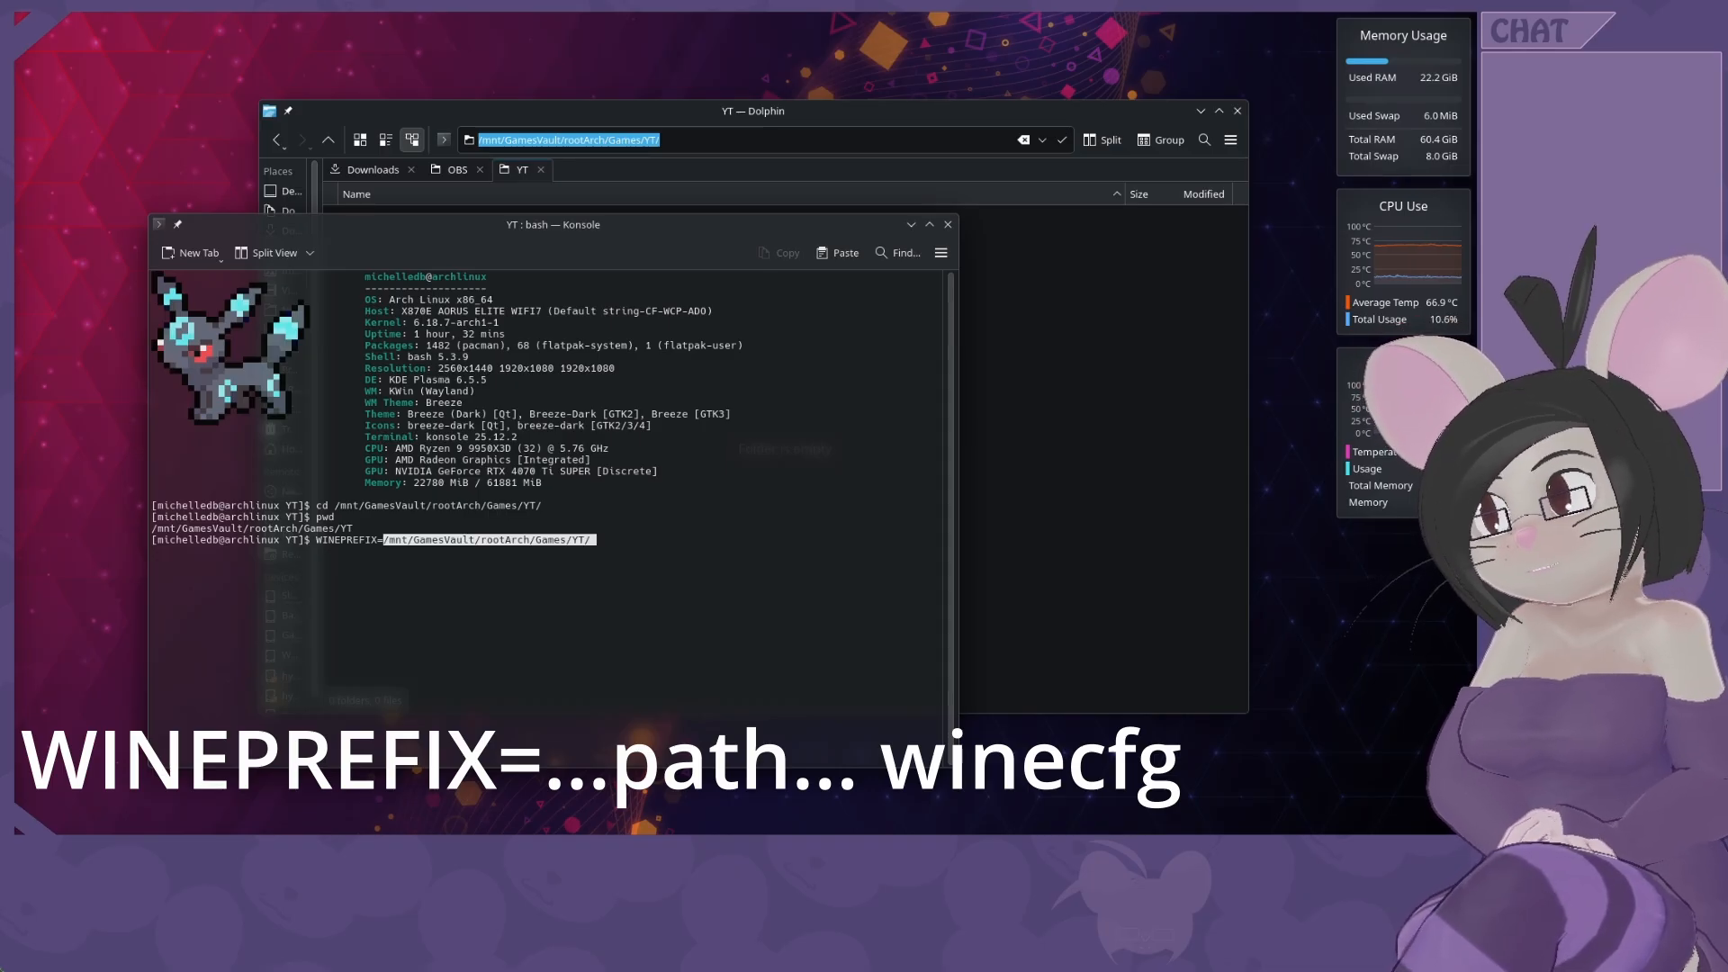
pyautogui.press('Right')
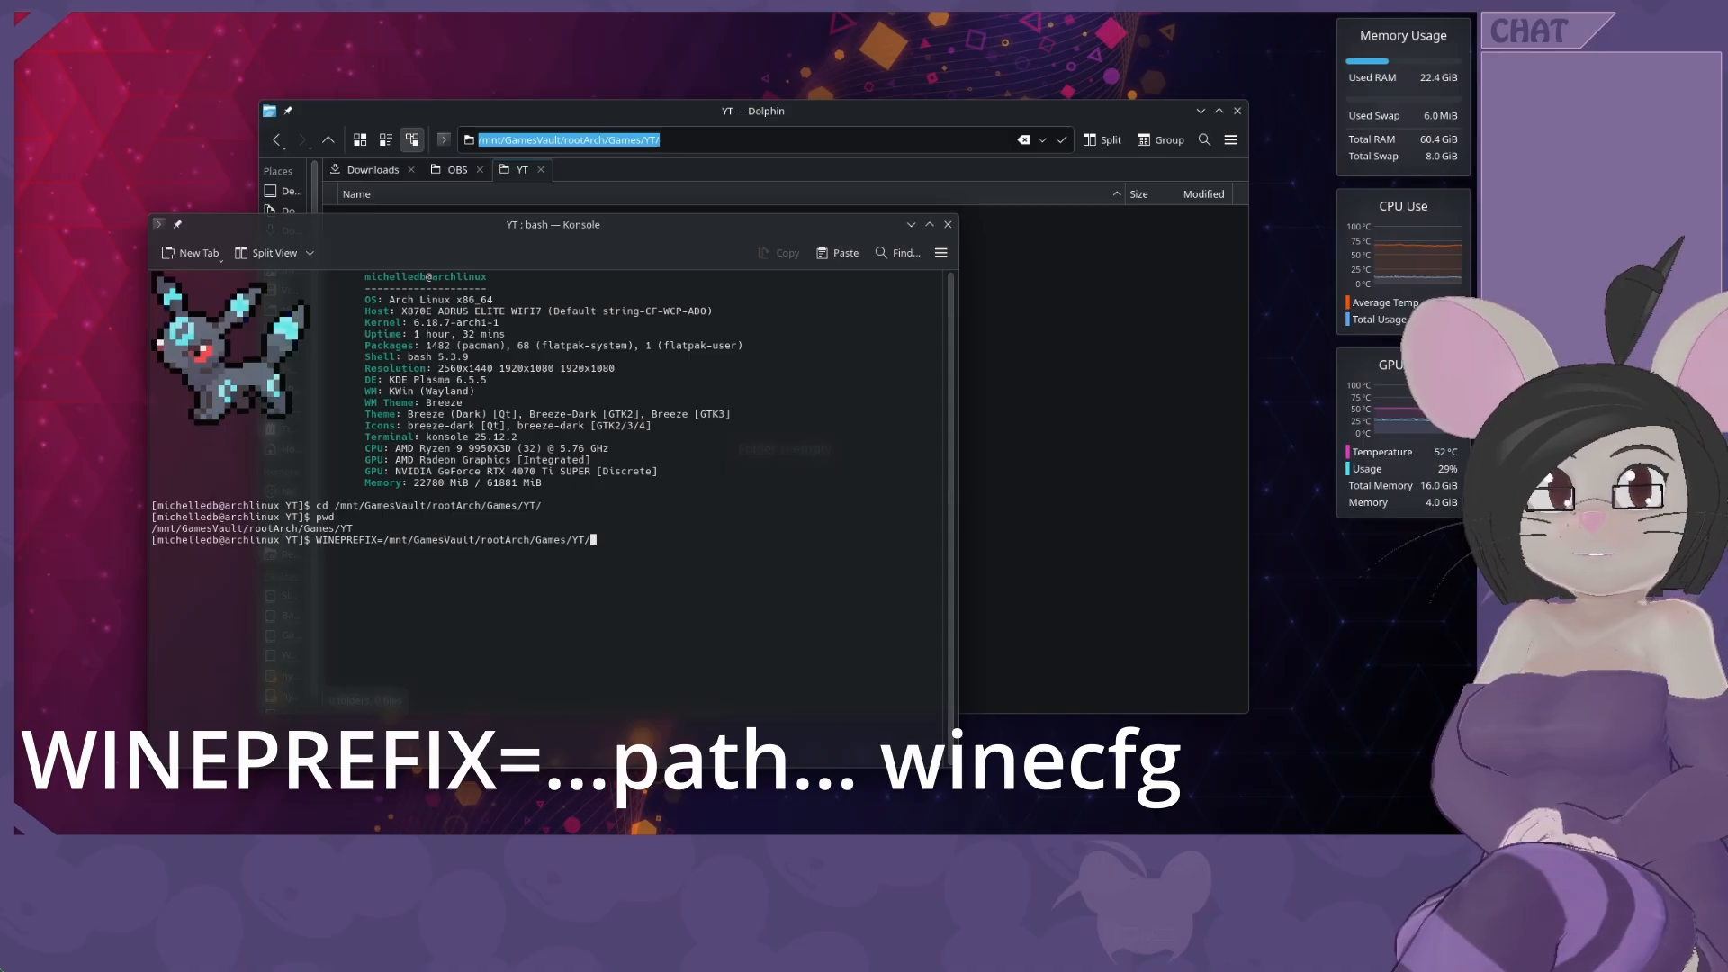
pyautogui.write('c')
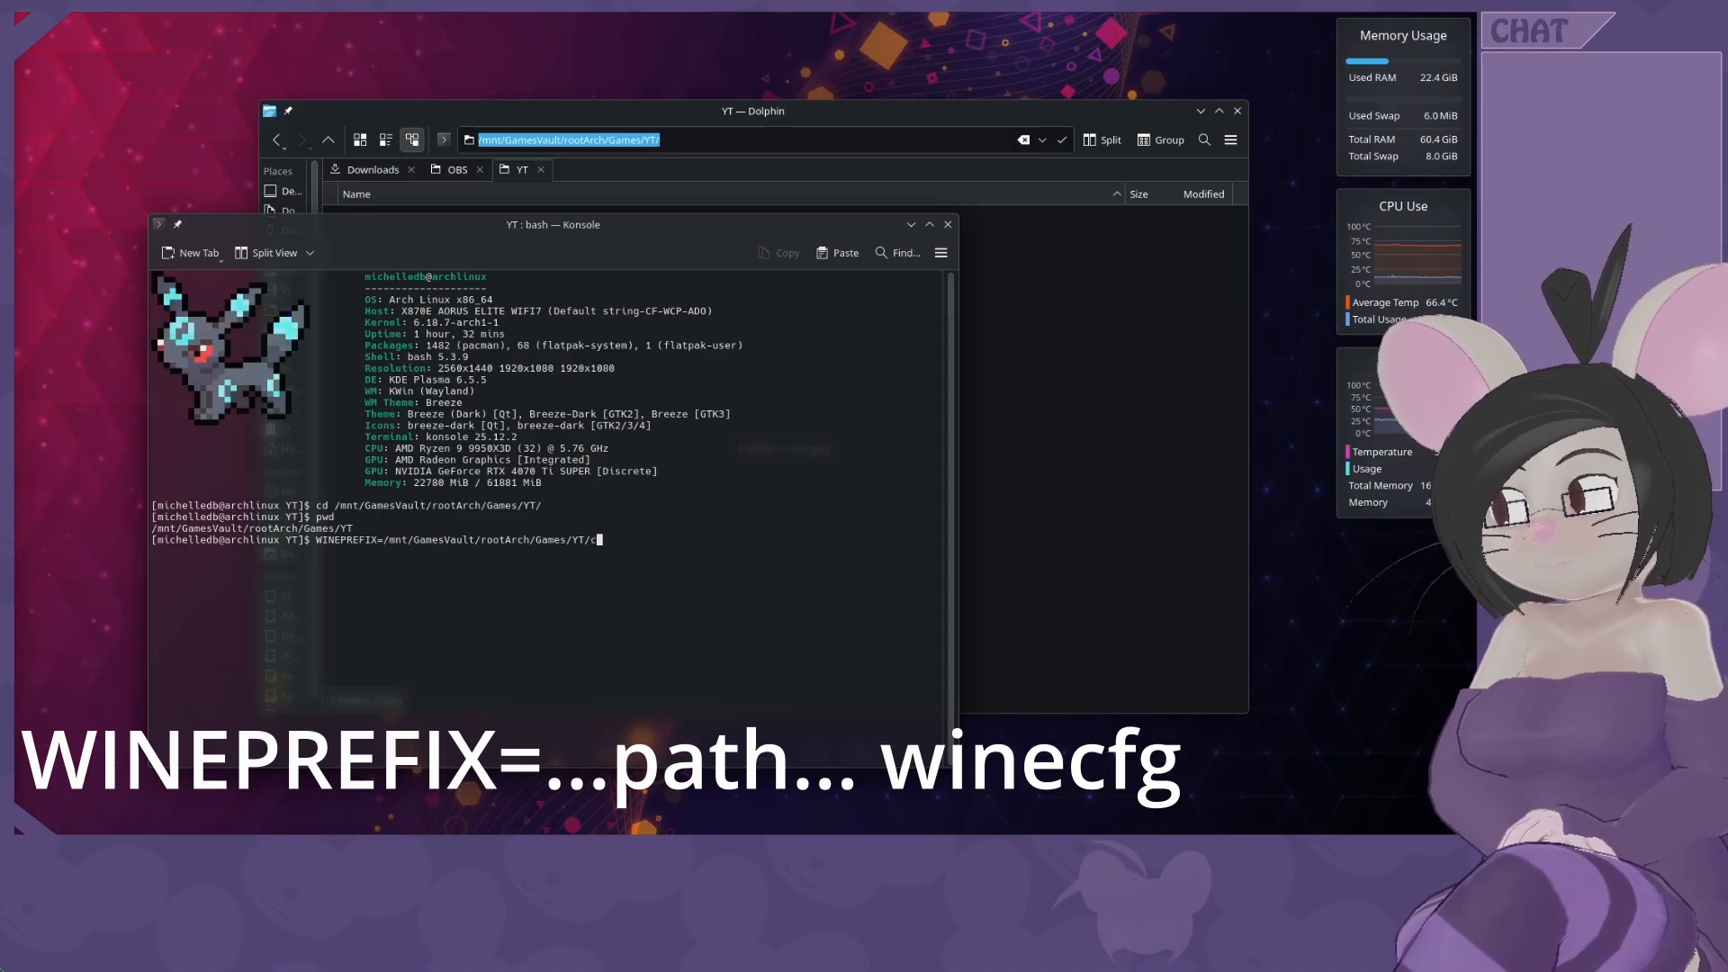
pyautogui.write('lu')
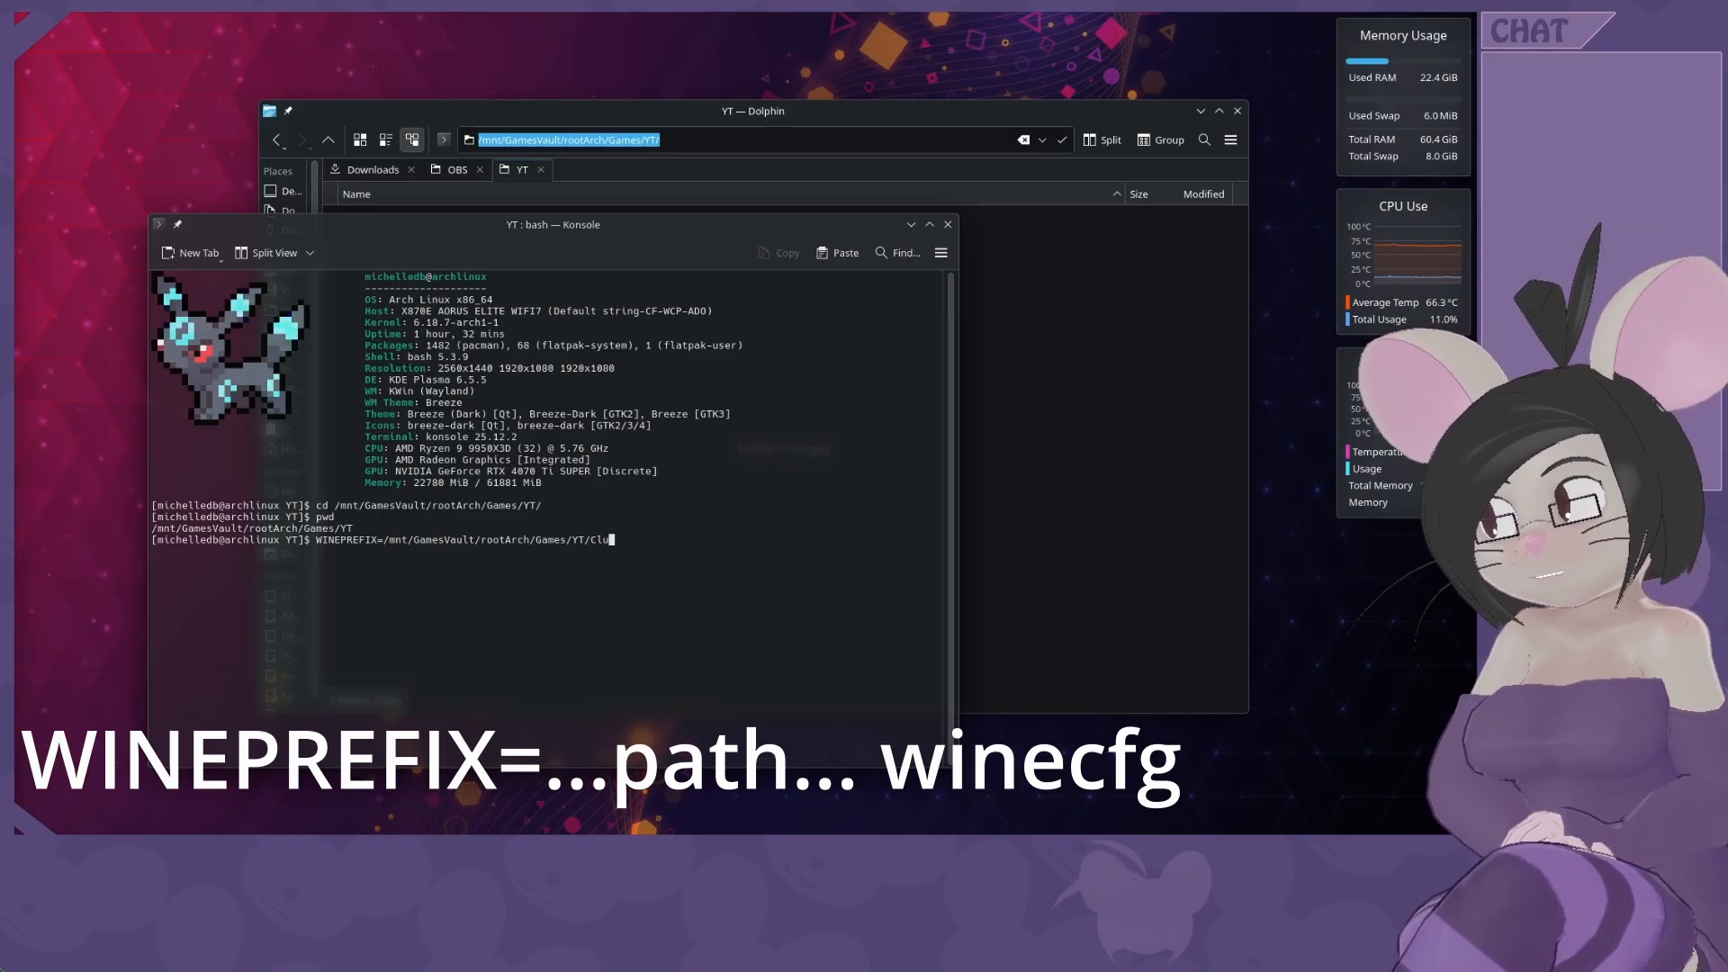
pyautogui.press('BackSpace')
pyautogui.write('ipStudio')
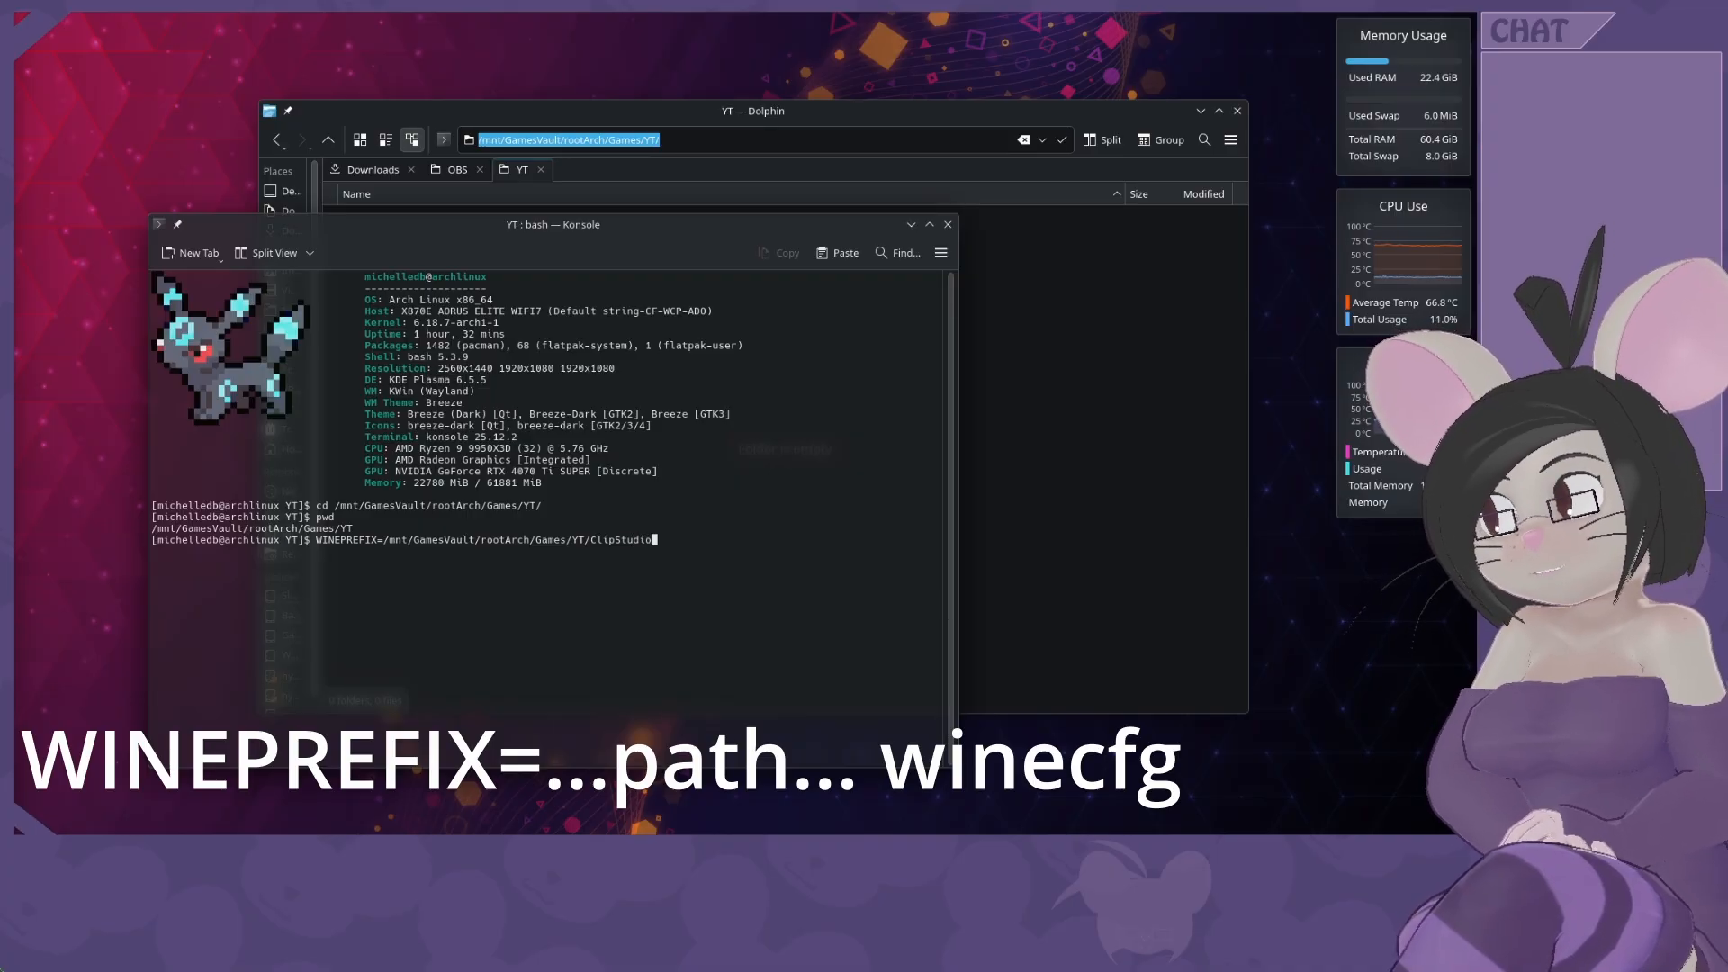
pyautogui.write('Test')
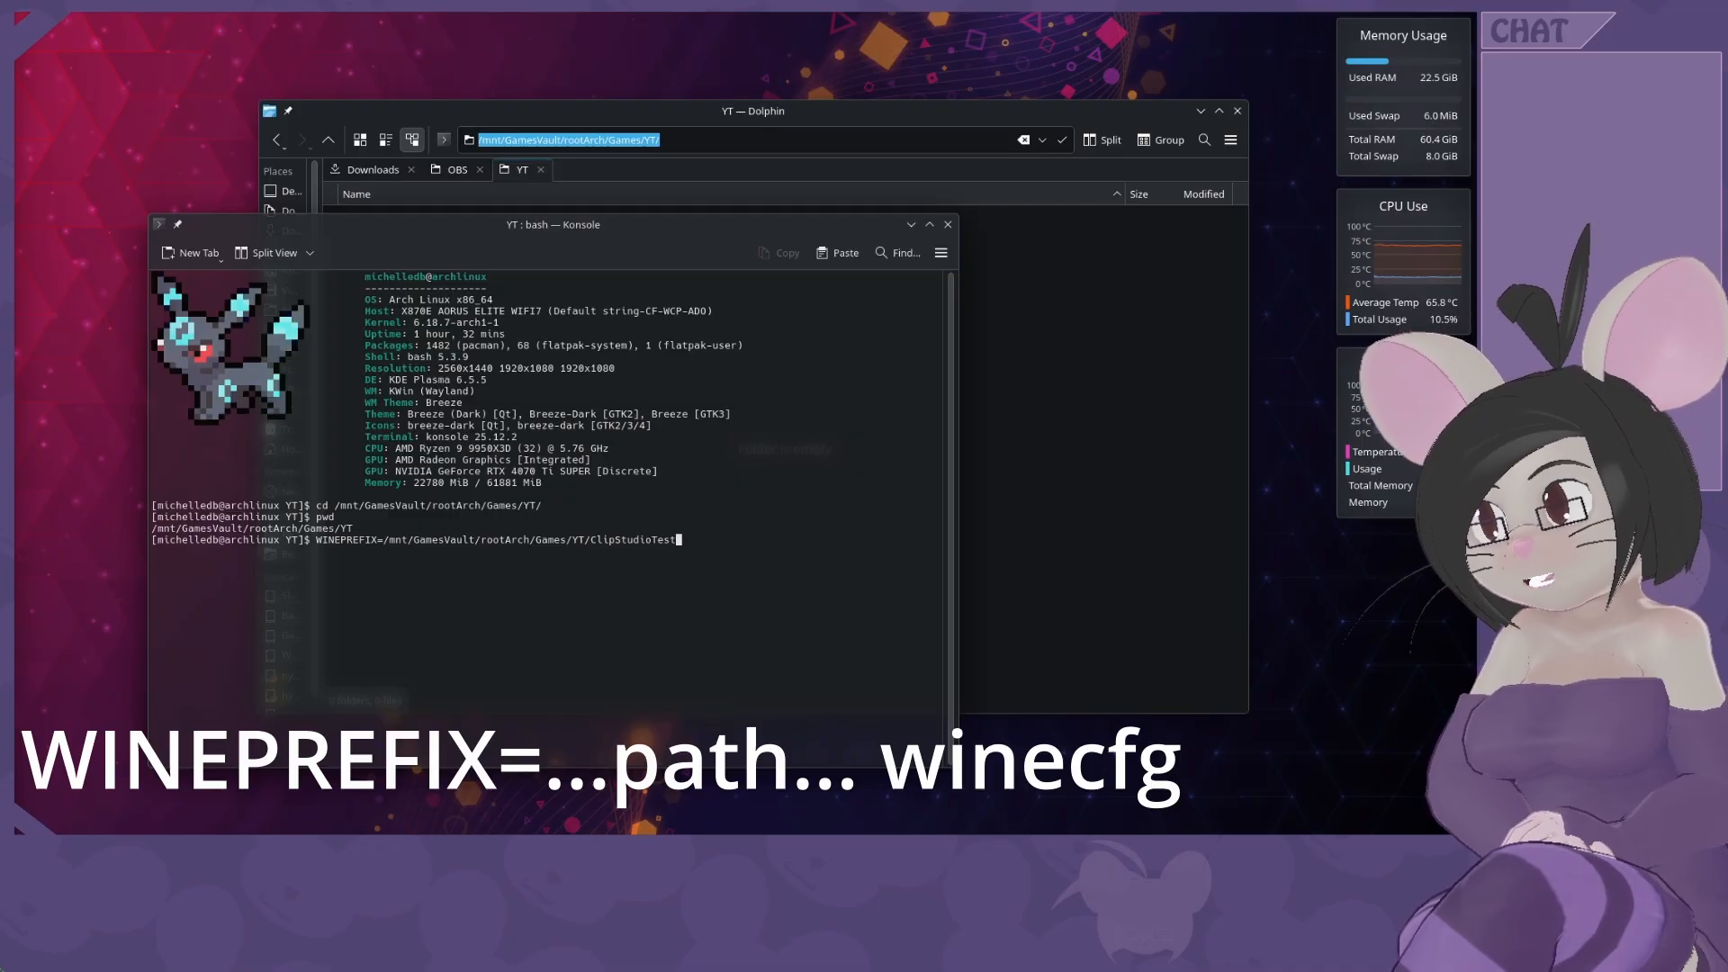
# Complete the prefix command with winecfg, run it, and accept the Wine configuration with its default settings.
pyautogui.write('wine')
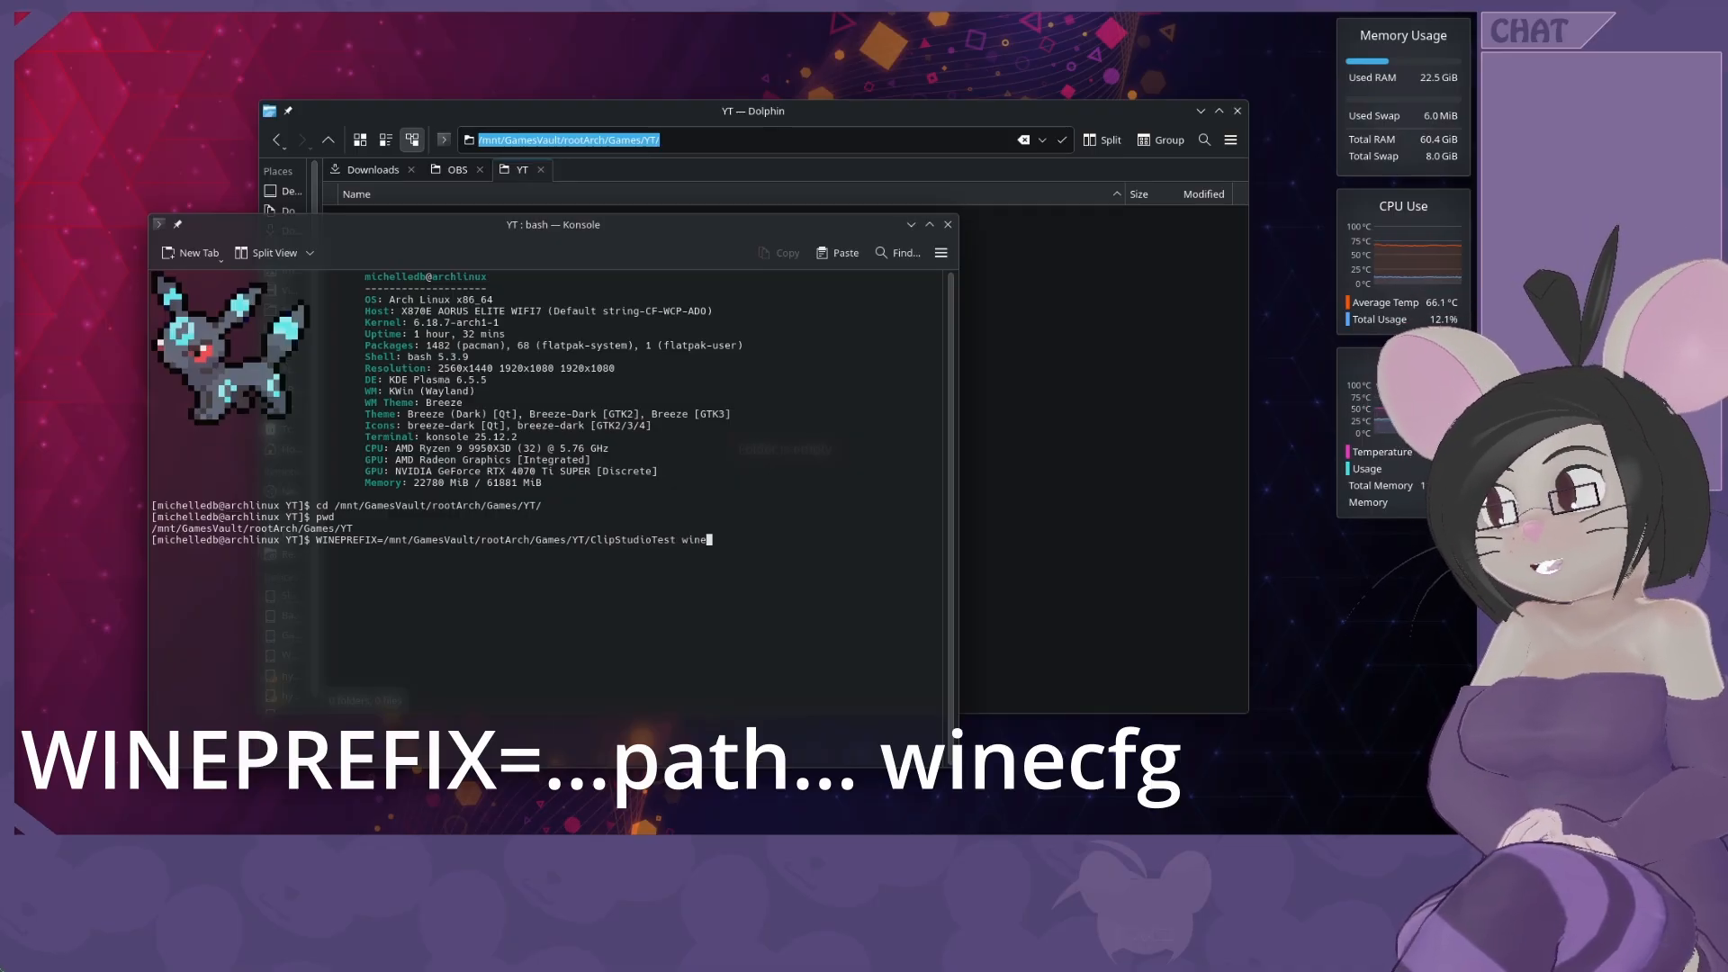
pyautogui.write('cfg')
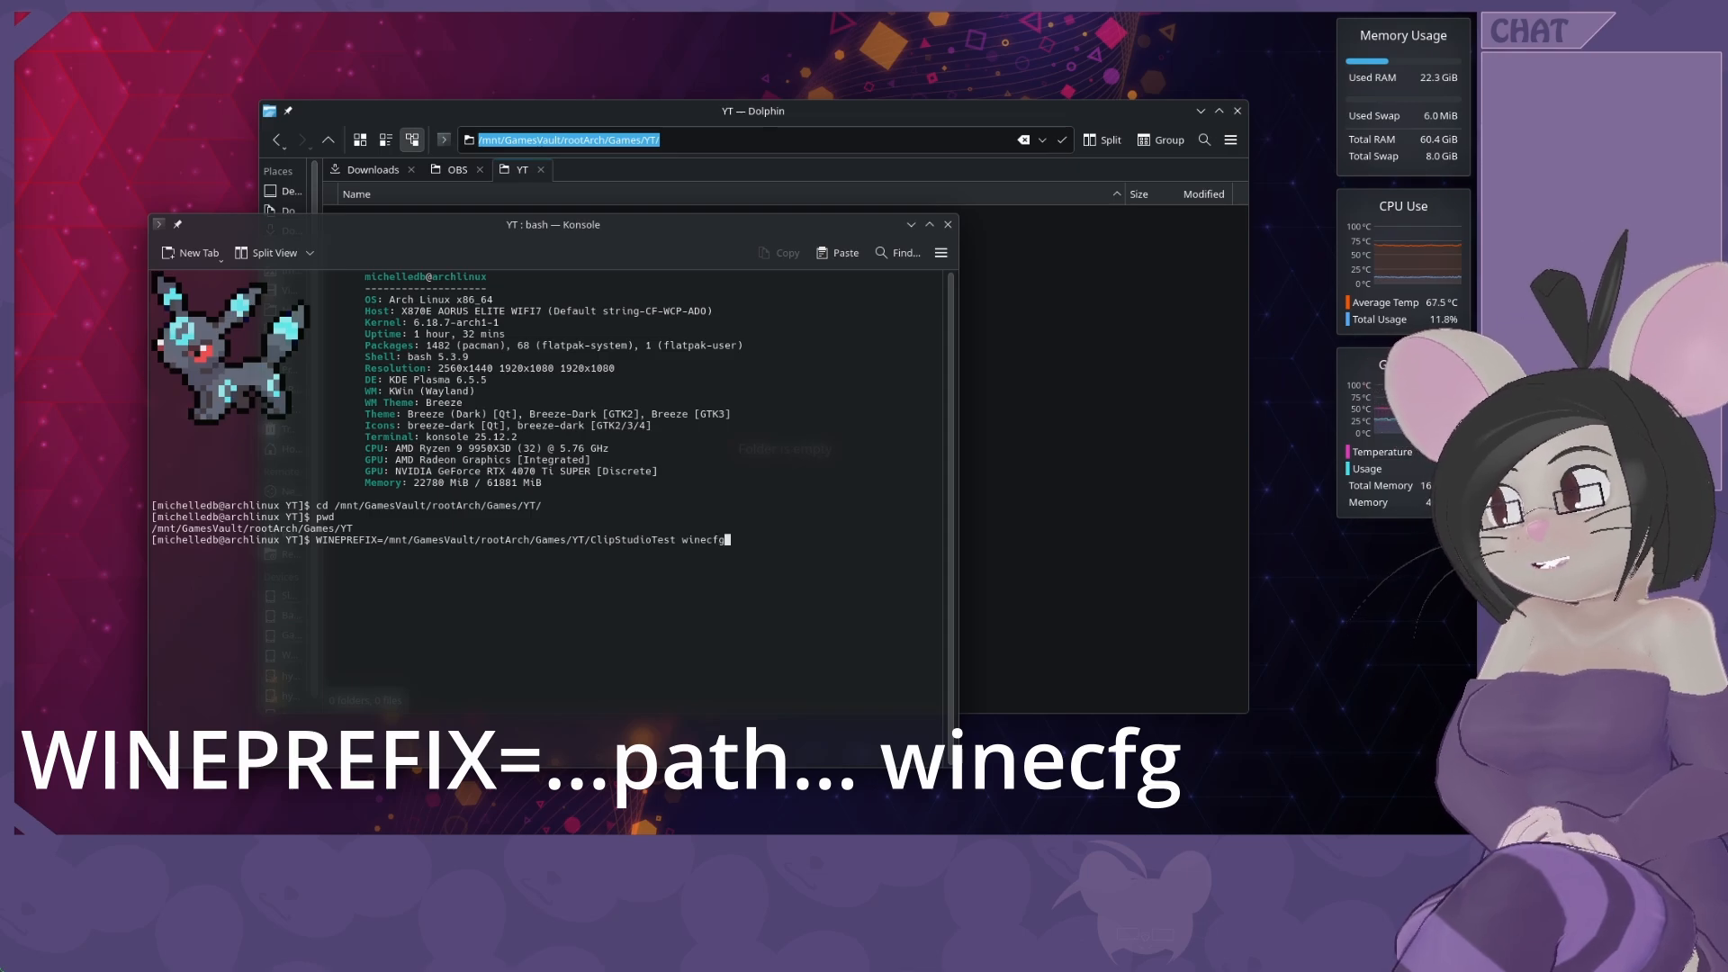
pyautogui.press('Return')
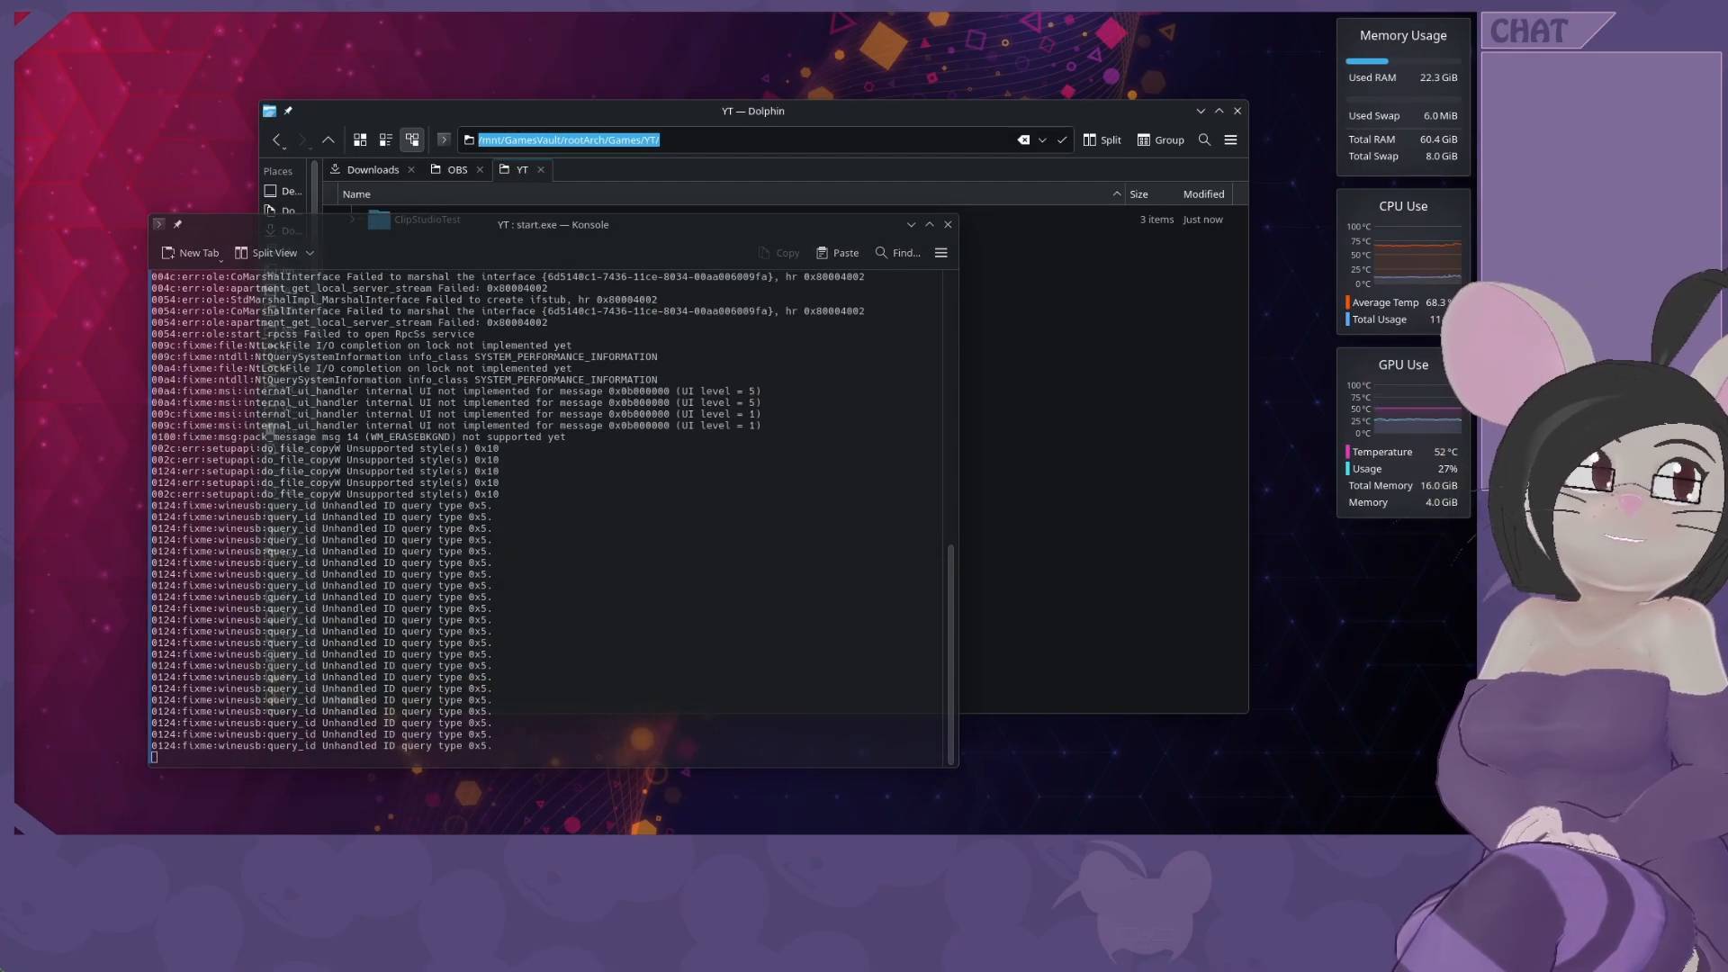
pyautogui.moveTo(685, 392); pyautogui.dragTo(486, 121)
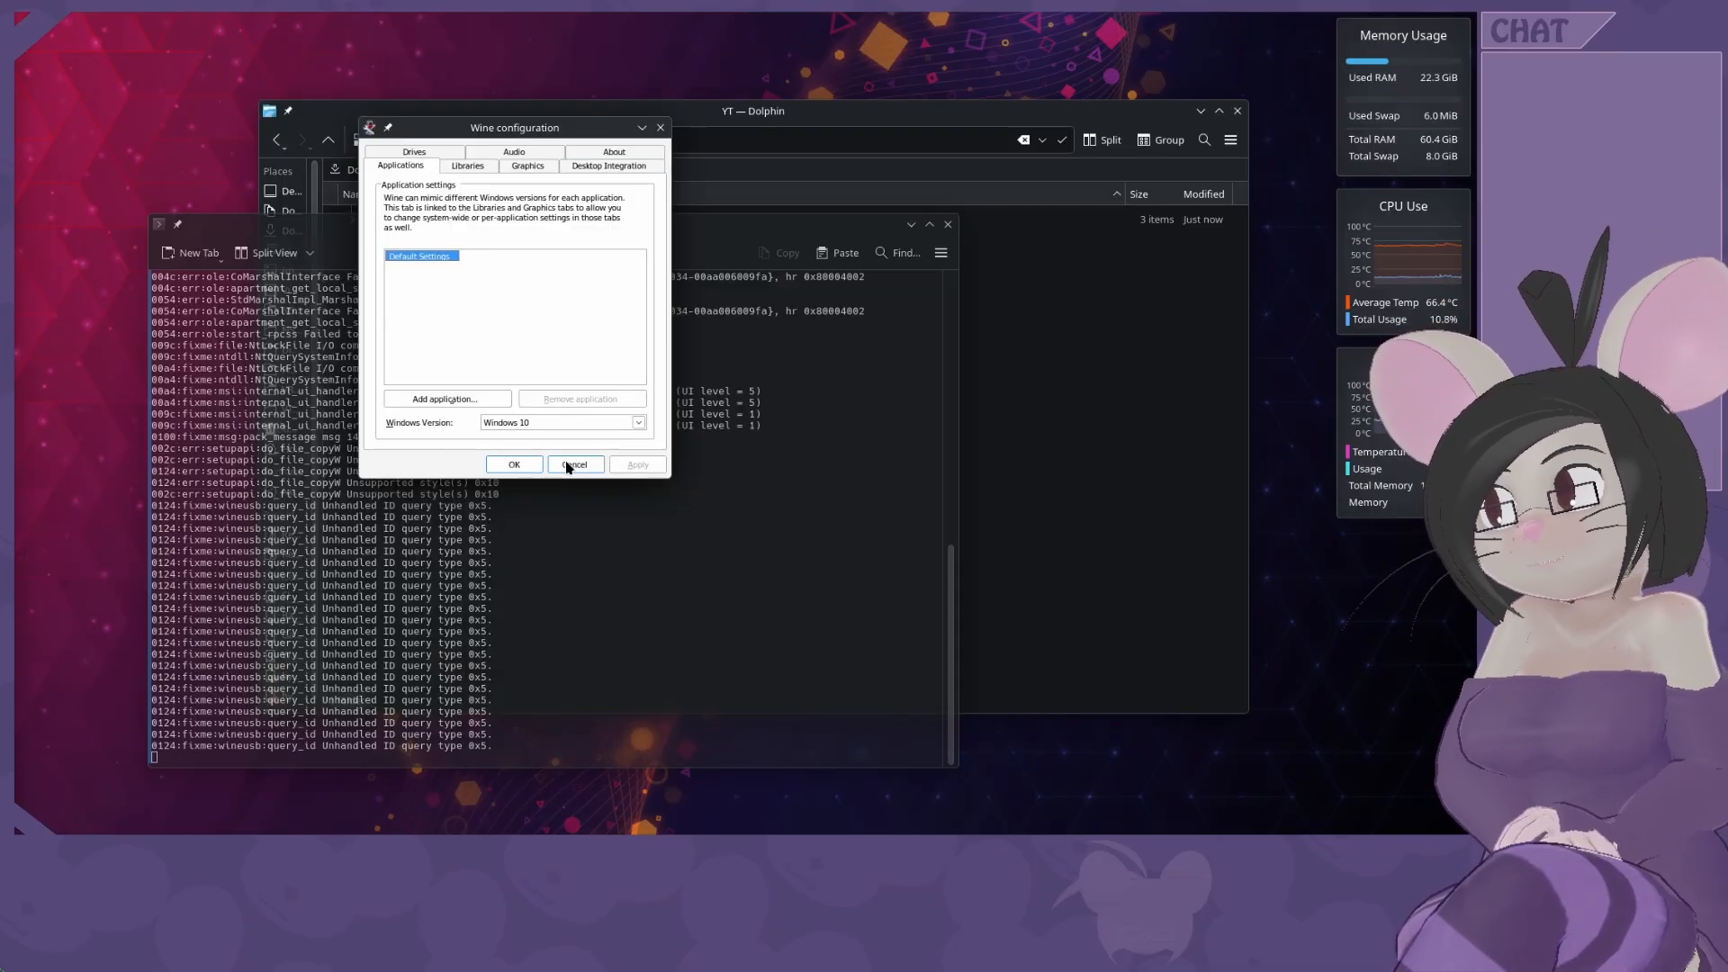
pyautogui.click(514, 464)
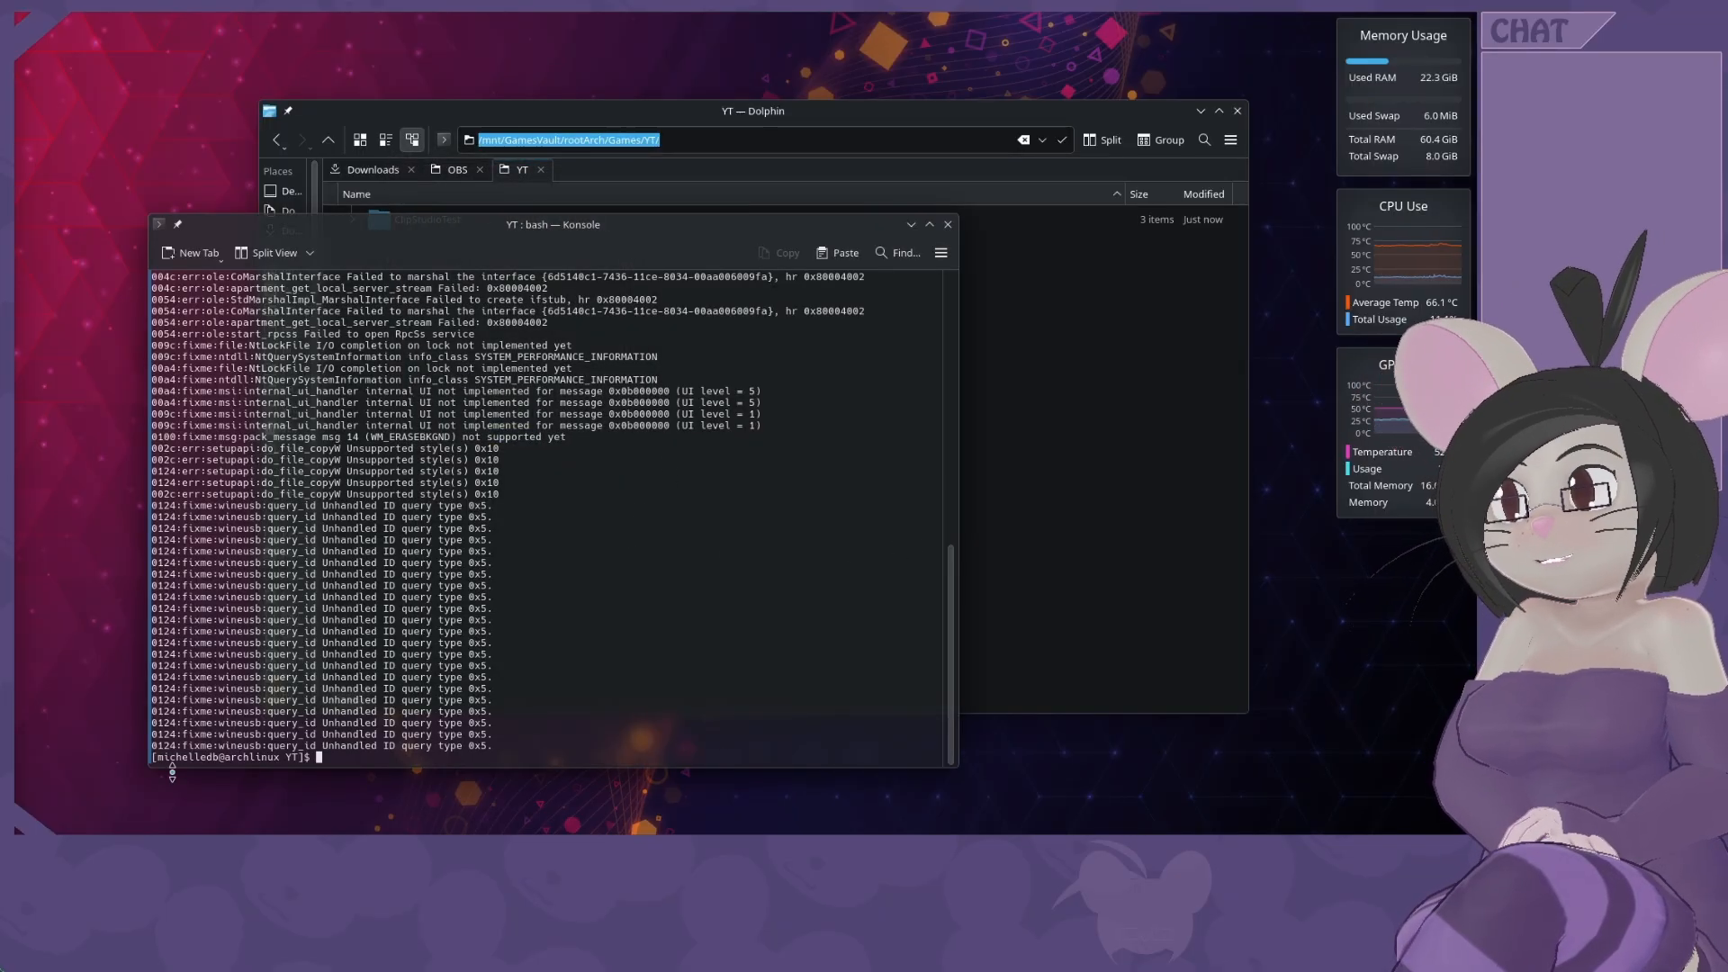
# Examine the ClipStudioTest prefix in the file manager, looking through drive_c and its windows and users folders.
pyautogui.click(1044, 403)
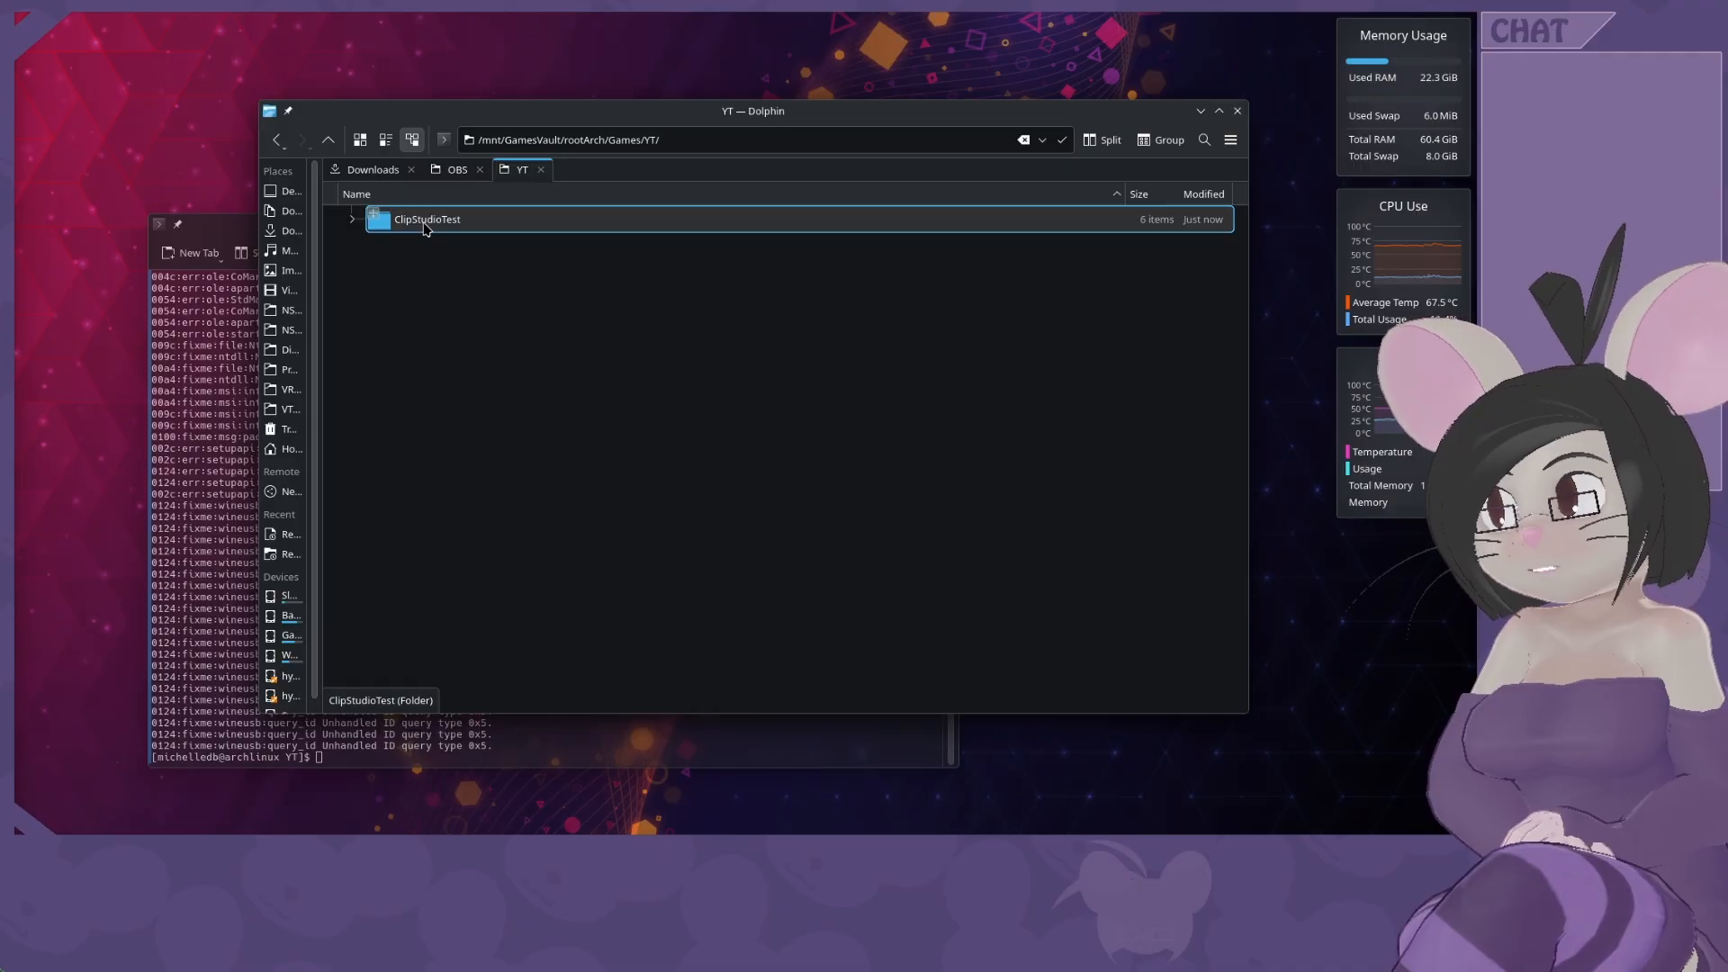
pyautogui.doubleClick(426, 221)
pyautogui.click(421, 253)
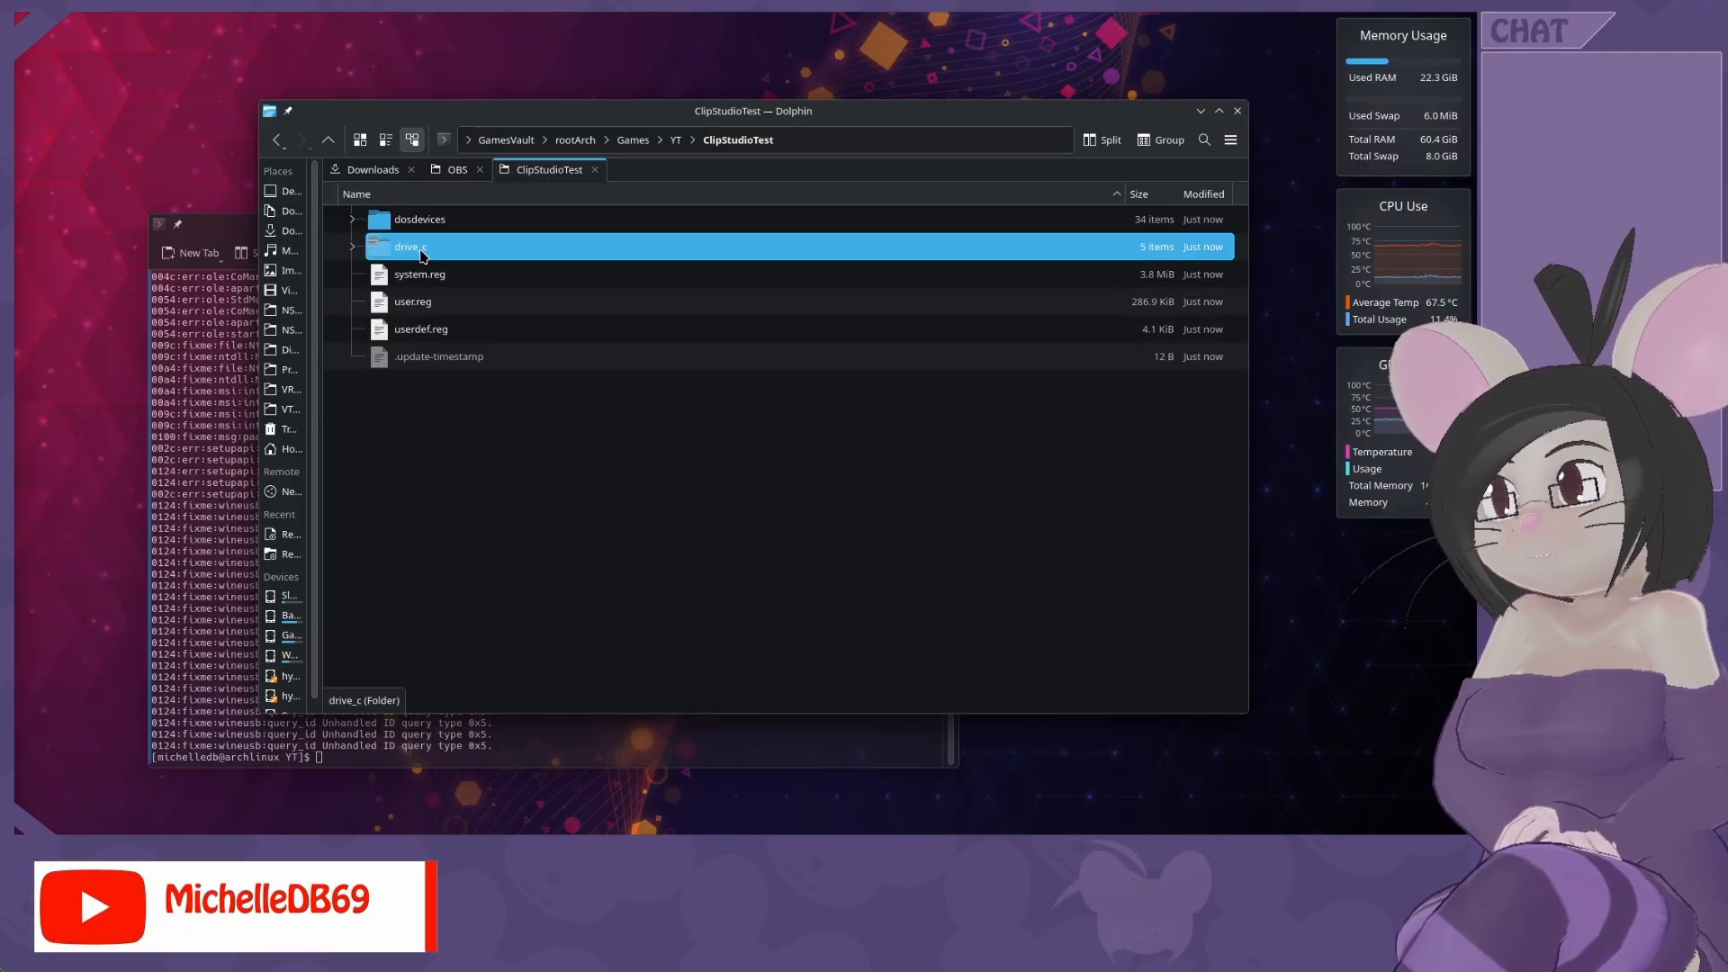
pyautogui.doubleClick(421, 254)
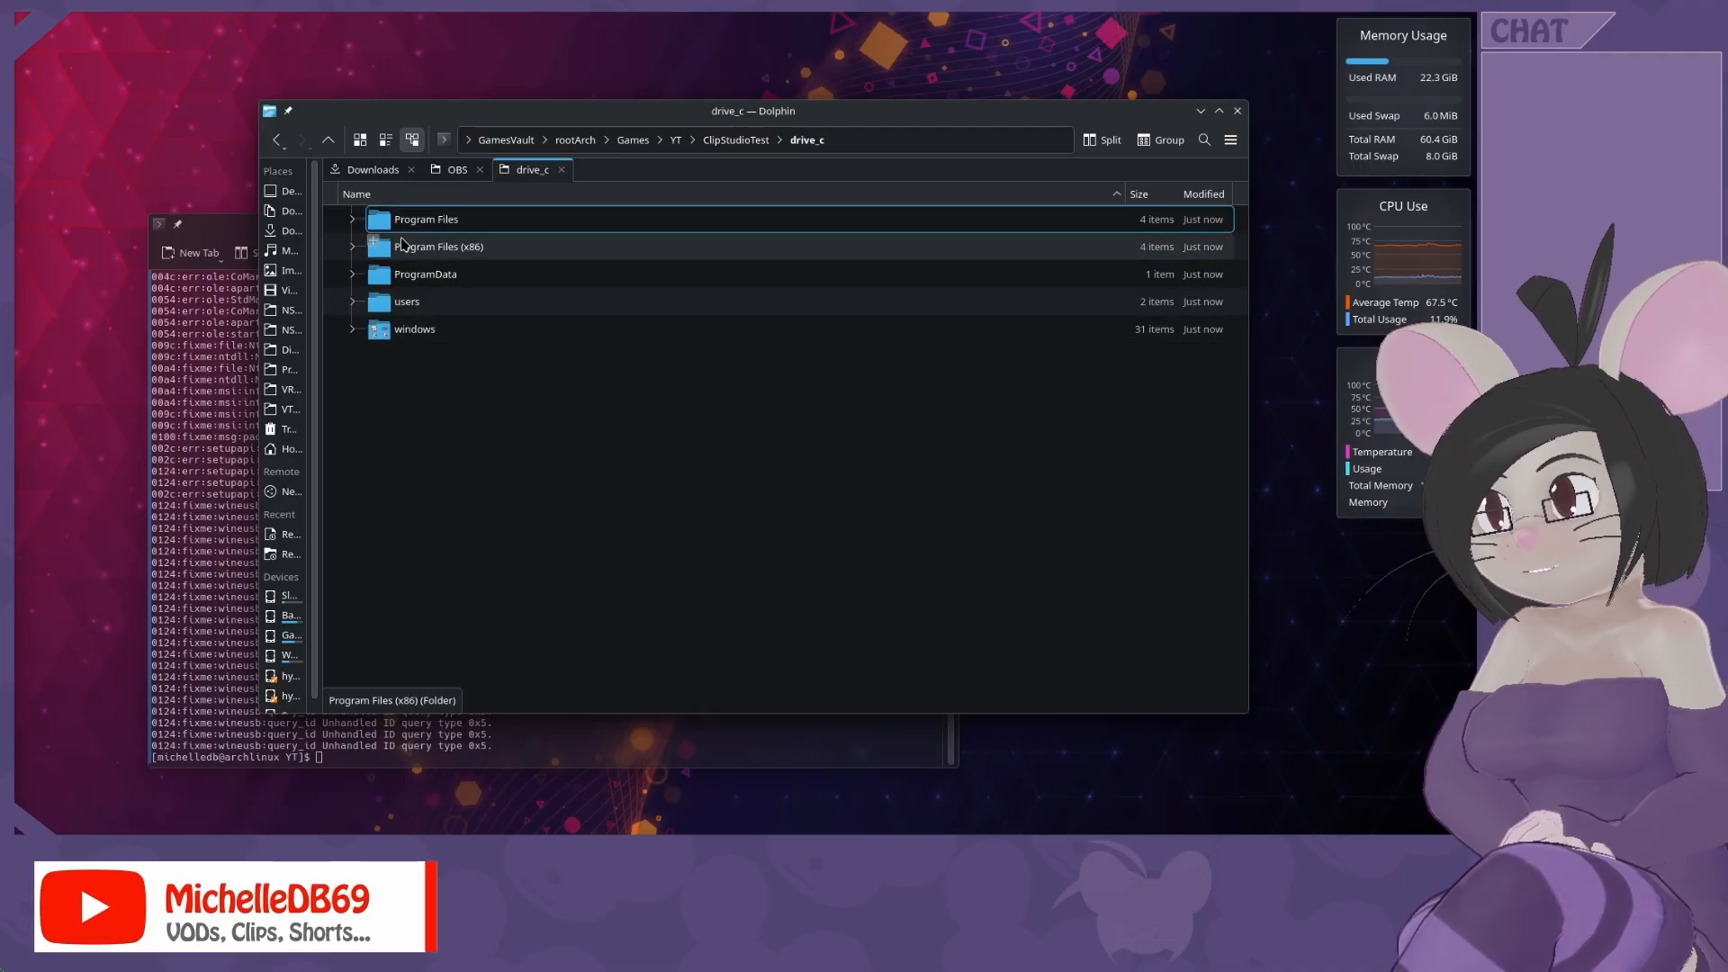
pyautogui.doubleClick(403, 329)
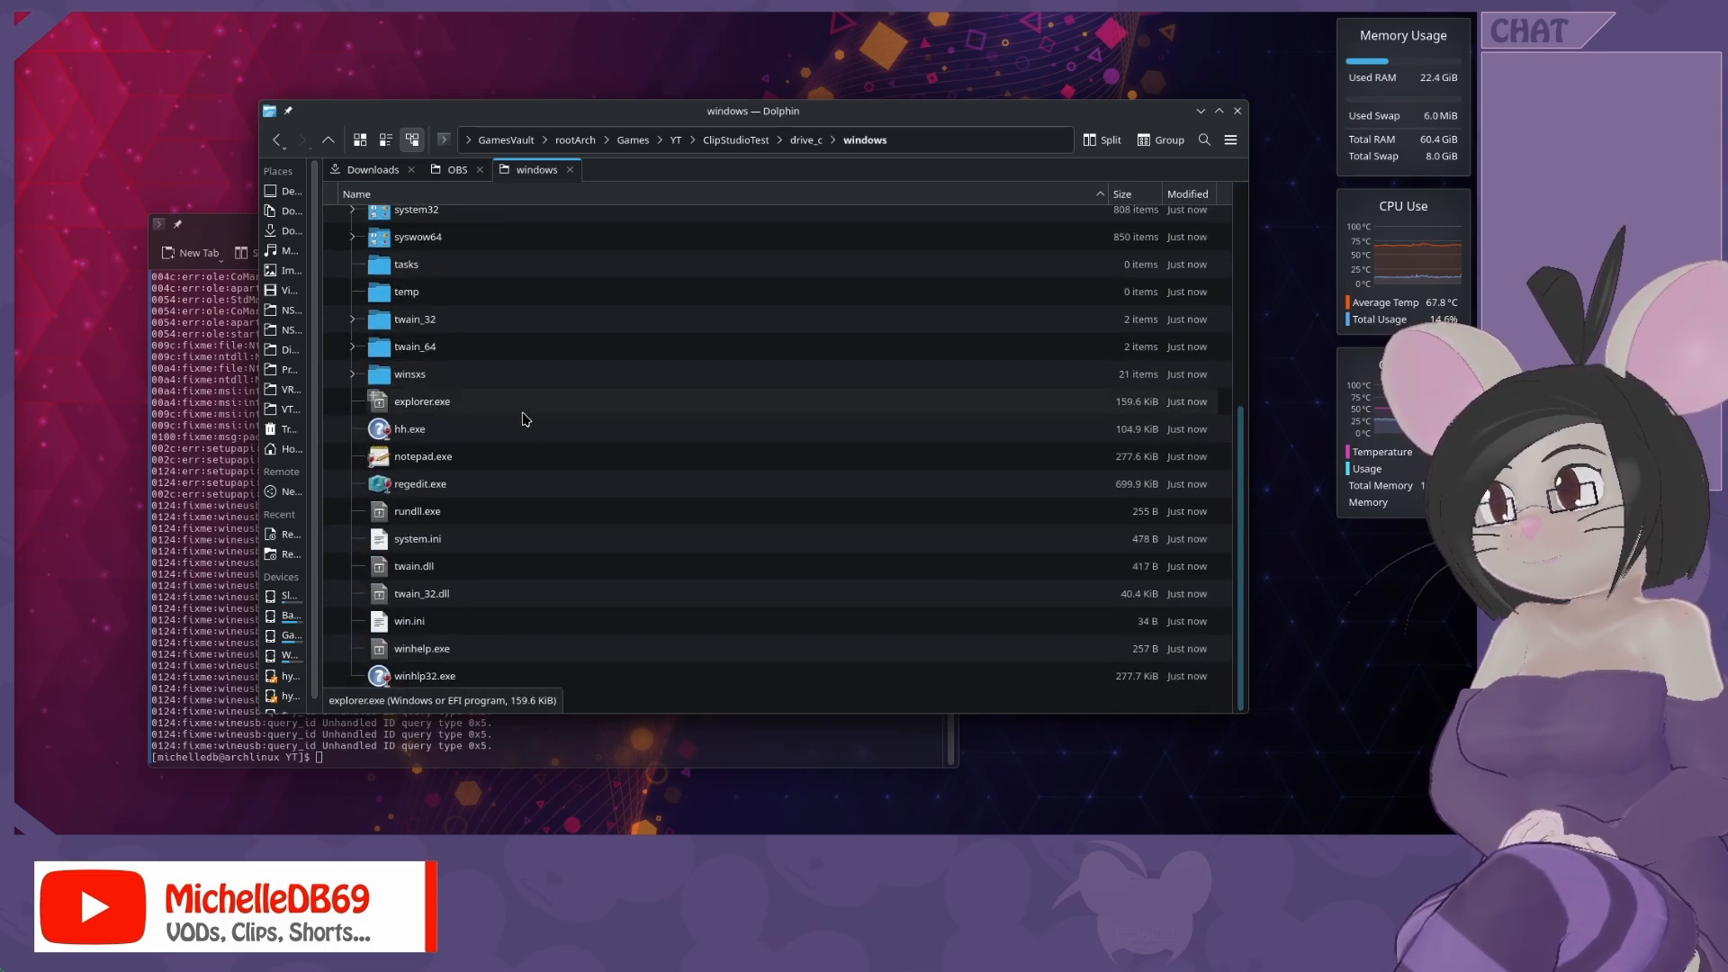
pyautogui.hotkey('alt', 'Left')
pyautogui.doubleClick(428, 309)
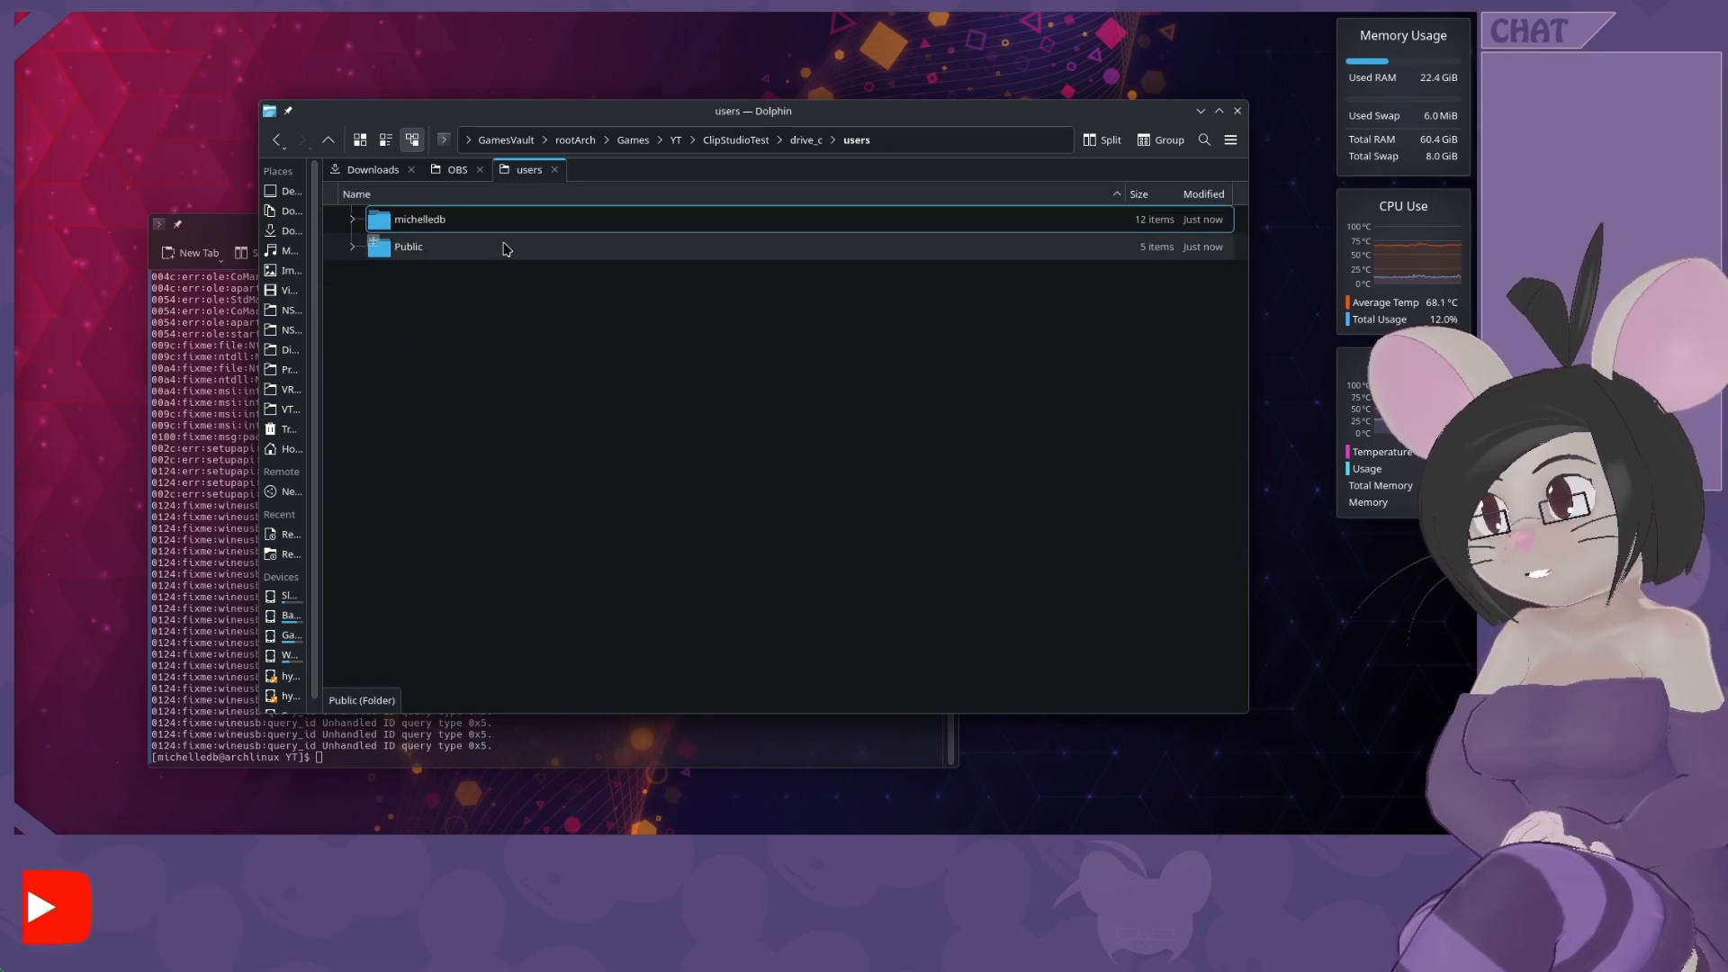
pyautogui.hotkey('alt', 'Left')
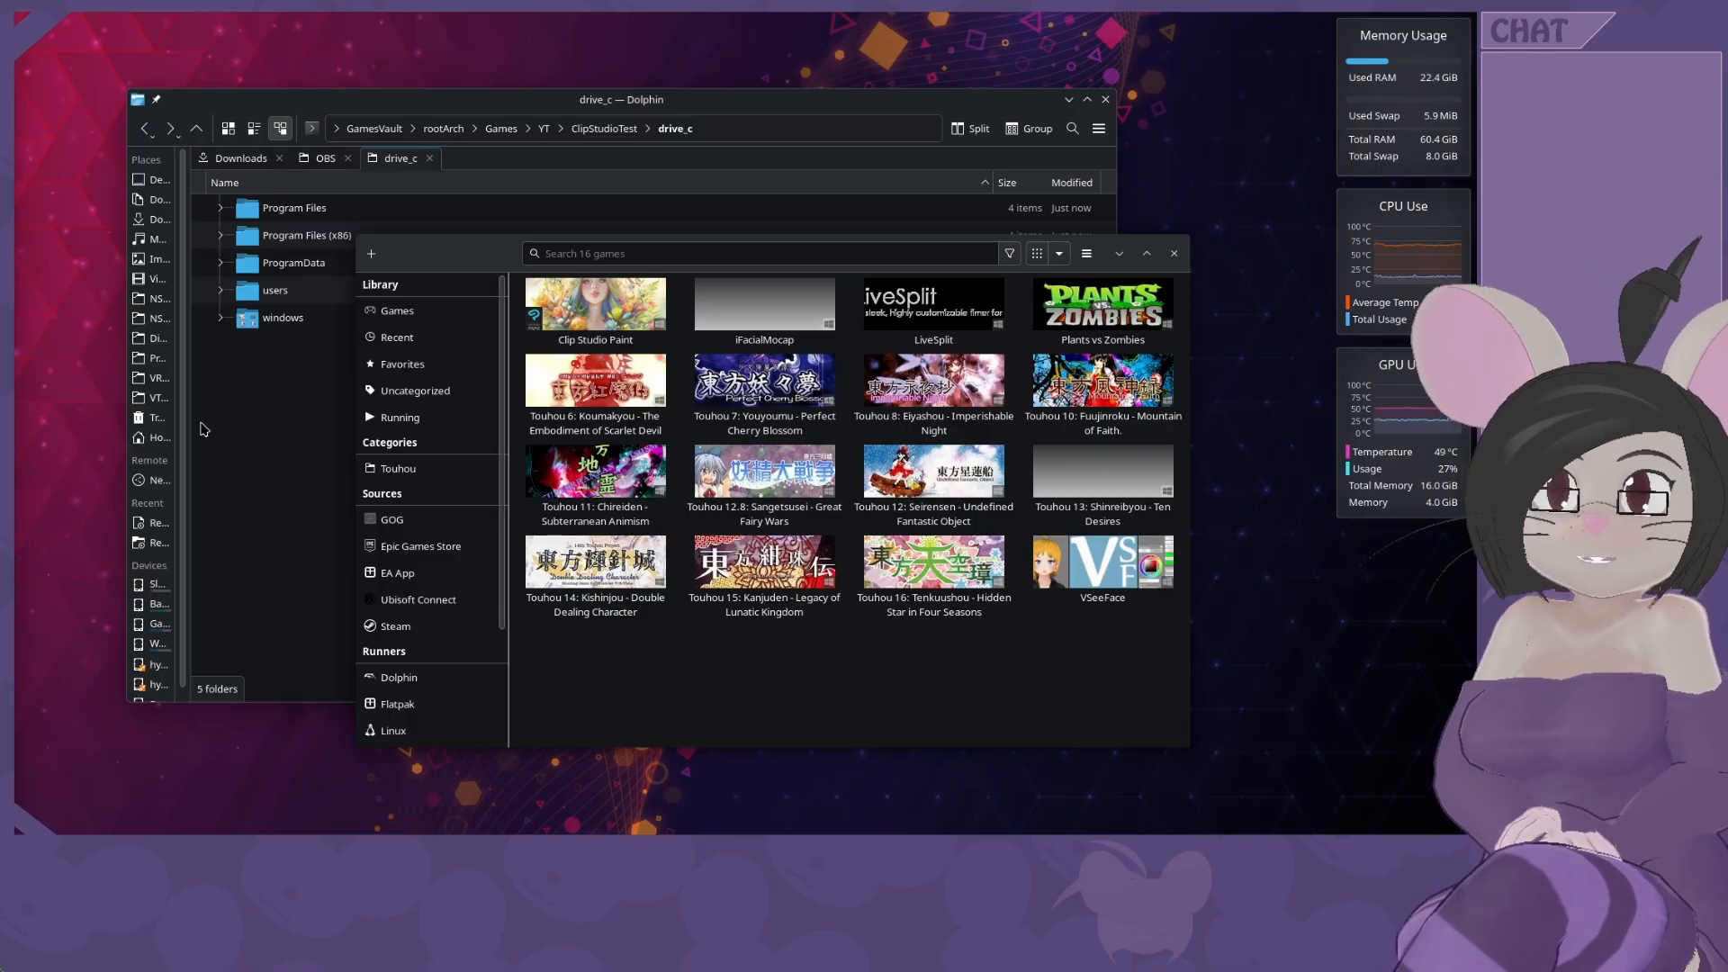
# Start adding a locally installed game to the Lutris library and name it Clip Studio Paint.
pyautogui.click(372, 255)
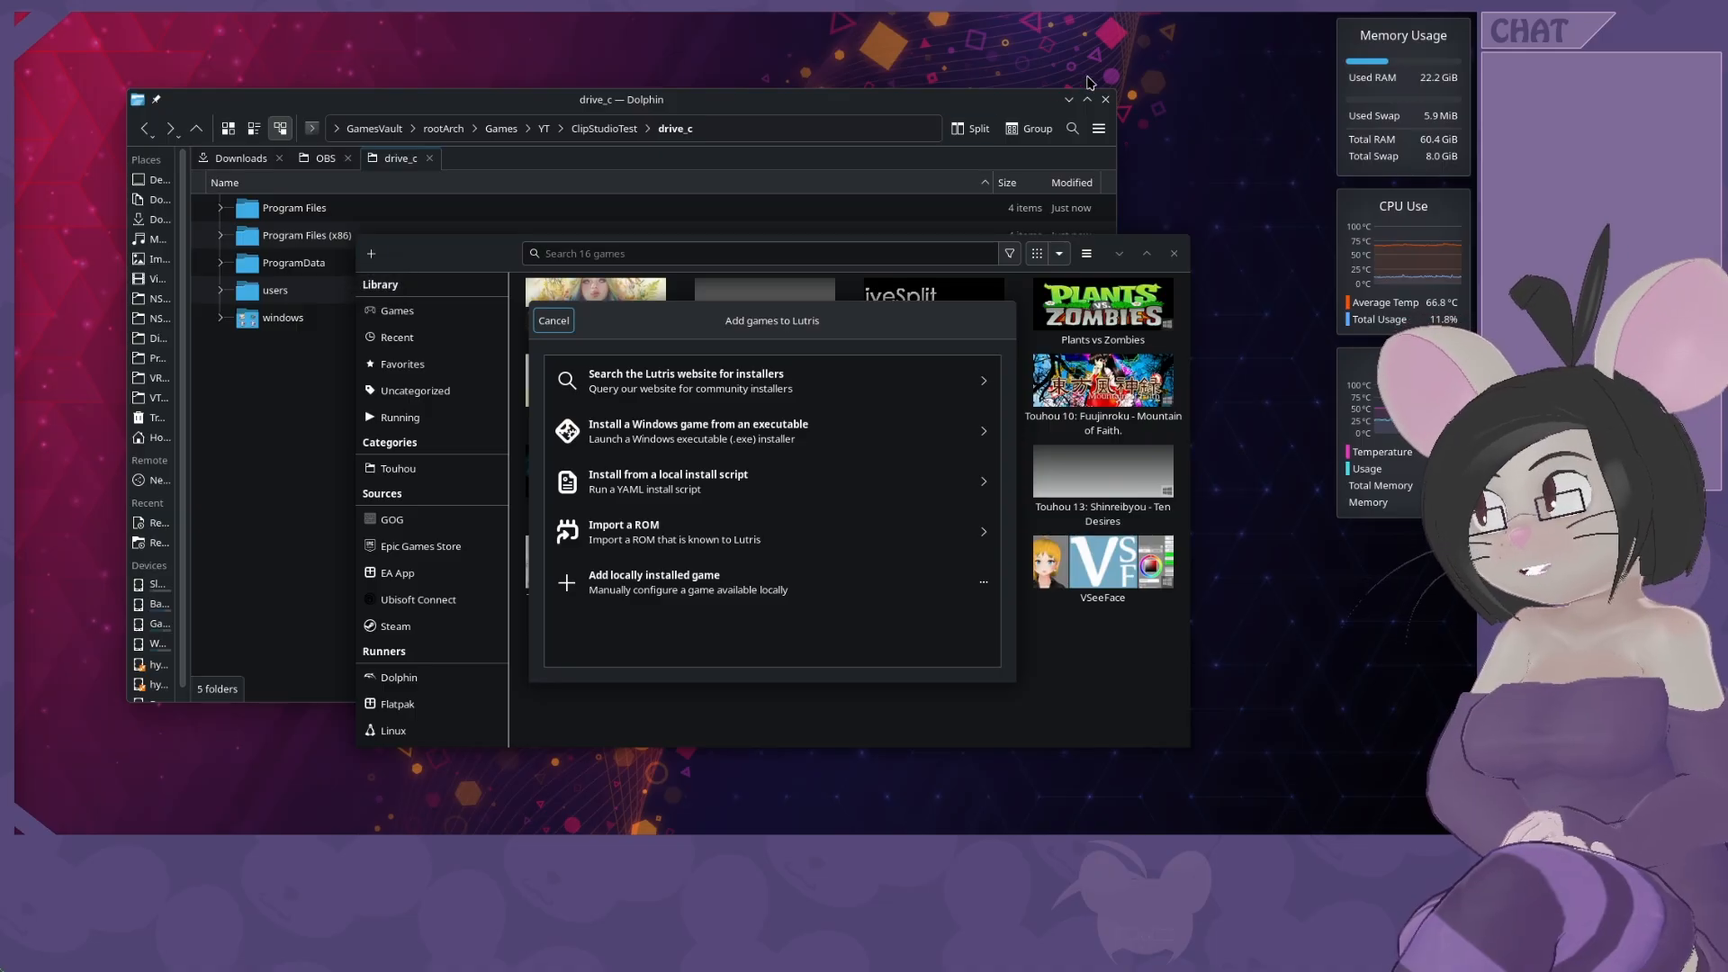
pyautogui.click(1069, 99)
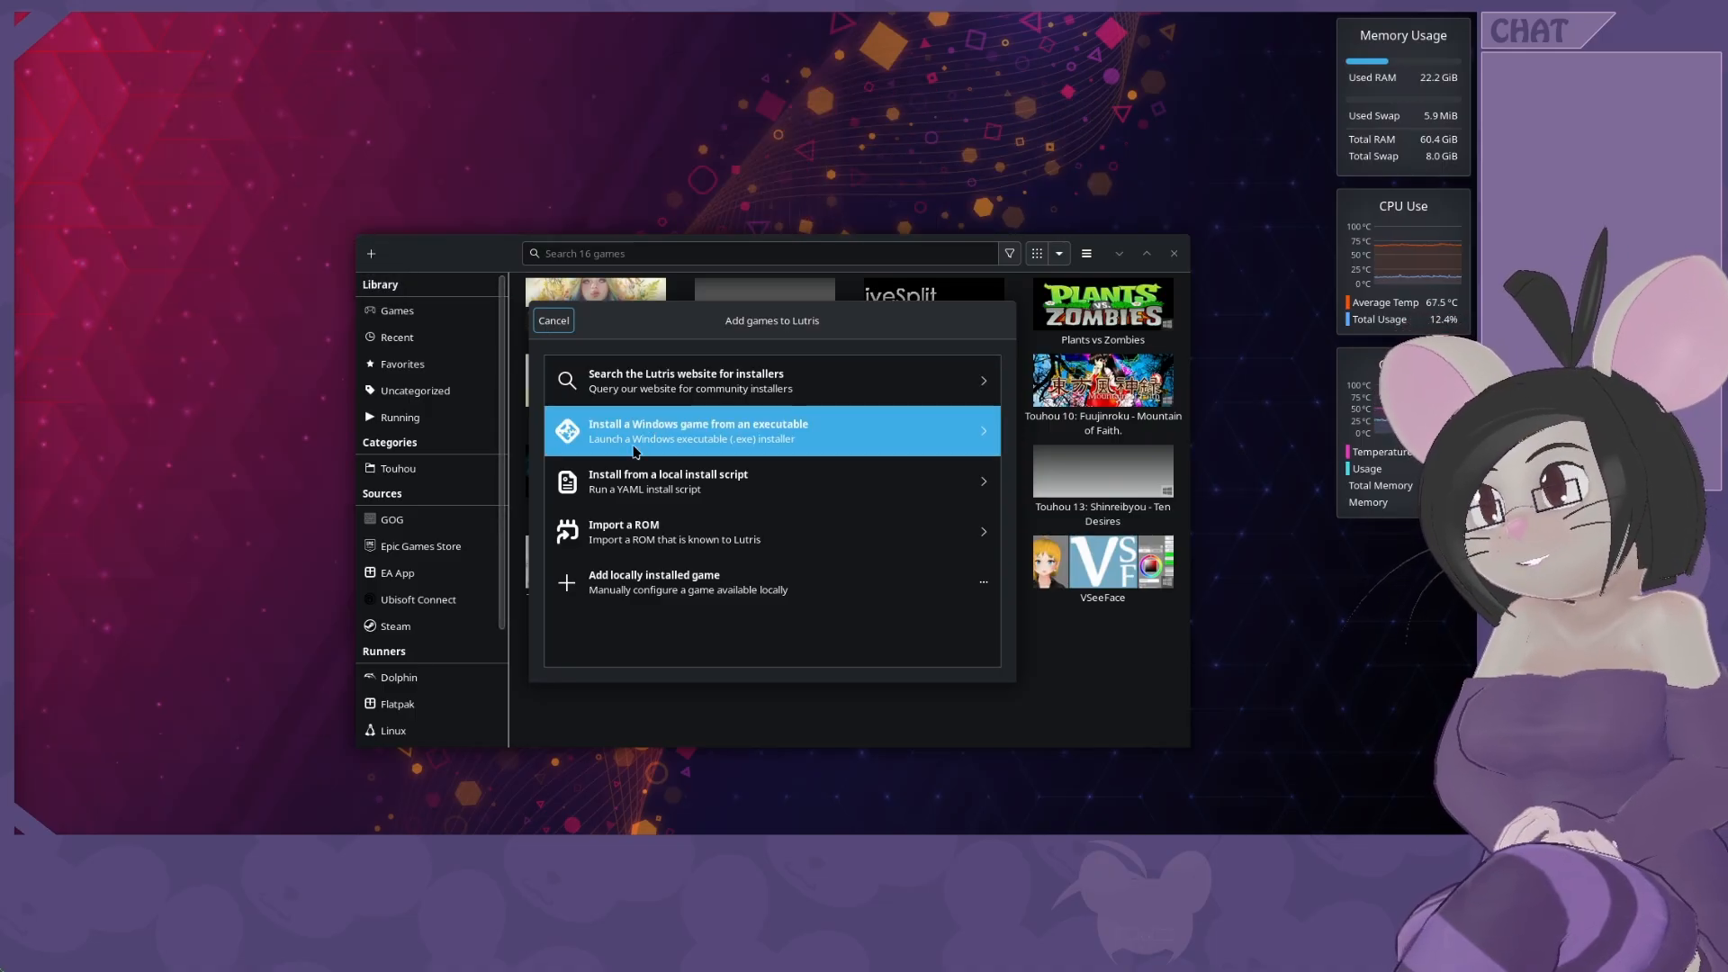
pyautogui.click(699, 594)
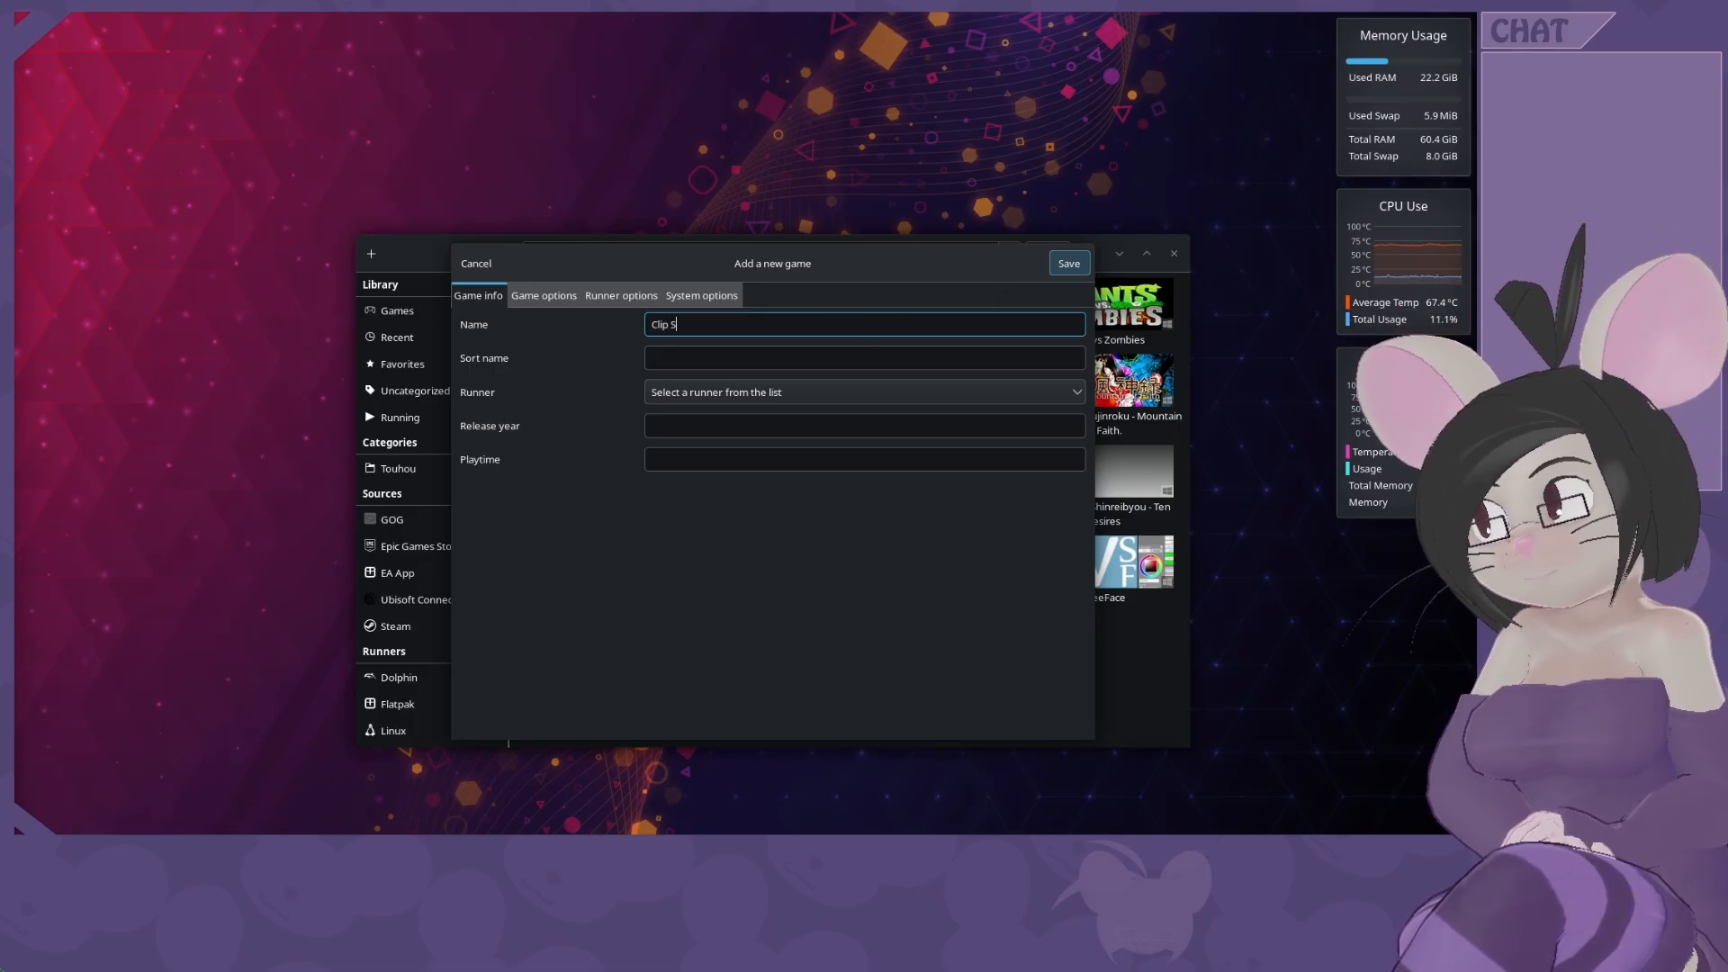
pyautogui.write('Clip Studio Paint')
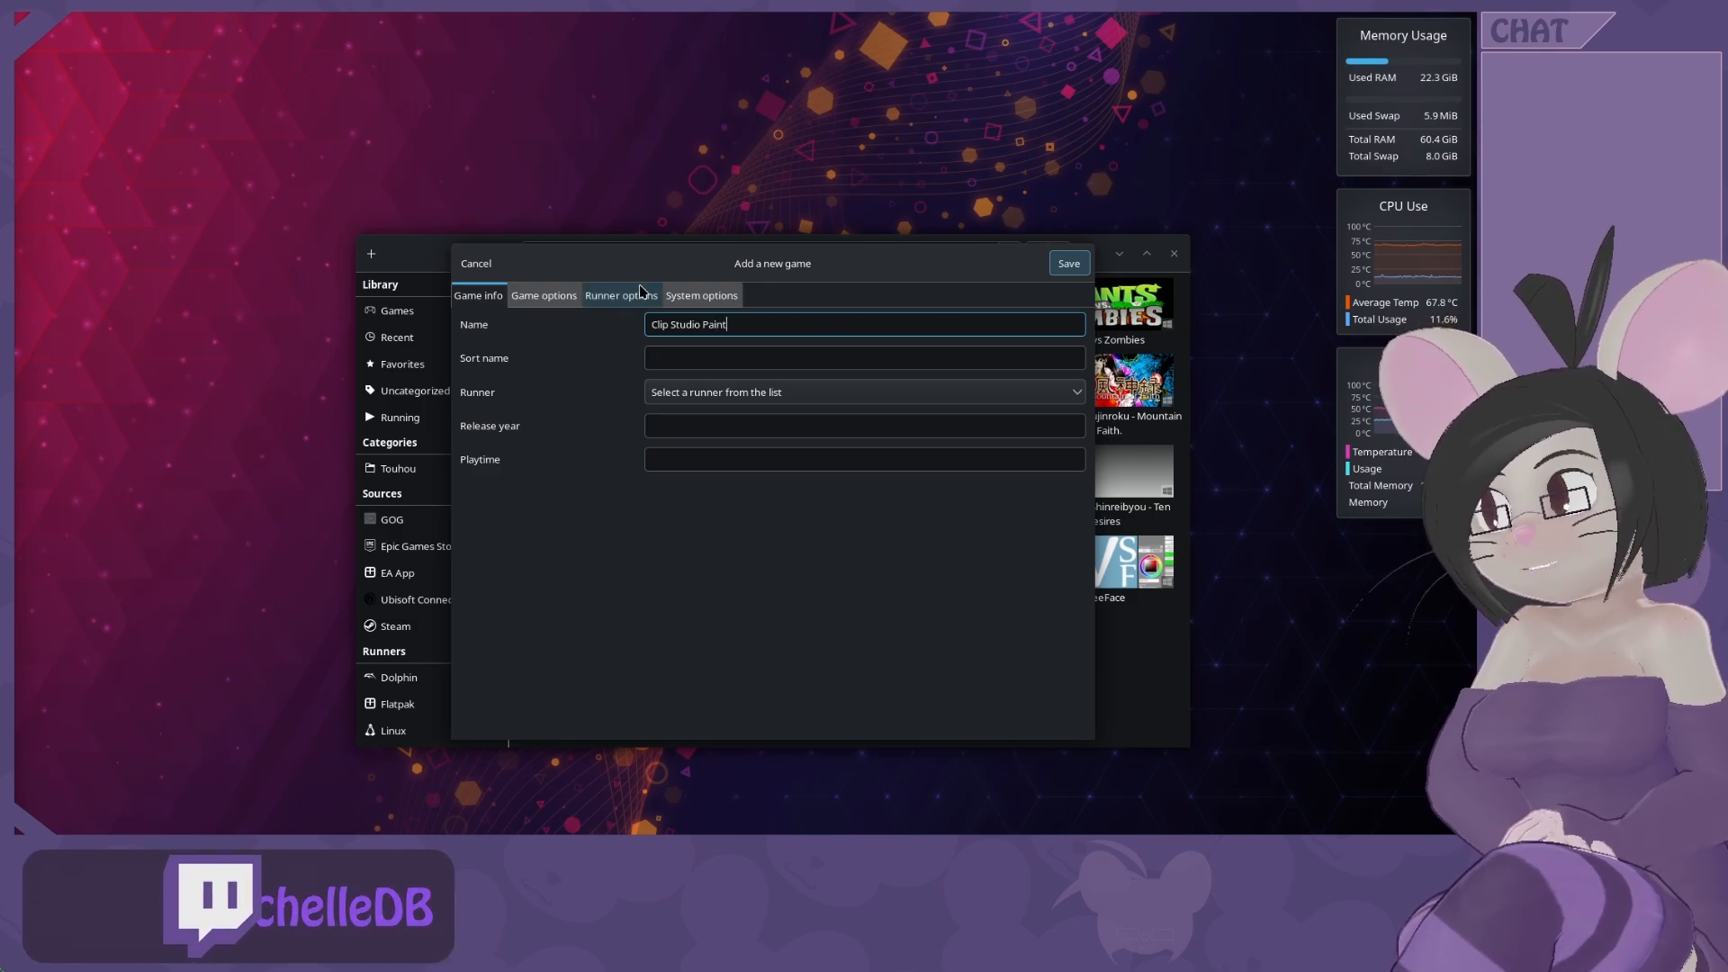
# Set the new game's runner to Wine (Runs Windows games).
pyautogui.moveTo(727, 249); pyautogui.dragTo(677, 224)
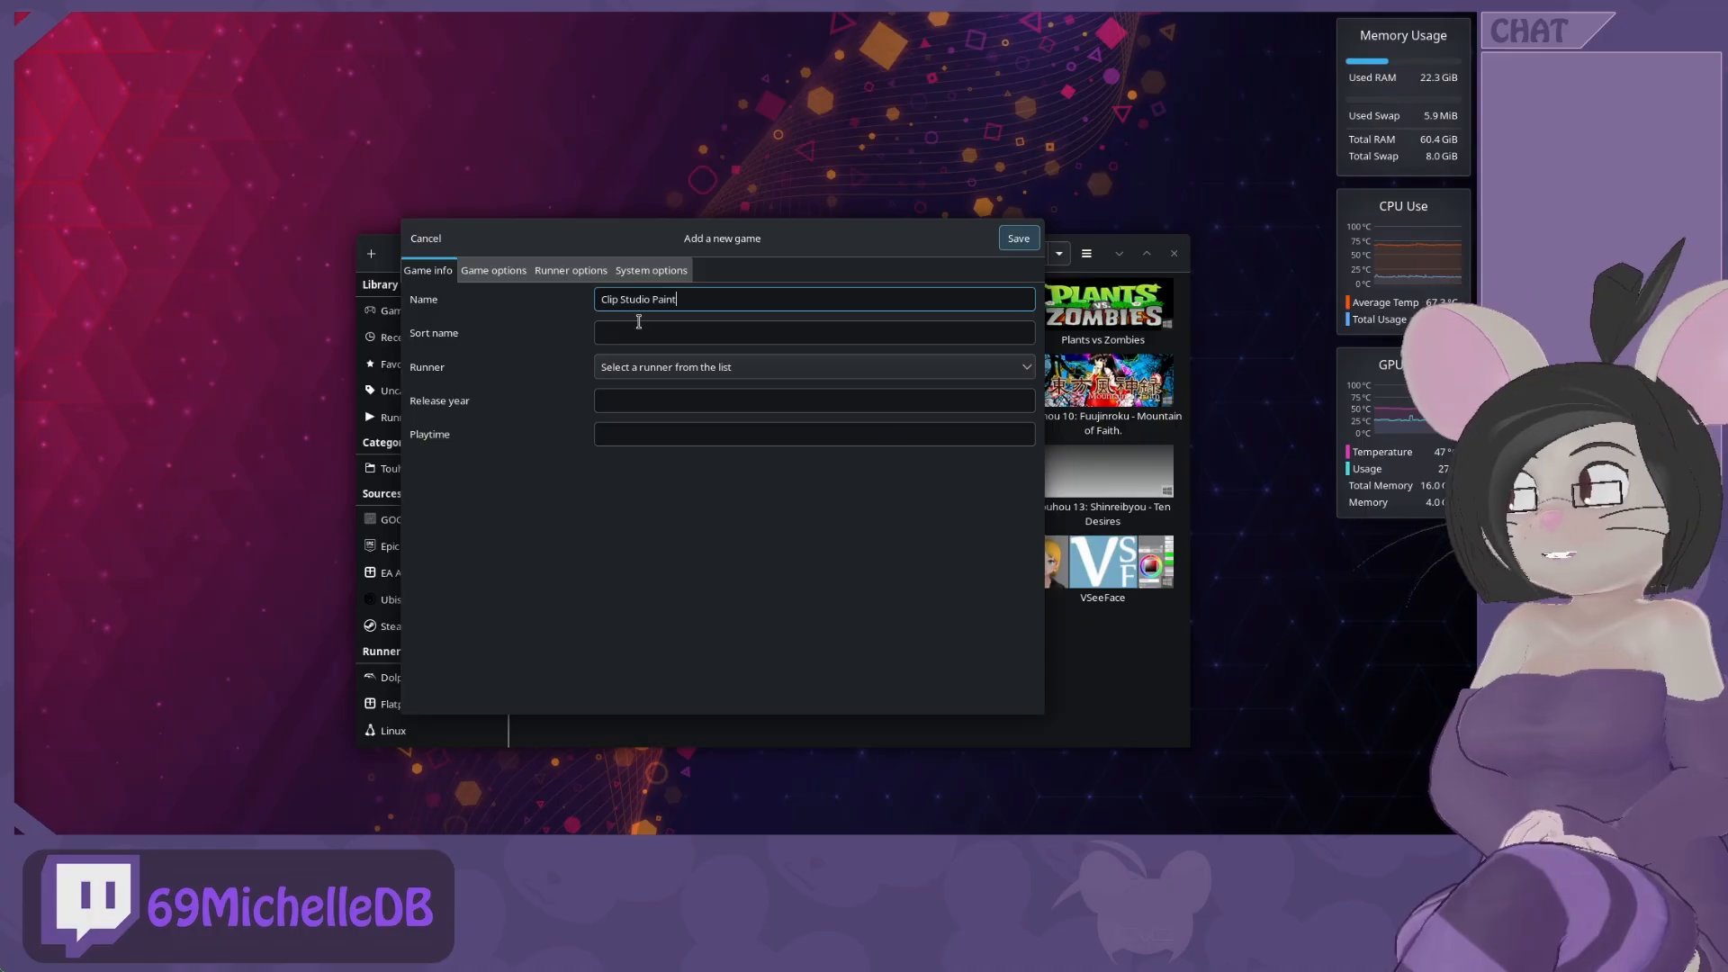
pyautogui.moveTo(834, 238); pyautogui.dragTo(885, 462)
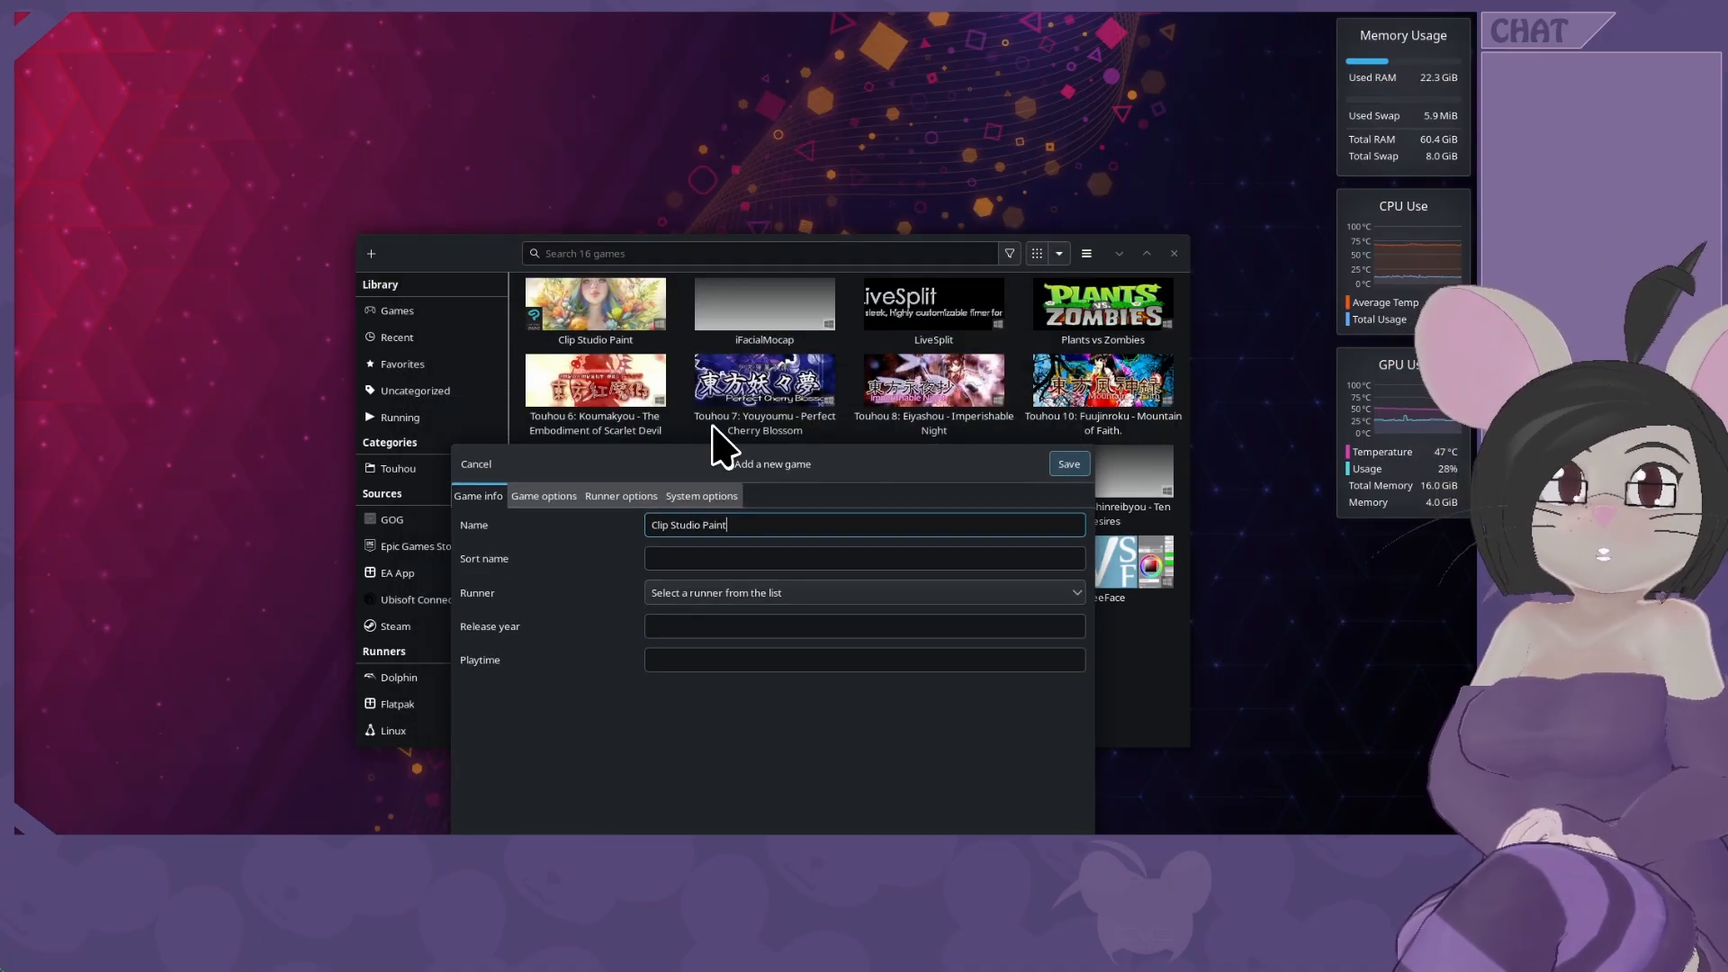
pyautogui.moveTo(791, 467); pyautogui.dragTo(787, 235)
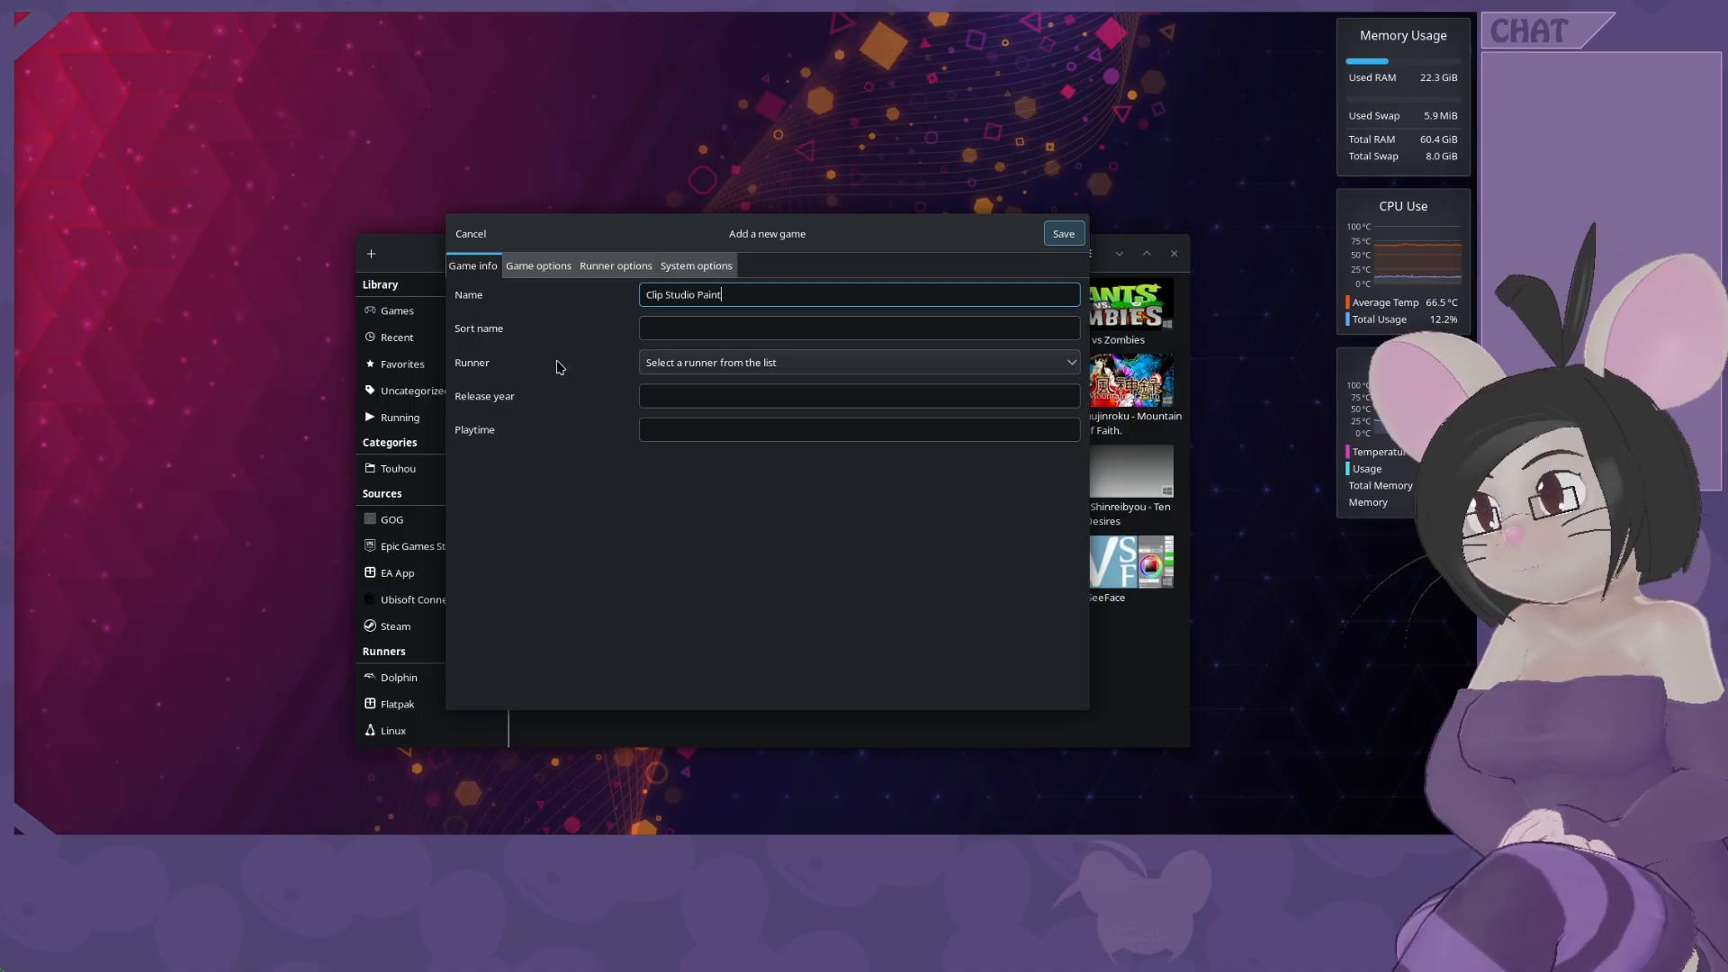
pyautogui.click(727, 362)
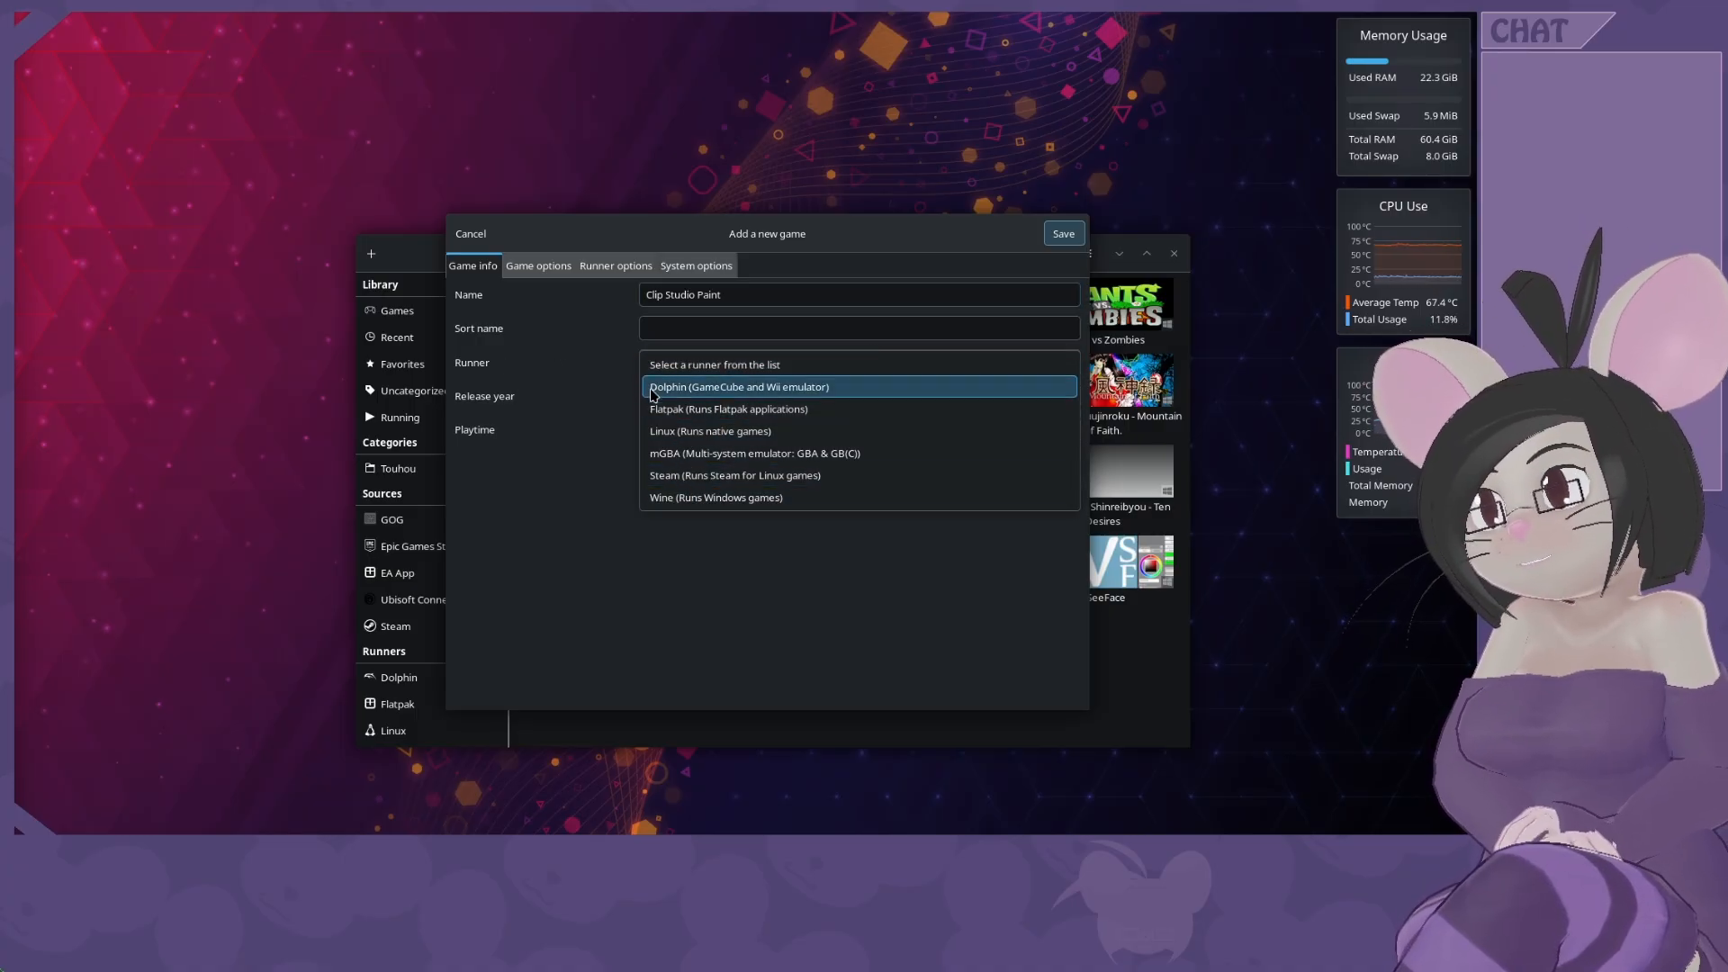
pyautogui.click(684, 500)
# Copy the ClipStudioTest folder path from the file manager and set the game's Wine prefix to /mnt/GamesVault/rootArch/Games/YT/ClipStudioTest/.
pyautogui.click(538, 268)
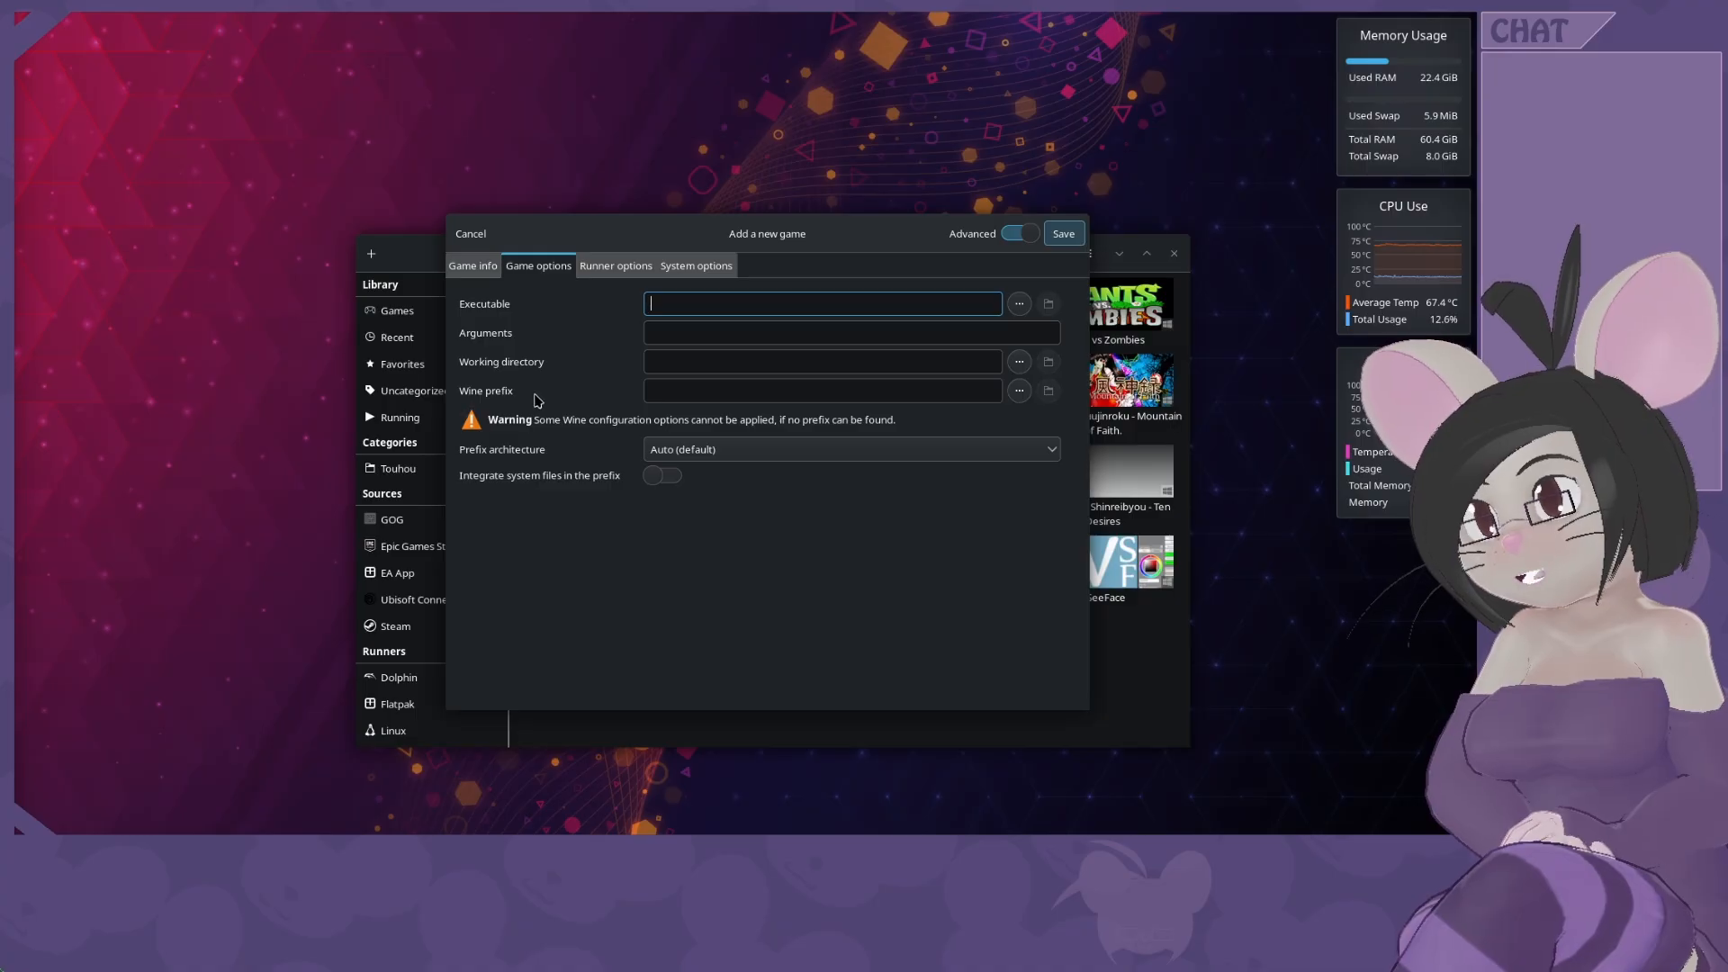
pyautogui.click(1019, 390)
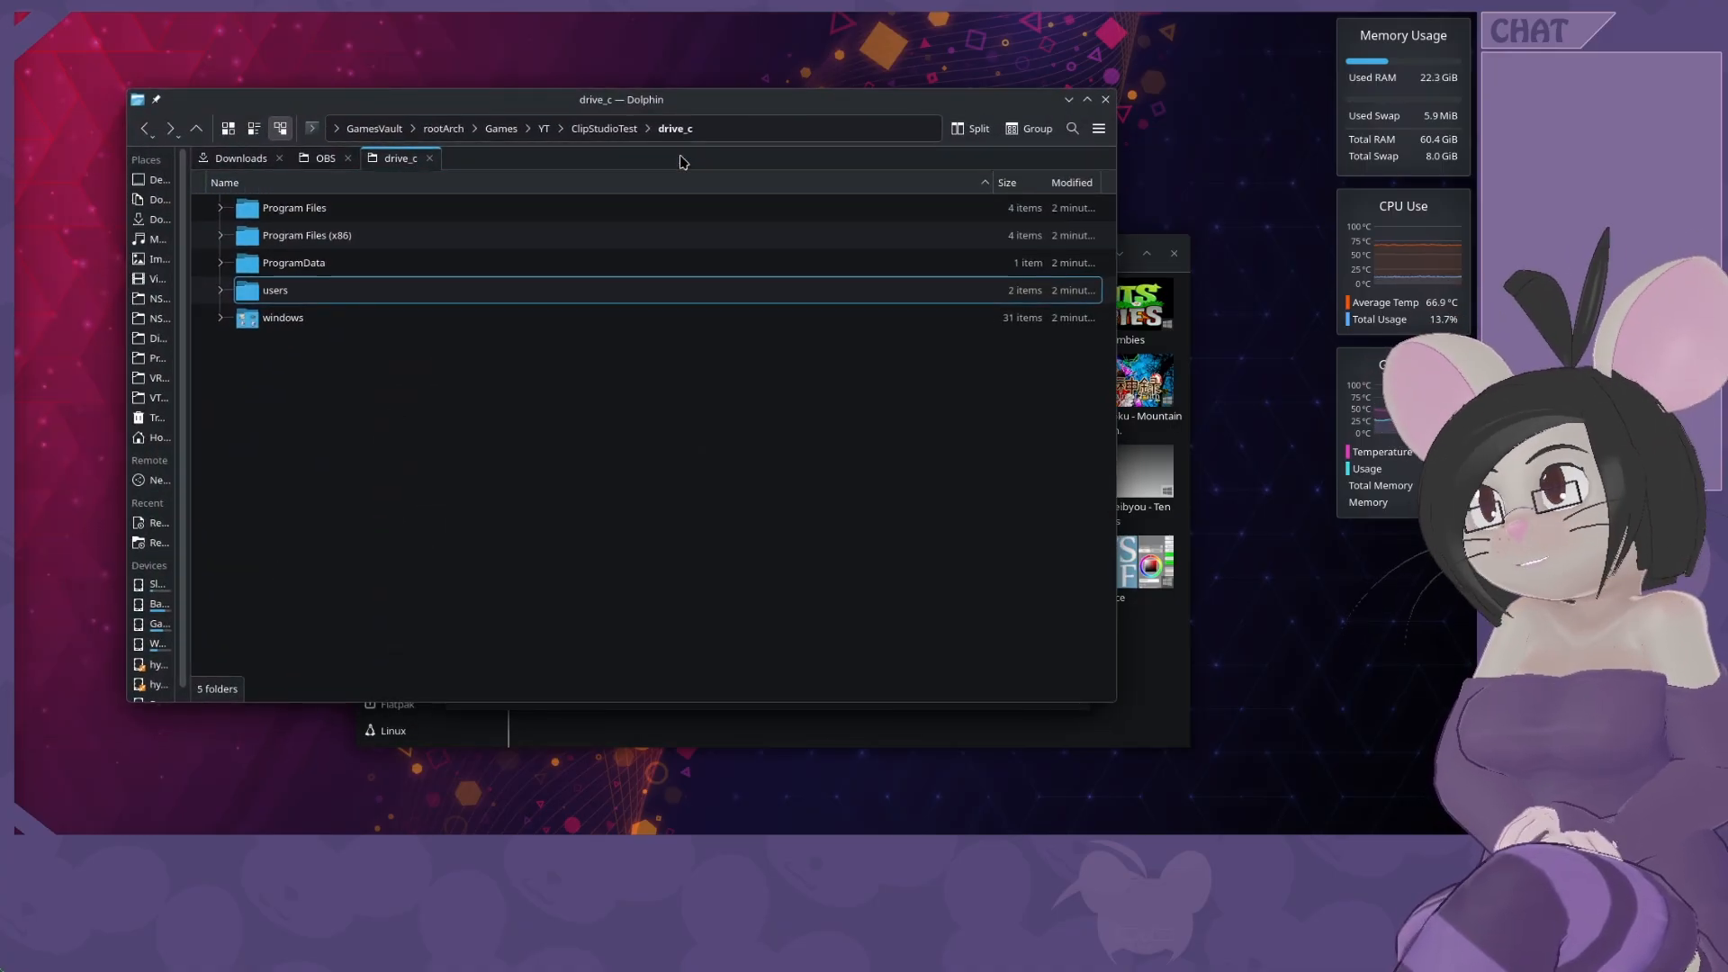
pyautogui.click(621, 129)
pyautogui.click(711, 129)
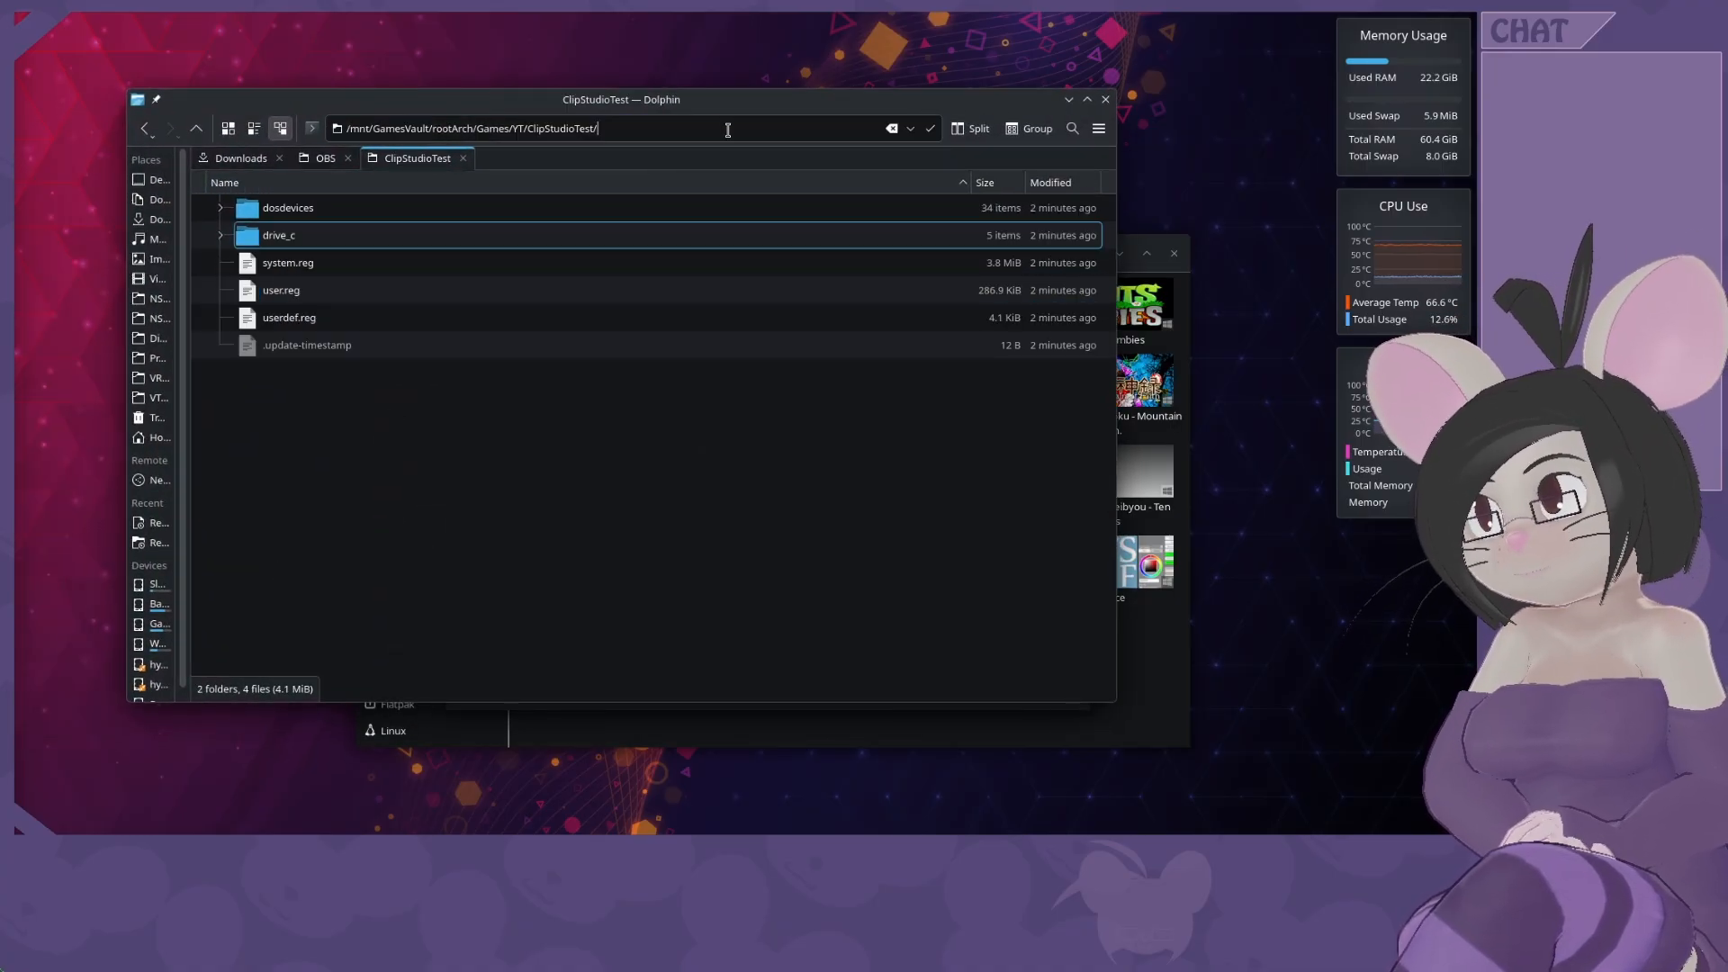
pyautogui.moveTo(728, 131); pyautogui.dragTo(183, 120)
pyautogui.hotkey('ctrl', 'c')
pyautogui.click(1068, 100)
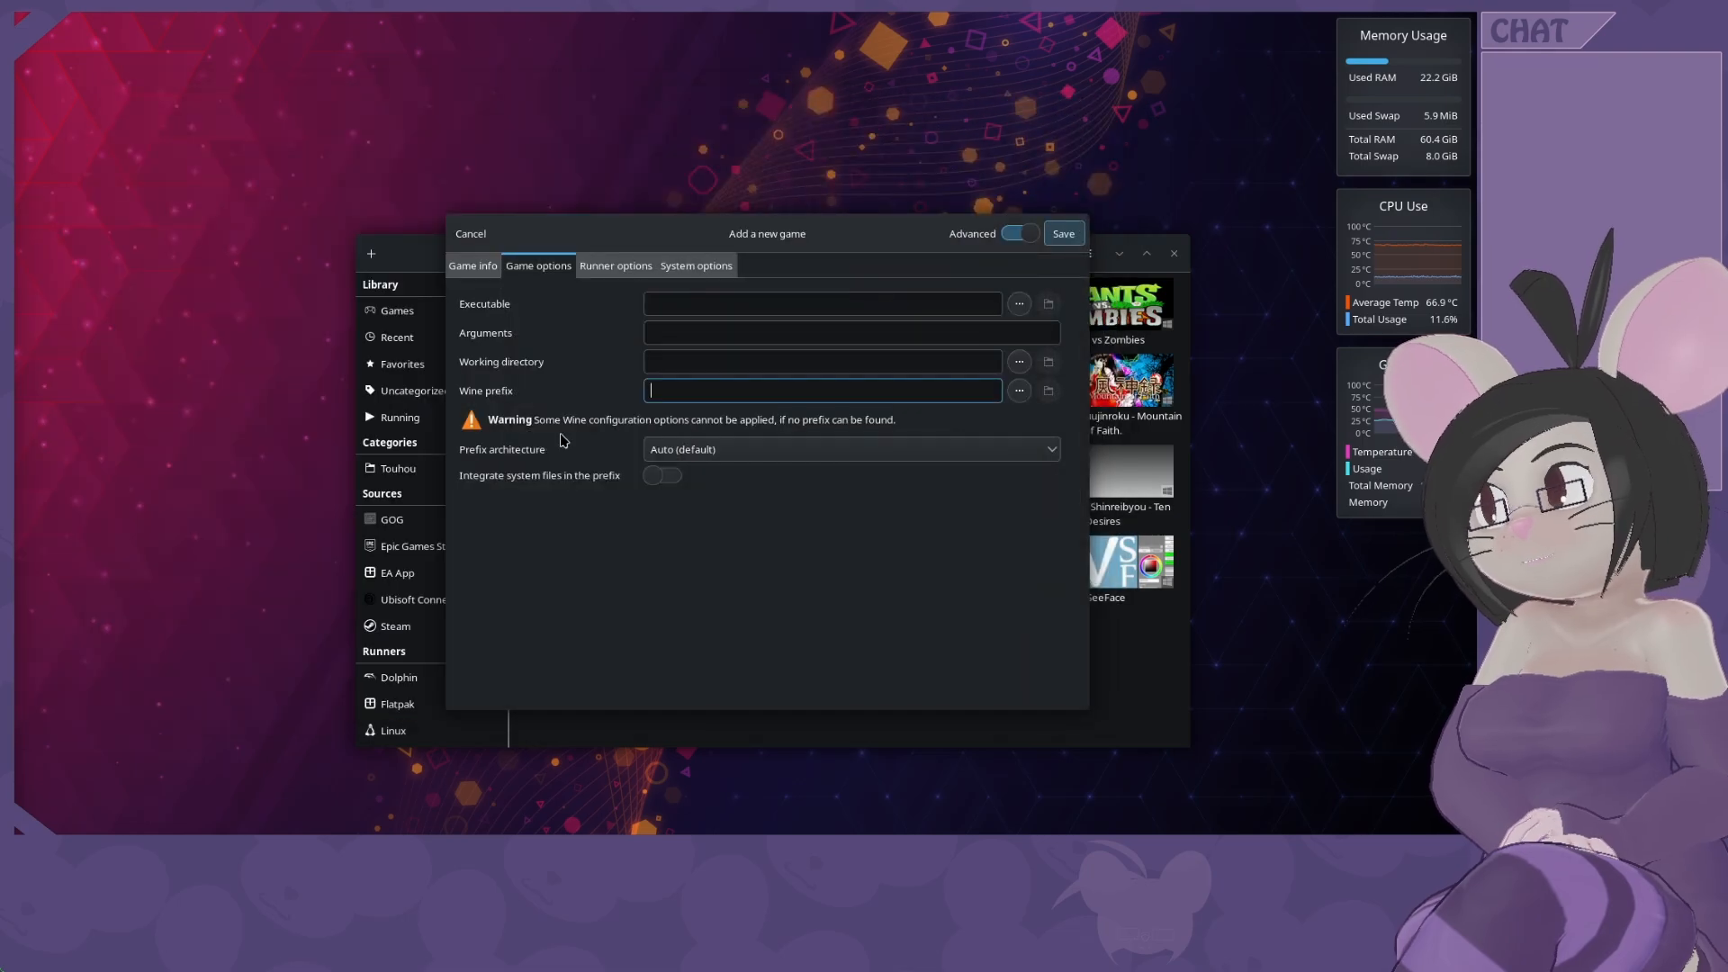
pyautogui.hotkey('ctrl', 'v')
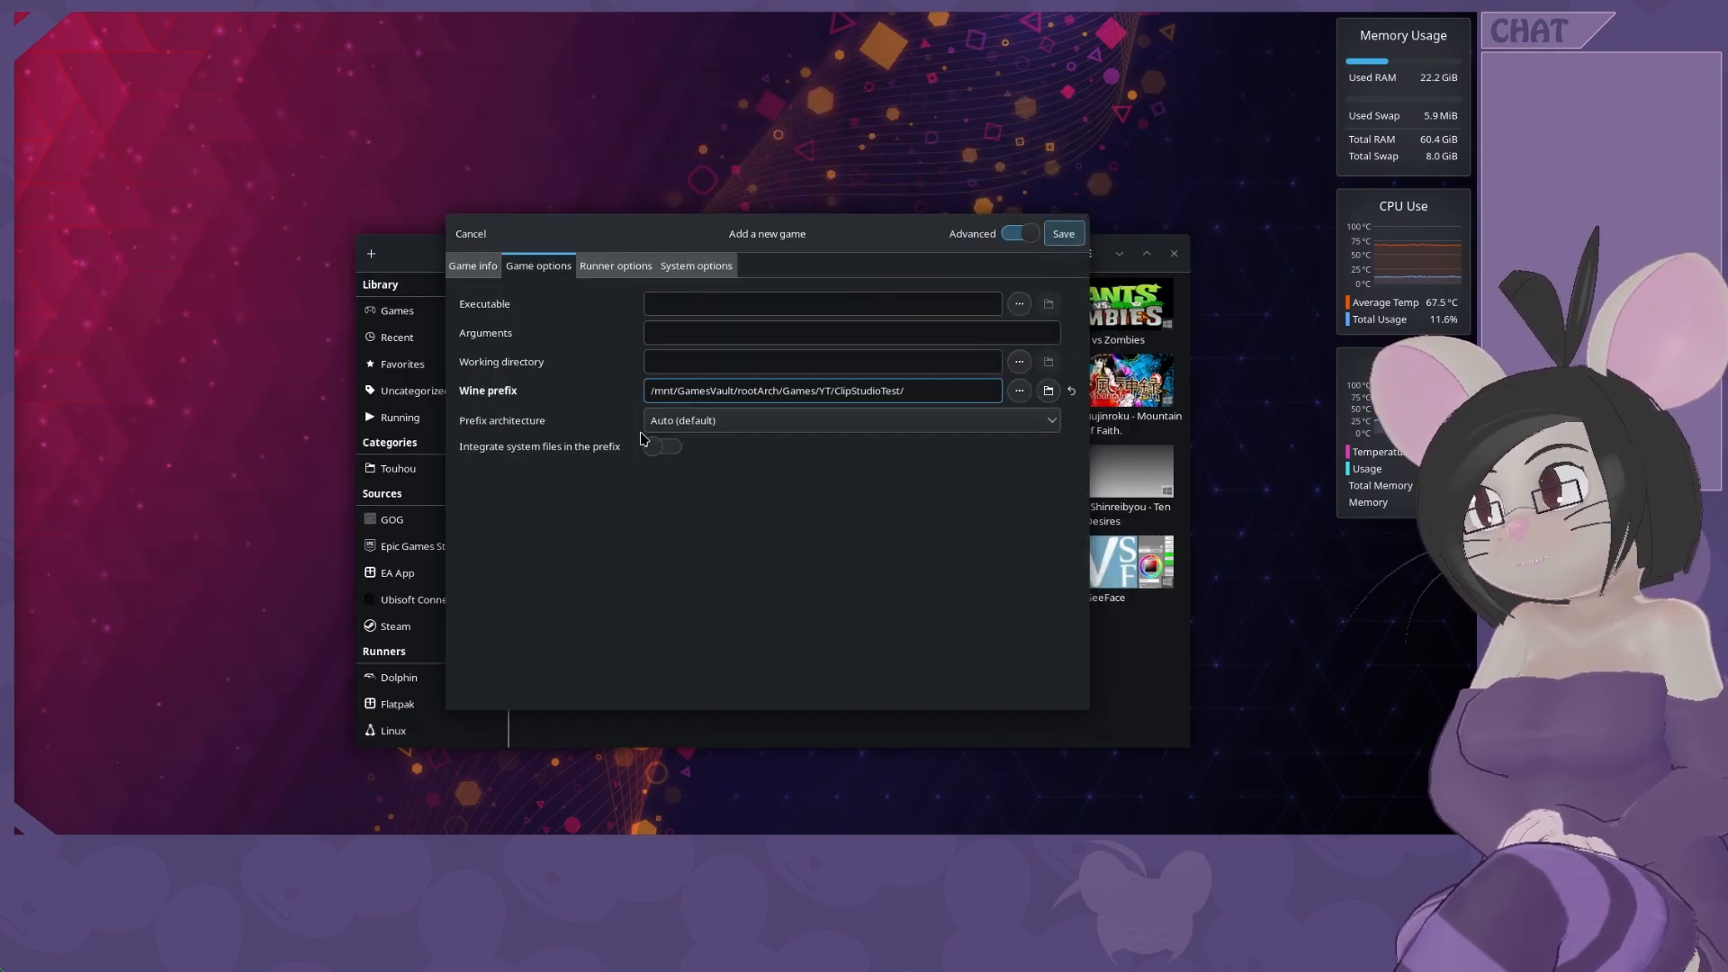
# Set the Wine version in the game's runner options to System (11.1).
pyautogui.click(546, 235)
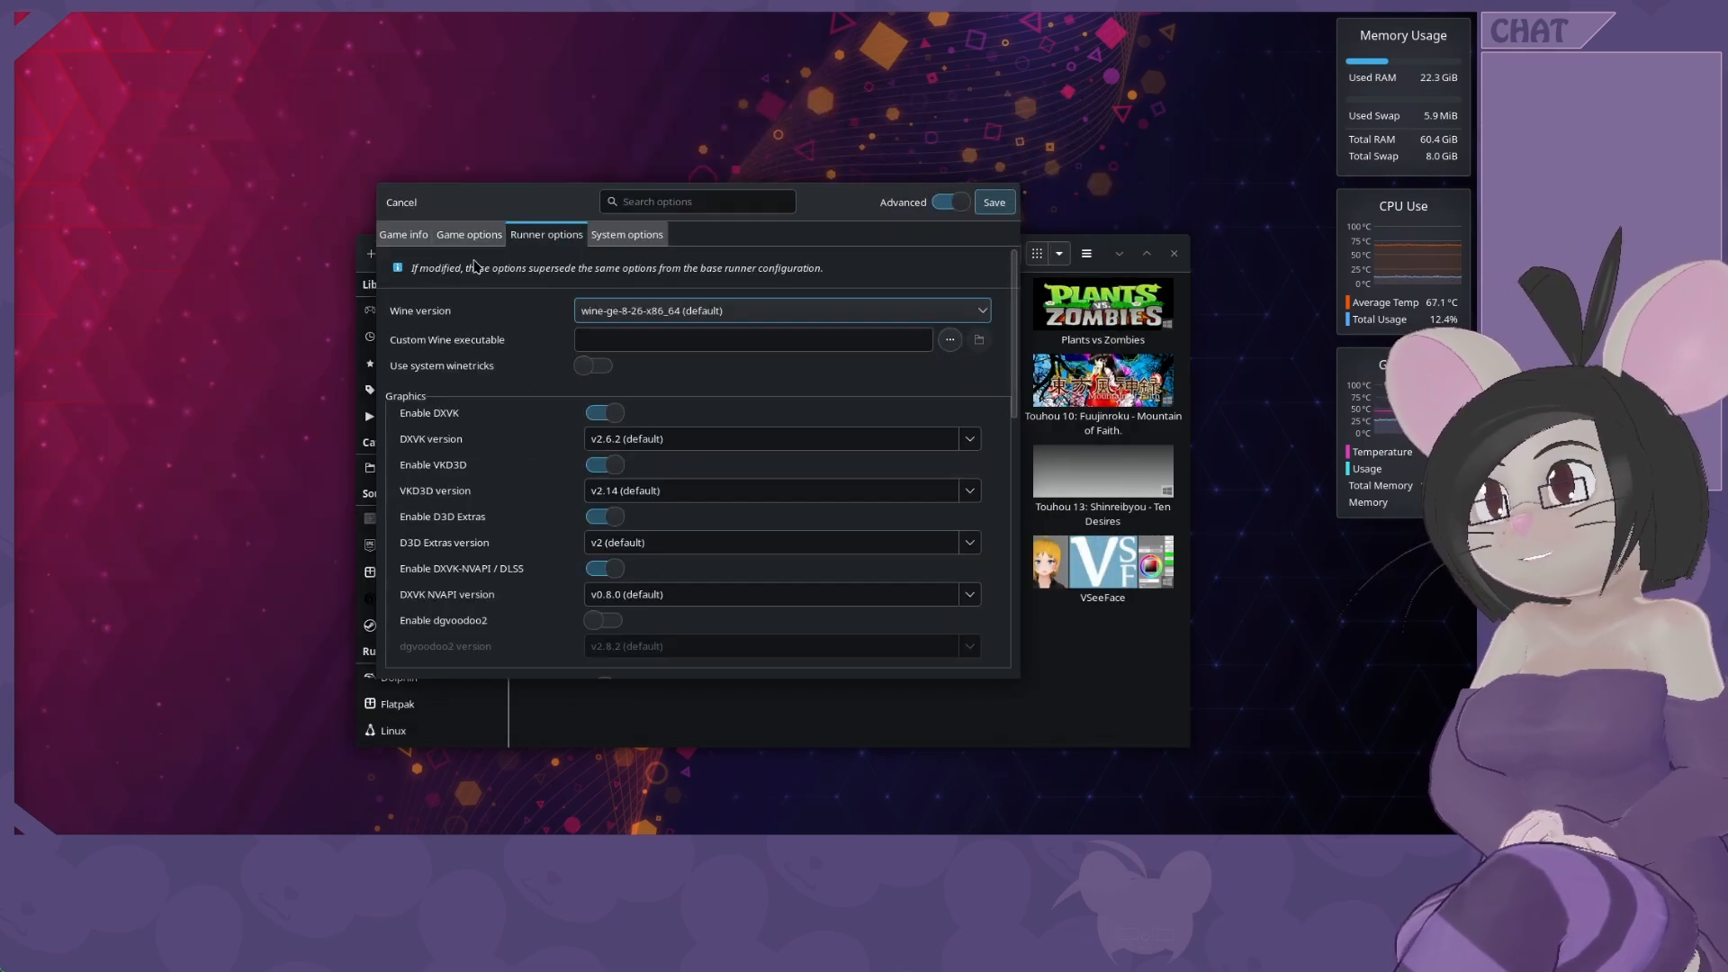
pyautogui.scroll(-3, 537, 402)
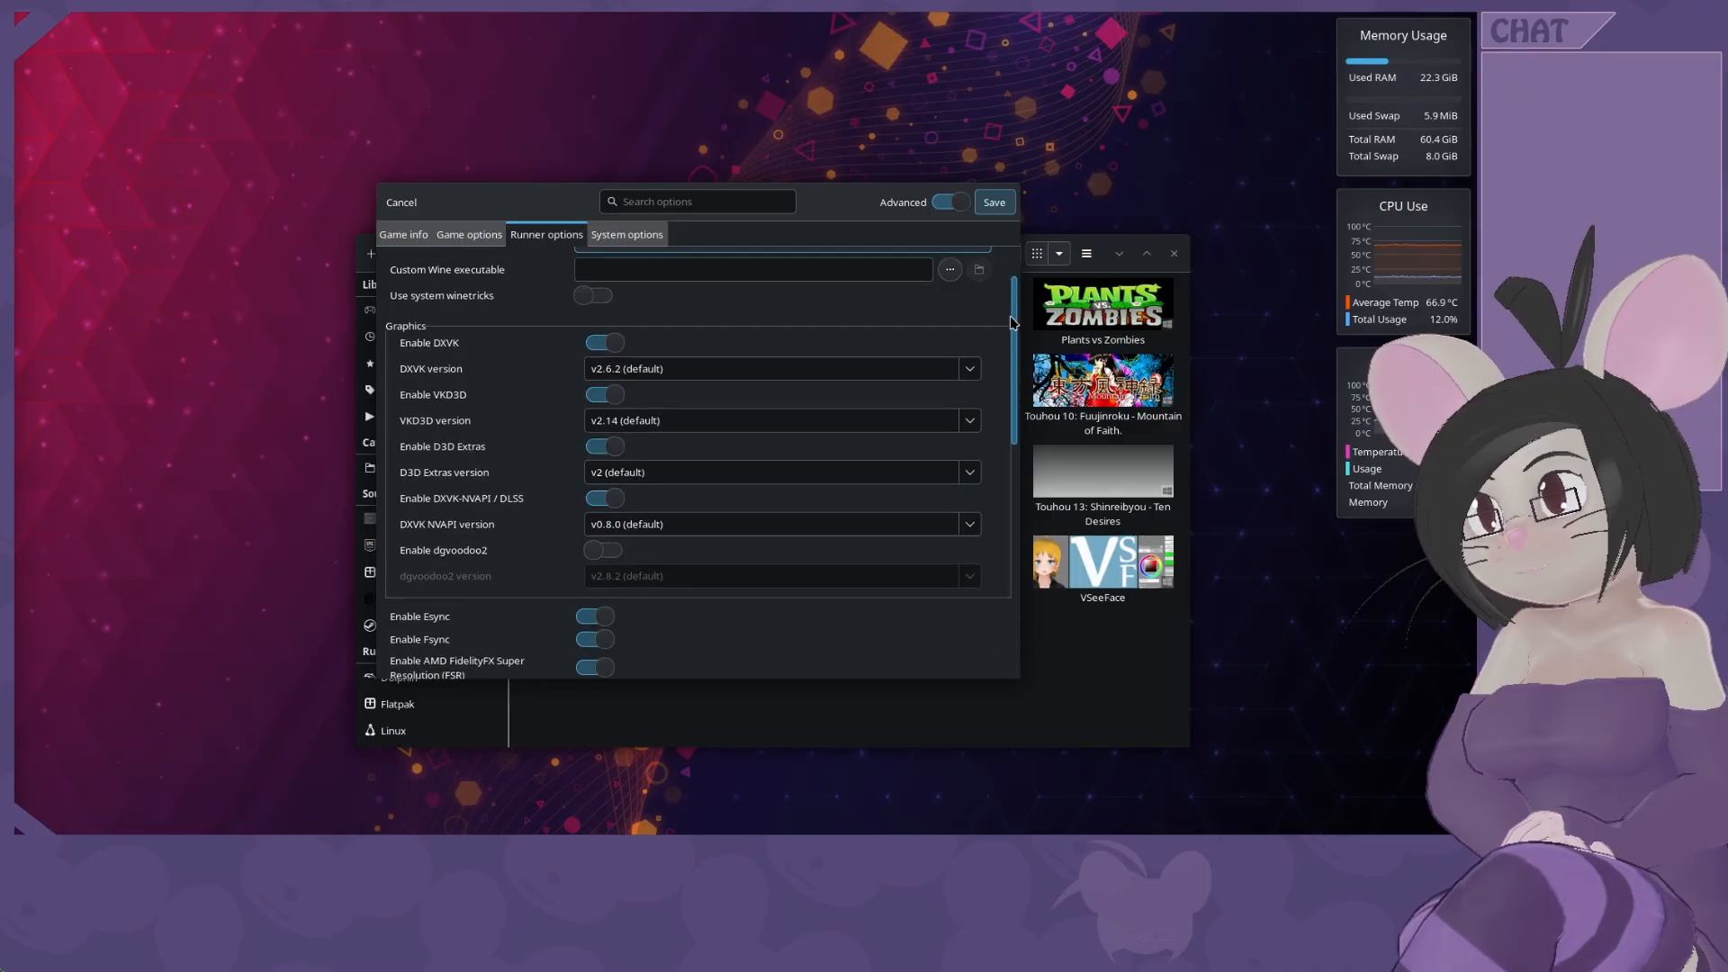
pyautogui.scroll(3, 538, 403)
pyautogui.click(635, 316)
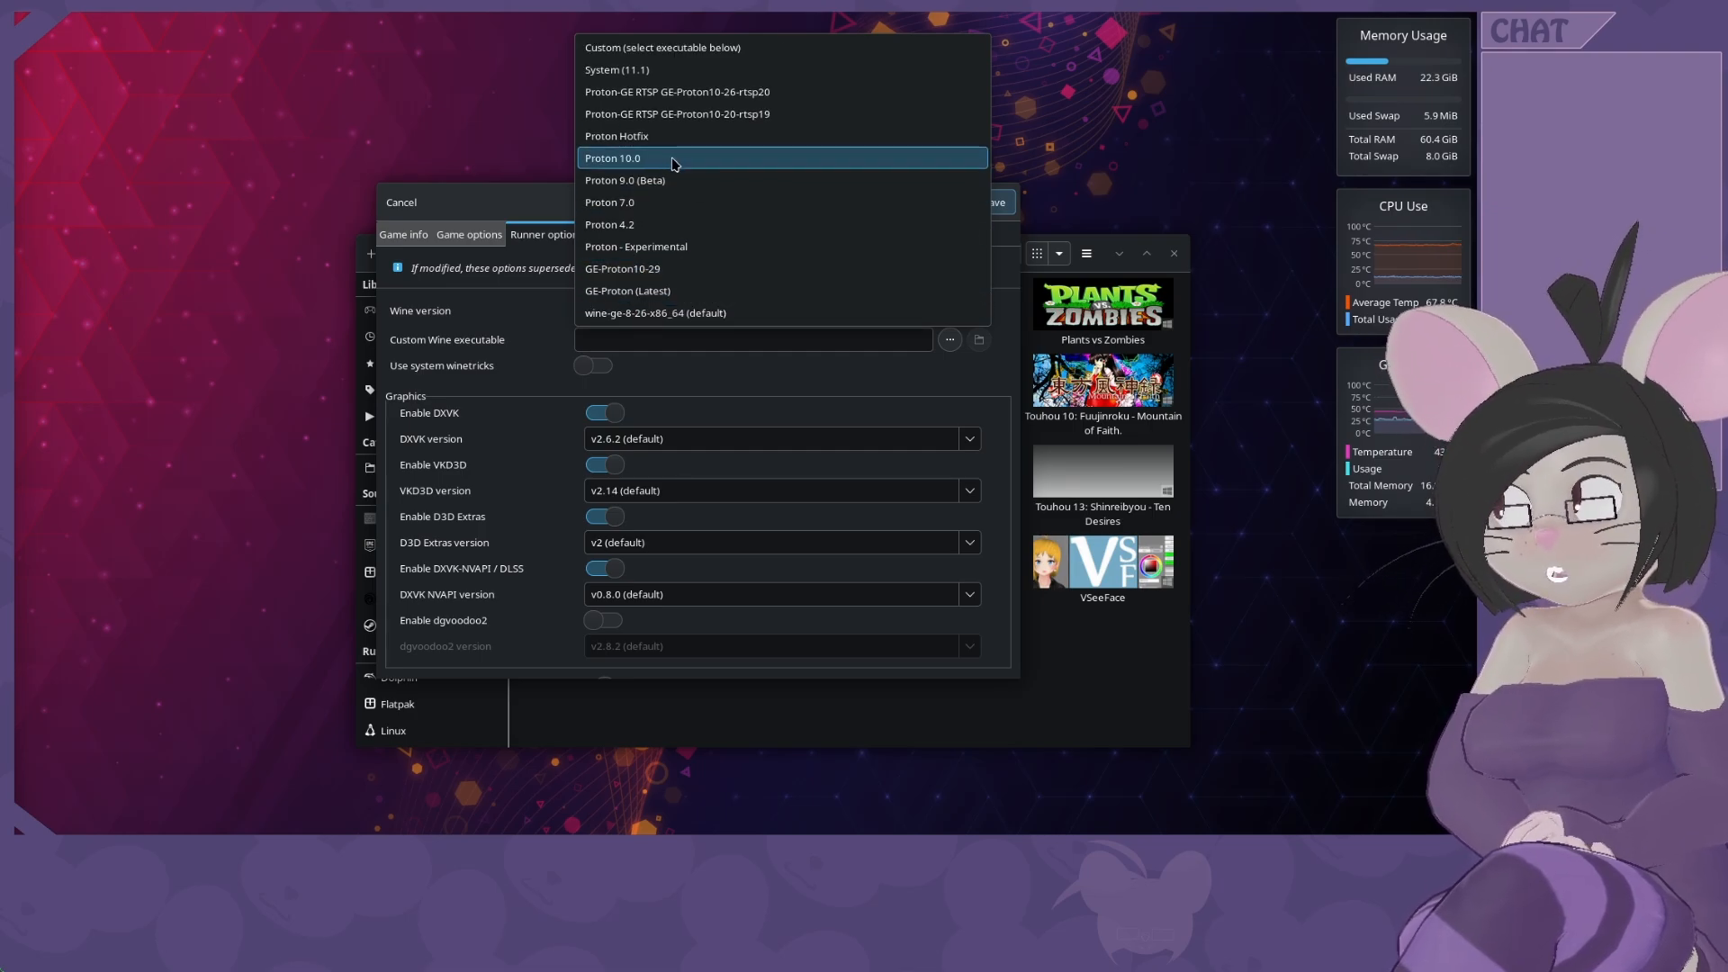
pyautogui.click(669, 71)
# Add a DLL override to the runner options with the key concrt140 and the value n,b.
pyautogui.scroll(-3, 887, 417)
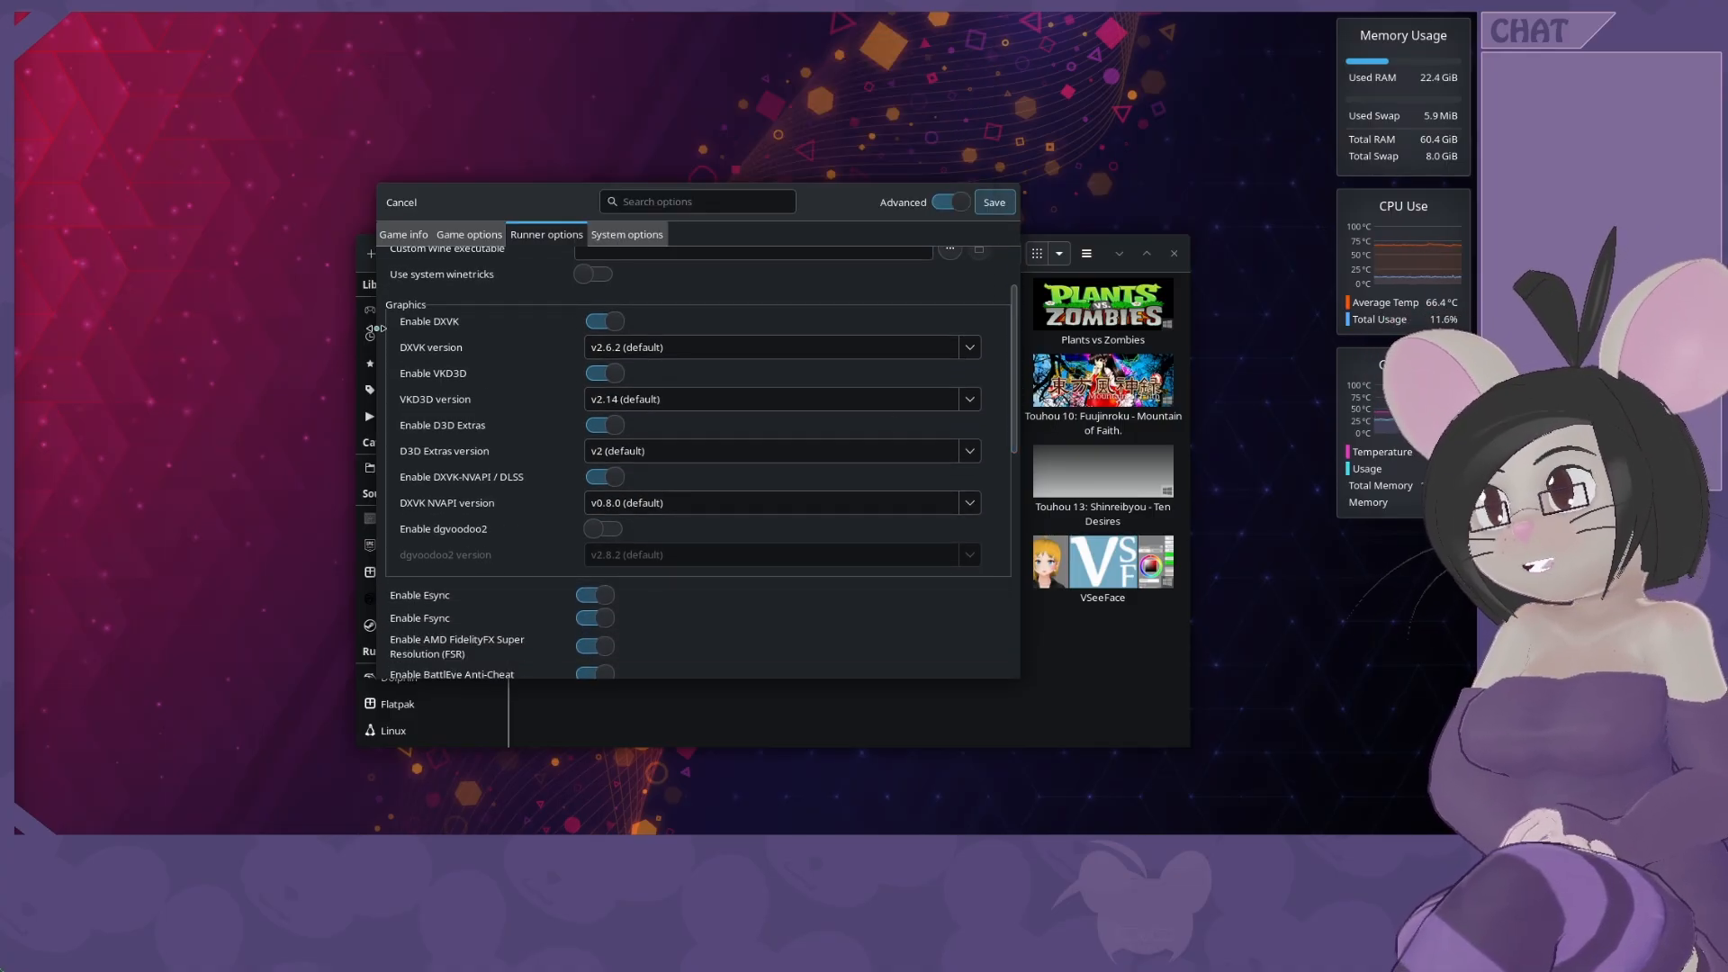
pyautogui.moveTo(446, 332)
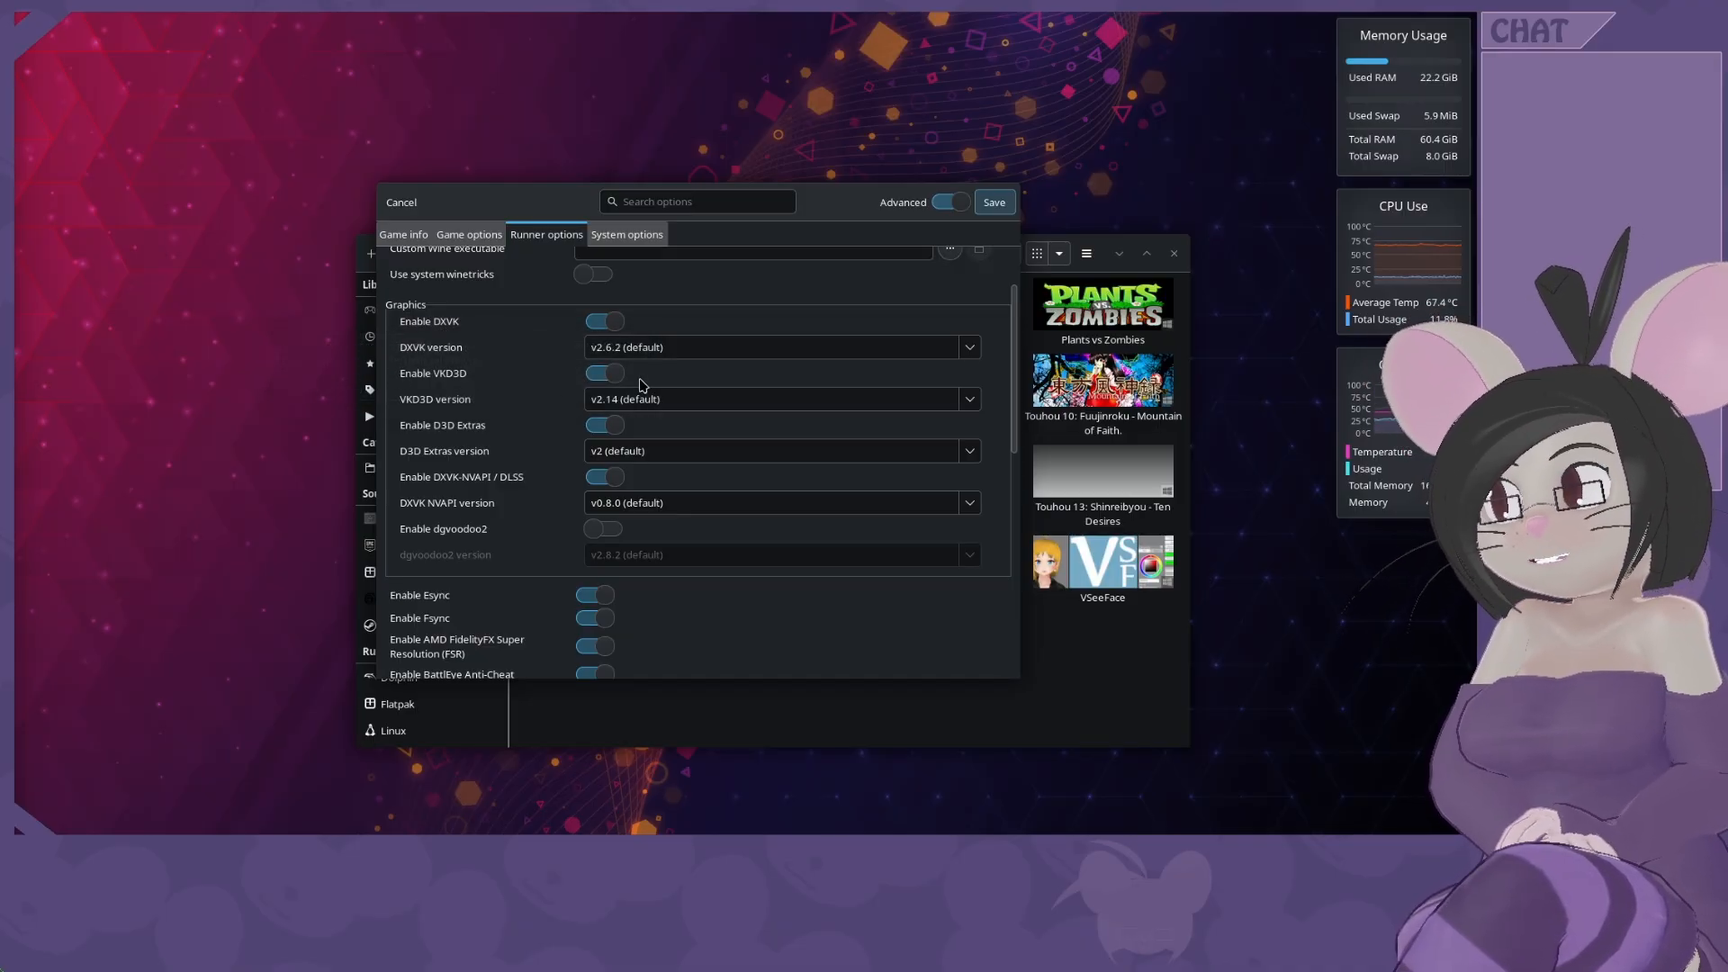
pyautogui.moveTo(825, 378)
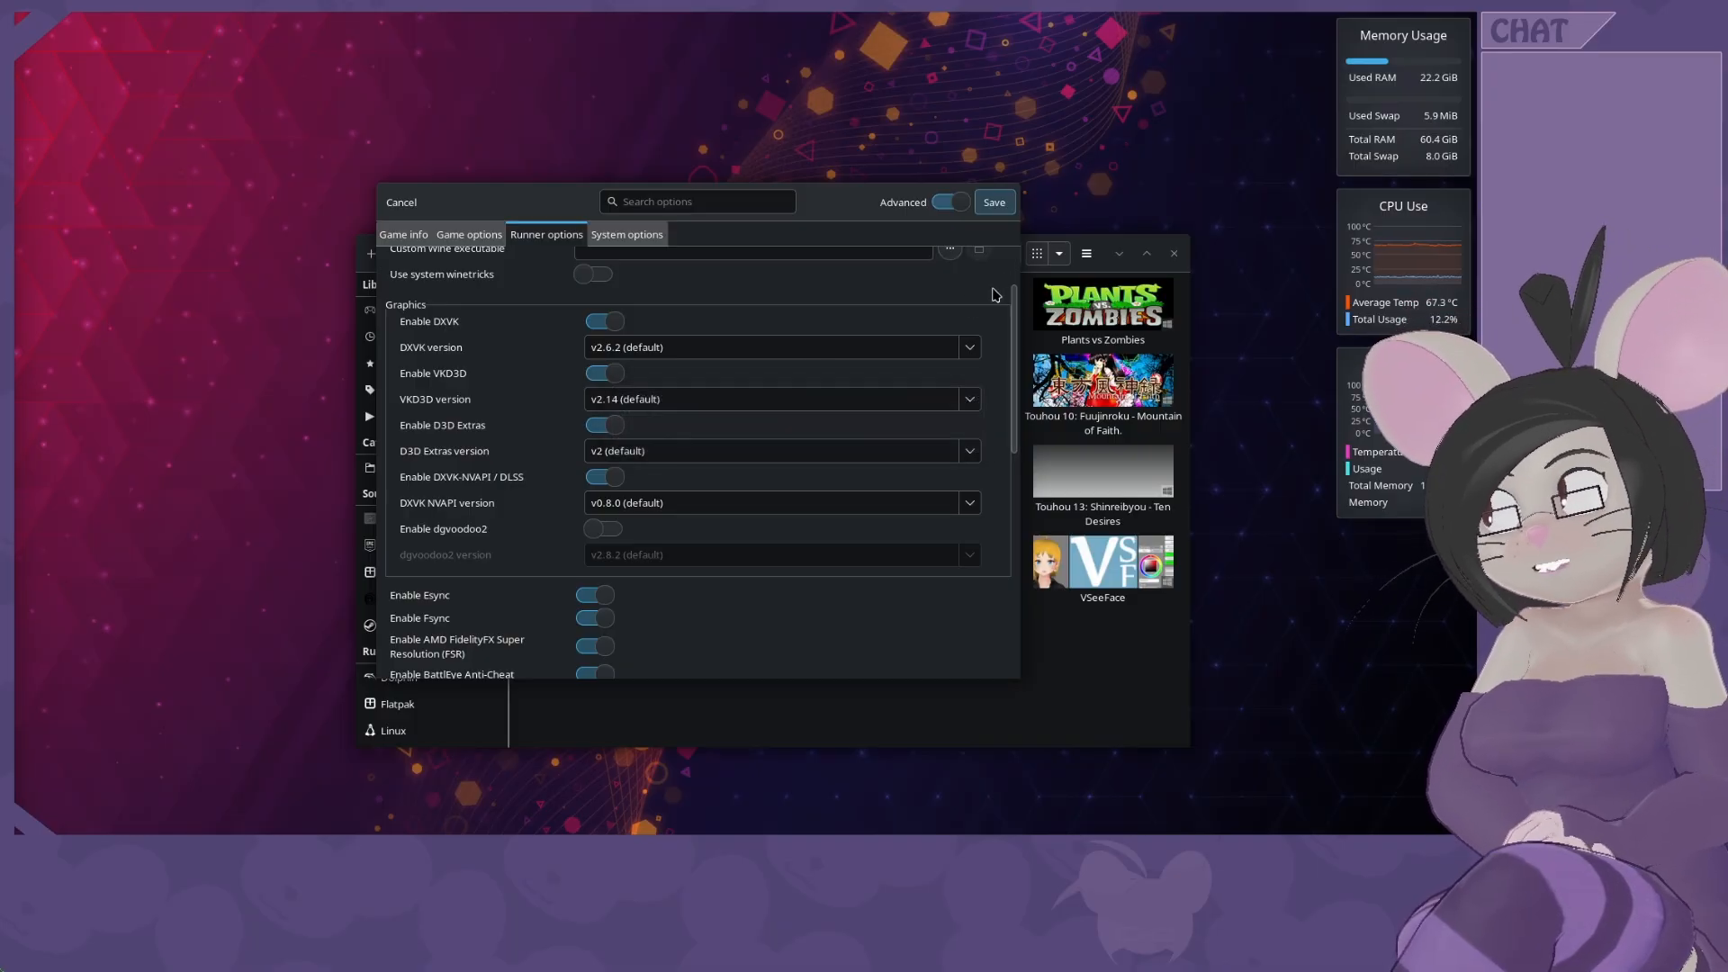
pyautogui.moveTo(1013, 327); pyautogui.dragTo(984, 555)
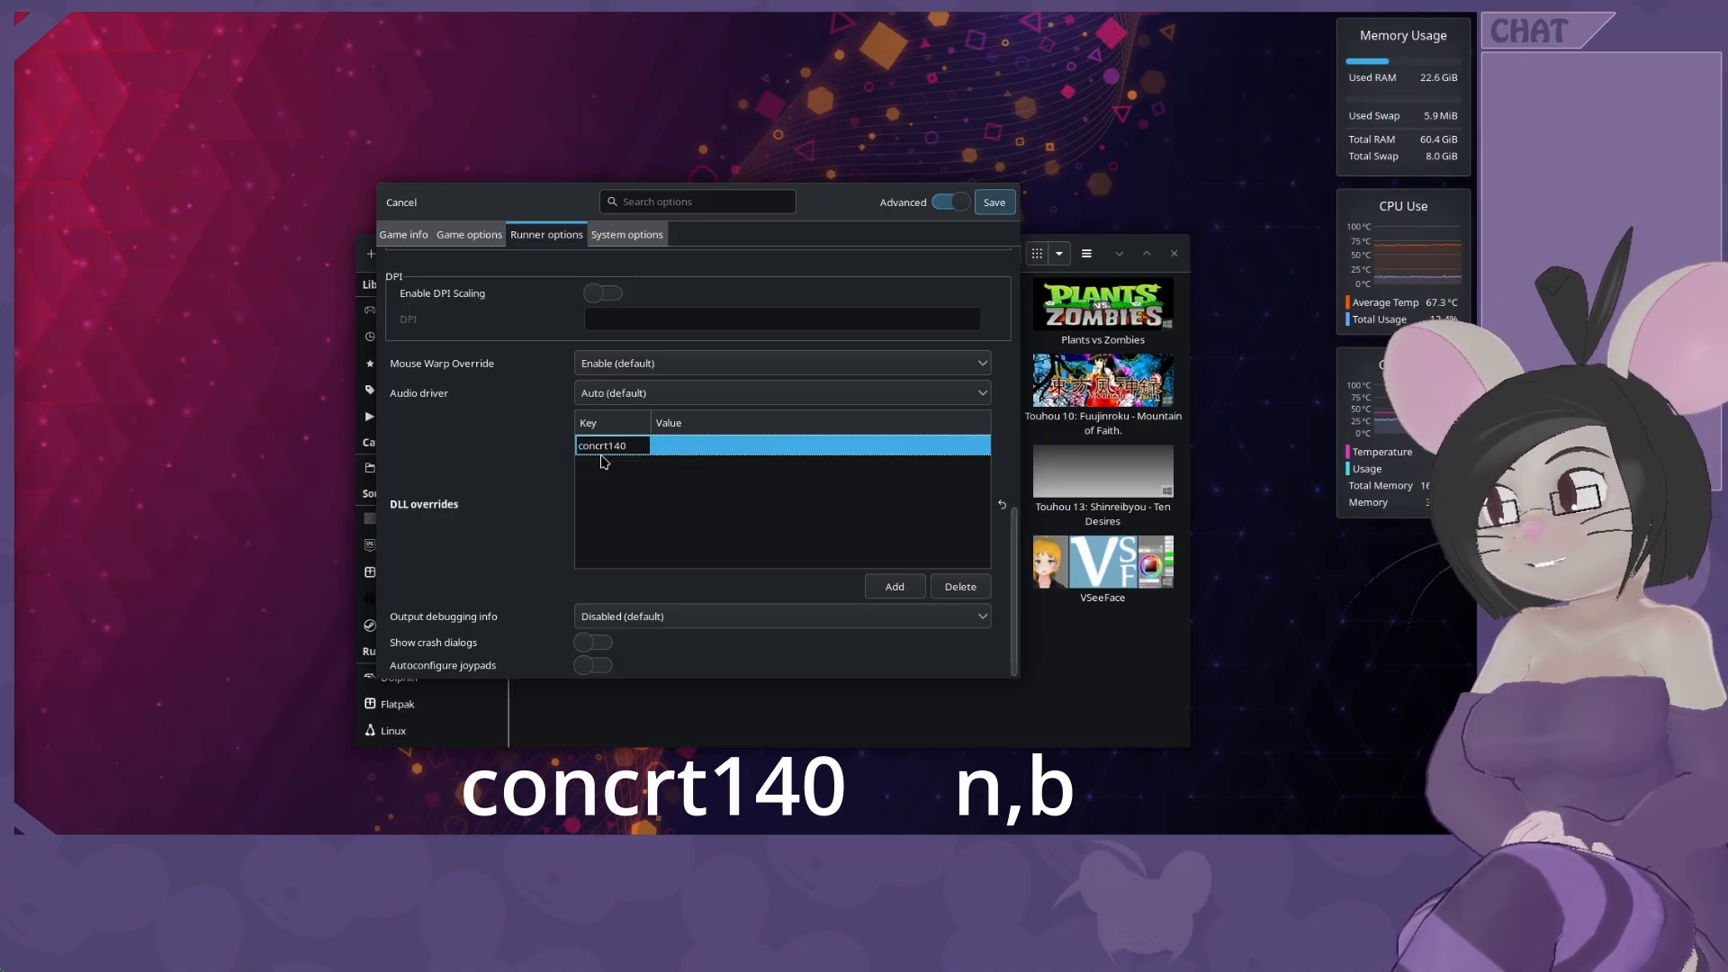
pyautogui.click(679, 446)
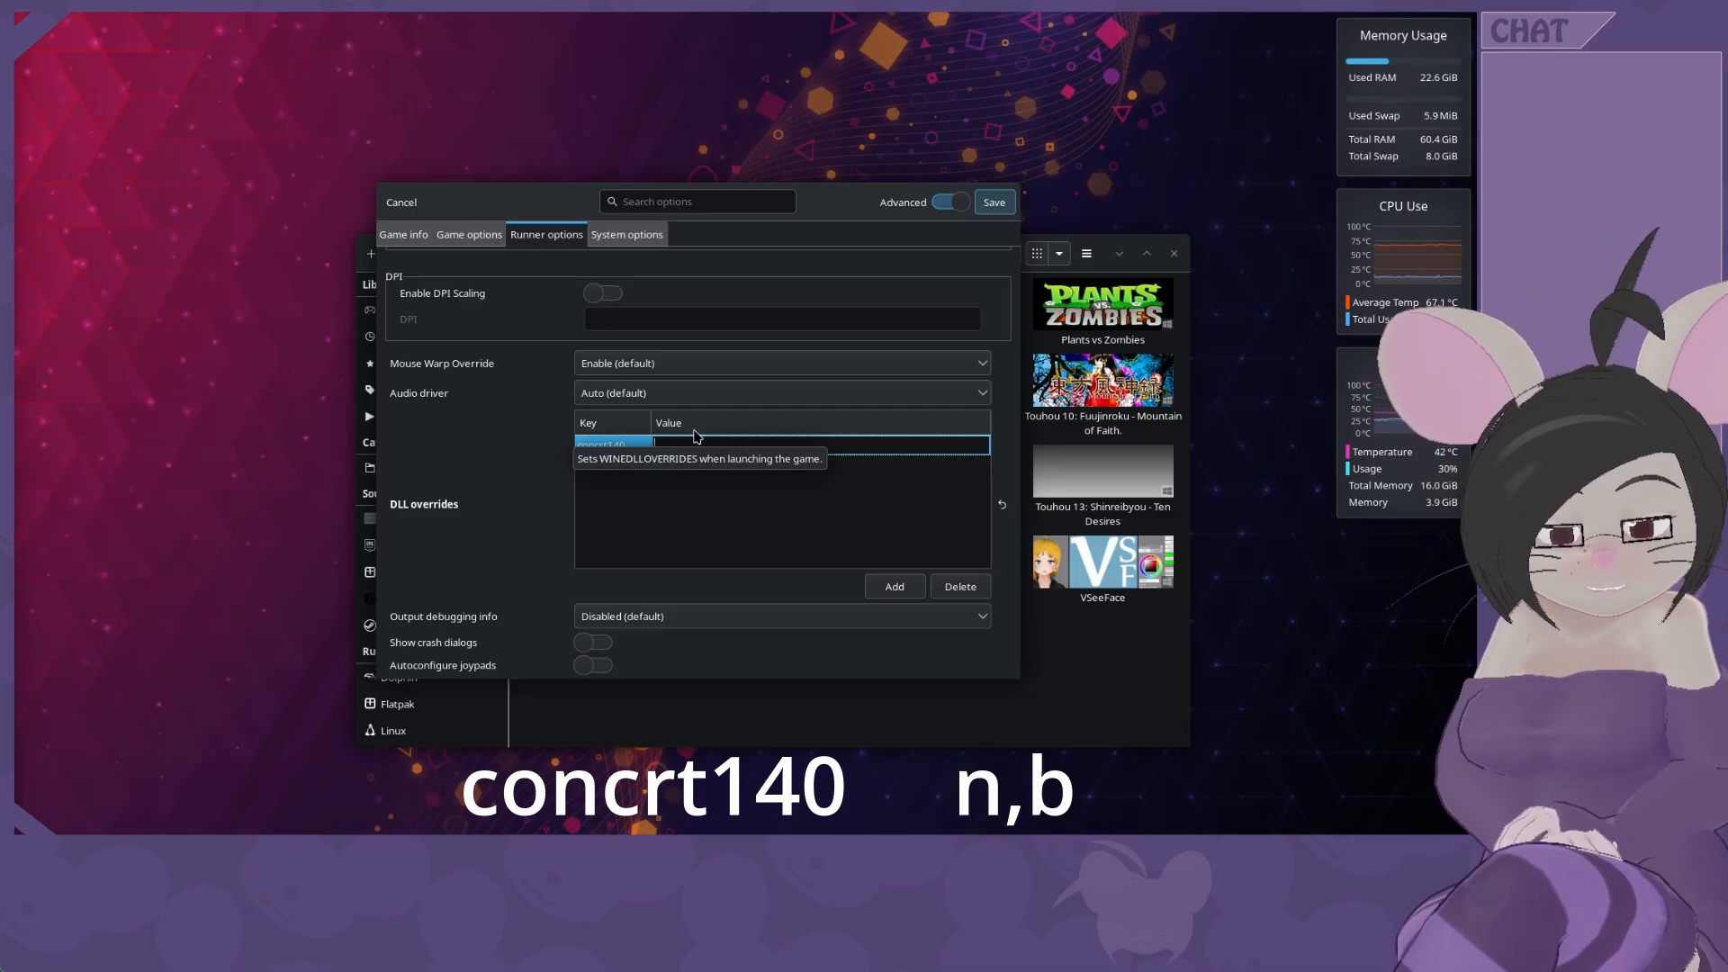
pyautogui.write('n,b')
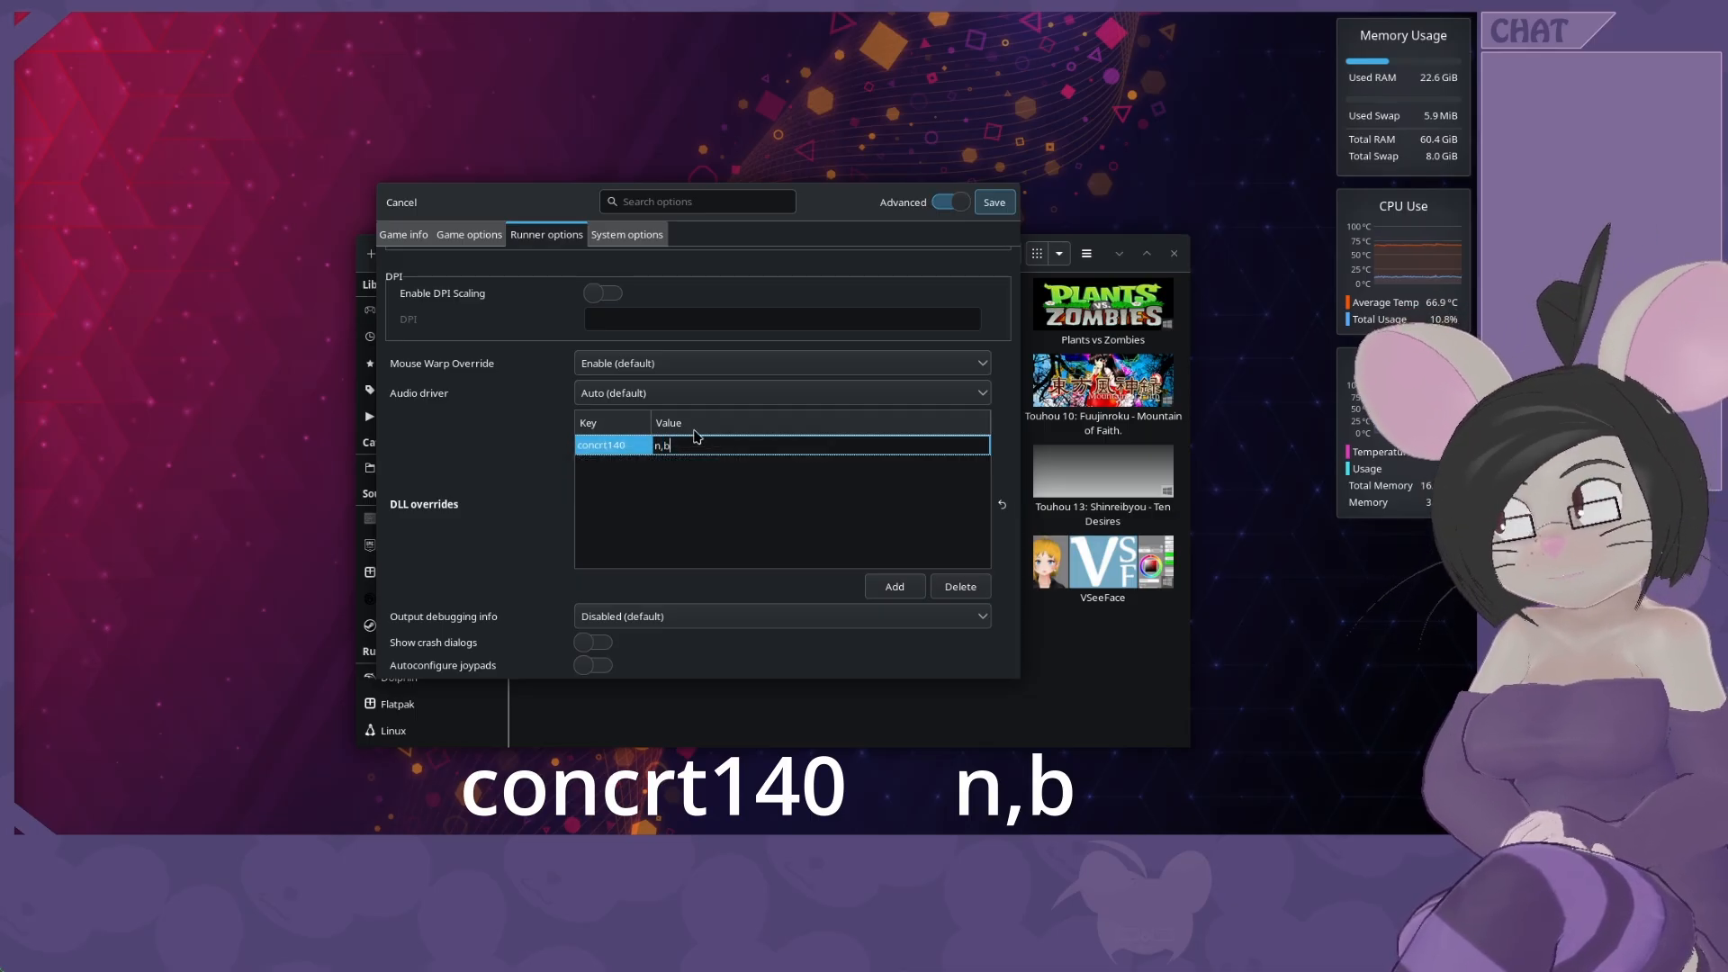
pyautogui.press('Return')
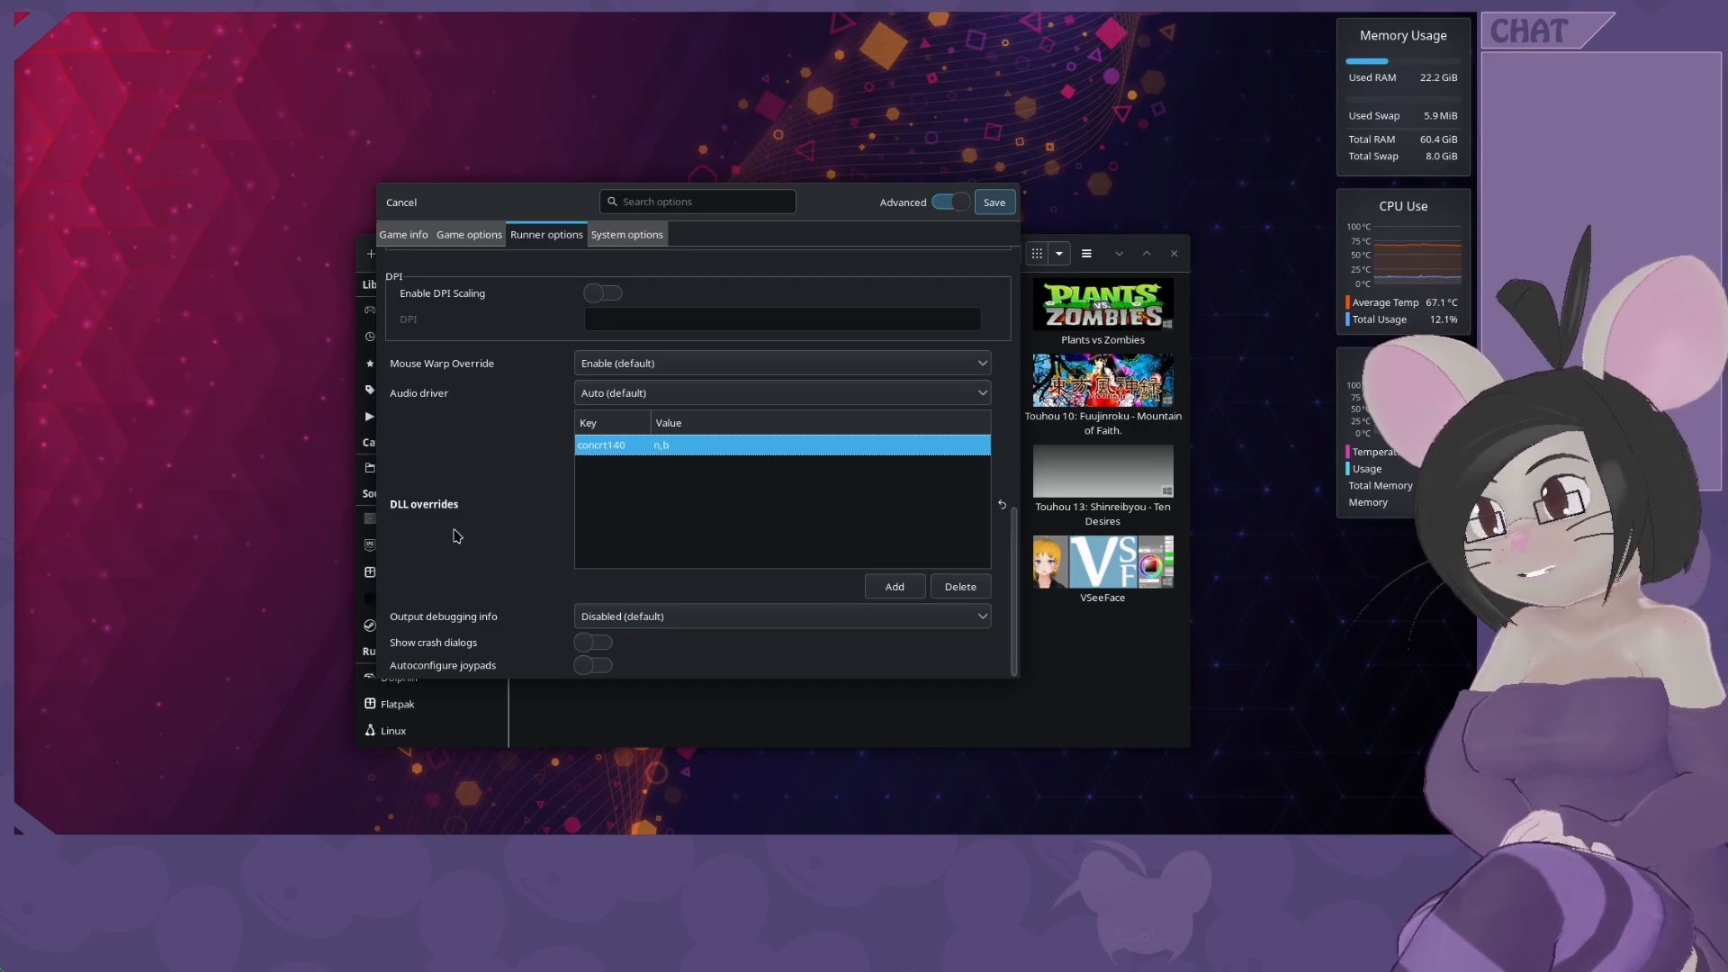
# Set the game's GPU to NVIDIA GeForce RTX 4070 Ti SUPER and save the new game.
pyautogui.scroll(5, 454, 536)
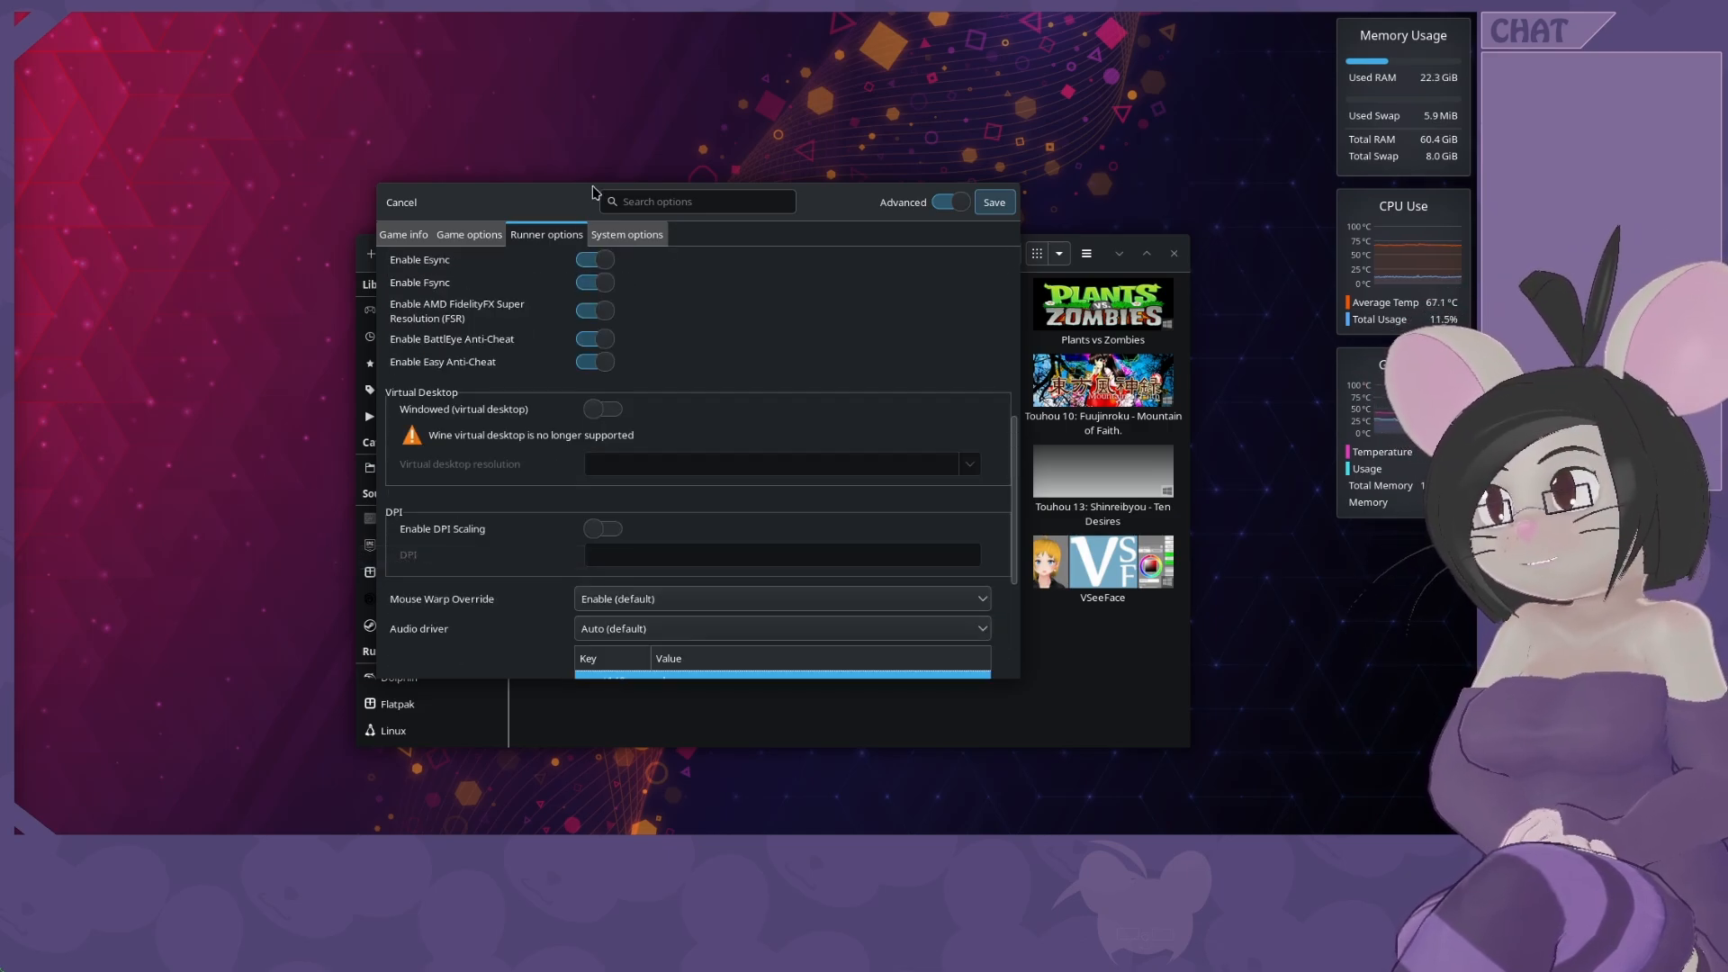
pyautogui.click(625, 236)
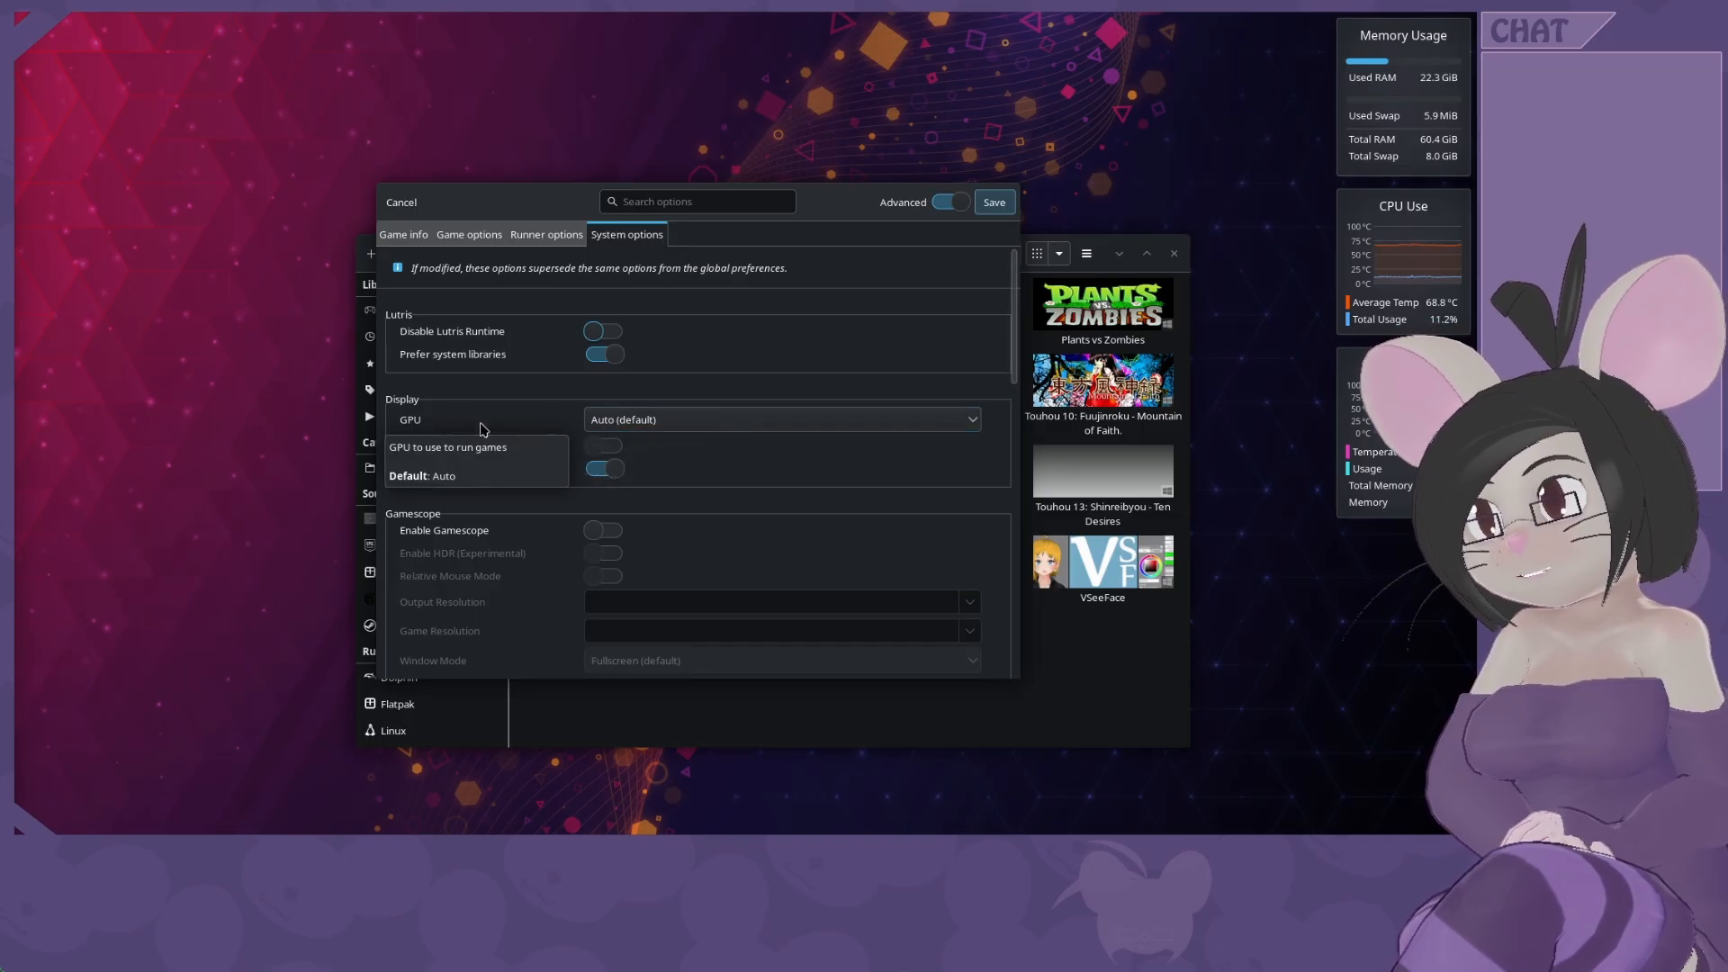
pyautogui.click(666, 423)
pyautogui.scroll(-1, 664, 457)
pyautogui.click(661, 455)
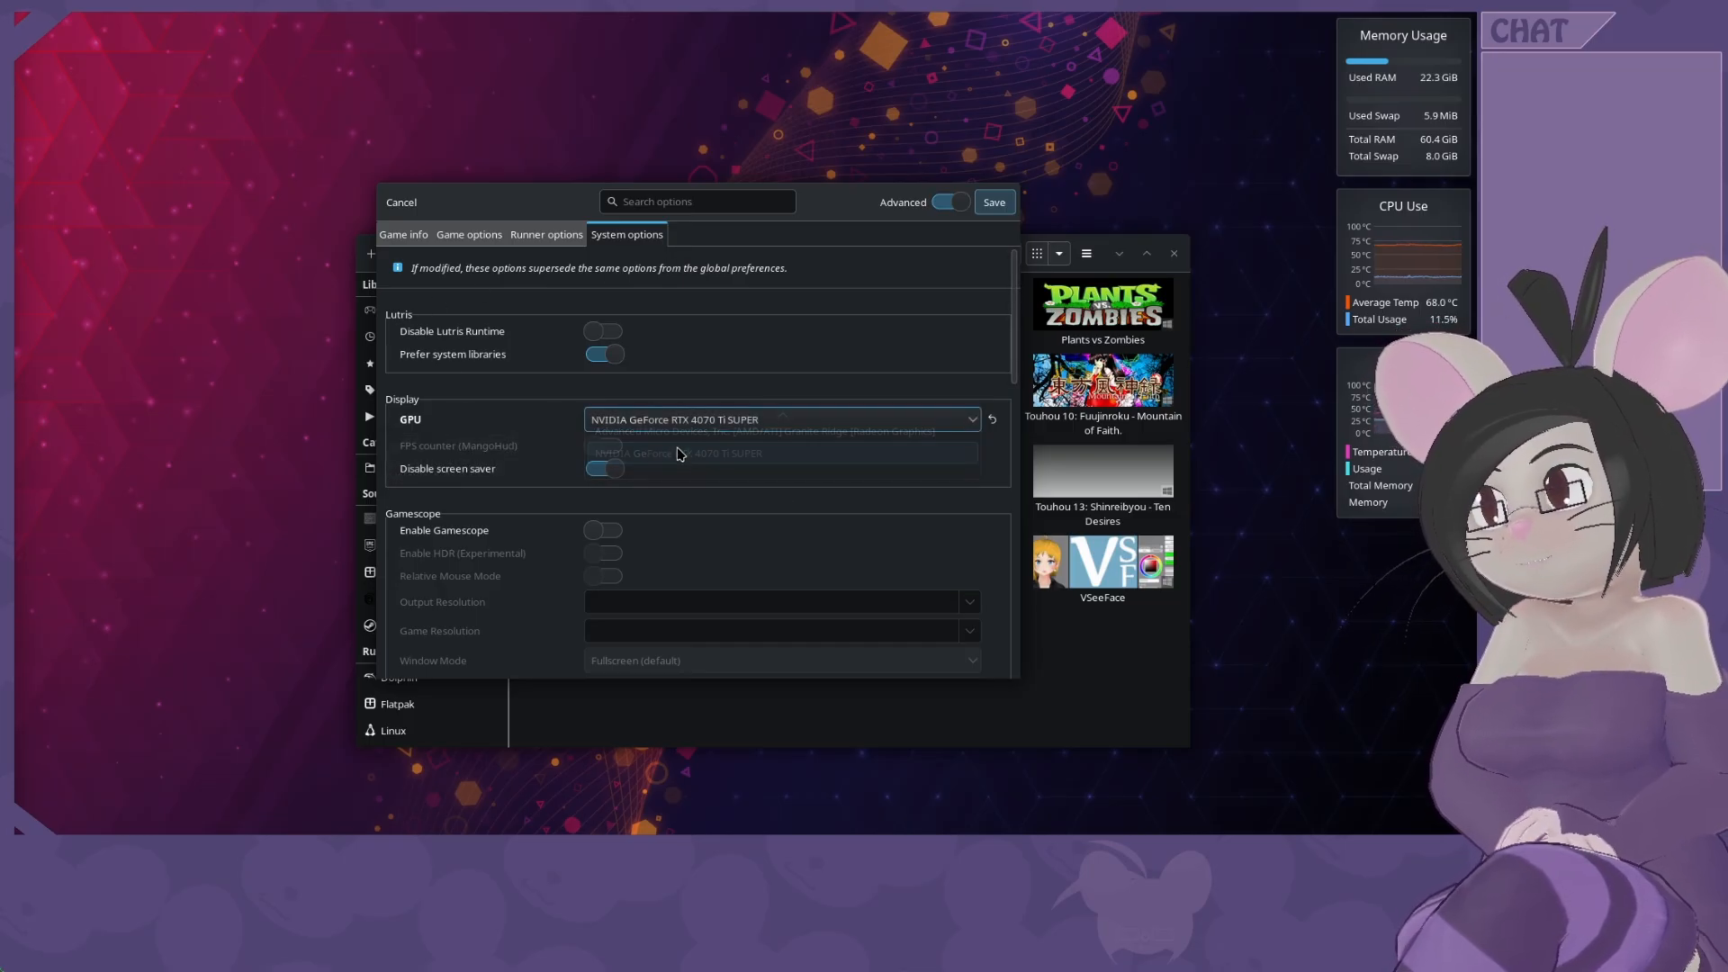
pyautogui.click(1005, 202)
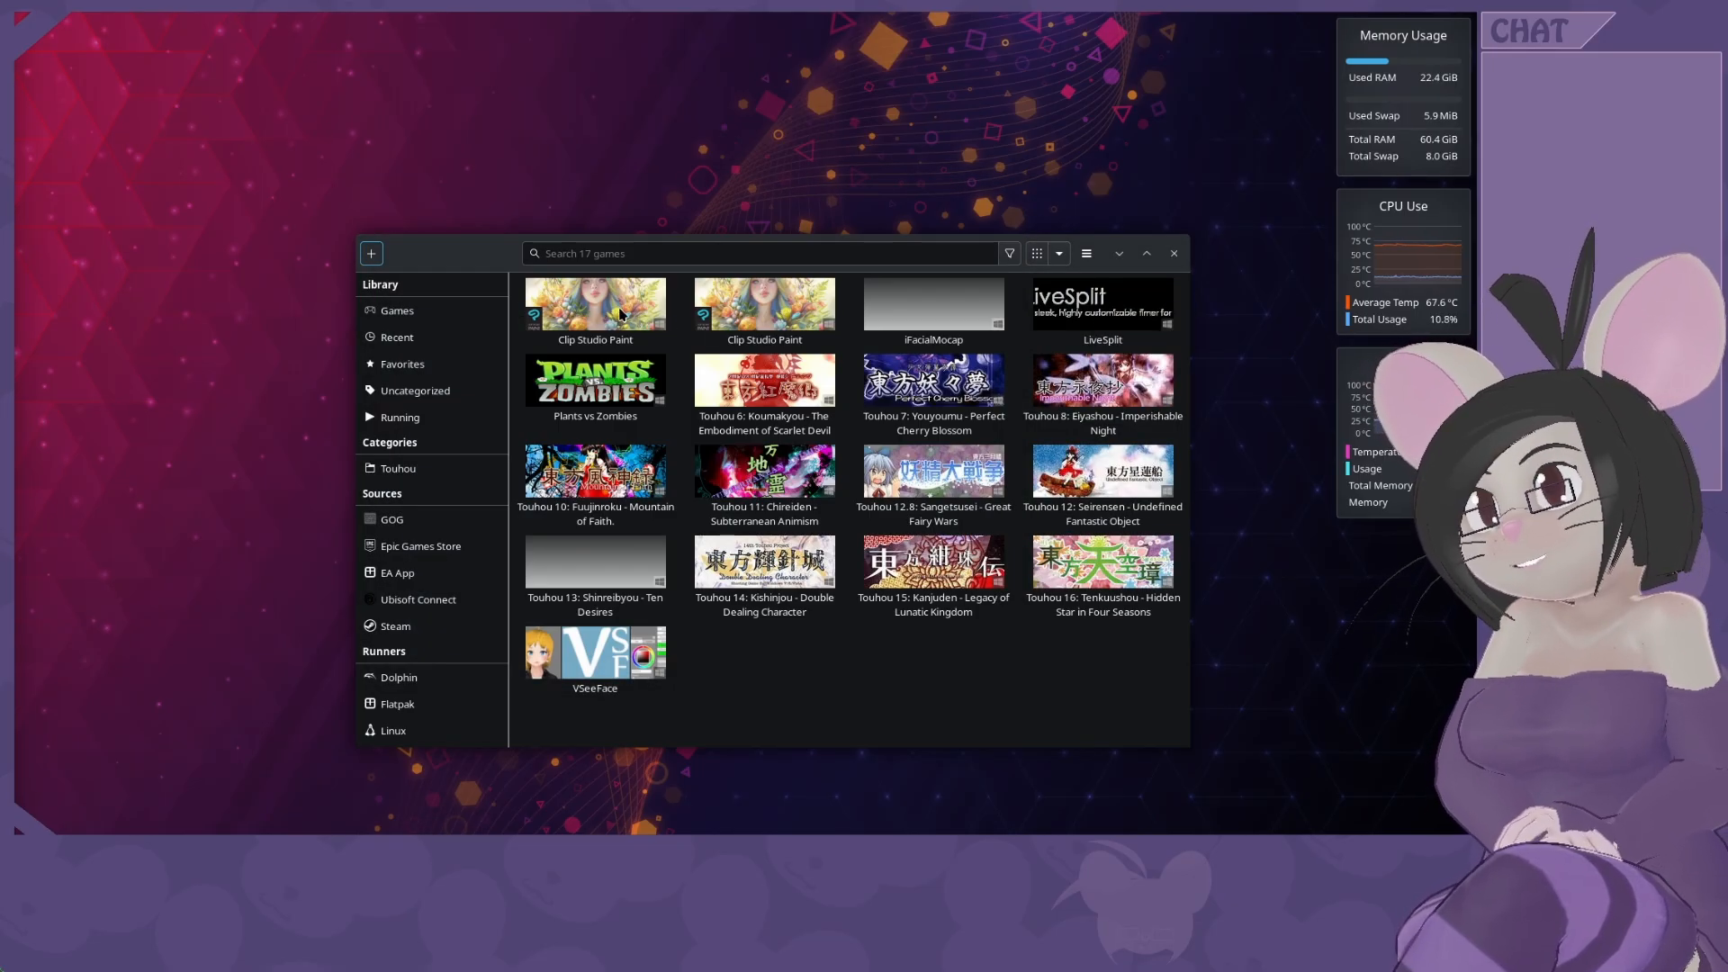
# Rename the newly added Clip Studio Paint entry to Clip Studio Paint TEST and save its configuration.
pyautogui.click(731, 315)
pyautogui.rightClick(731, 315)
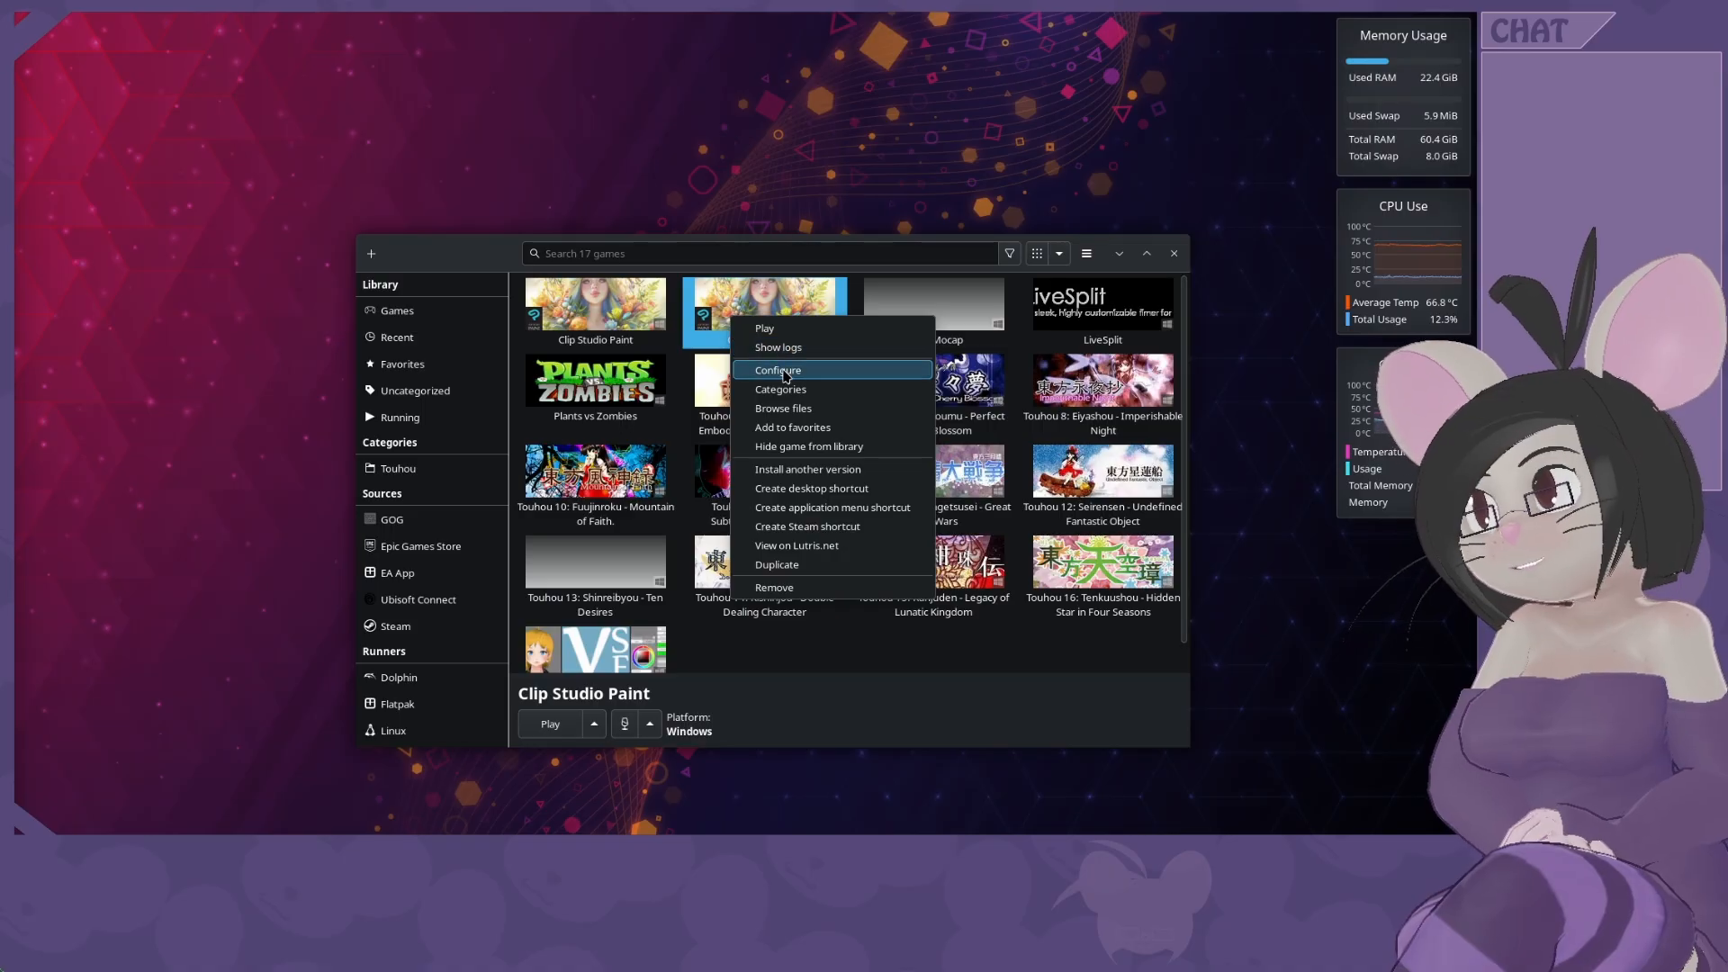
pyautogui.click(778, 371)
pyautogui.click(749, 437)
pyautogui.write('TEST')
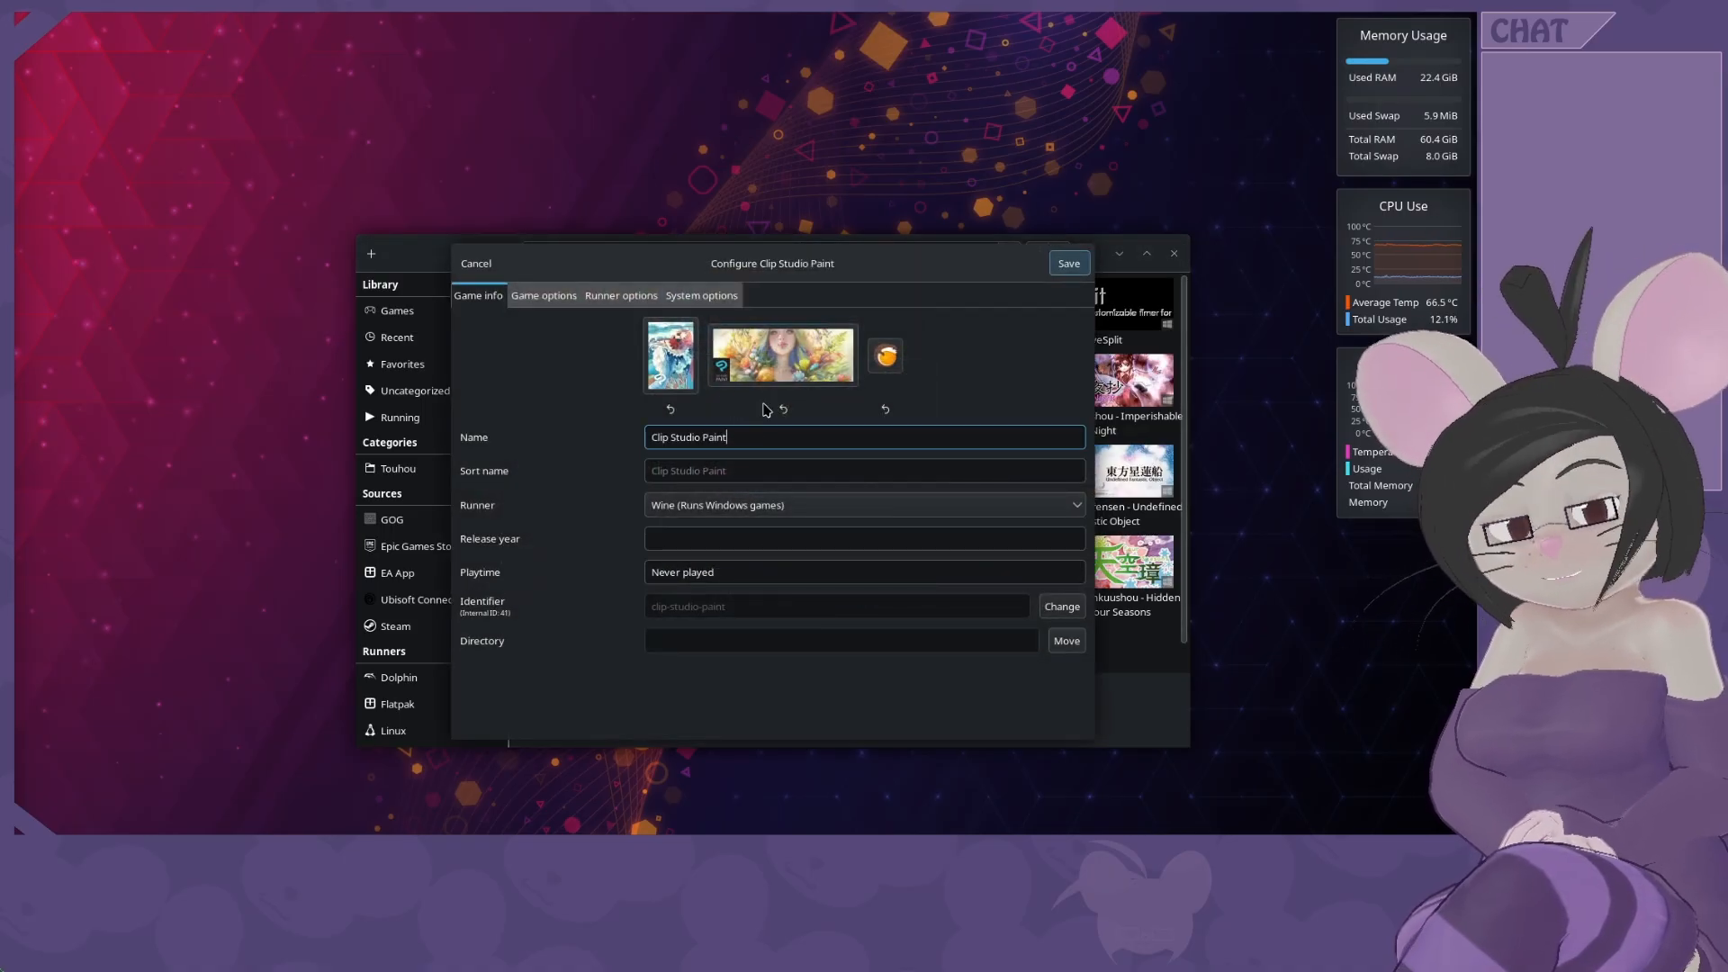
pyautogui.click(1069, 264)
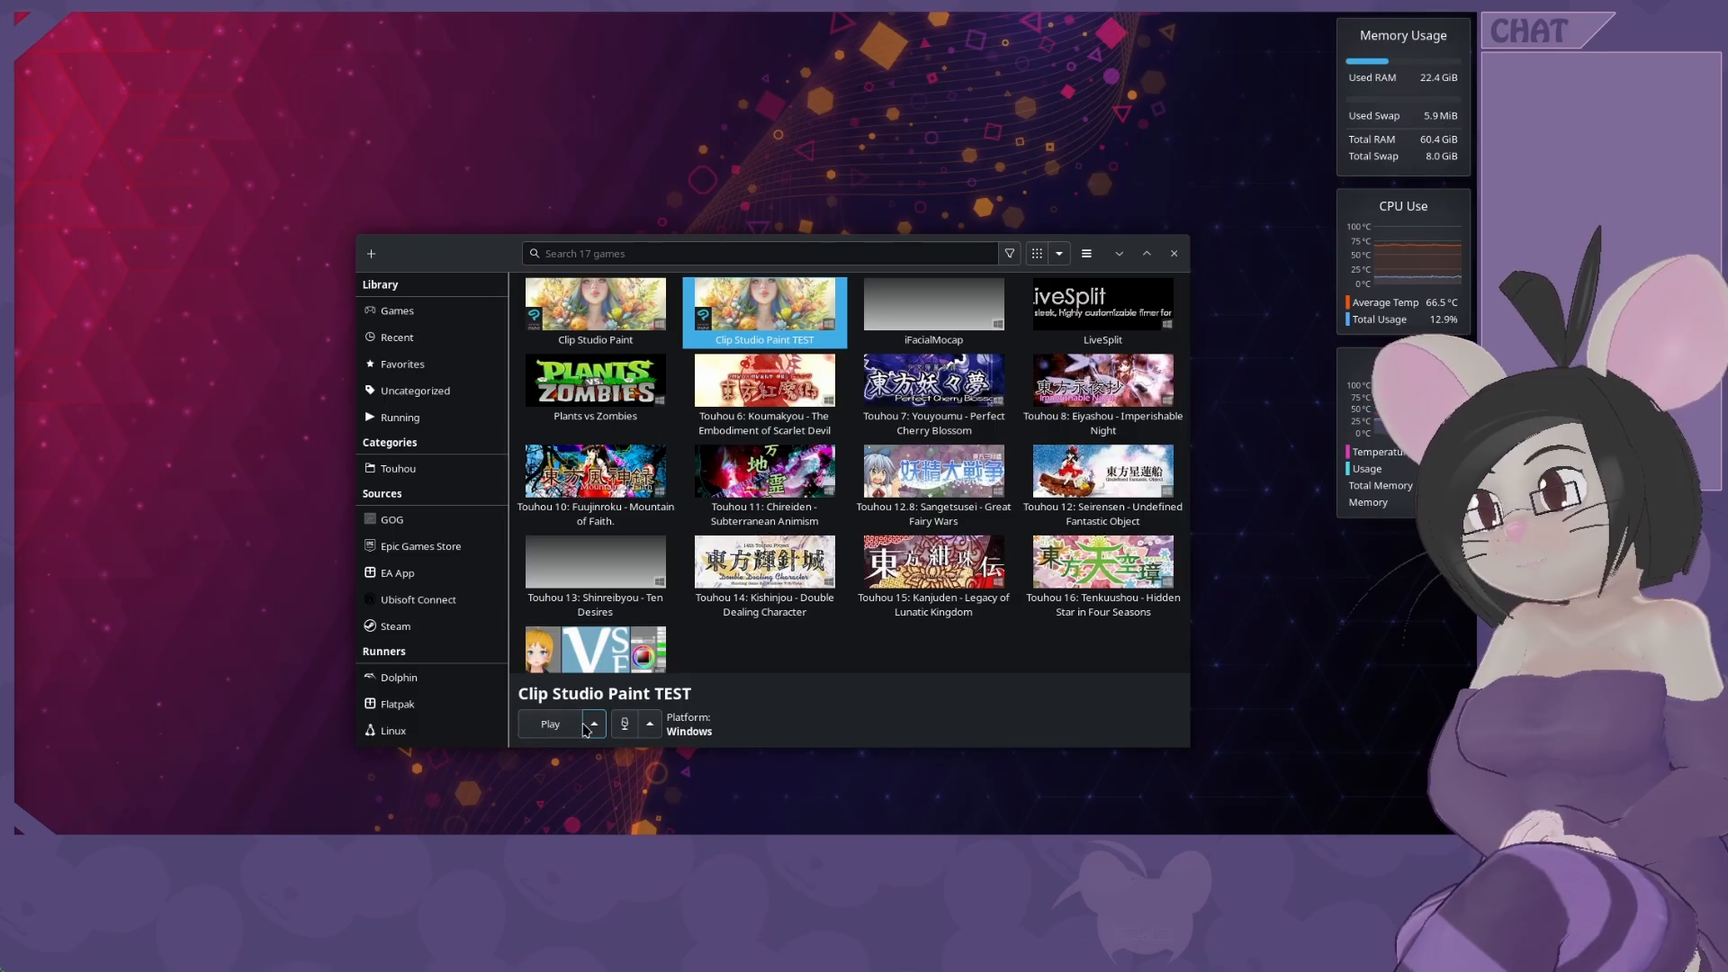
# Run MicrosoftEdgeSetup.exe from the Downloads folder inside the Wine prefix of Clip Studio Paint TEST.
pyautogui.click(630, 727)
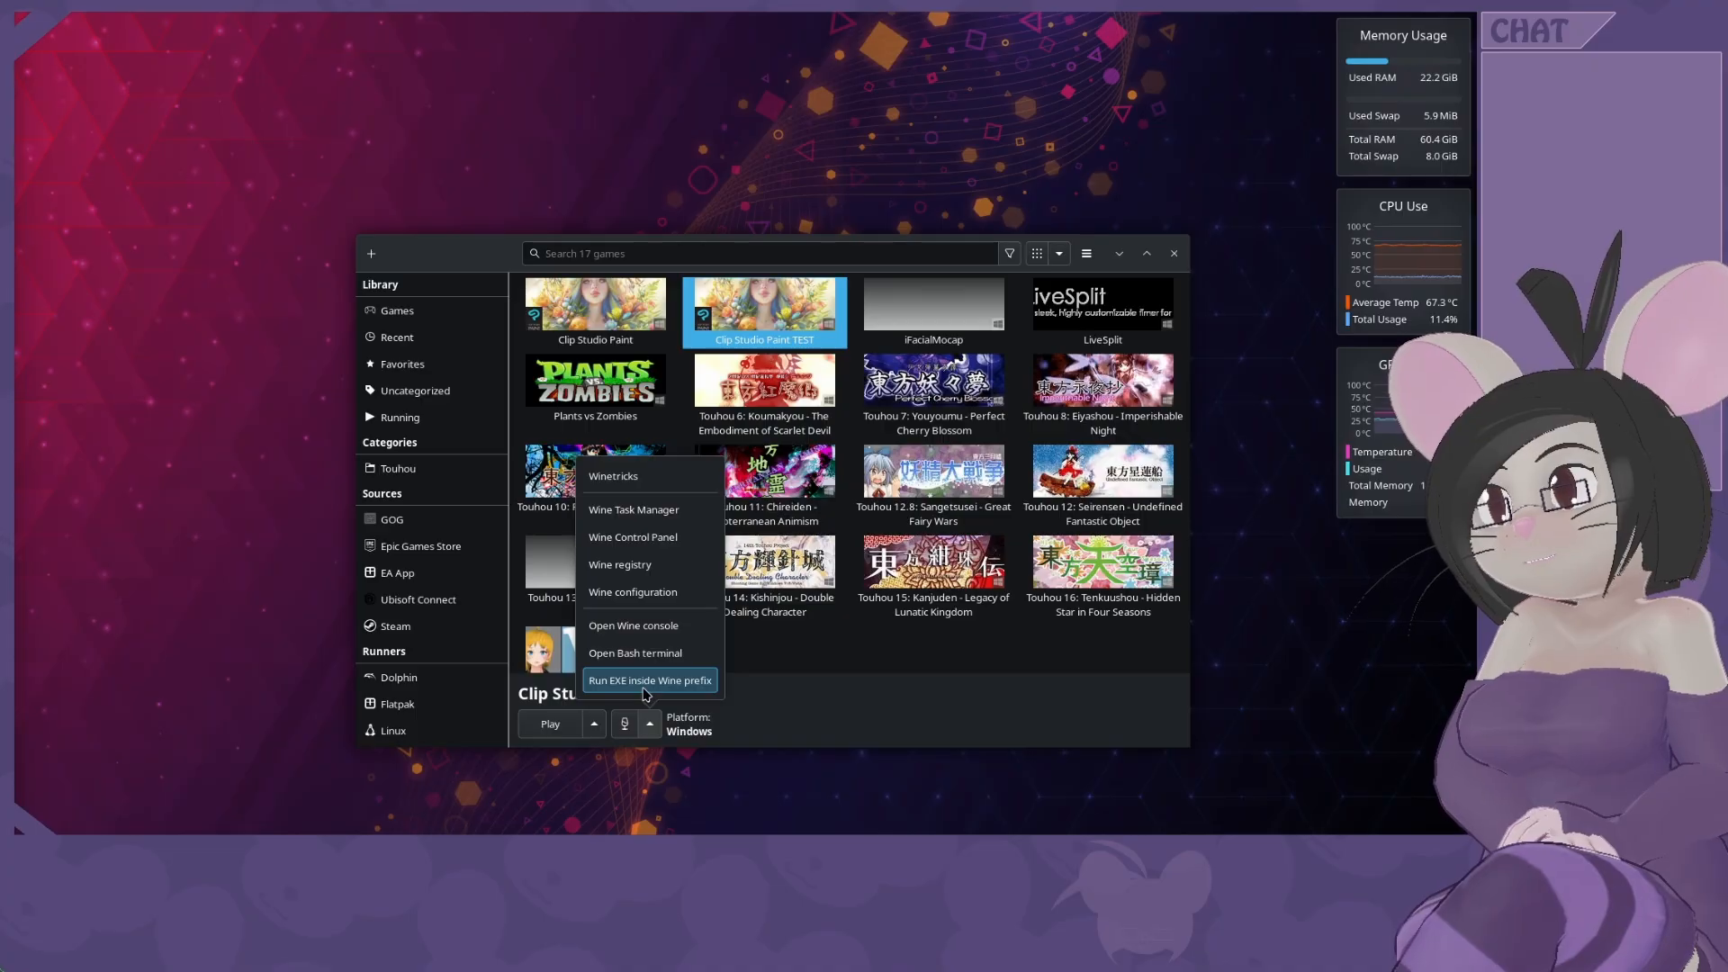
pyautogui.click(645, 686)
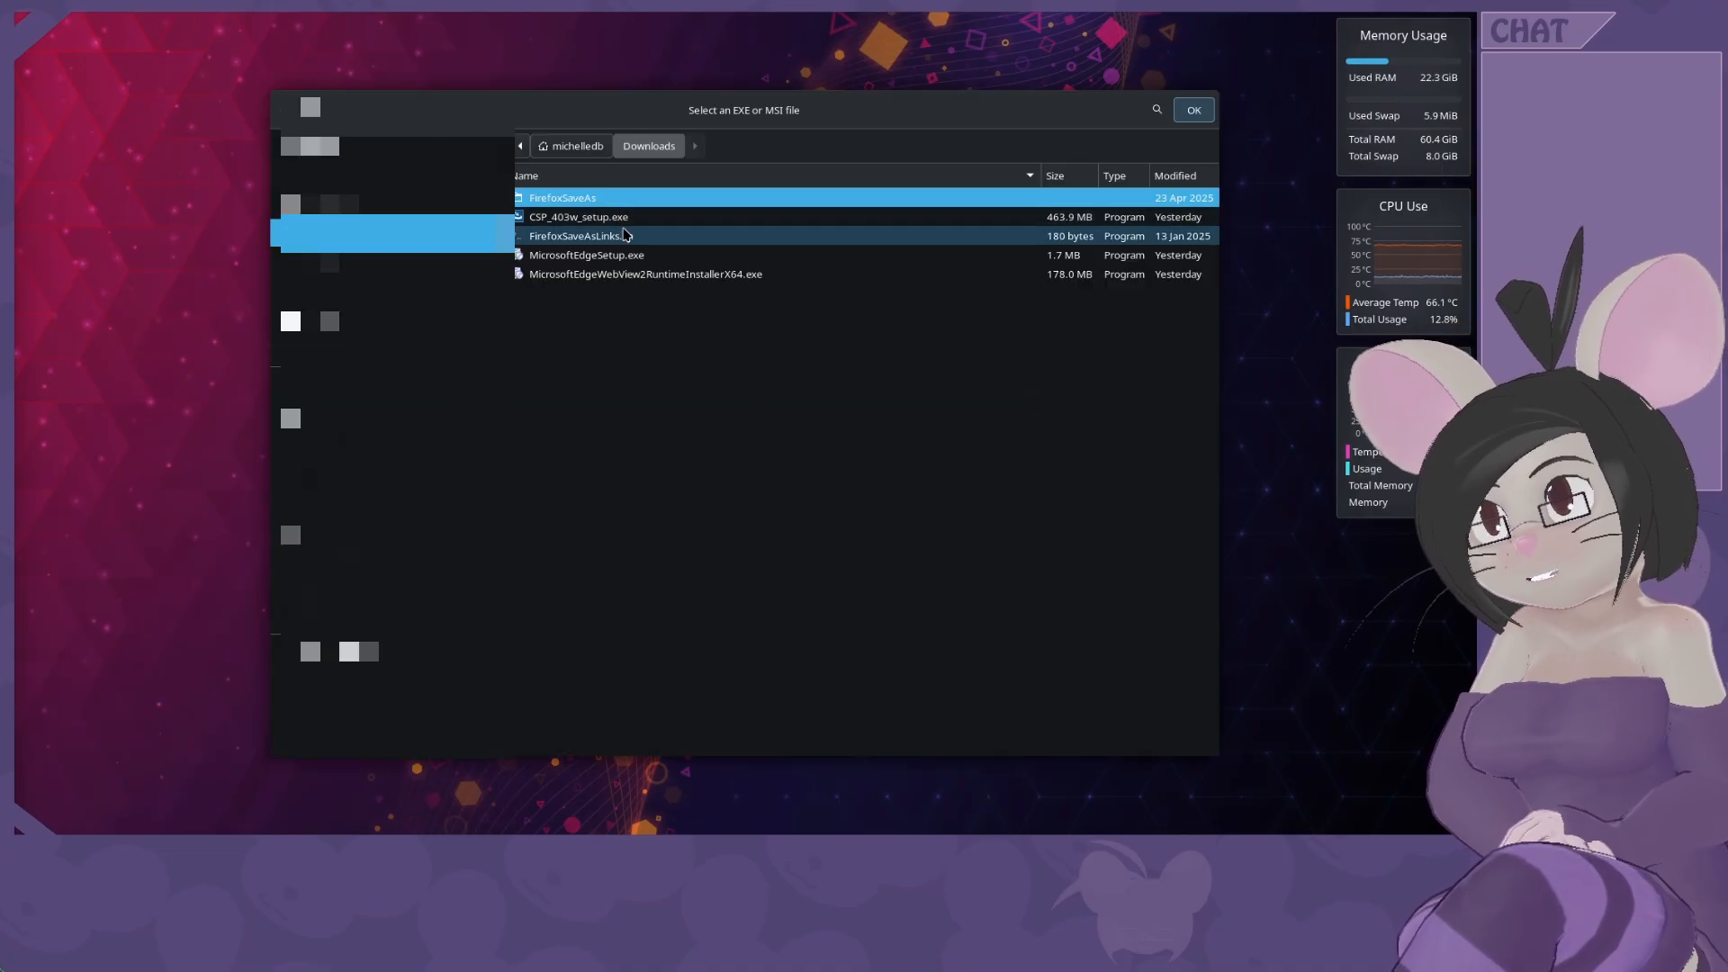
pyautogui.click(550, 260)
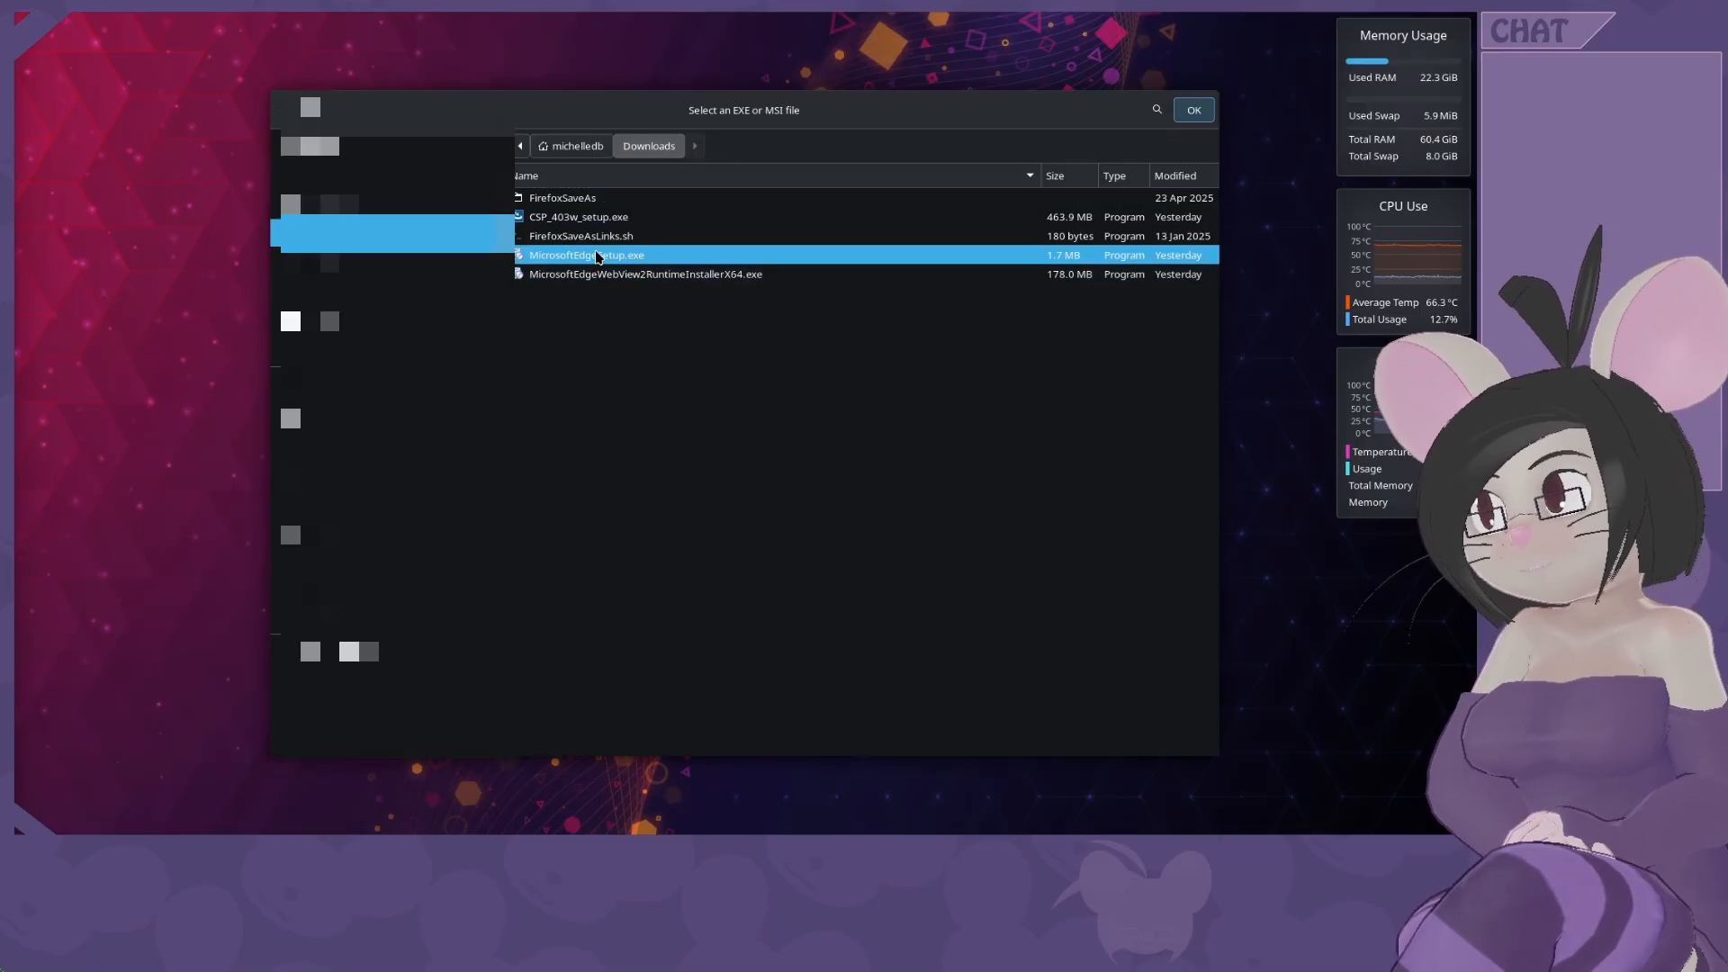
pyautogui.press('Return')
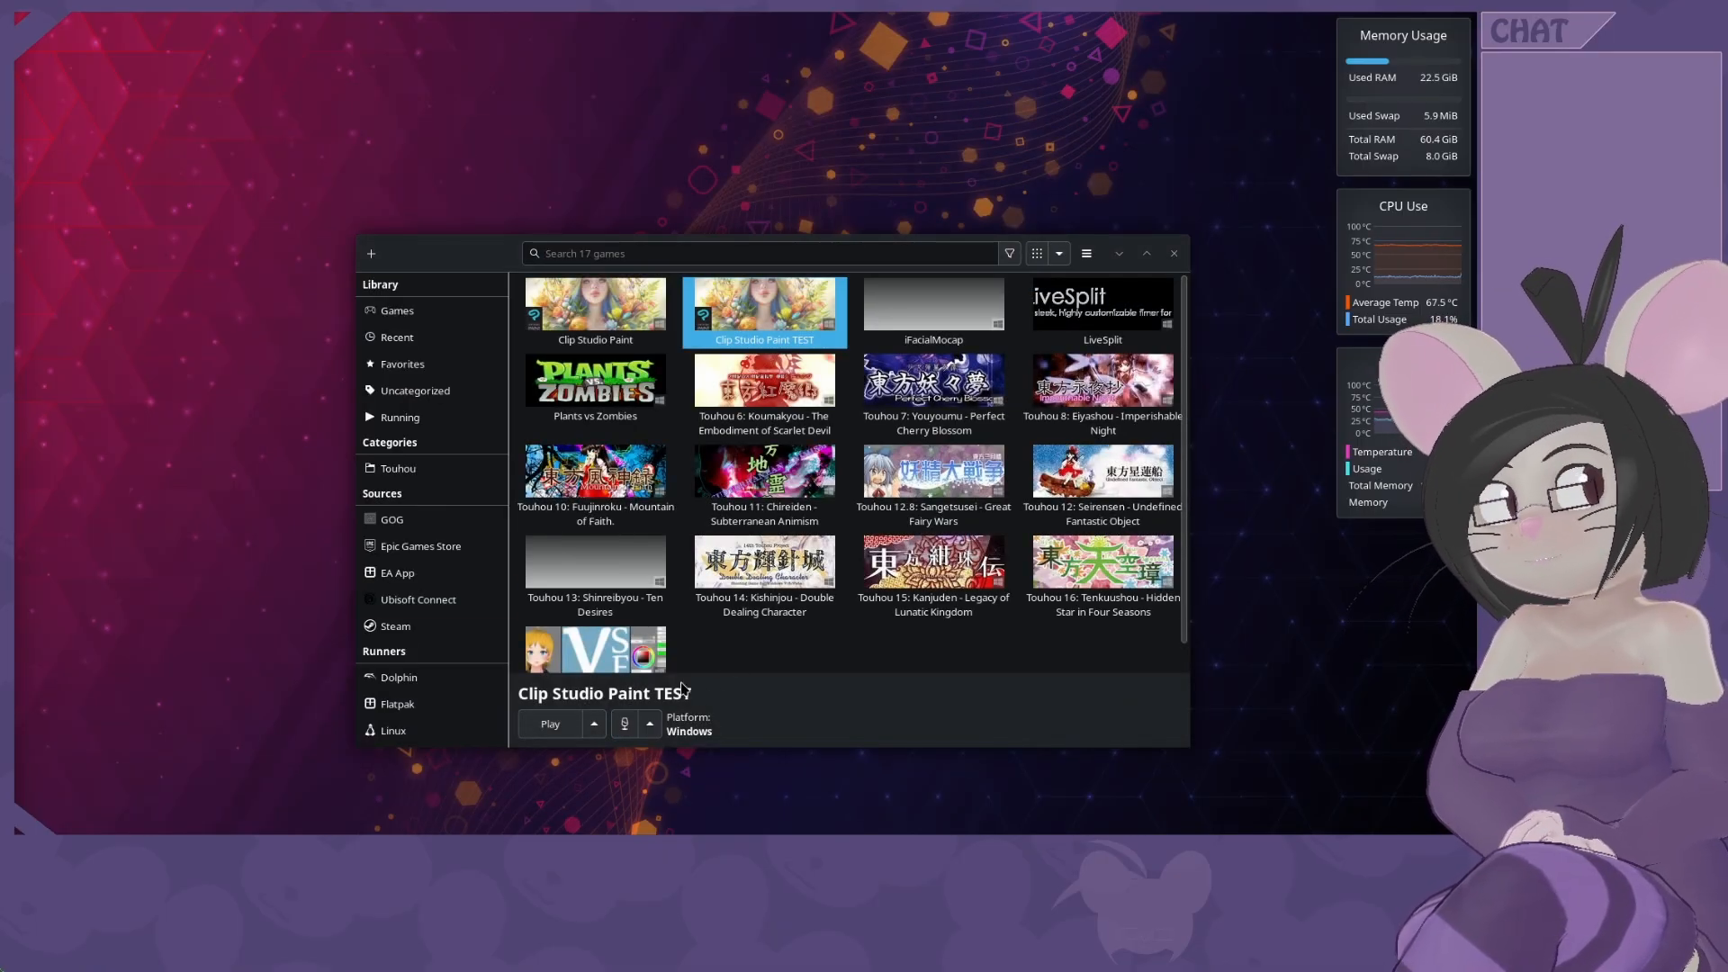
pyautogui.moveTo(638, 458); pyautogui.dragTo(812, 242)
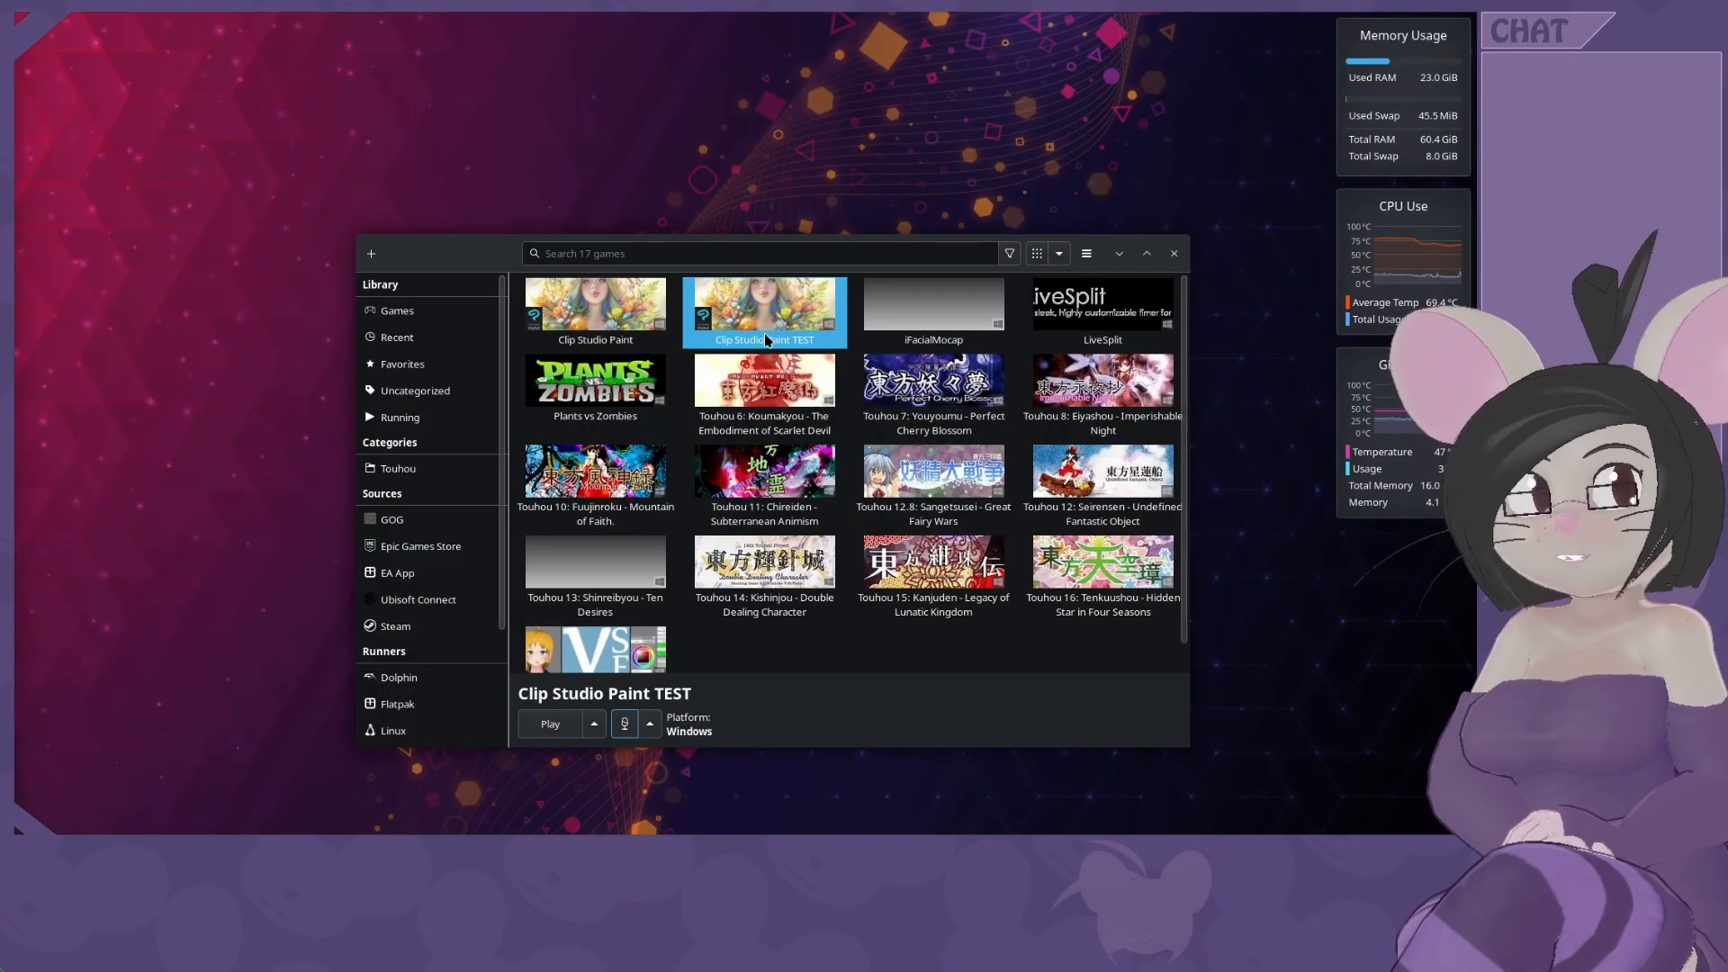
# Run MicrosoftEdgeWebView2RuntimeInstallerX64.exe from the Downloads folder inside the Wine prefix of Clip Studio Paint TEST.
pyautogui.click(650, 725)
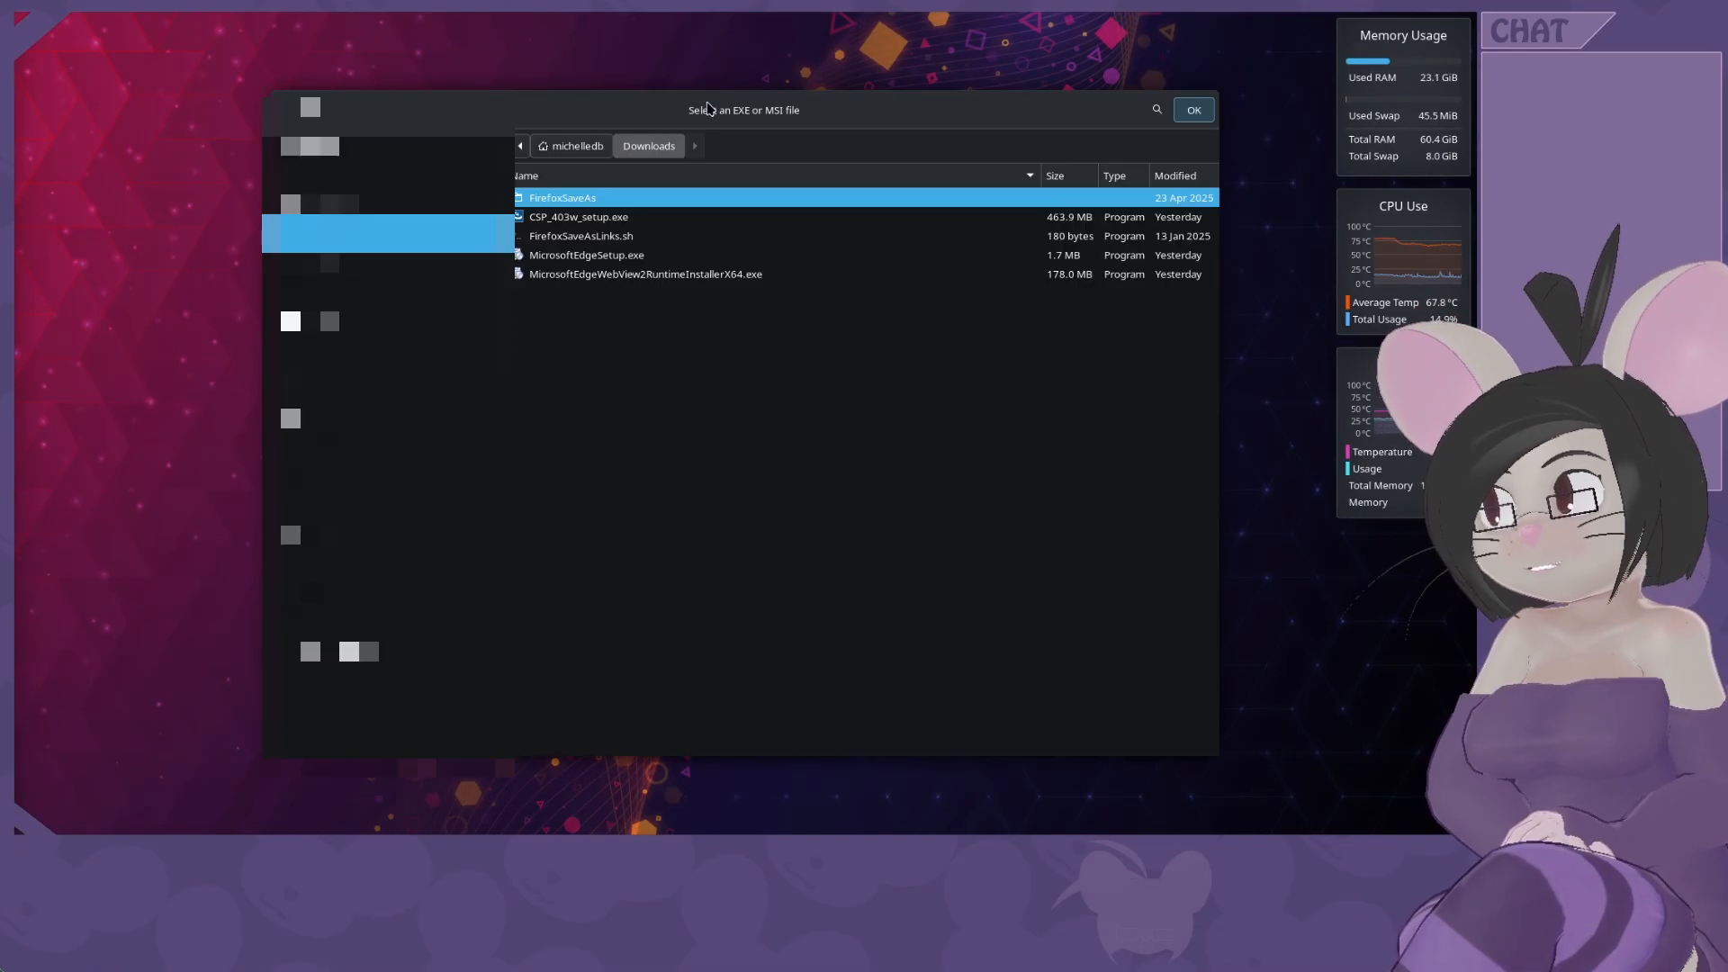
pyautogui.doubleClick(645, 279)
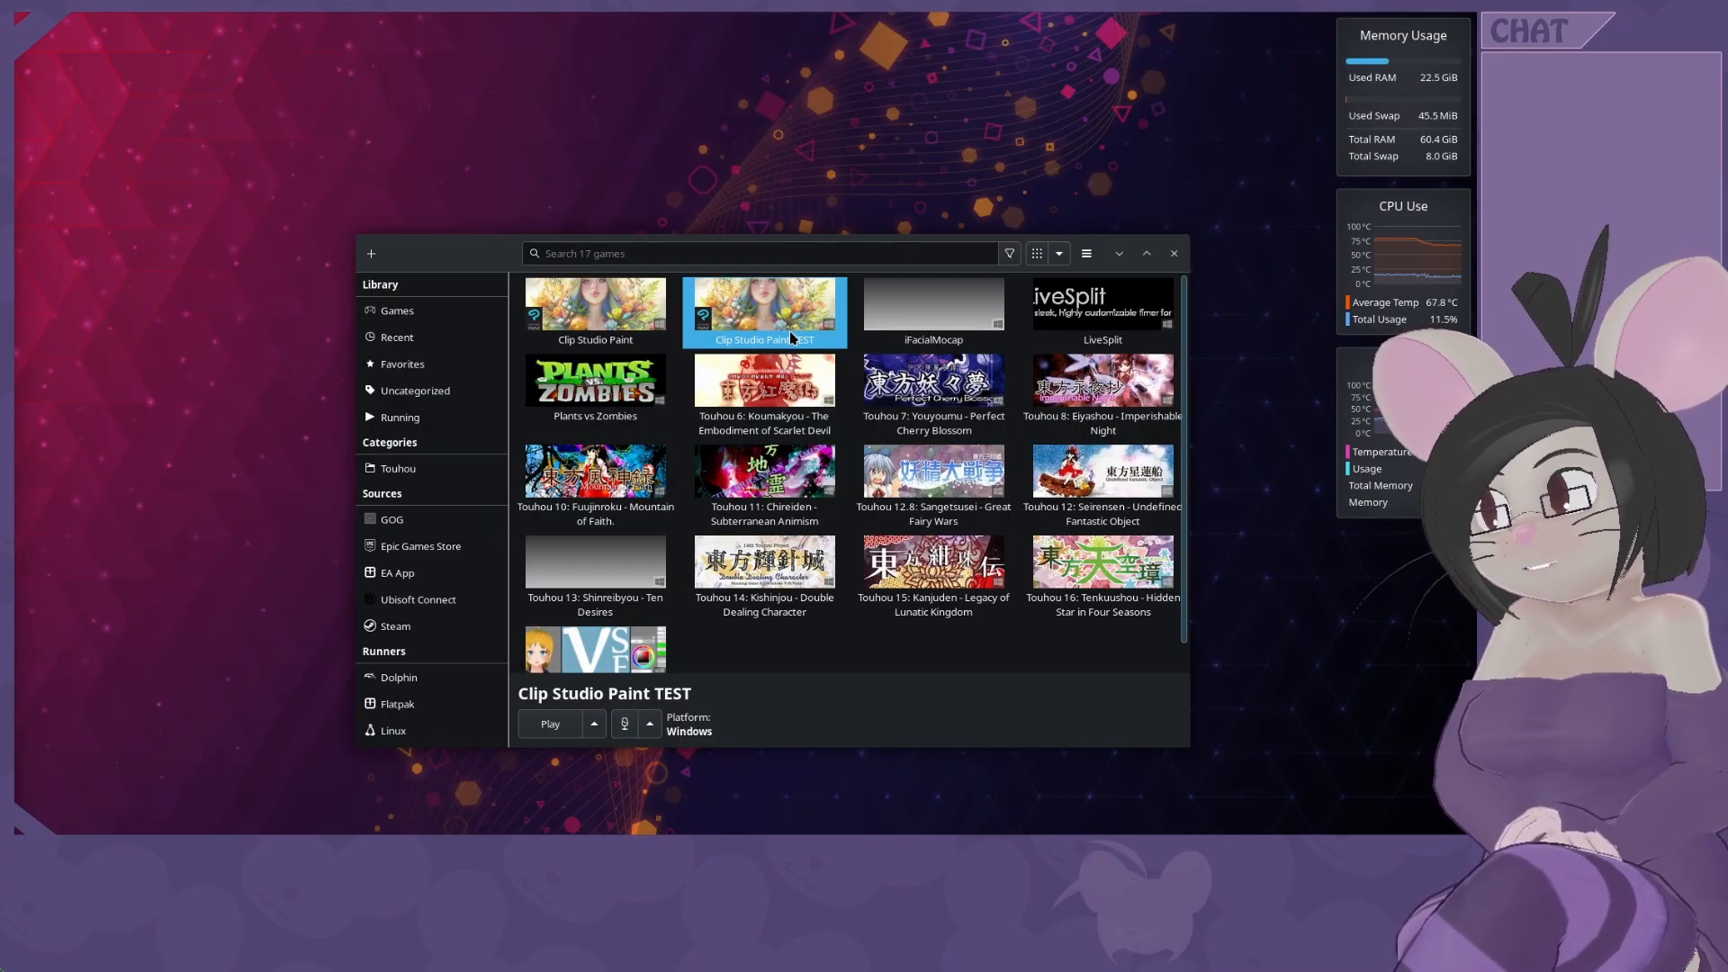
# Add msedgewebview2.exe from C:\Program Files (x86)\Microsoft\EdgeWebView\Application\135.0.3179.85 as an application in the Wine configuration of Clip Studio Paint TEST.
pyautogui.click(650, 724)
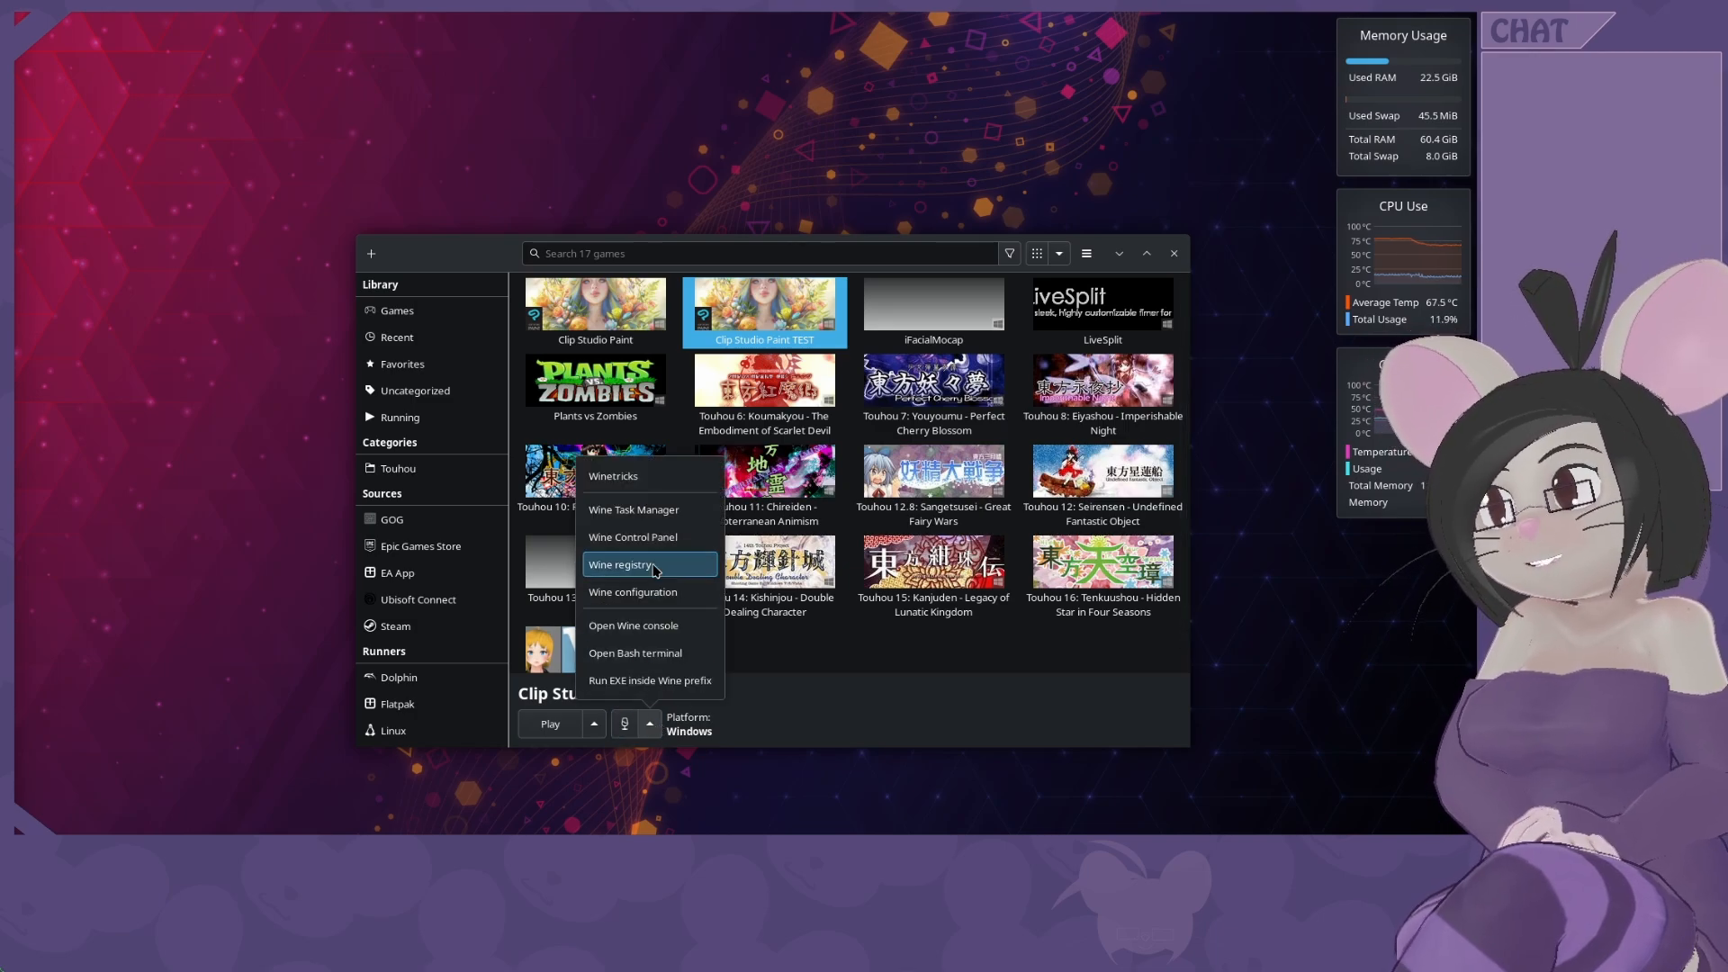
pyautogui.click(653, 601)
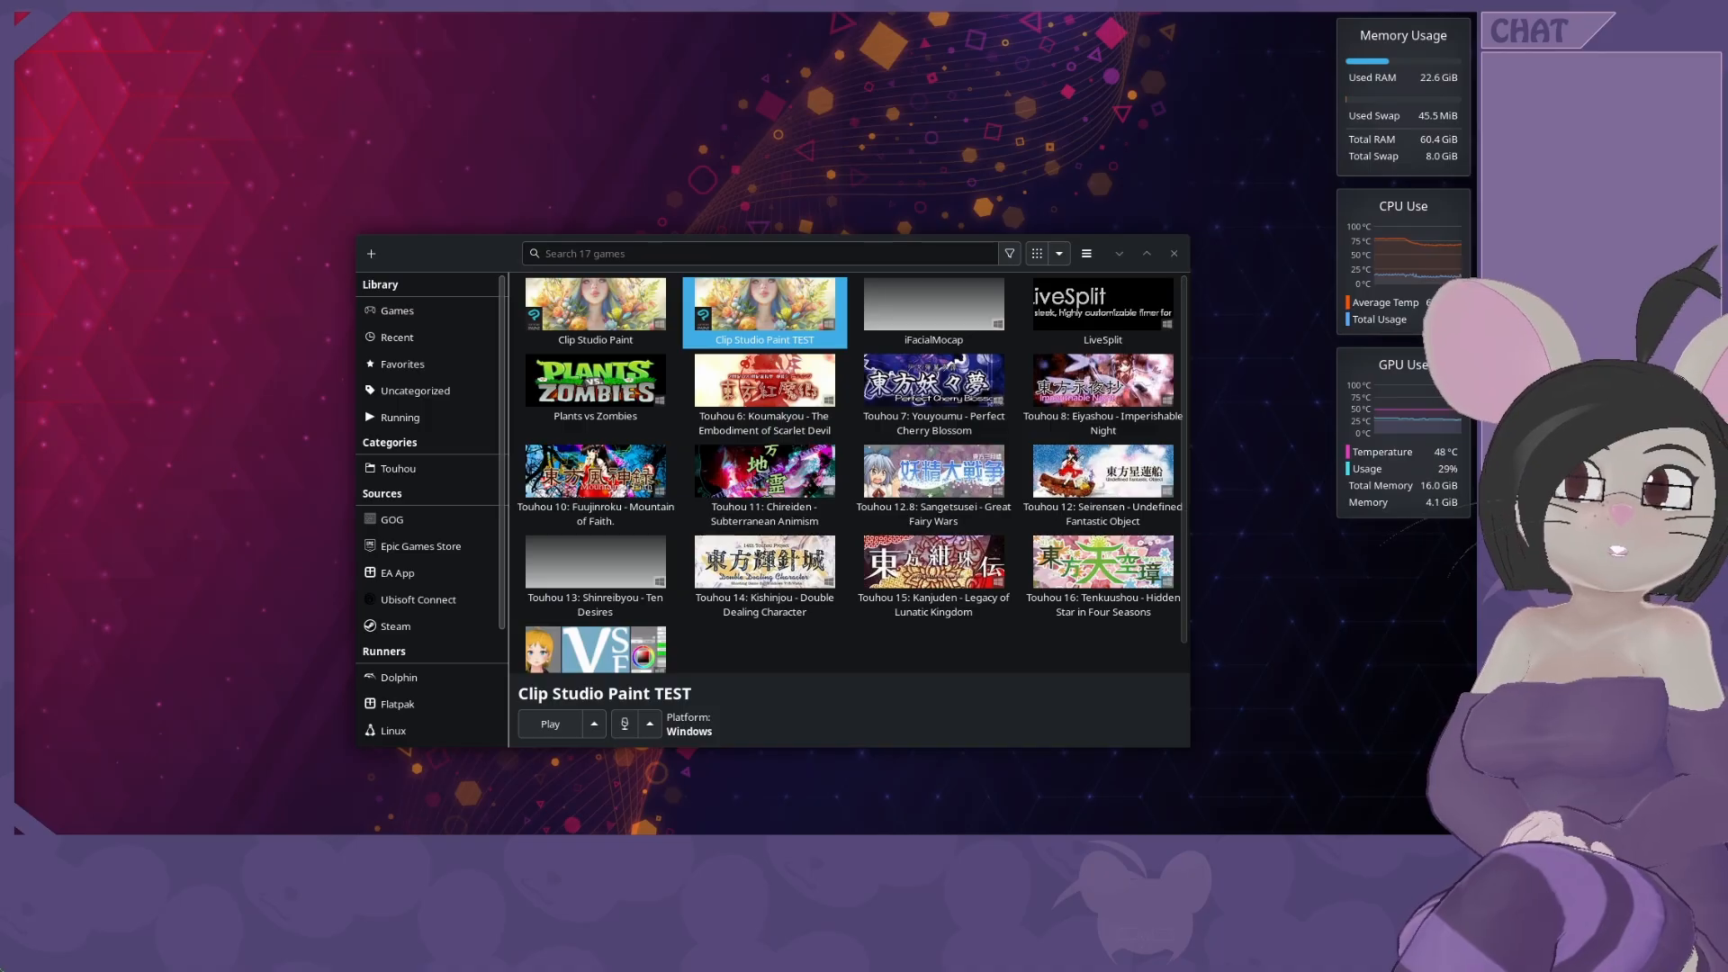
pyautogui.moveTo(211, 128); pyautogui.dragTo(688, 202)
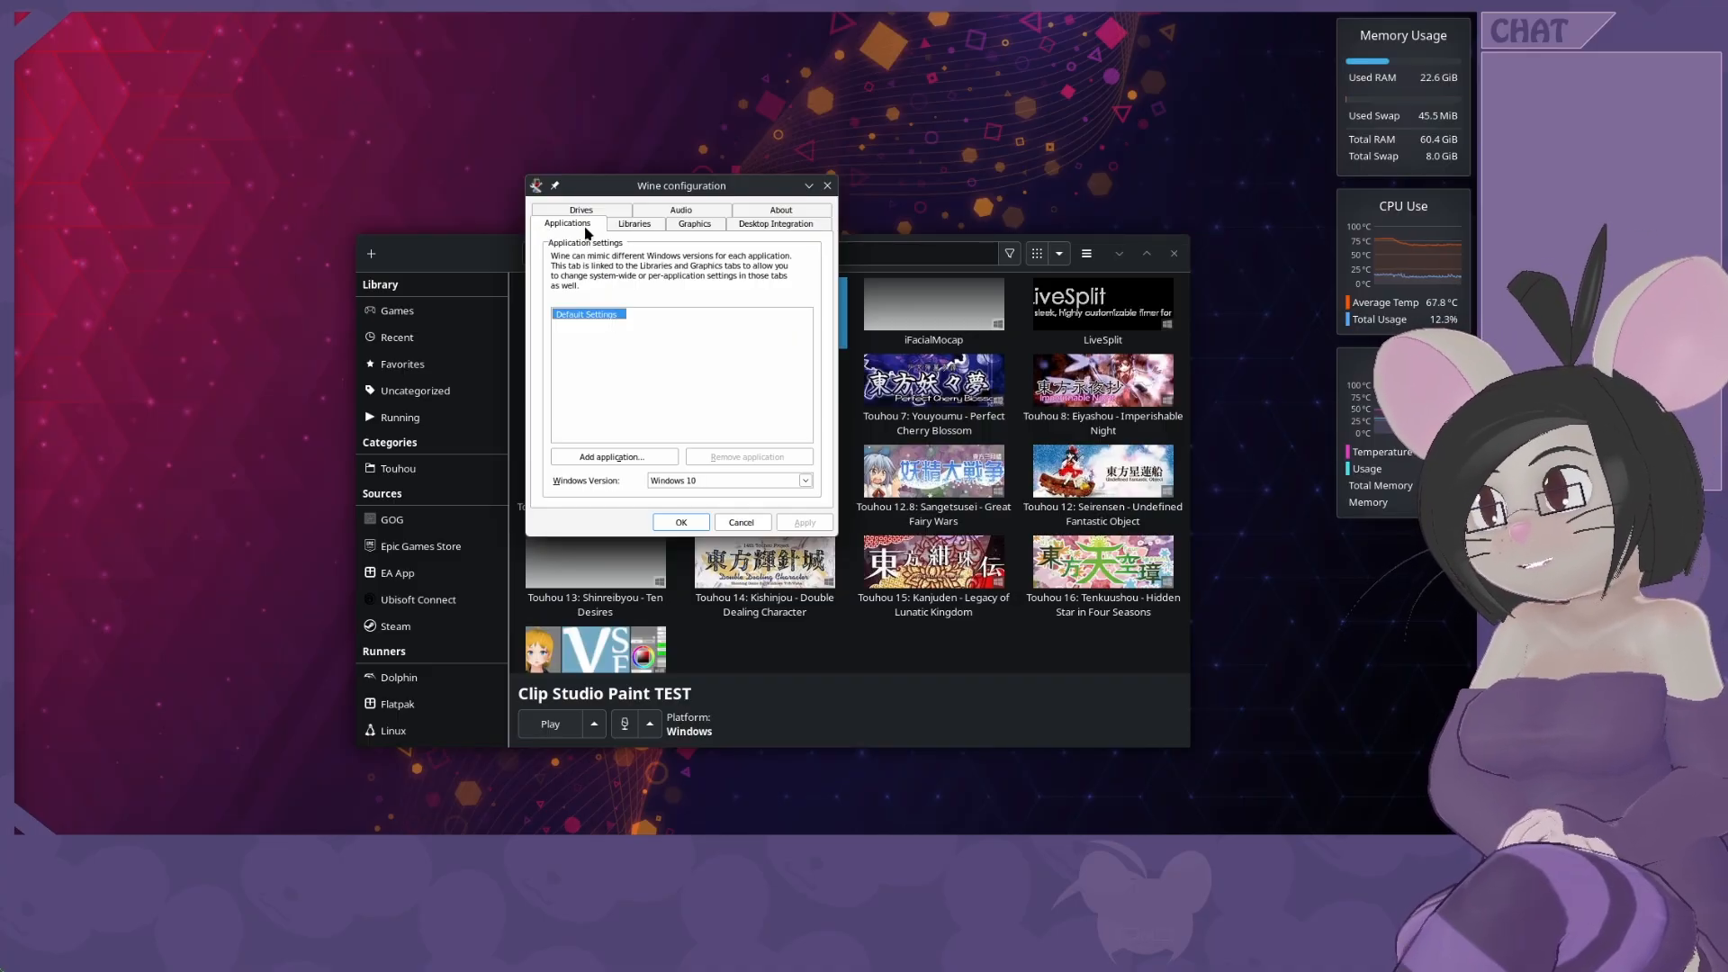
pyautogui.click(625, 459)
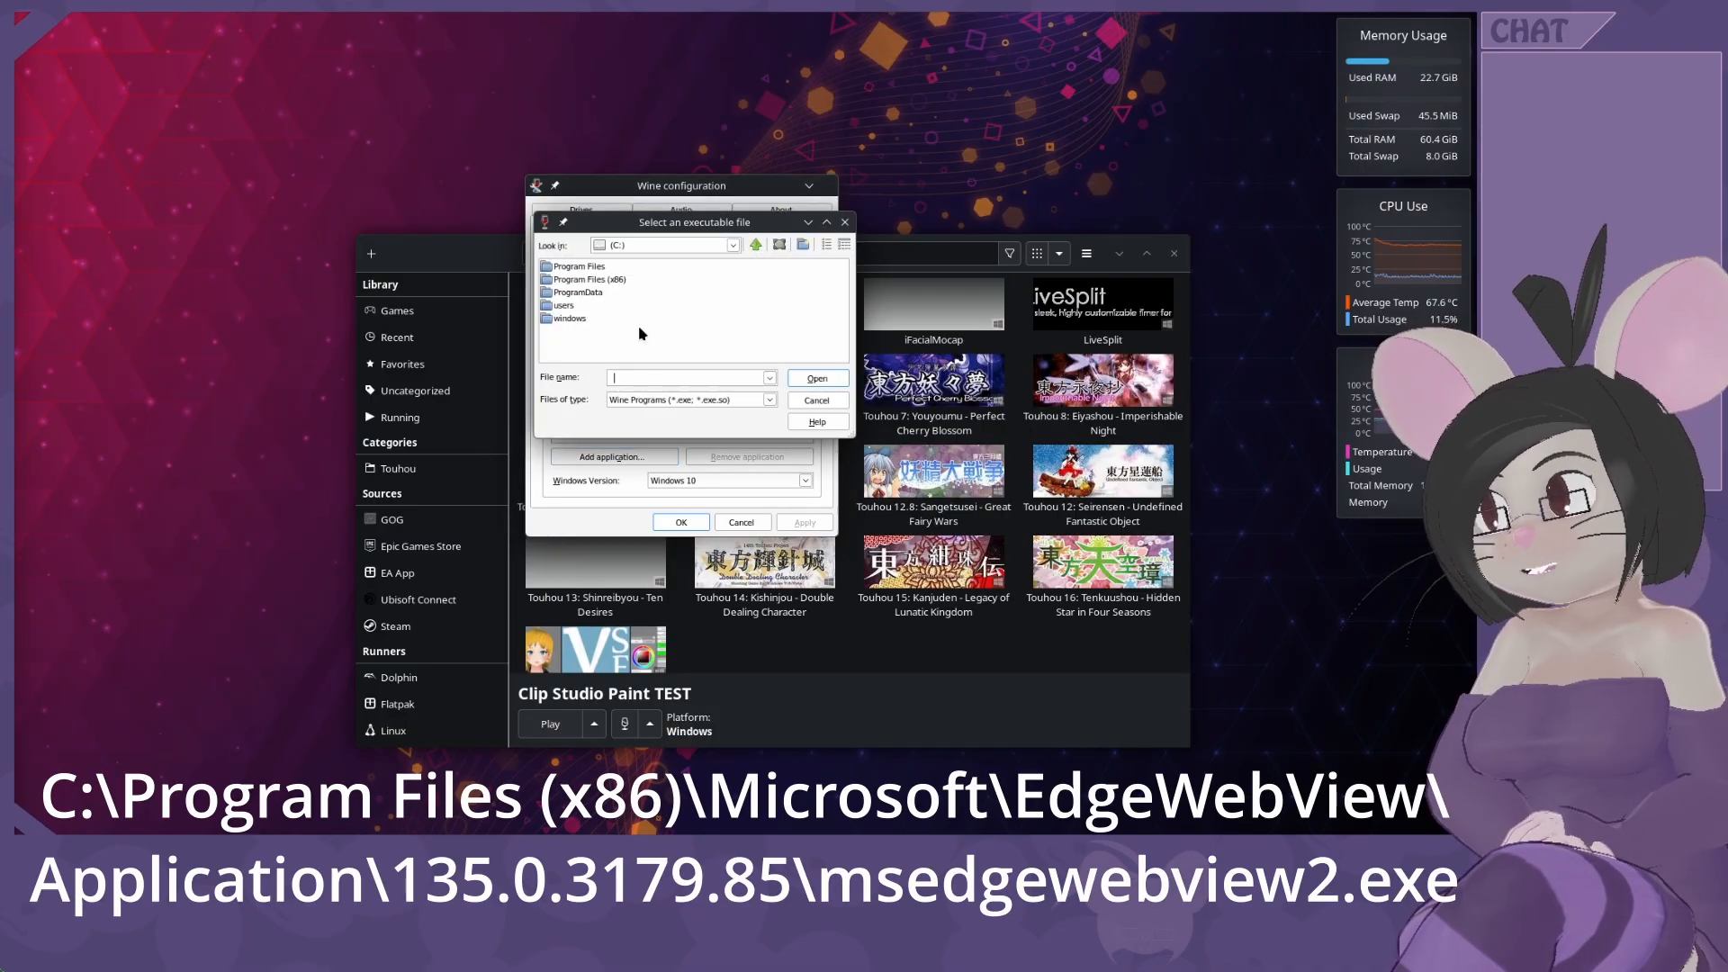
pyautogui.doubleClick(589, 280)
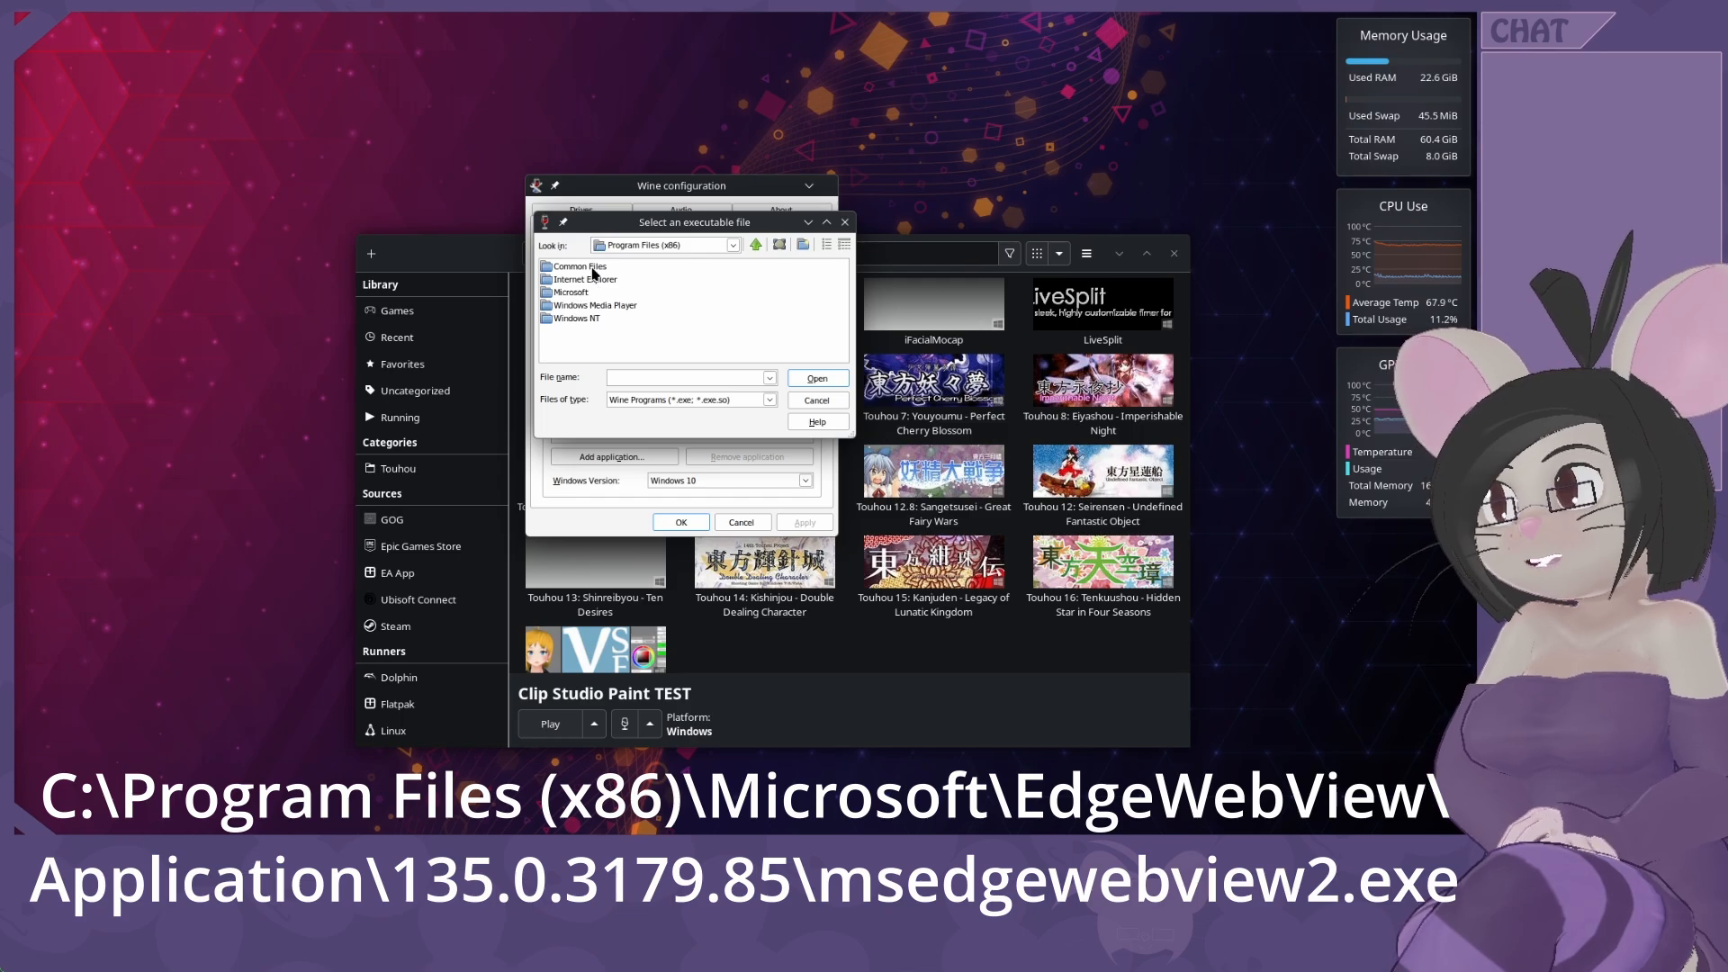
pyautogui.doubleClick(573, 292)
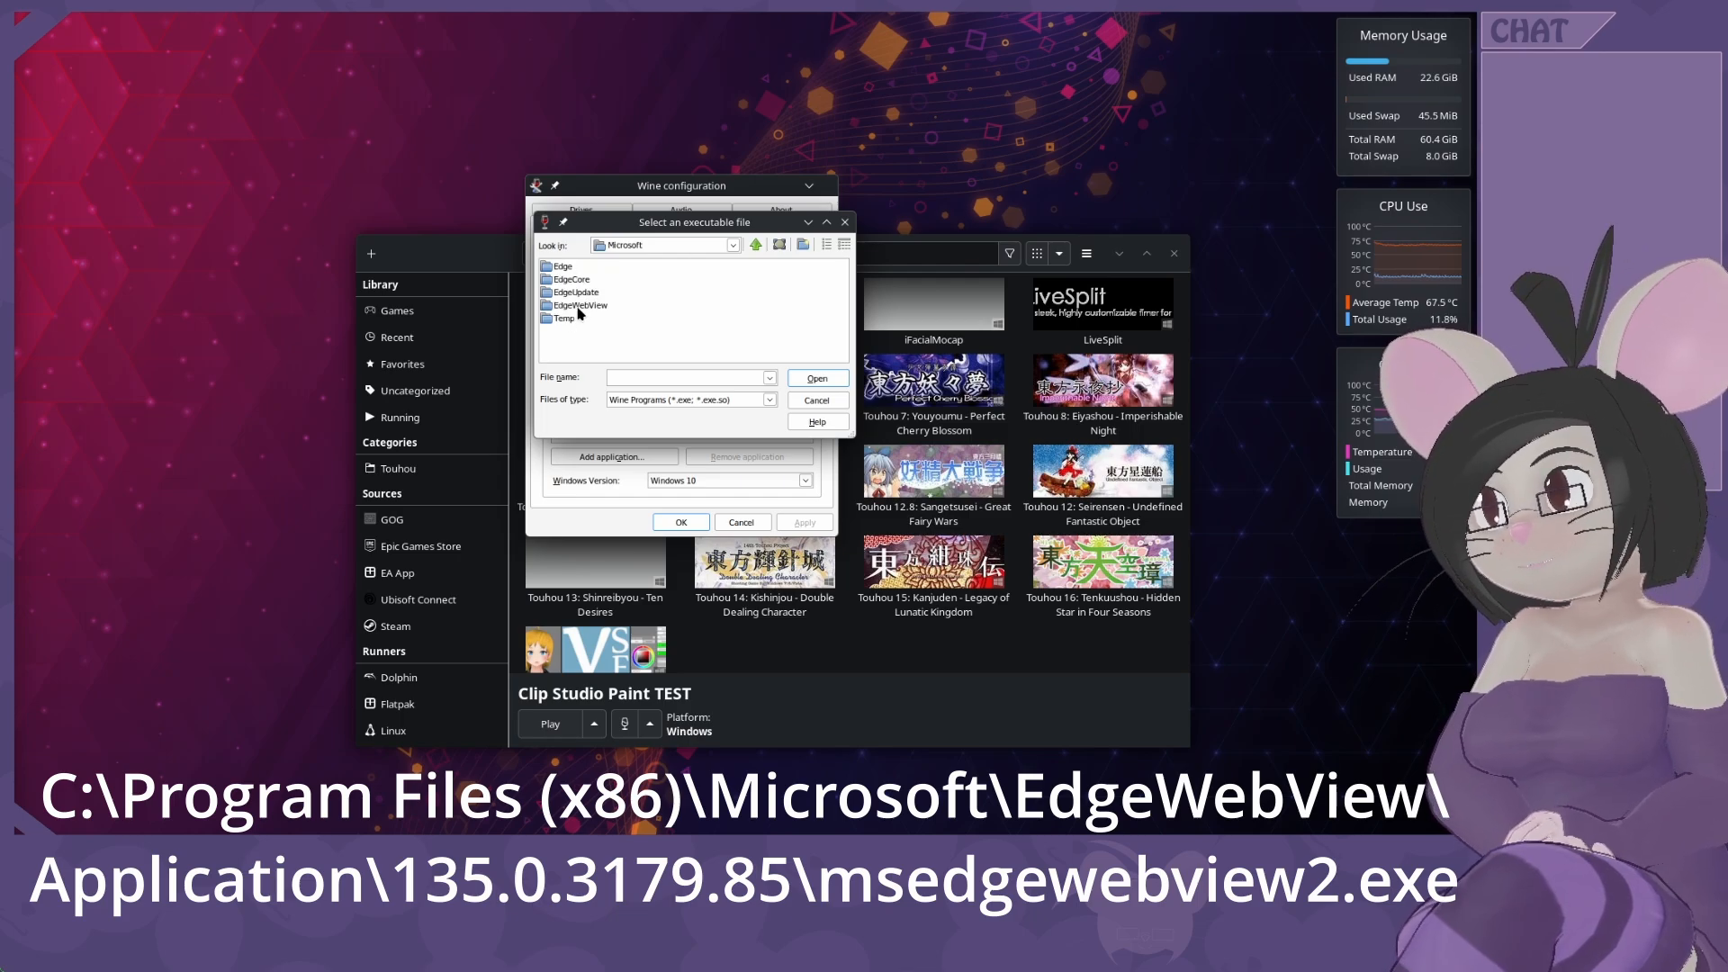
pyautogui.doubleClick(579, 306)
pyautogui.doubleClick(575, 267)
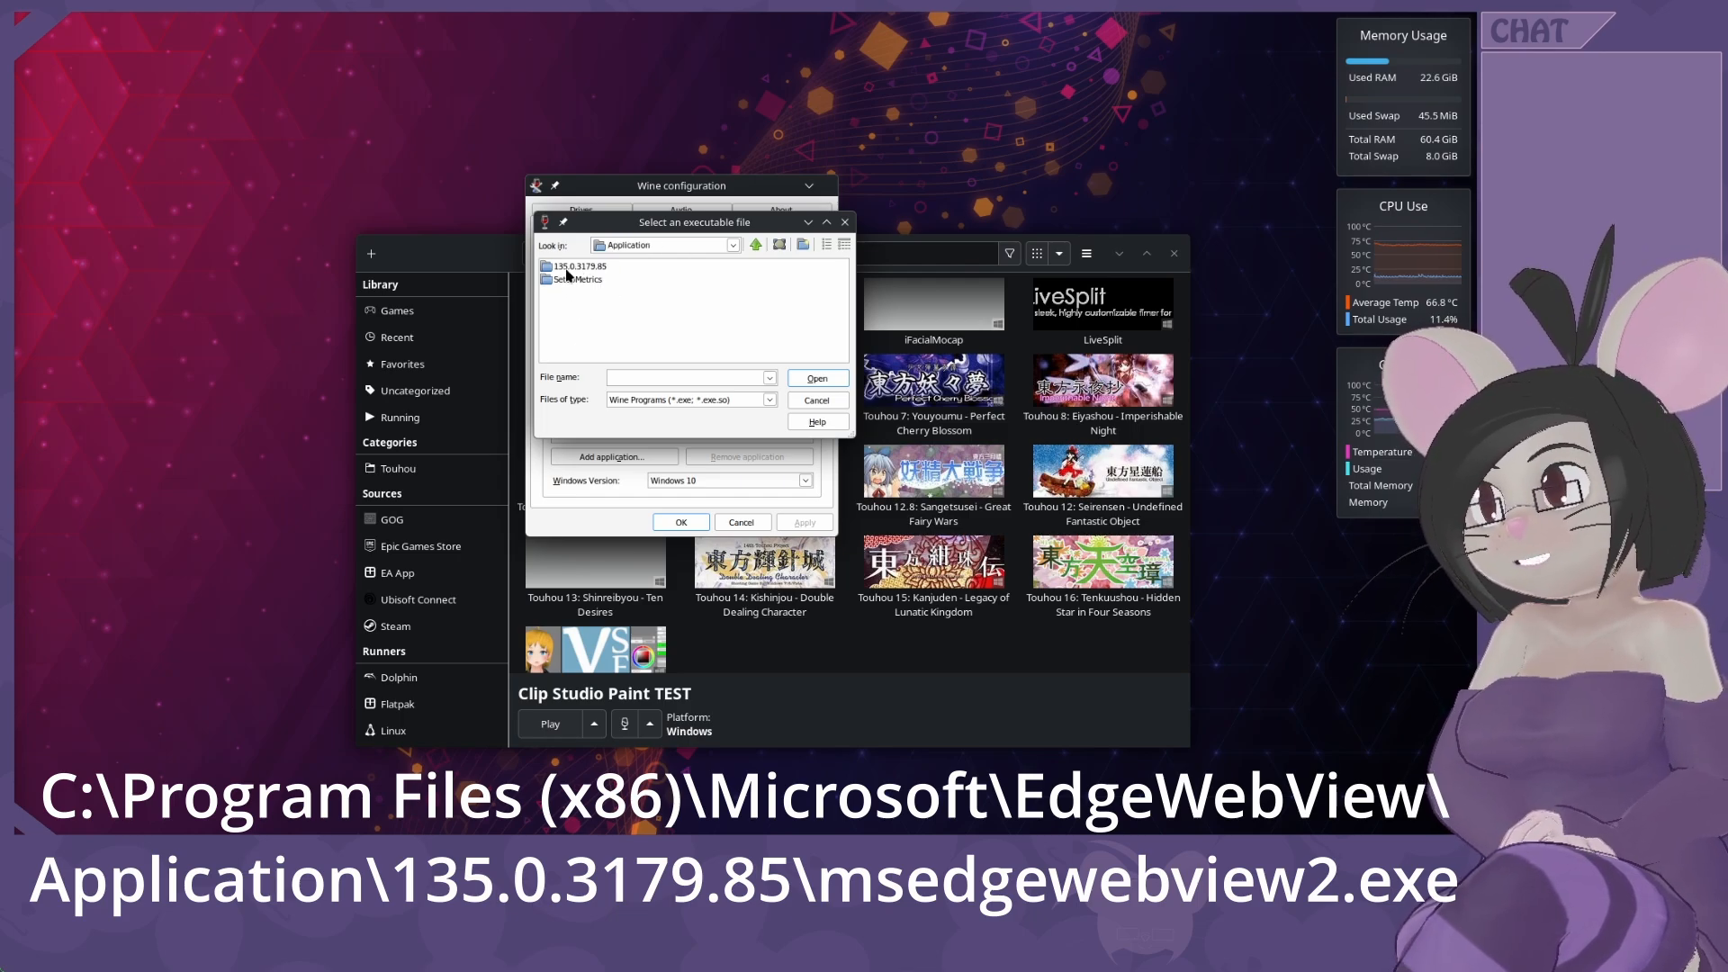
pyautogui.doubleClick(576, 266)
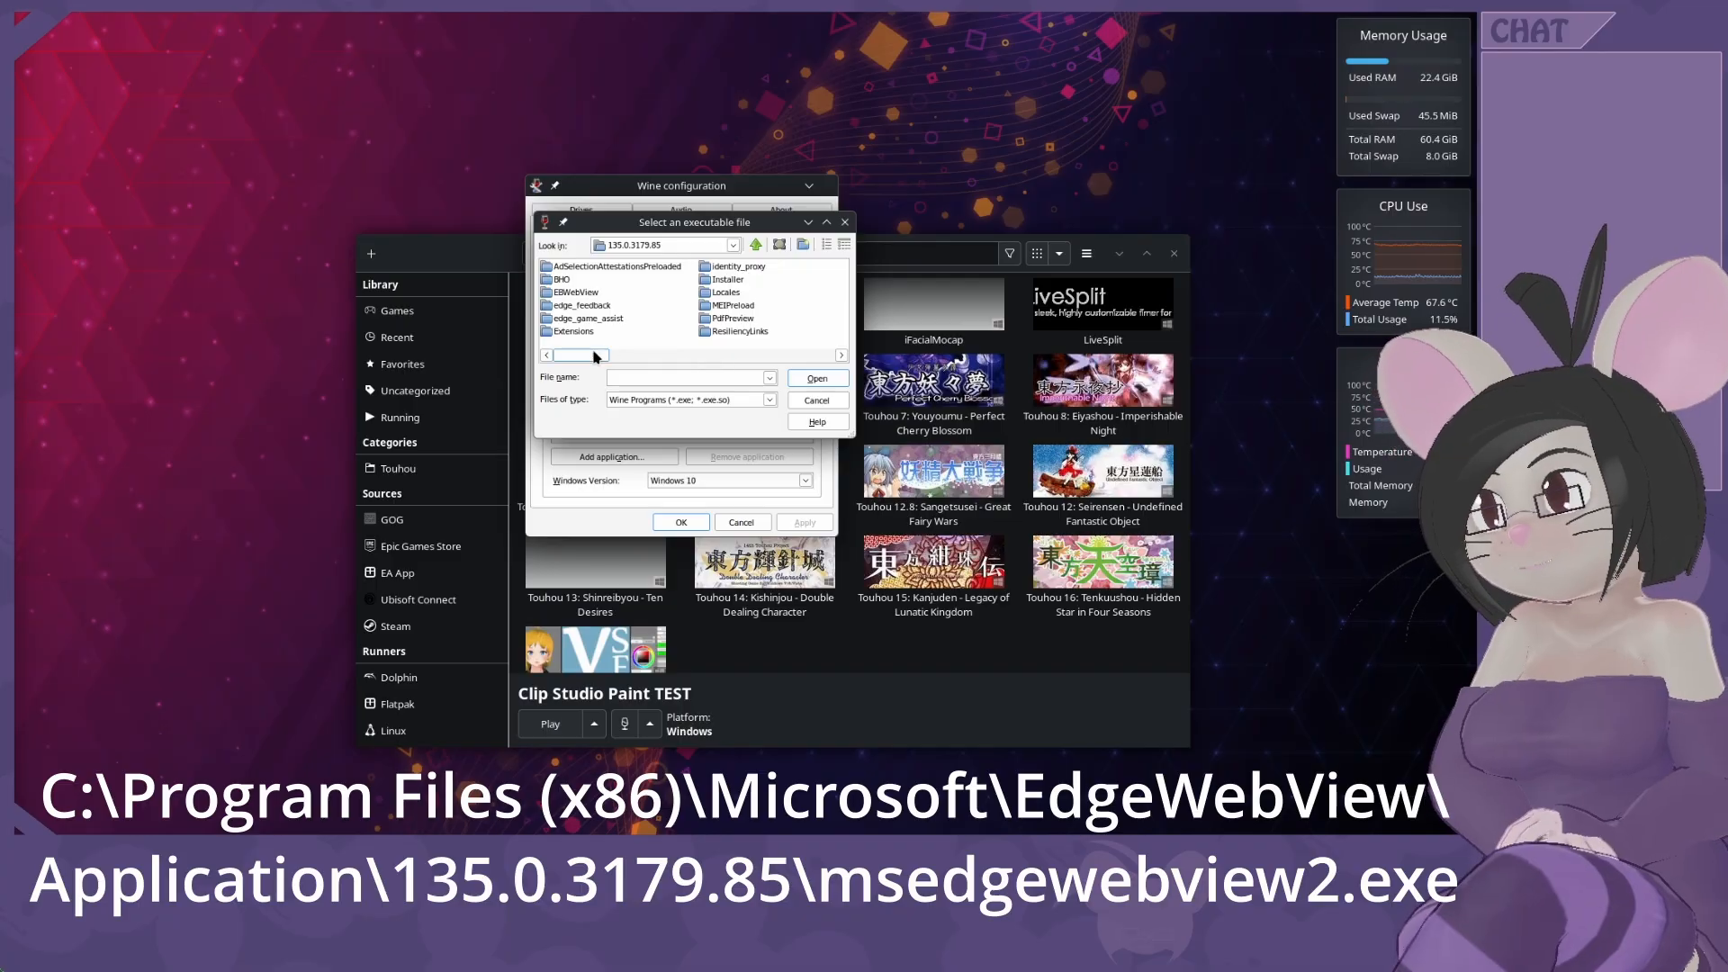
pyautogui.moveTo(594, 355); pyautogui.dragTo(718, 354)
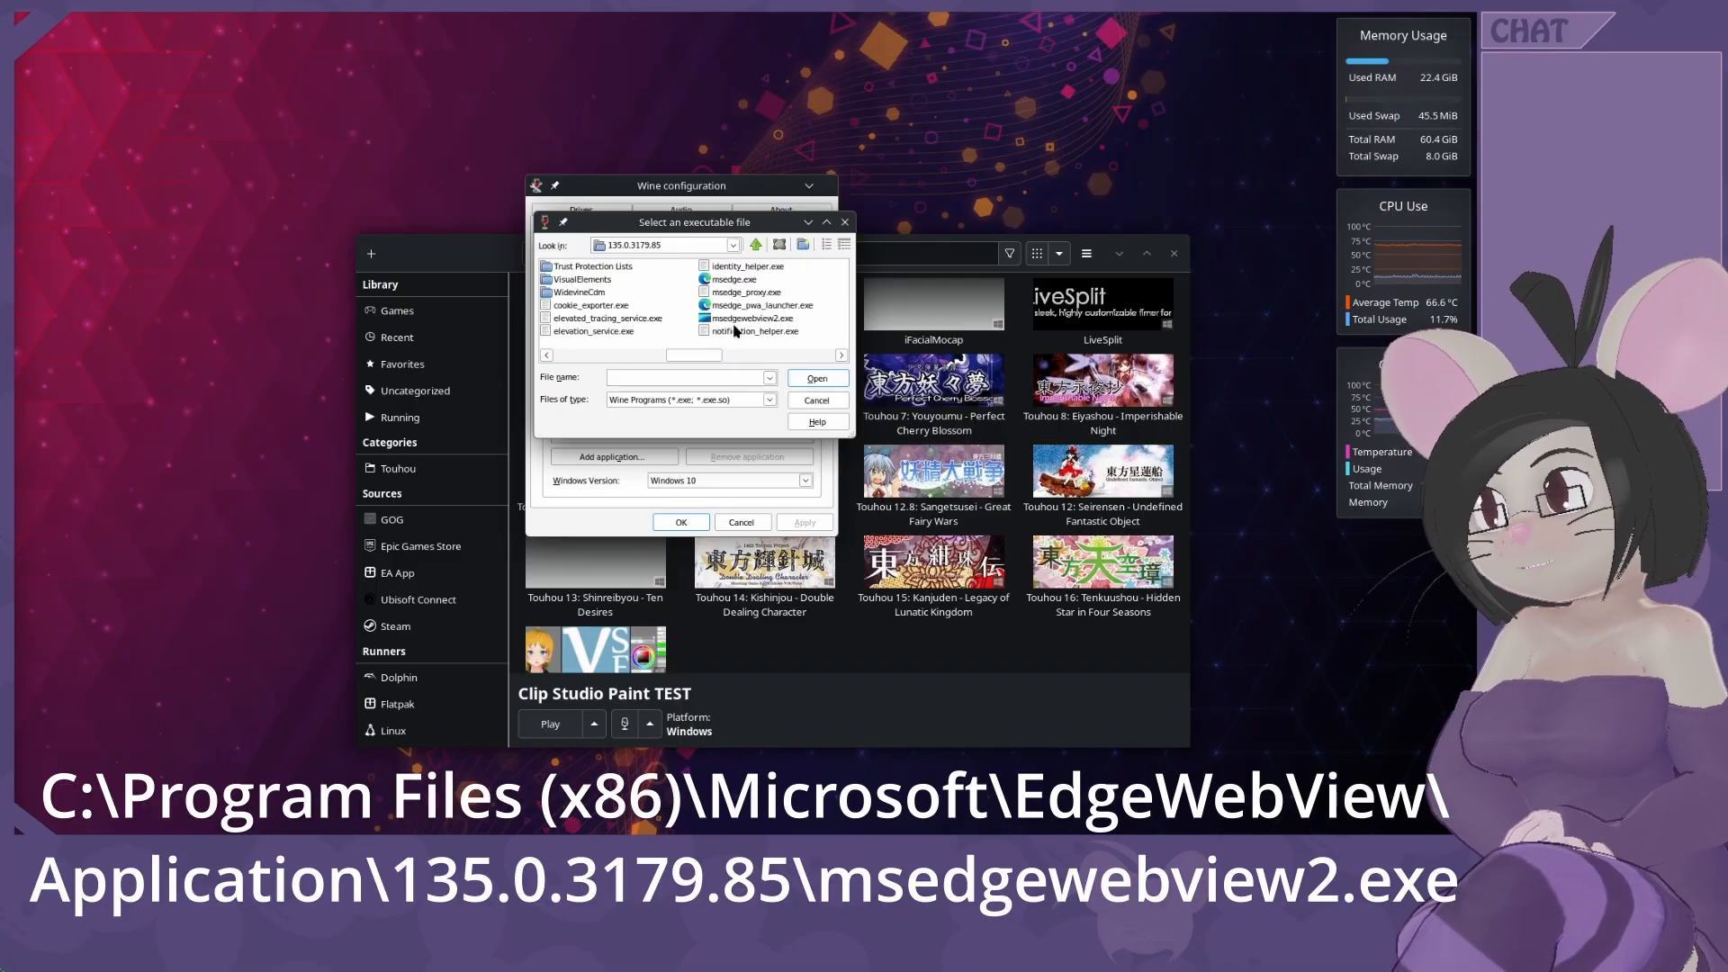
pyautogui.click(727, 319)
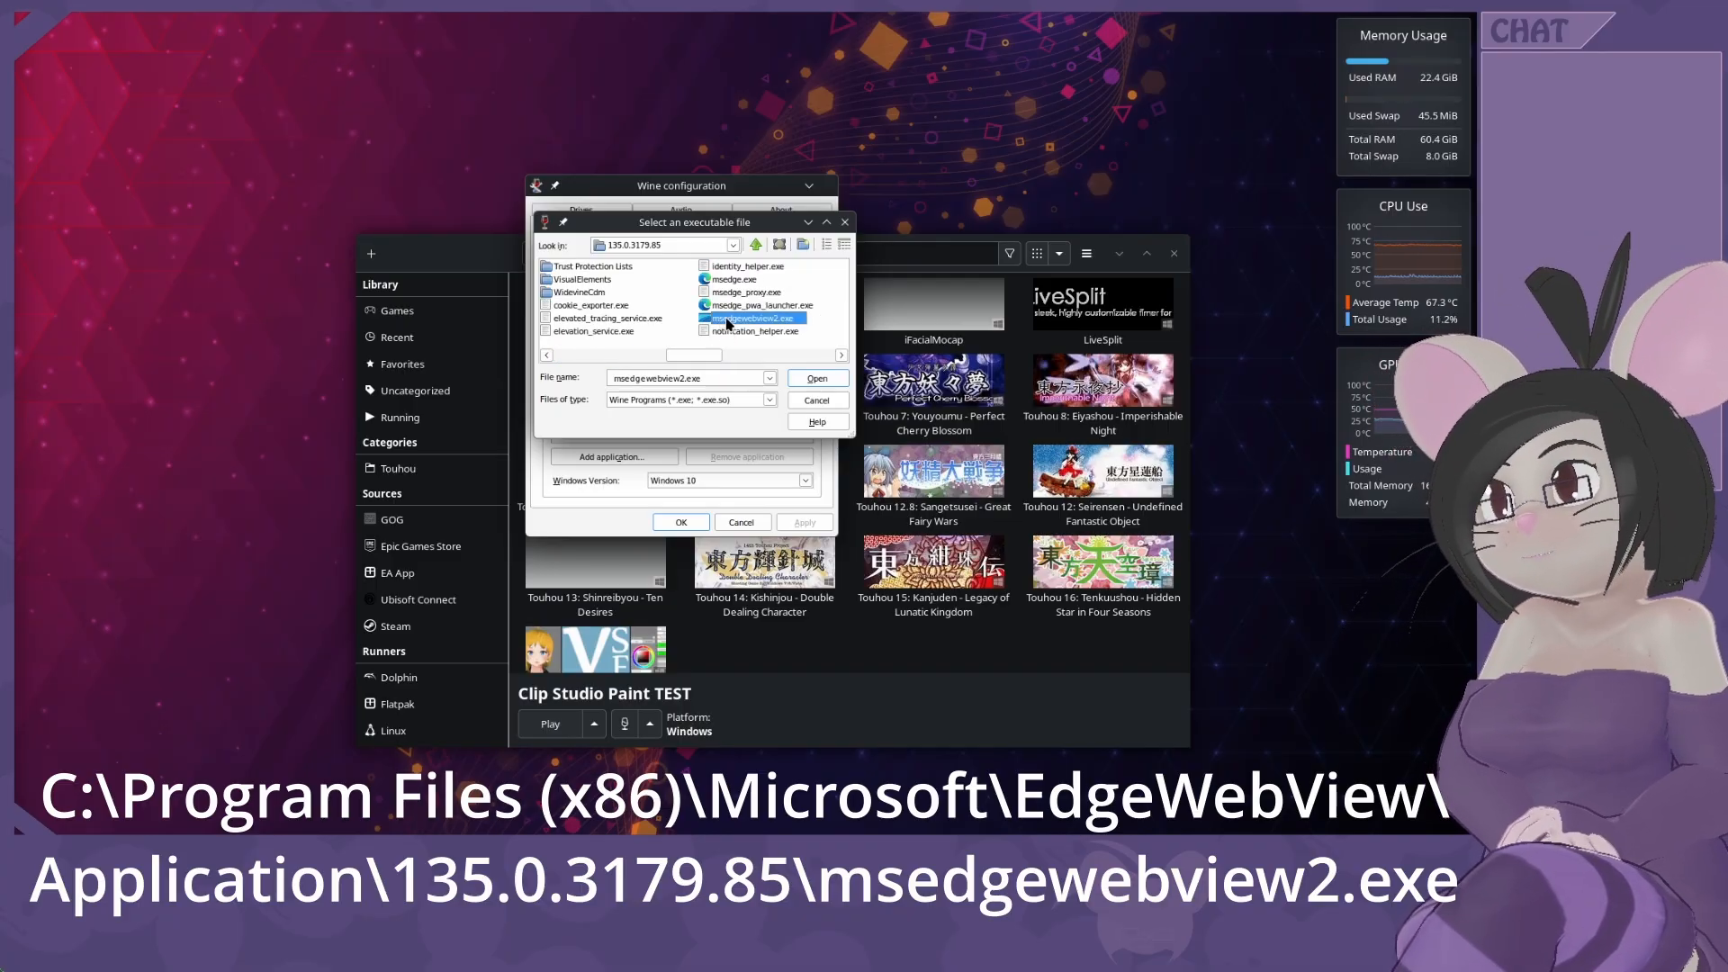
pyautogui.click(816, 379)
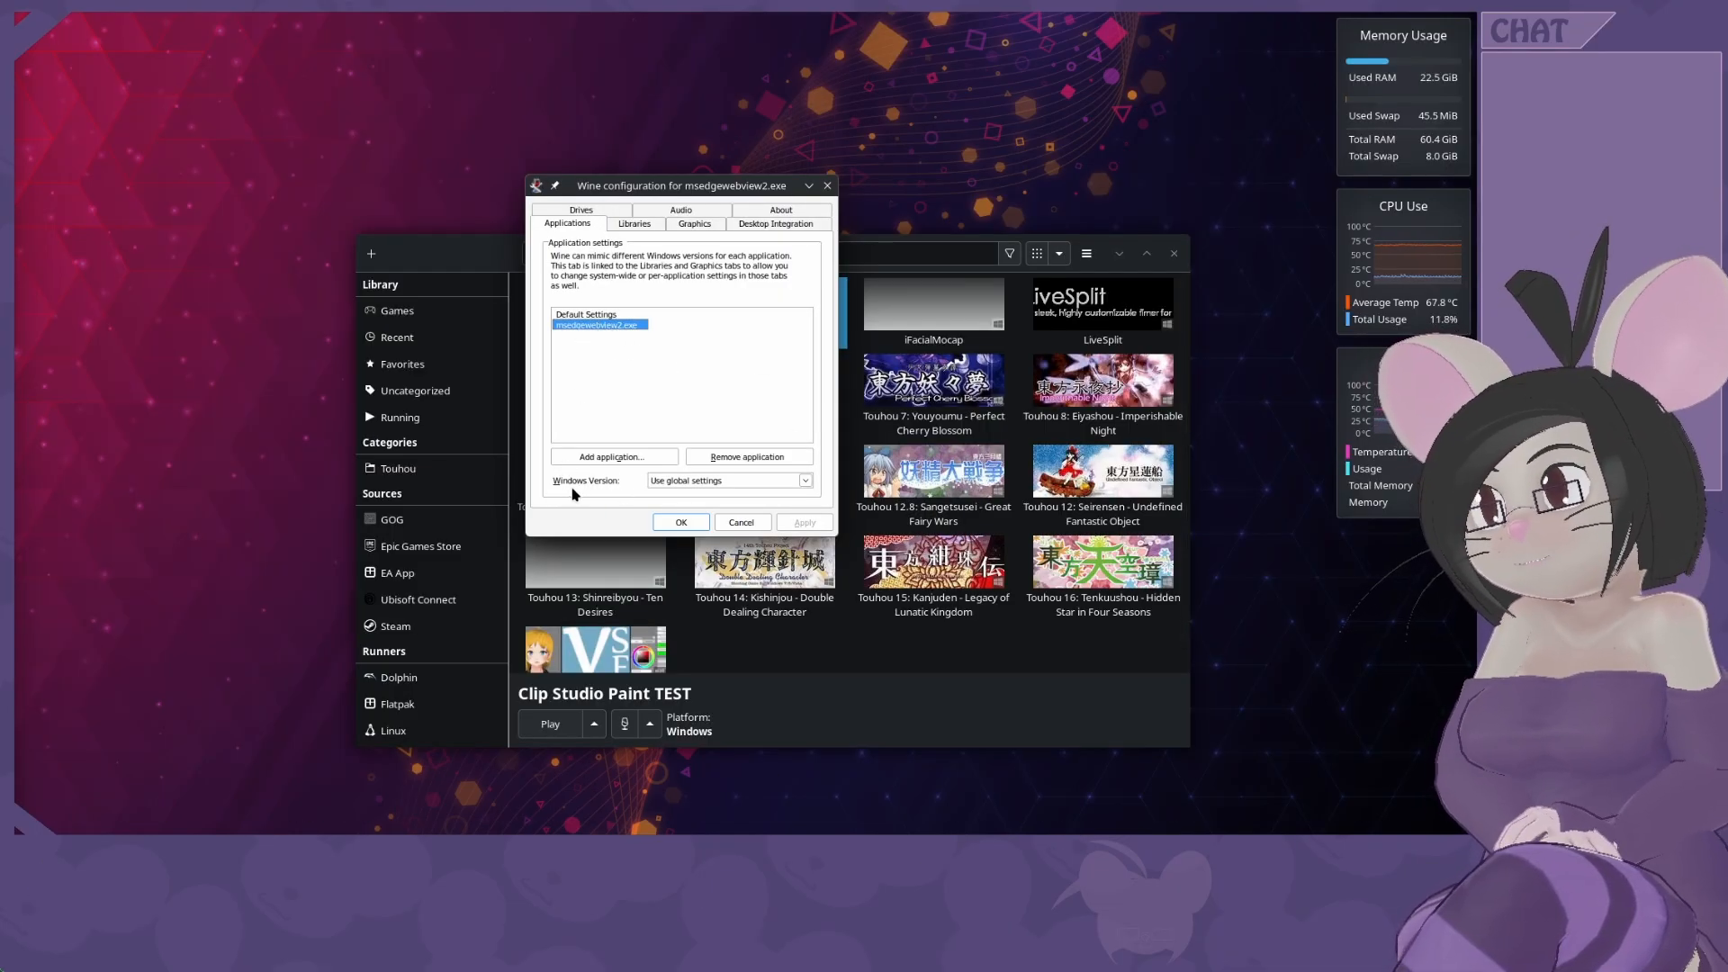
# Set the Windows version for msedgewebview2.exe to Windows 7, then apply and close the Wine configuration.
pyautogui.click(676, 485)
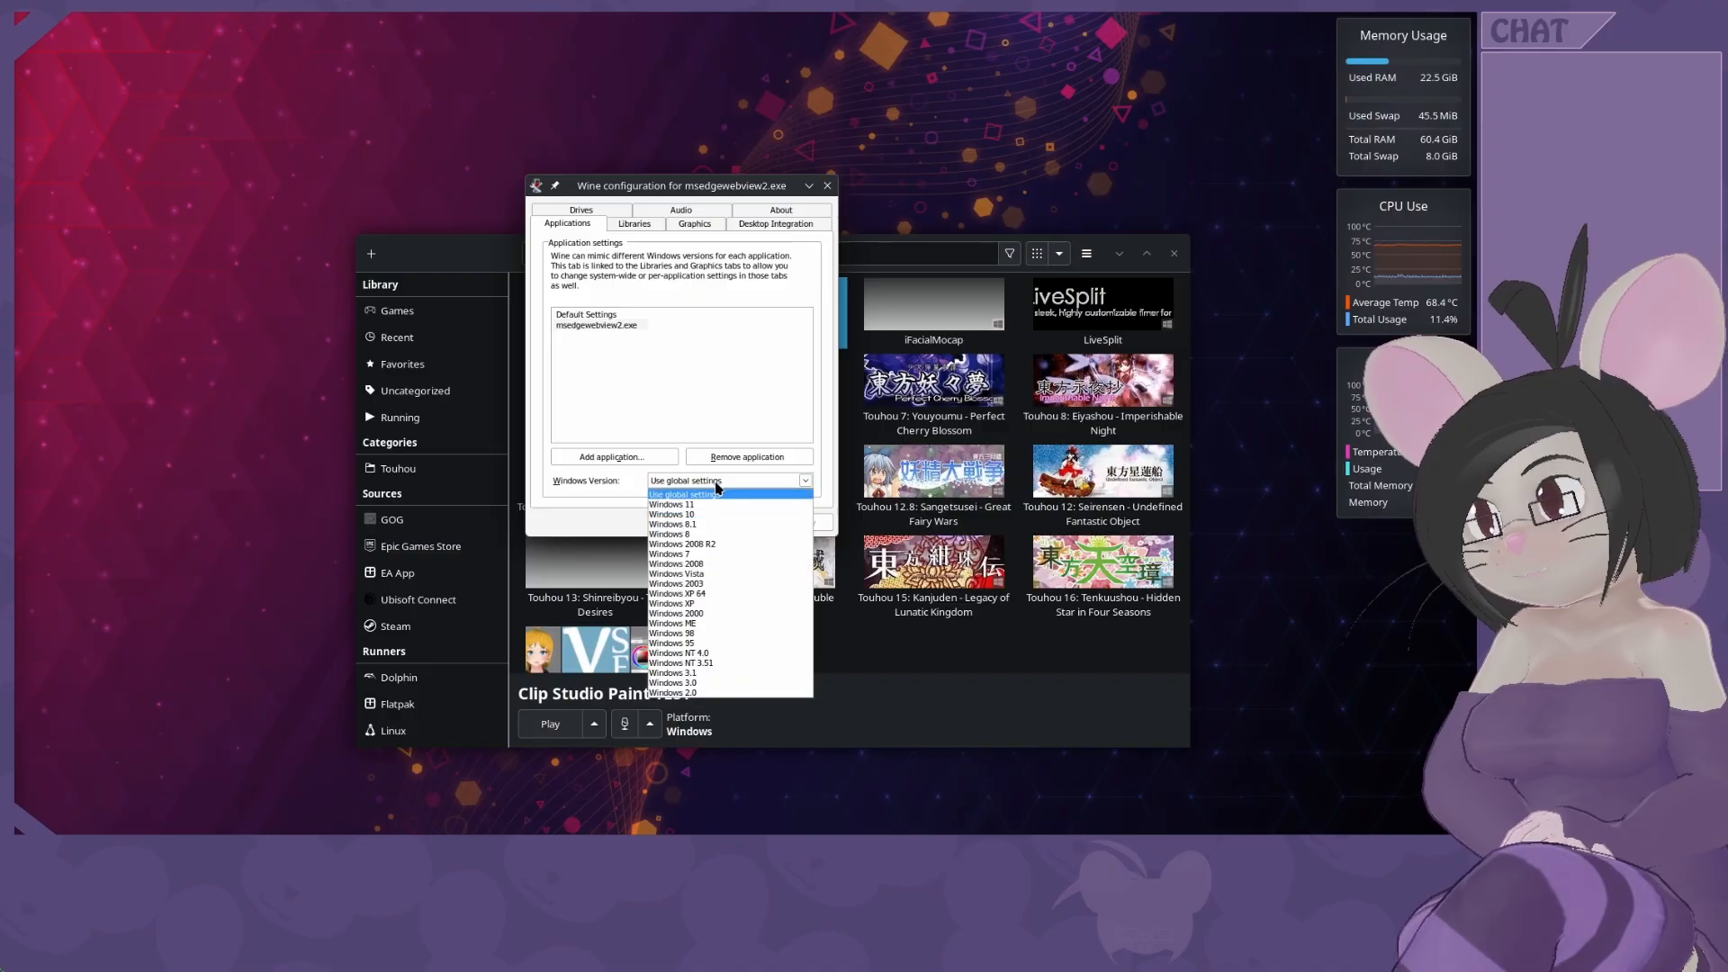
pyautogui.click(677, 555)
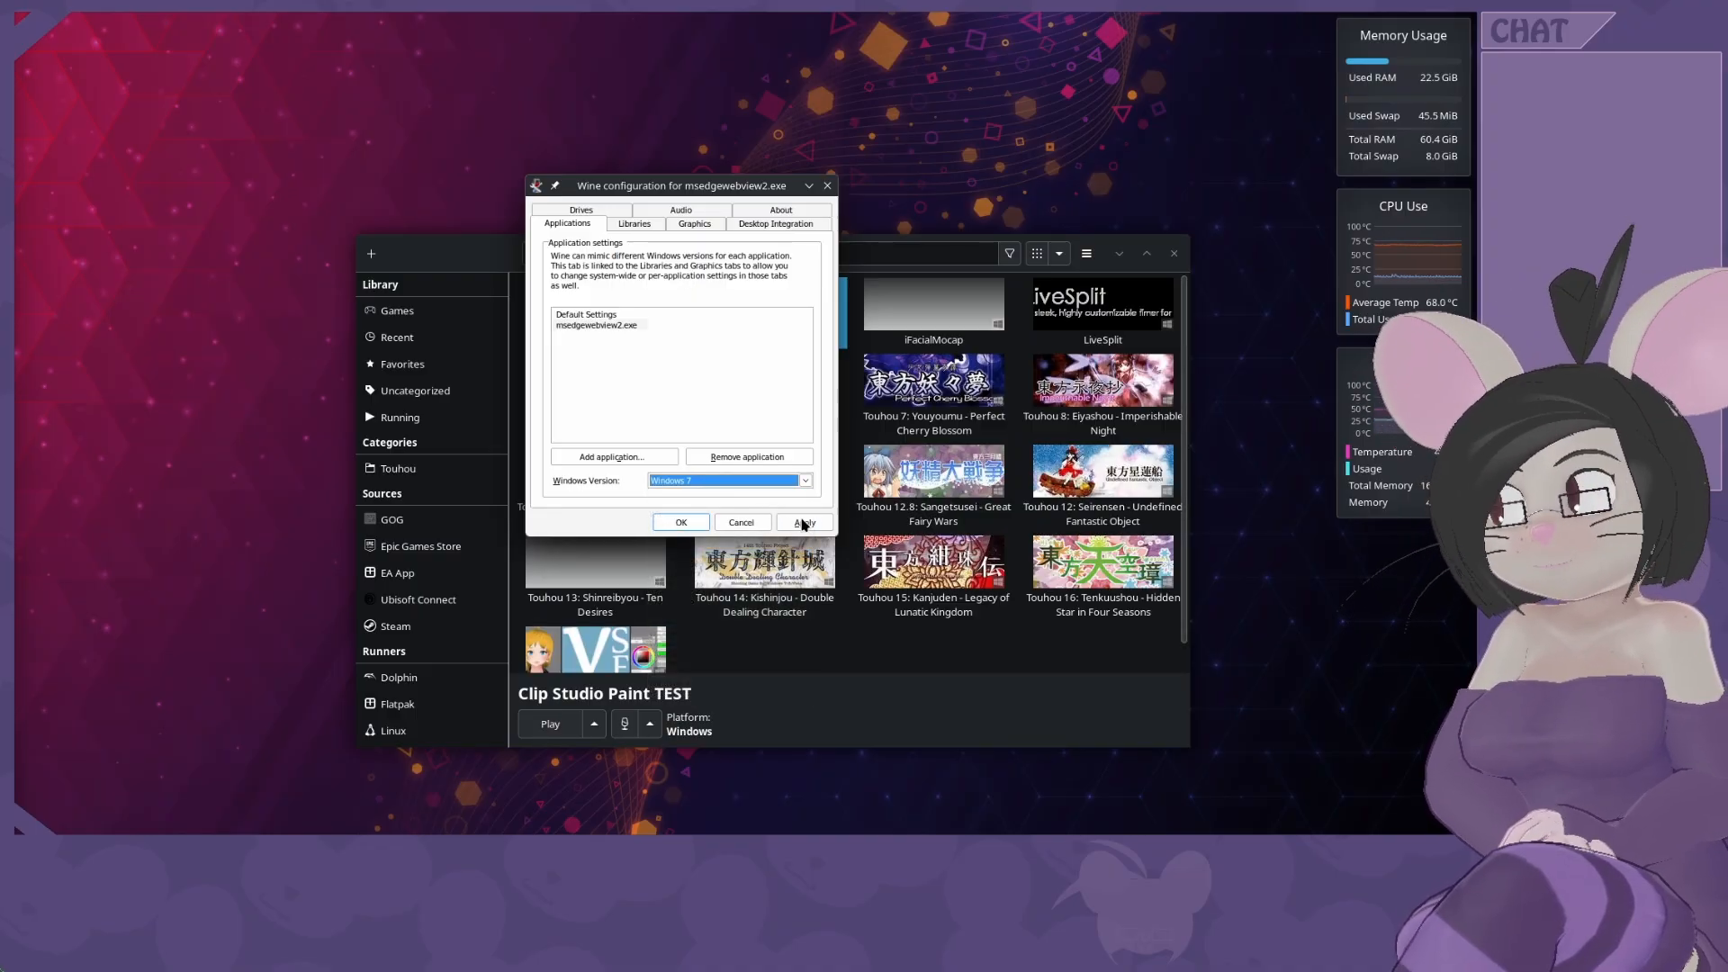
pyautogui.click(802, 523)
pyautogui.click(681, 522)
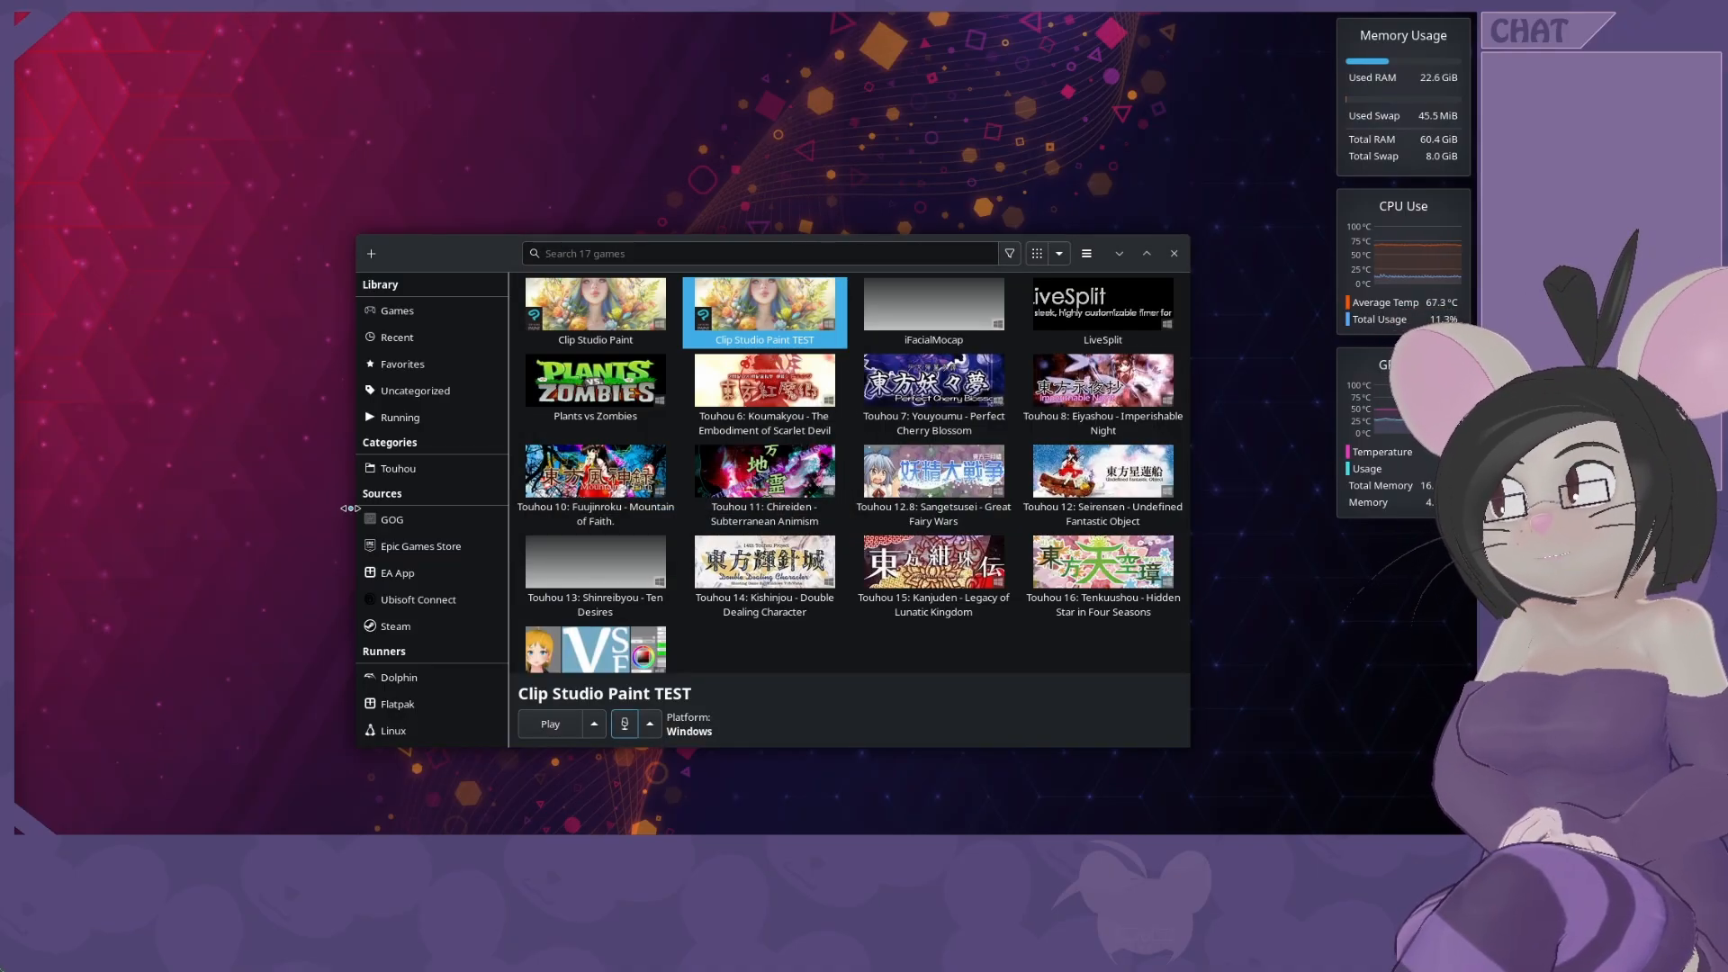
# Run CSP_403w_setup.exe inside the Wine prefix of Clip Studio Paint TEST and accept the installer's license agreement.
pyautogui.click(650, 726)
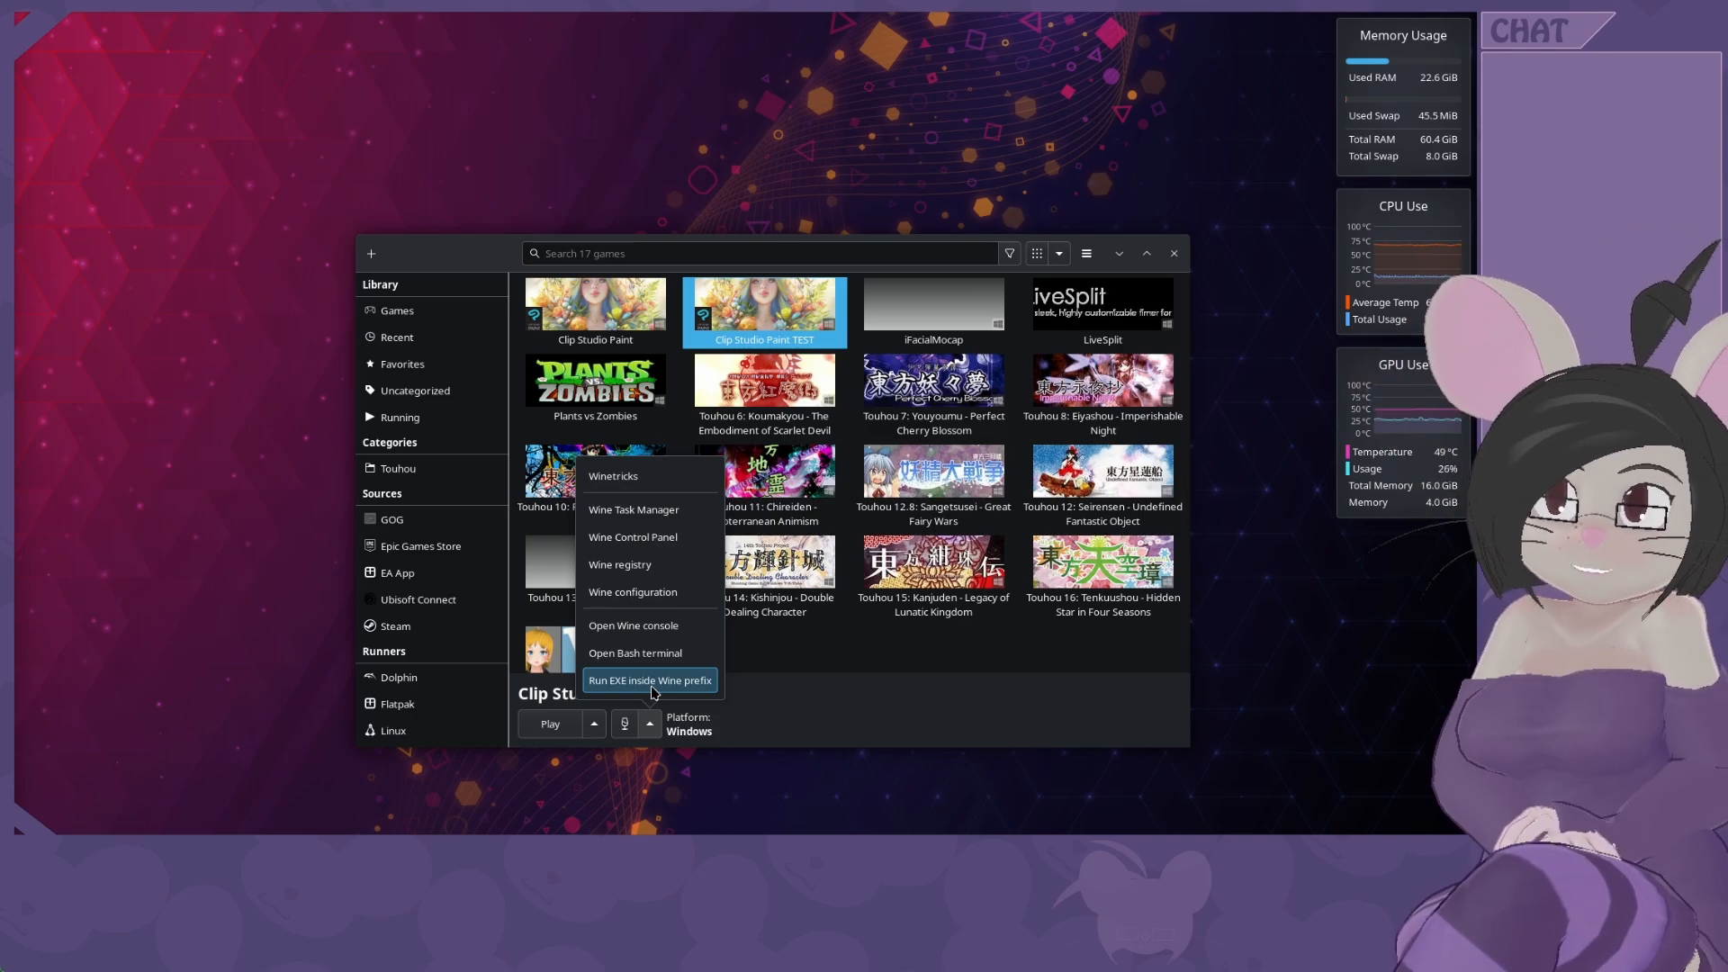
pyautogui.click(650, 681)
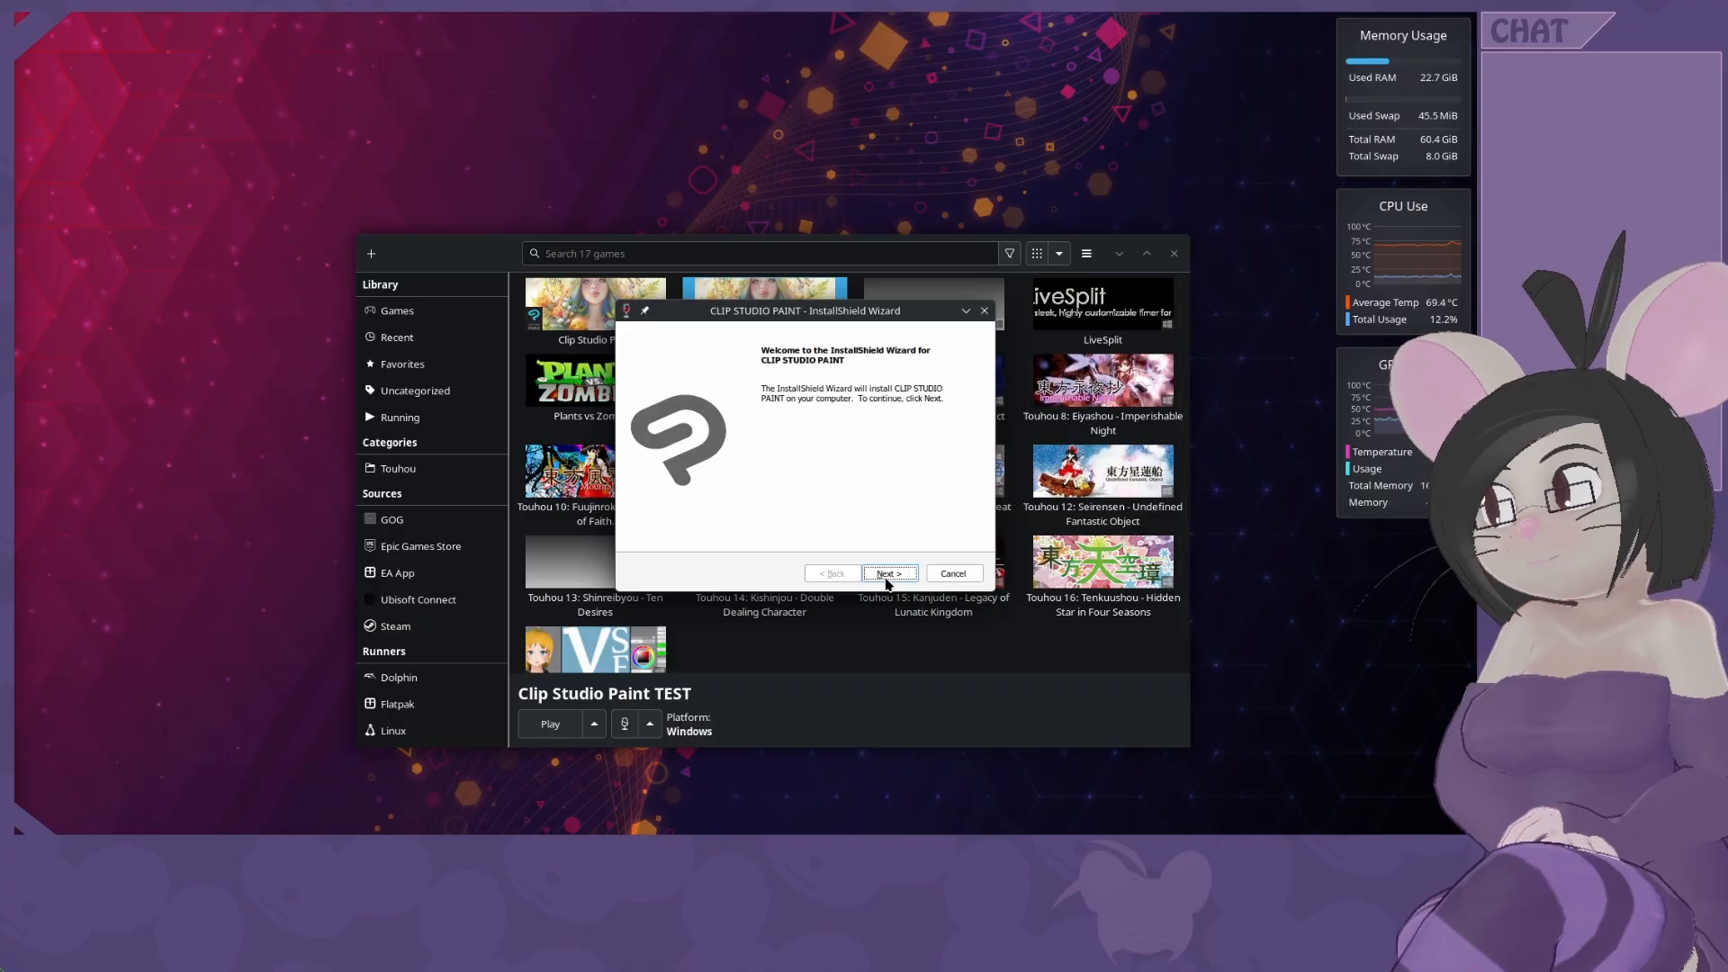
pyautogui.click(888, 576)
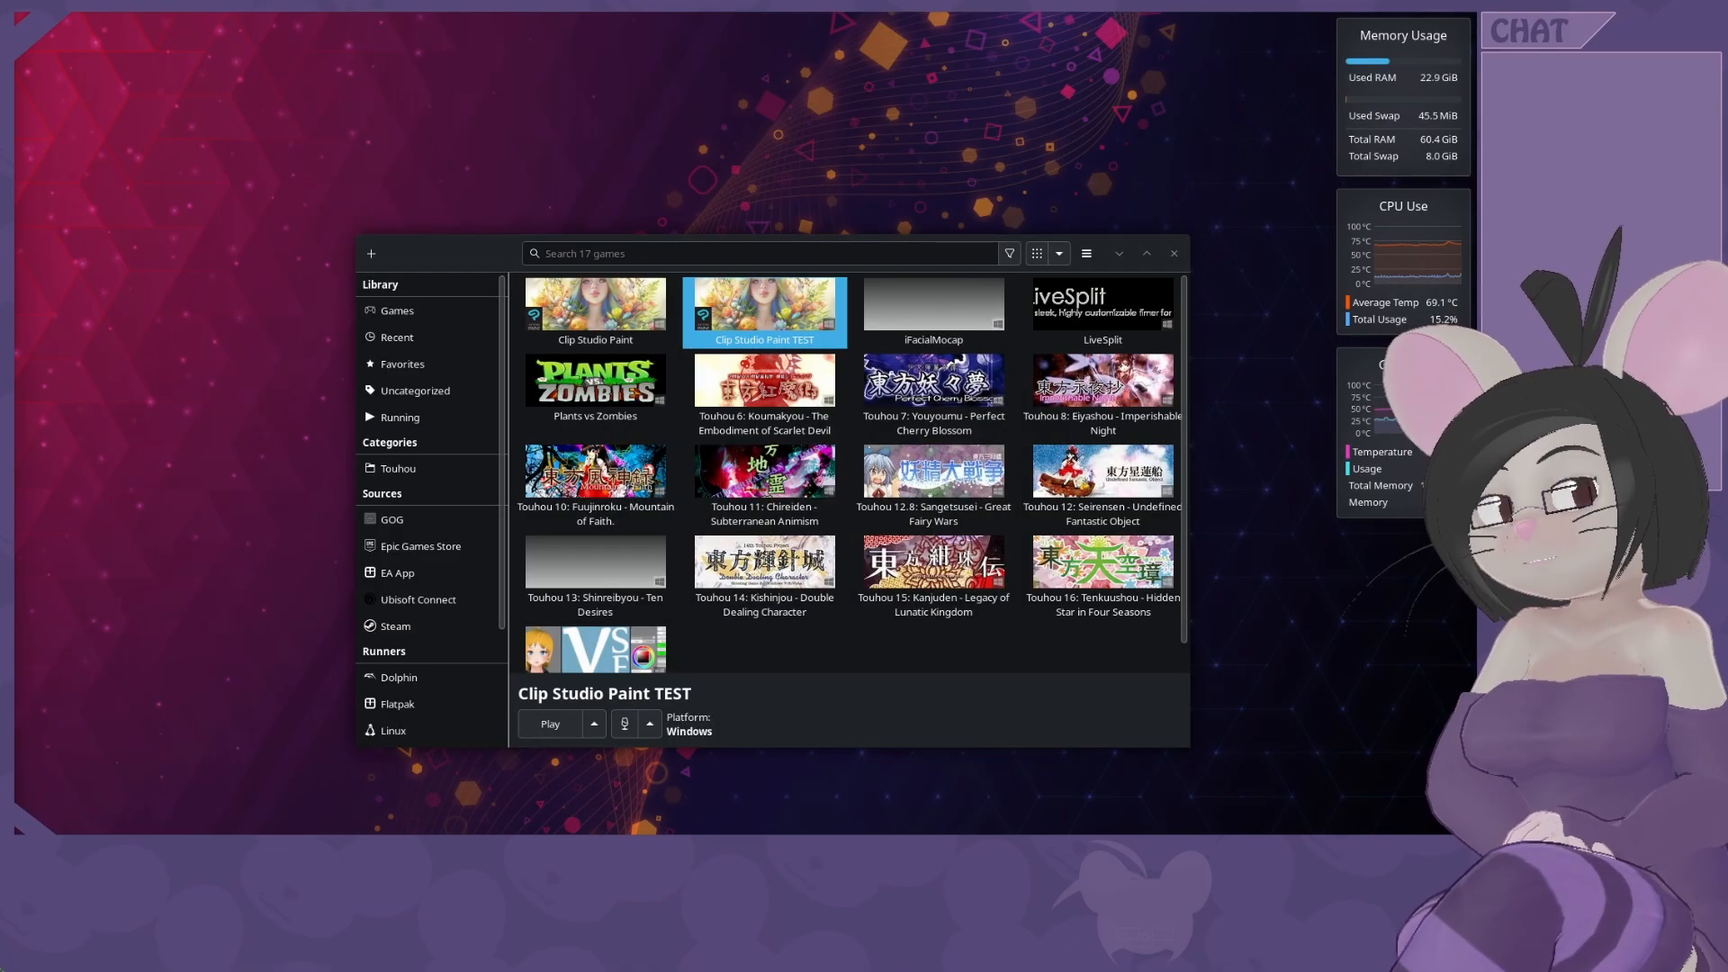
pyautogui.moveTo(17, 259); pyautogui.dragTo(780, 216)
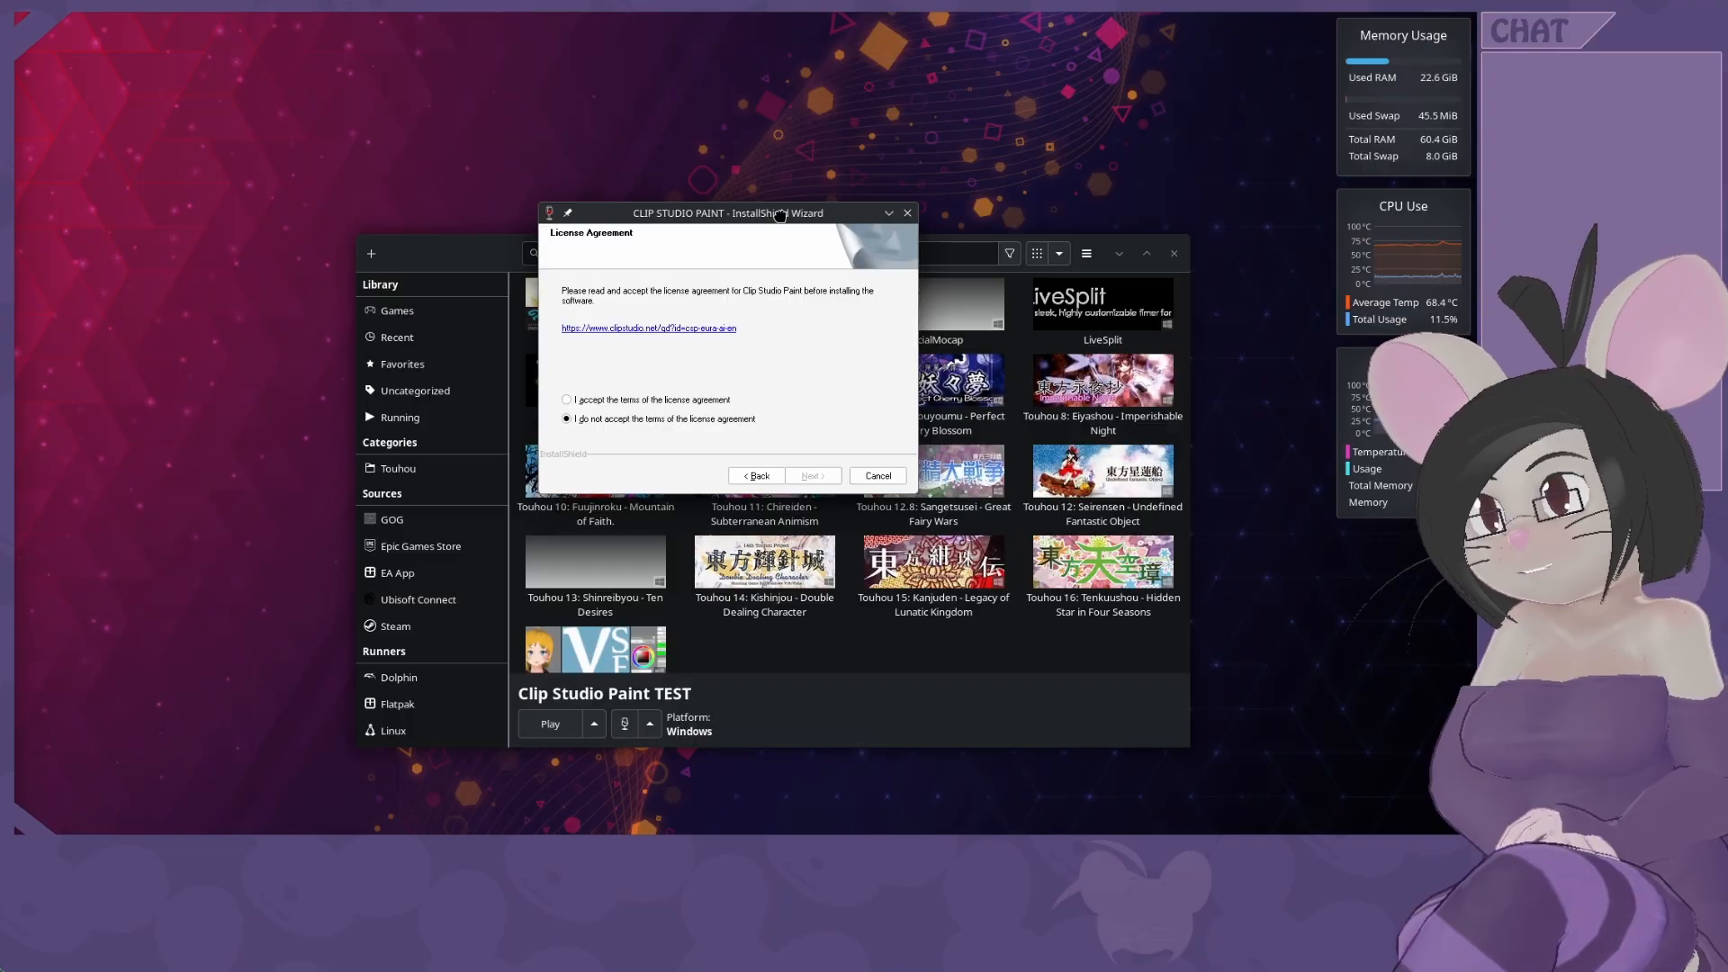
pyautogui.click(672, 400)
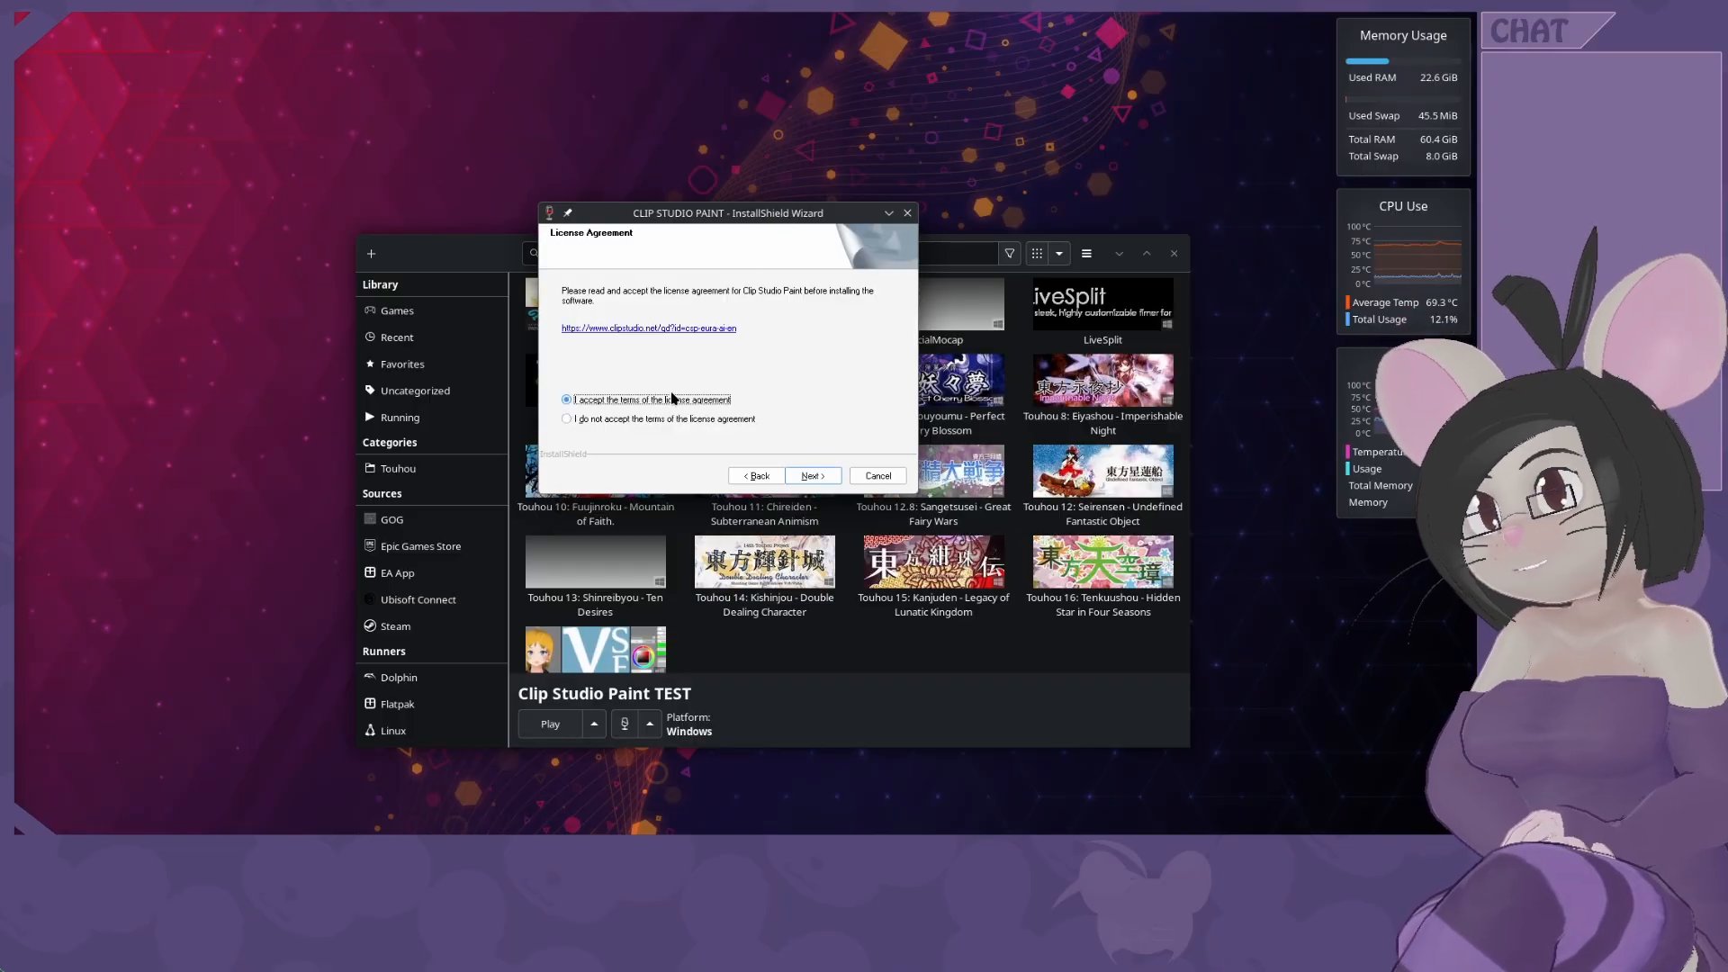
pyautogui.click(812, 475)
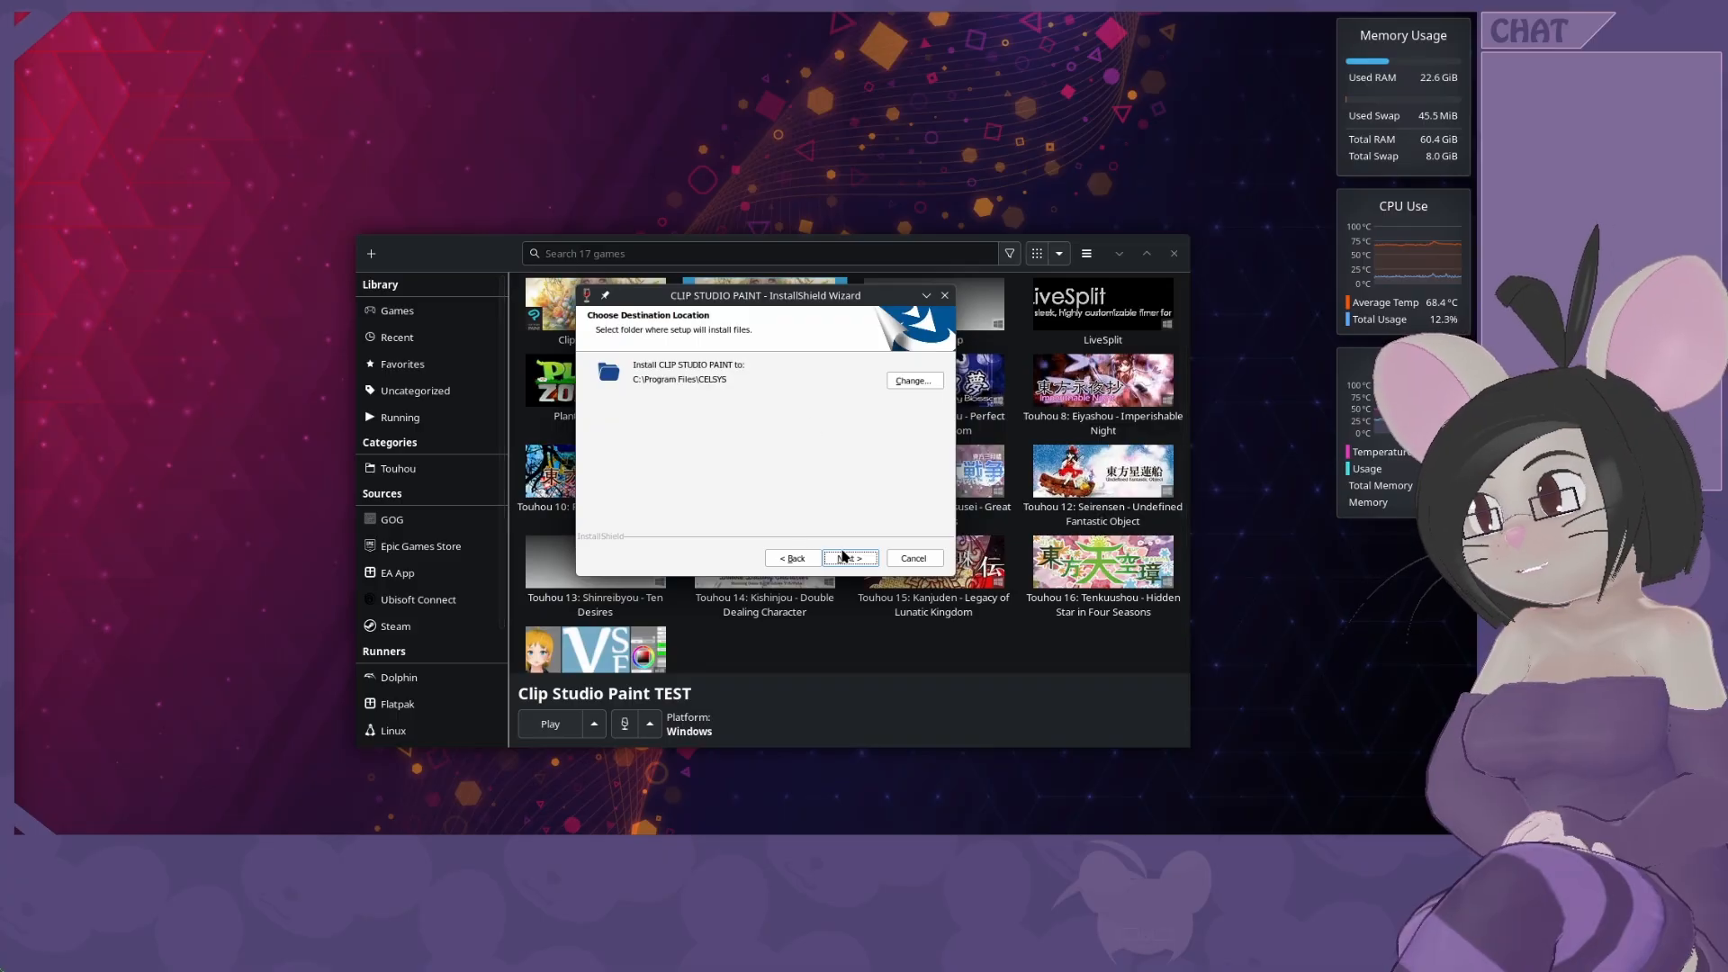
# Install CLIP STUDIO PAINT to C:\Program Files\CELSYS with English as the language and finish the wizard.
pyautogui.click(844, 560)
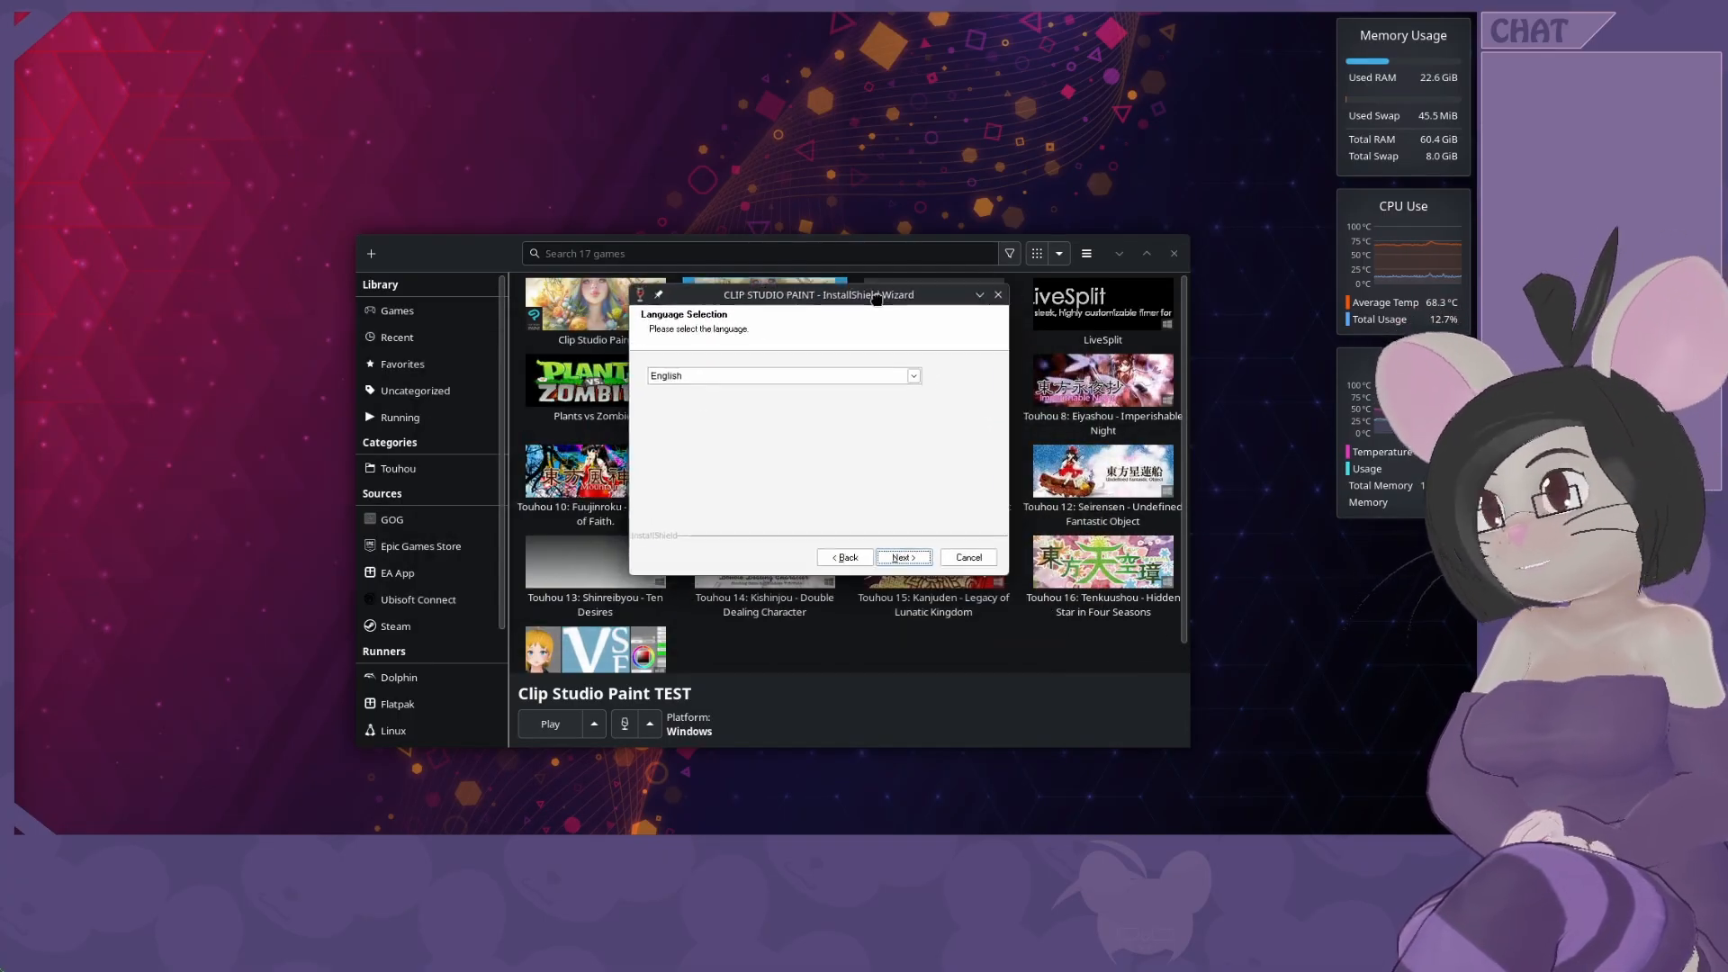
pyautogui.click(881, 543)
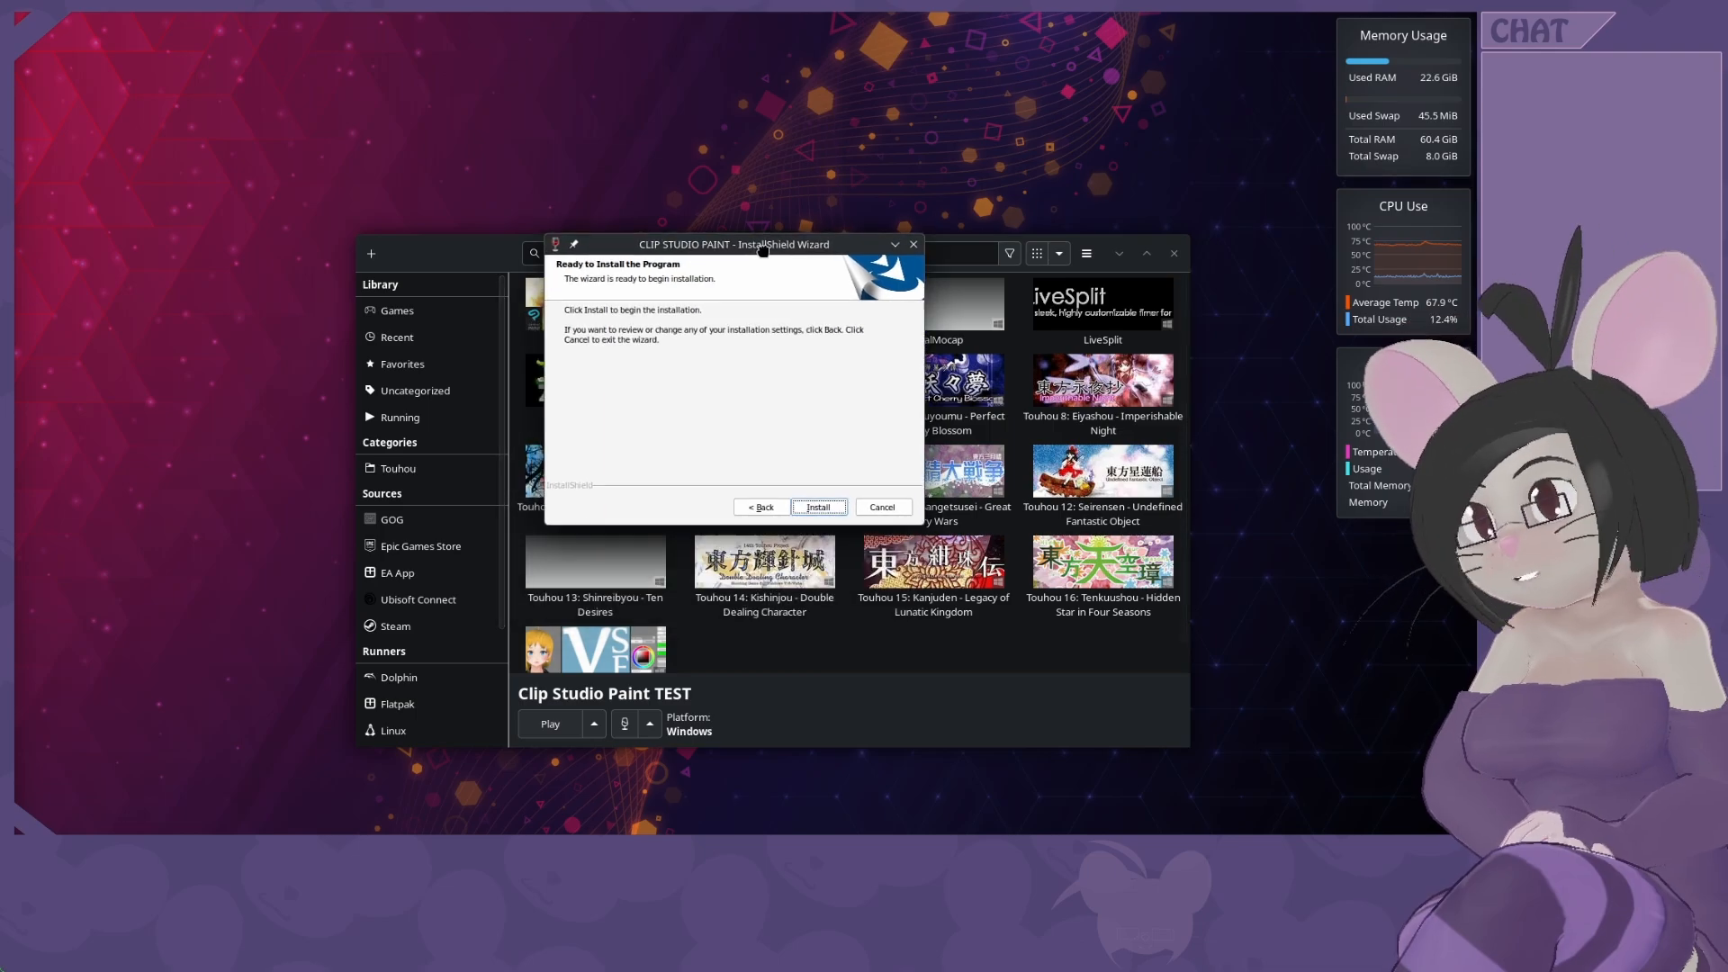
pyautogui.click(819, 508)
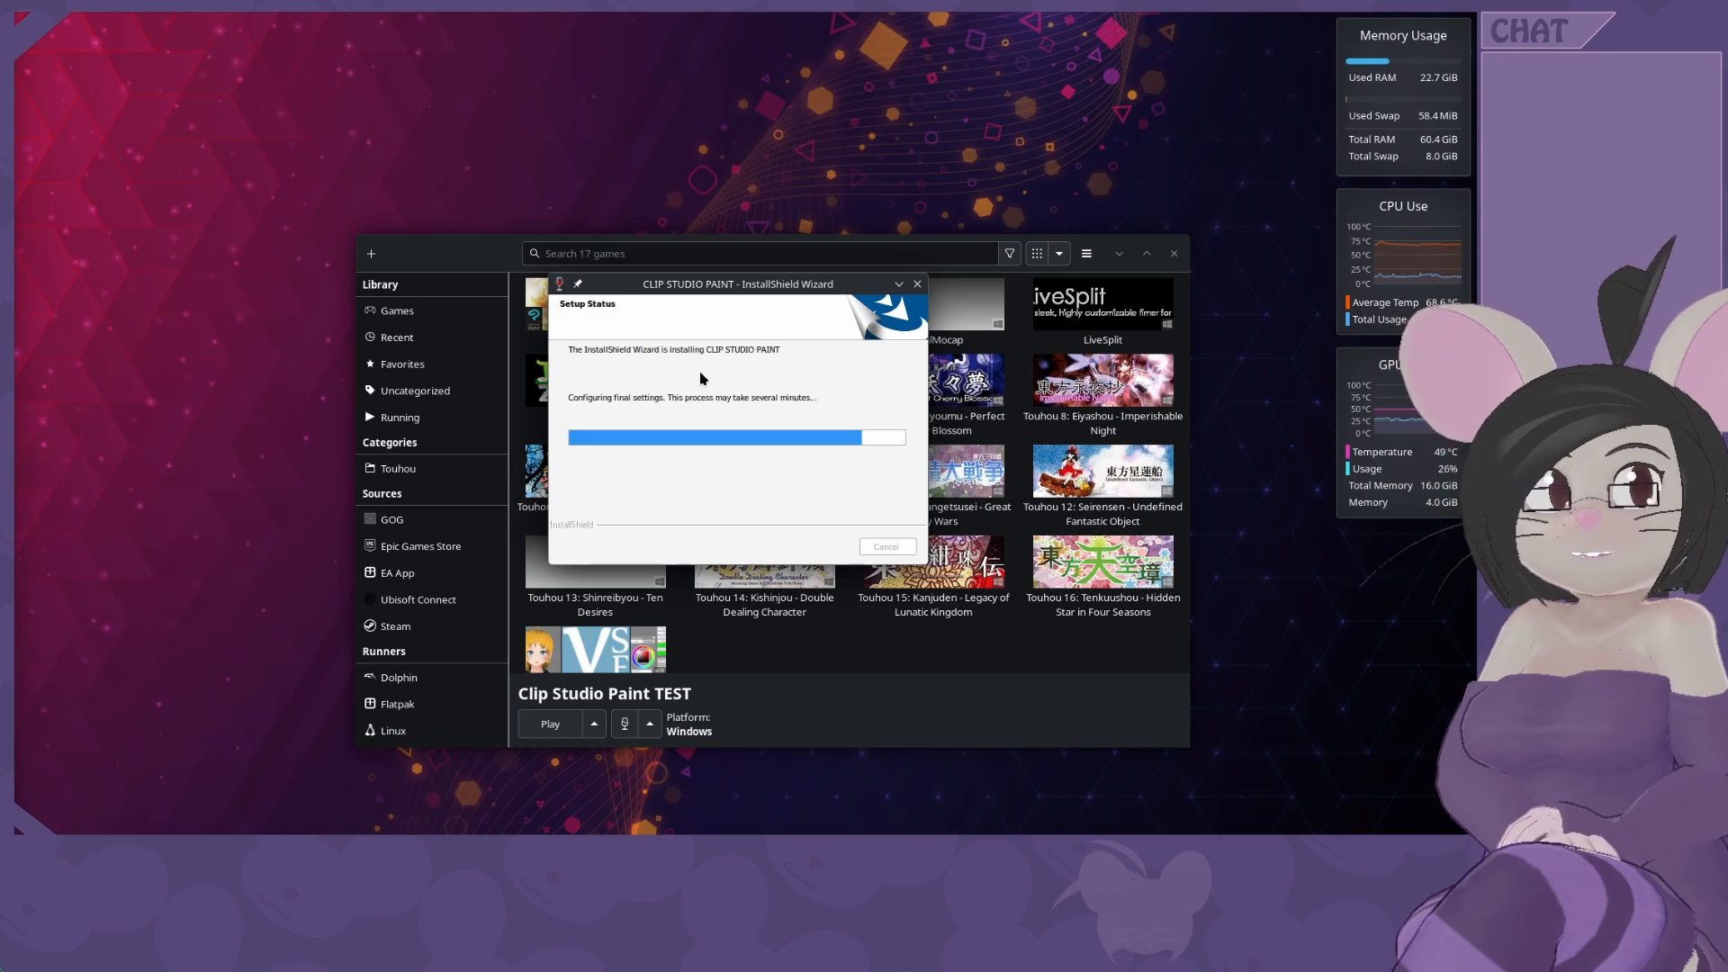
pyautogui.moveTo(965, 335); pyautogui.dragTo(769, 258)
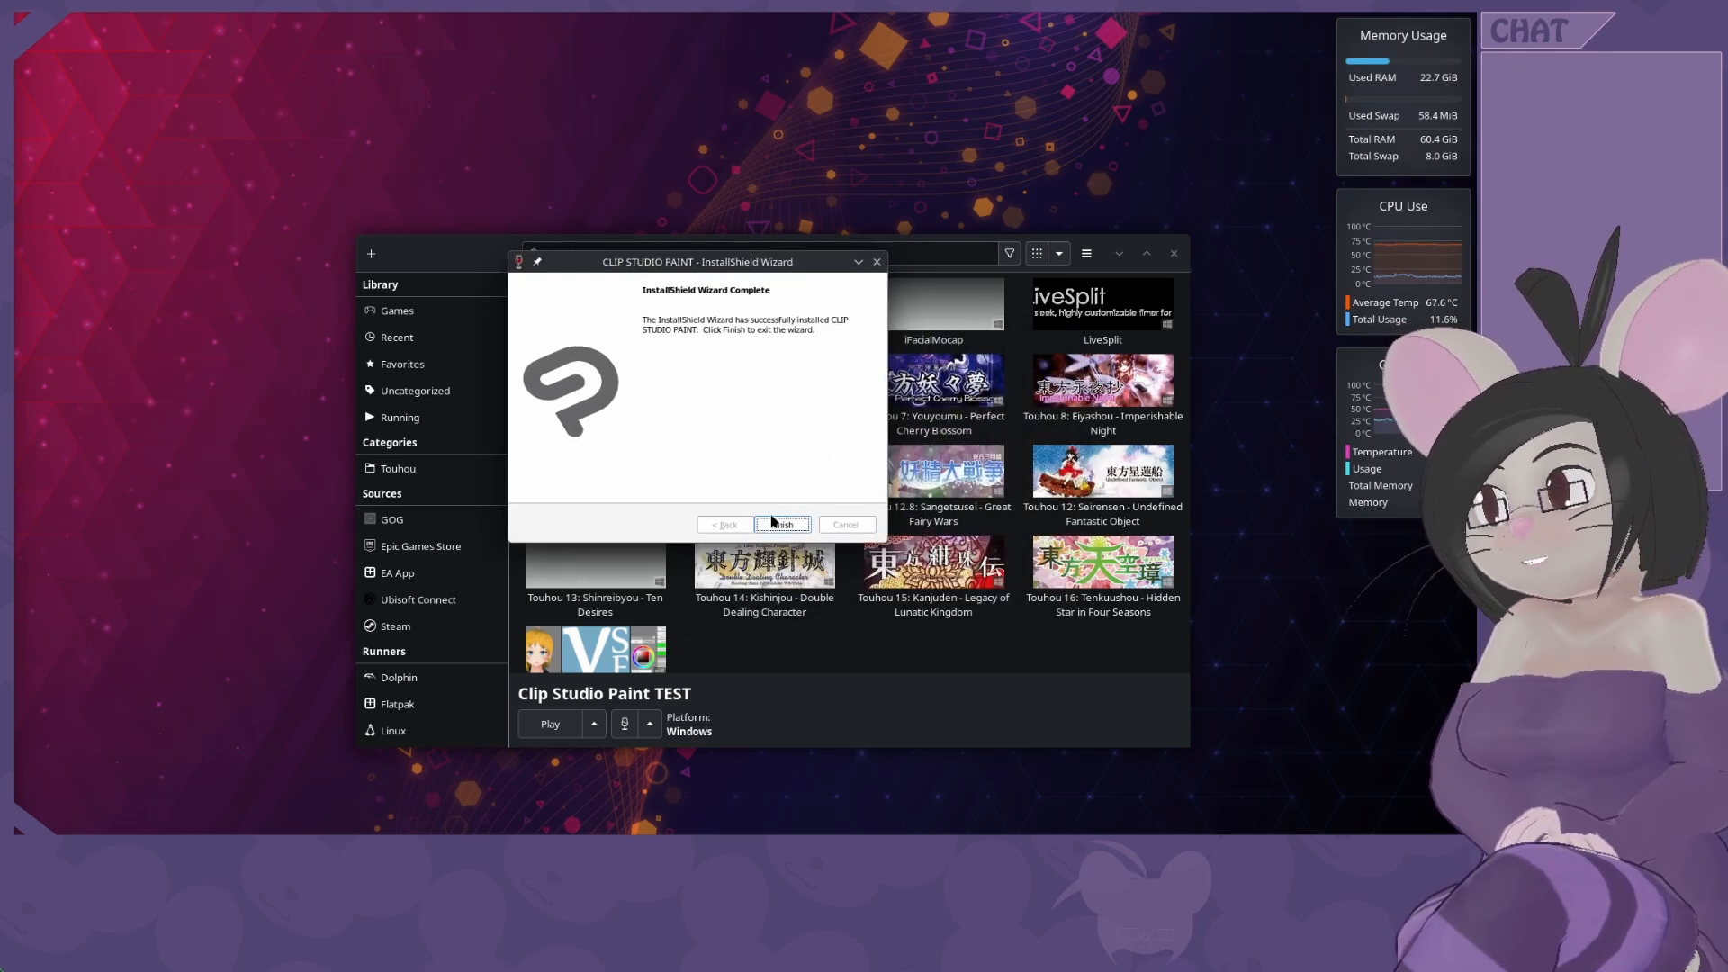
pyautogui.click(778, 524)
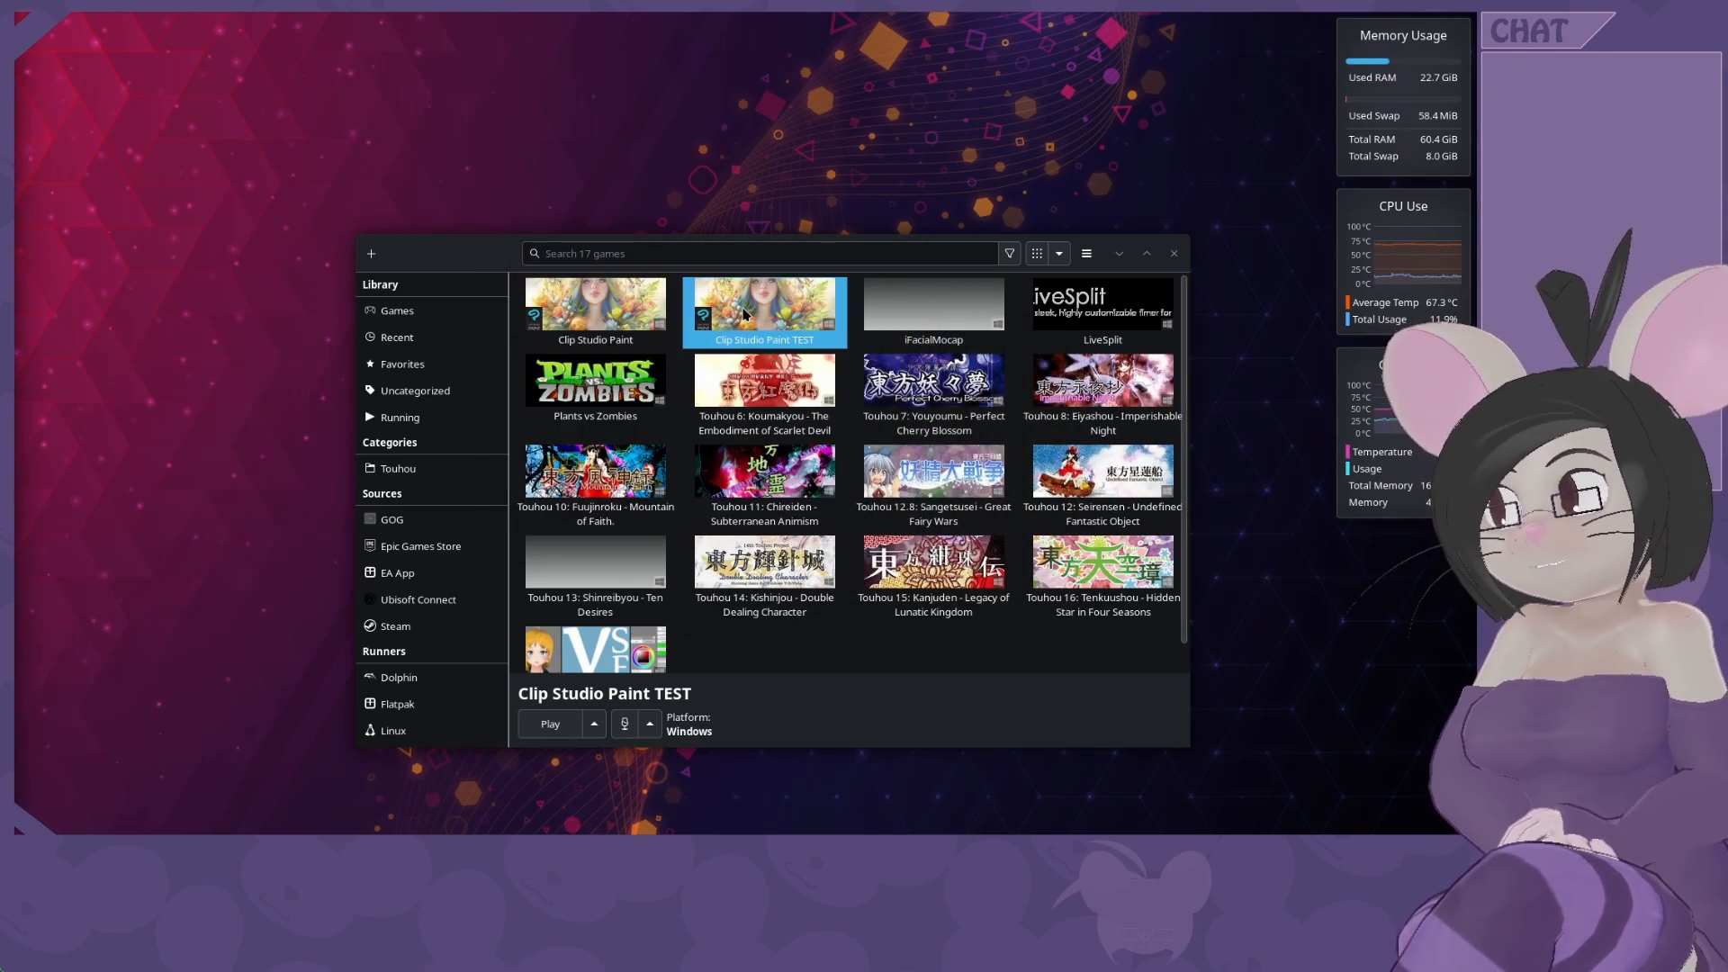
# Add CLIPStudioPaint.exe from C:\Program Files\CELSYS\CLIP STUDIO 1.5\CLIP STUDIO PAINT as an application in the Wine configuration of Clip Studio Paint TEST.
pyautogui.click(648, 727)
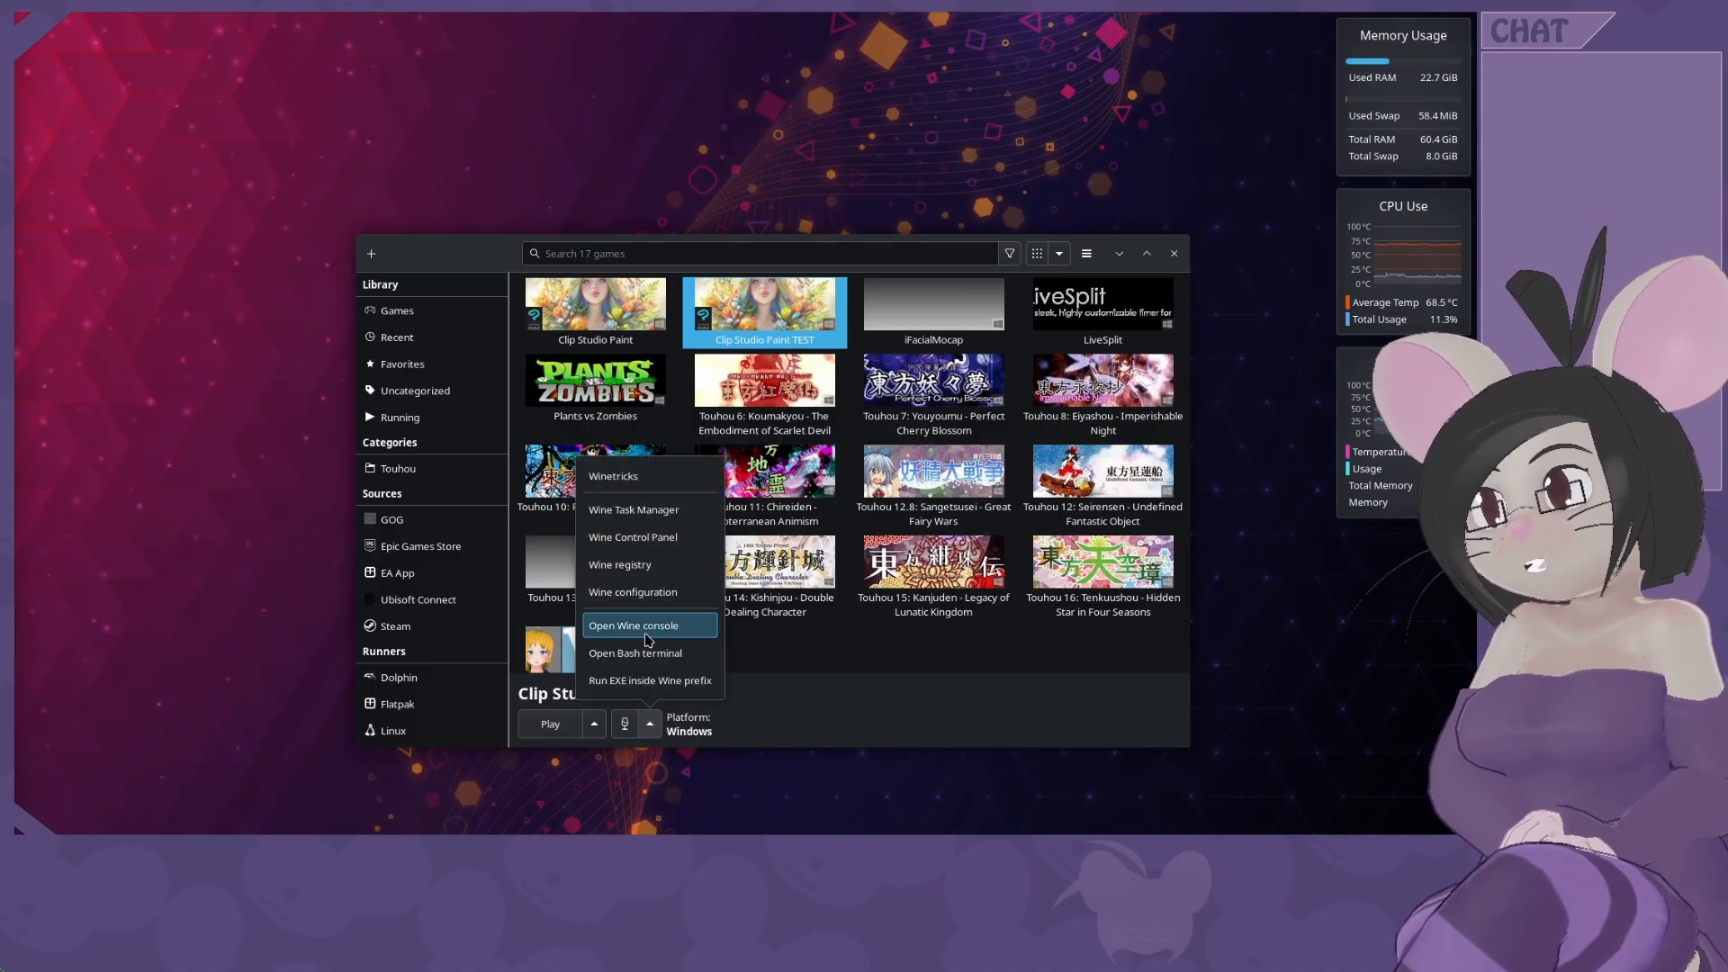
pyautogui.click(634, 593)
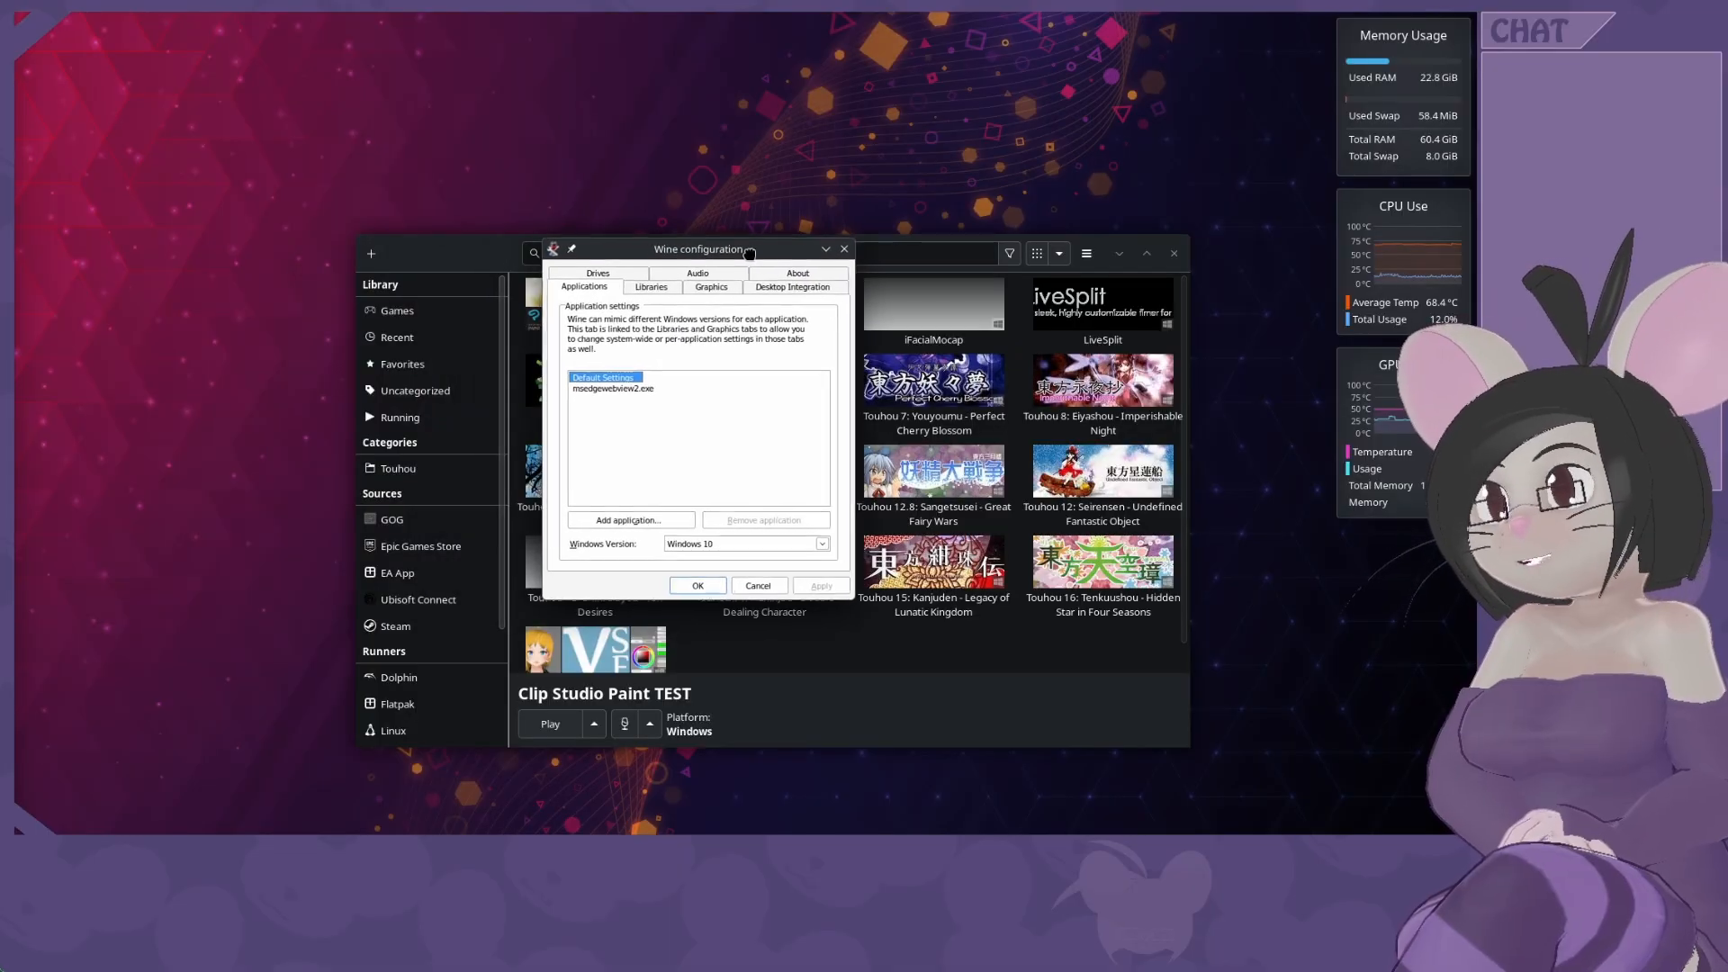
pyautogui.click(634, 519)
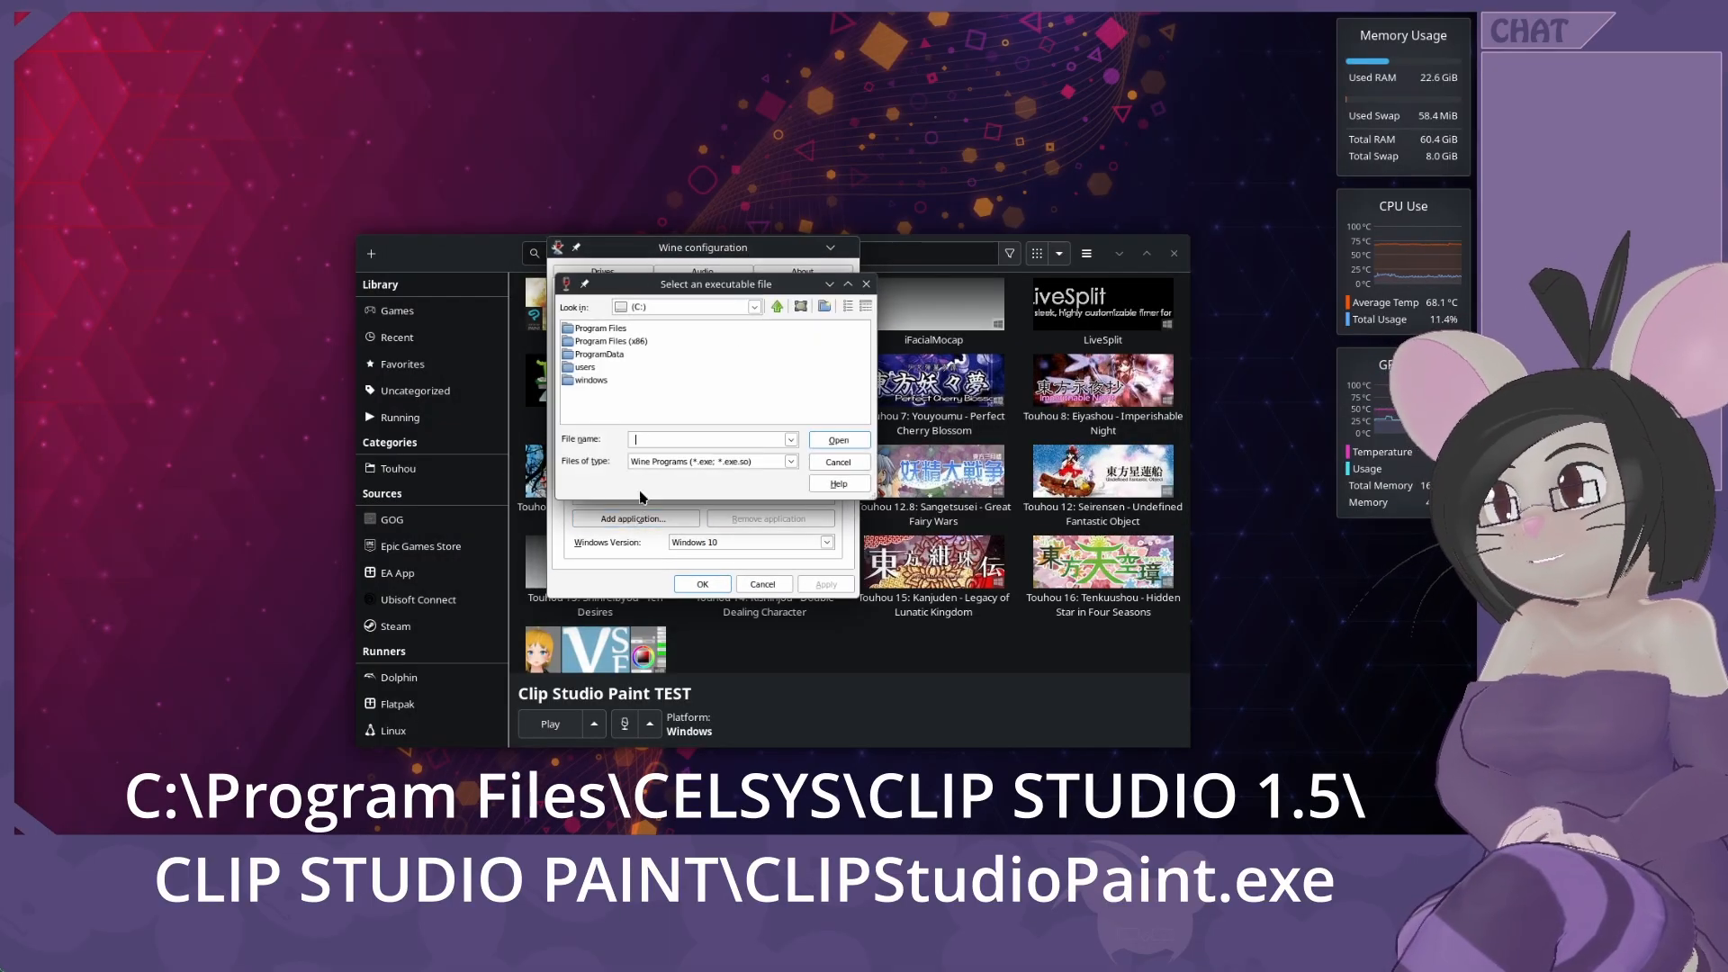
pyautogui.doubleClick(601, 329)
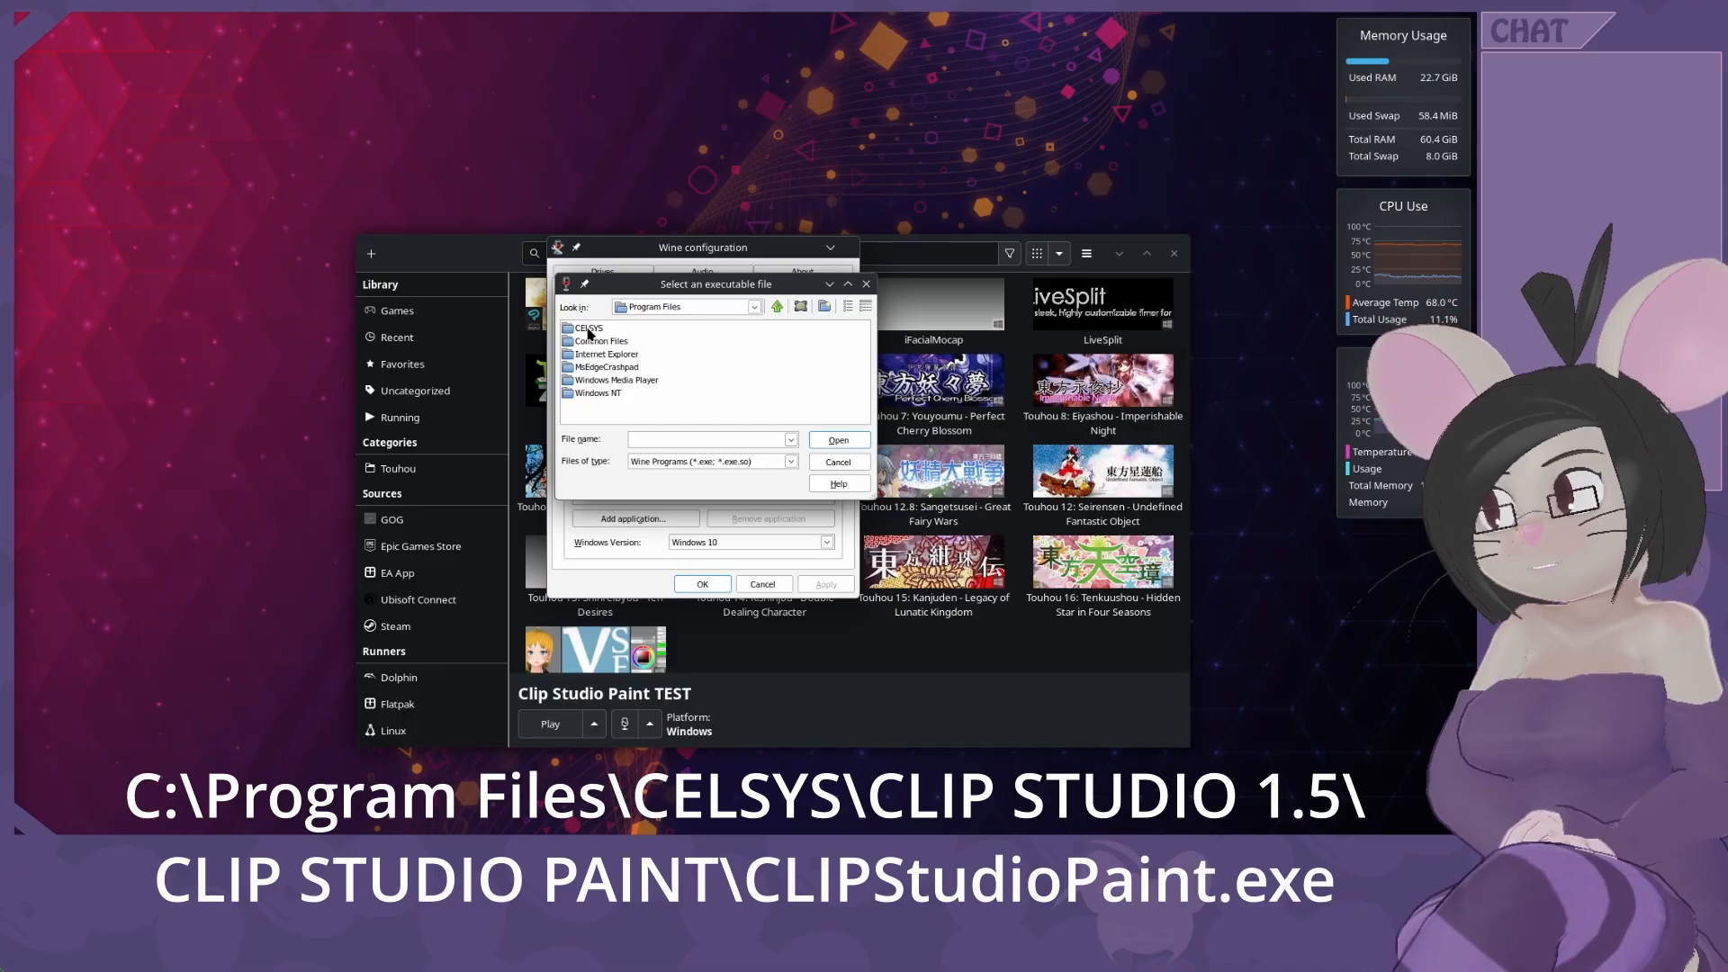
pyautogui.doubleClick(587, 329)
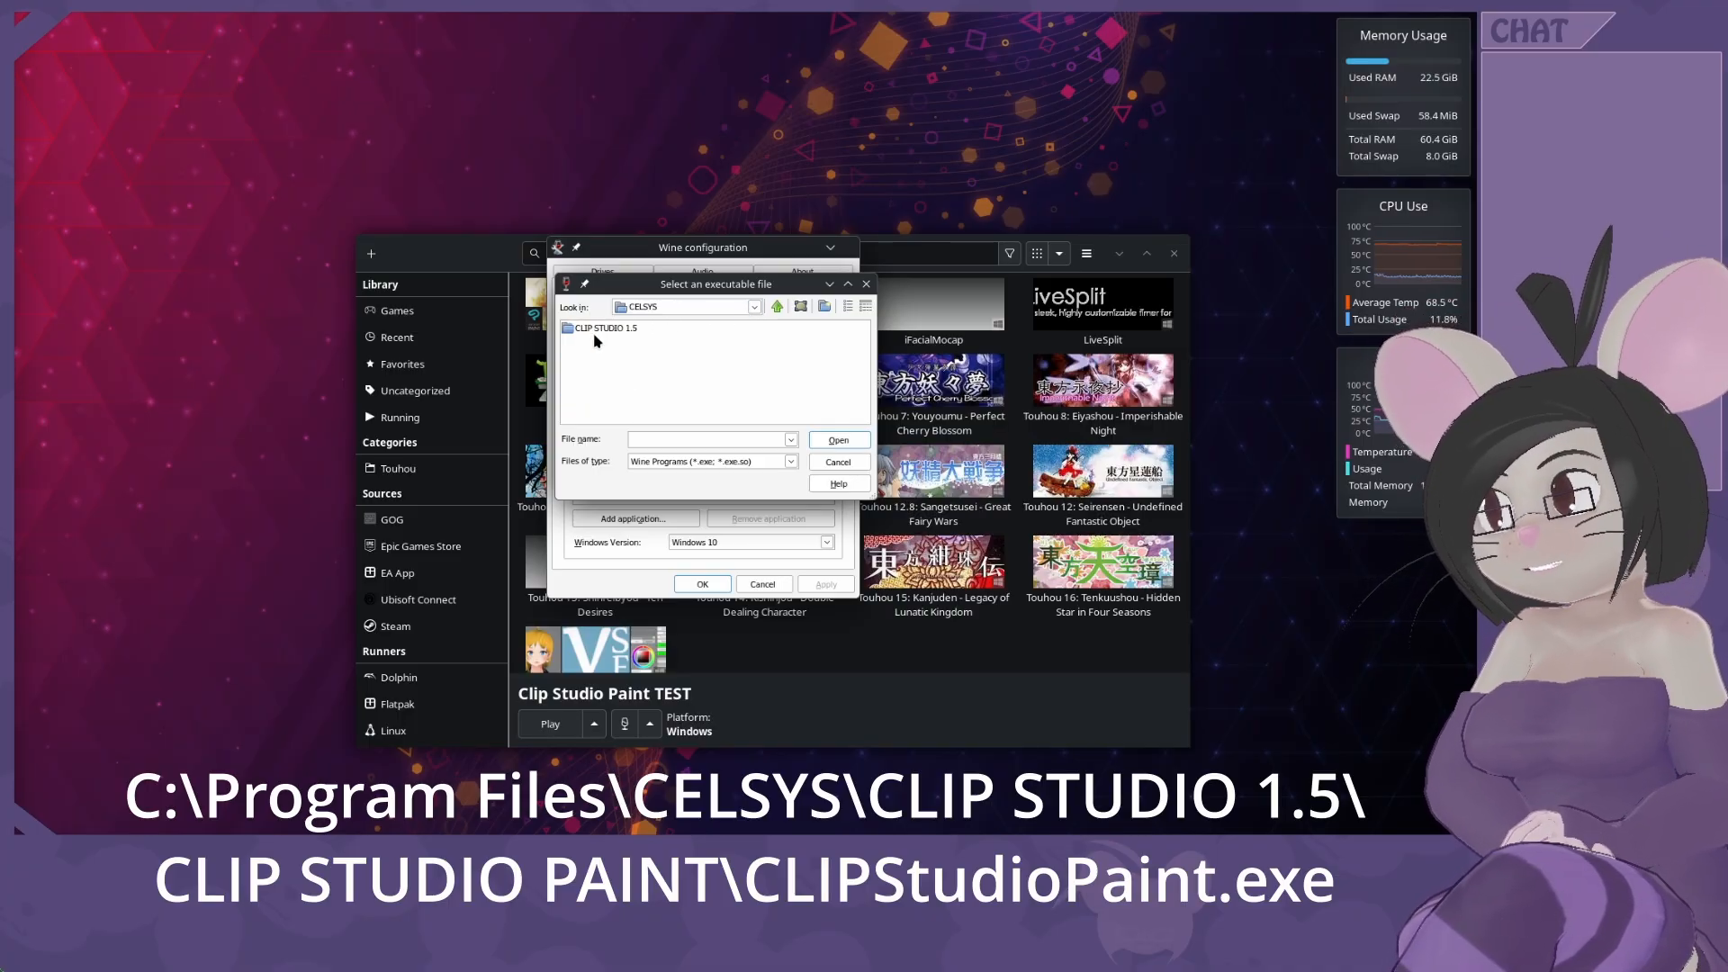
pyautogui.doubleClick(594, 330)
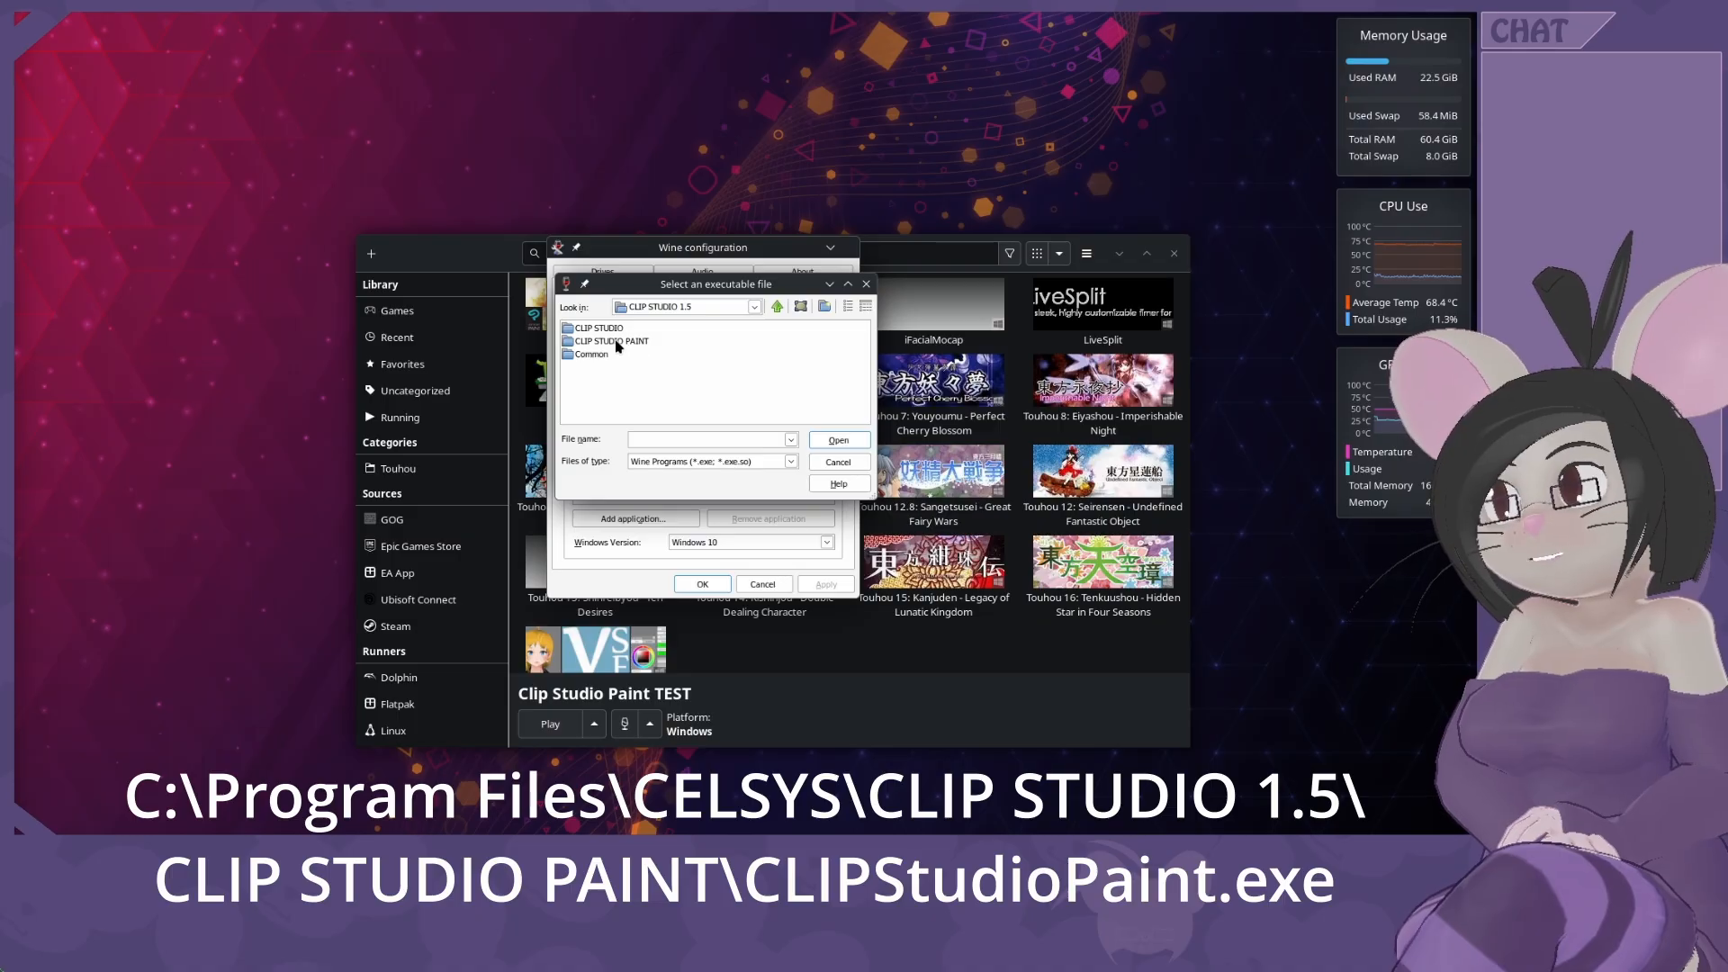
pyautogui.doubleClick(618, 342)
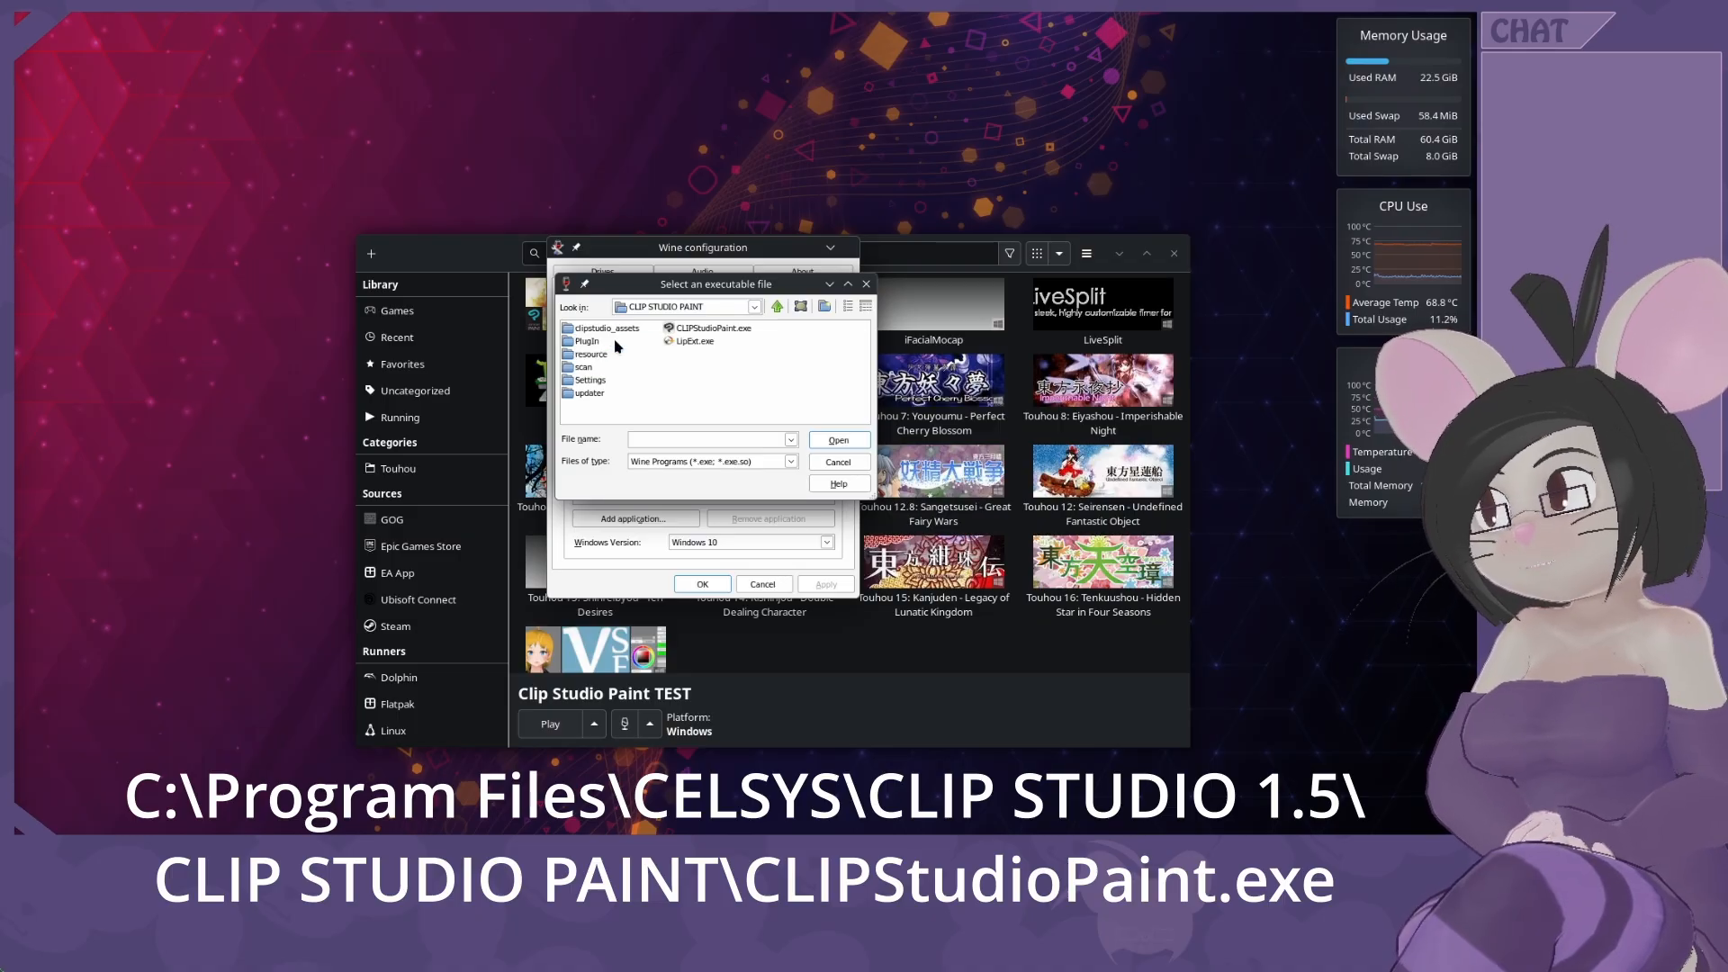
pyautogui.click(715, 331)
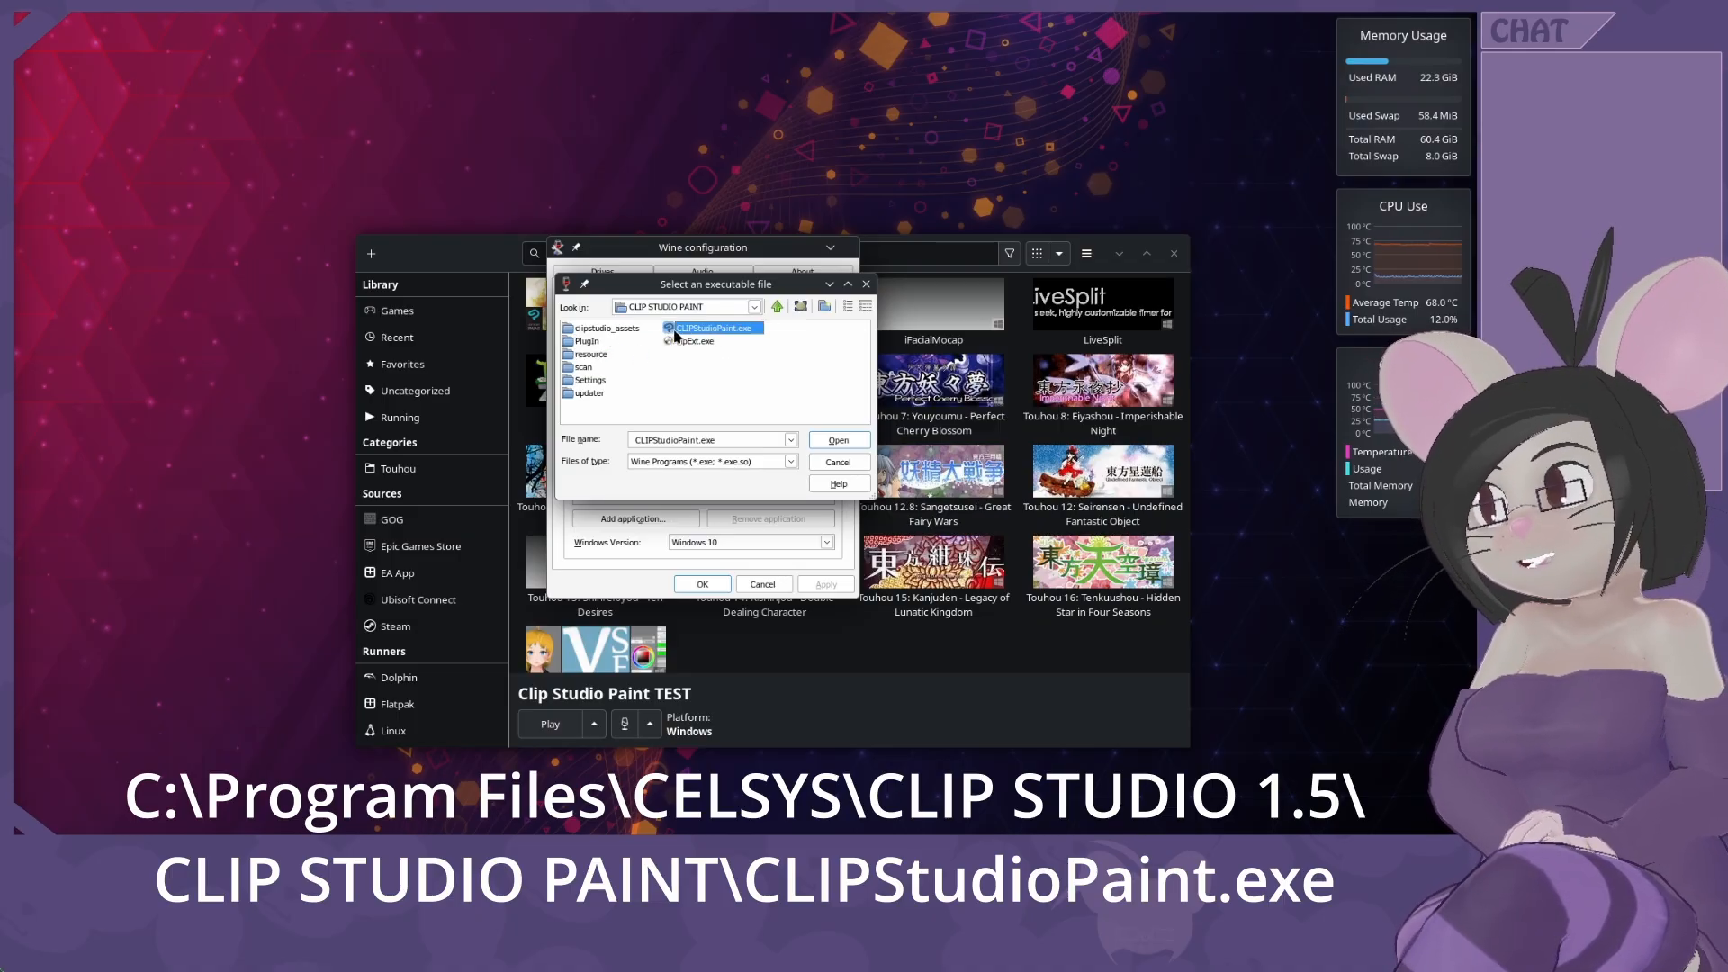
pyautogui.click(825, 441)
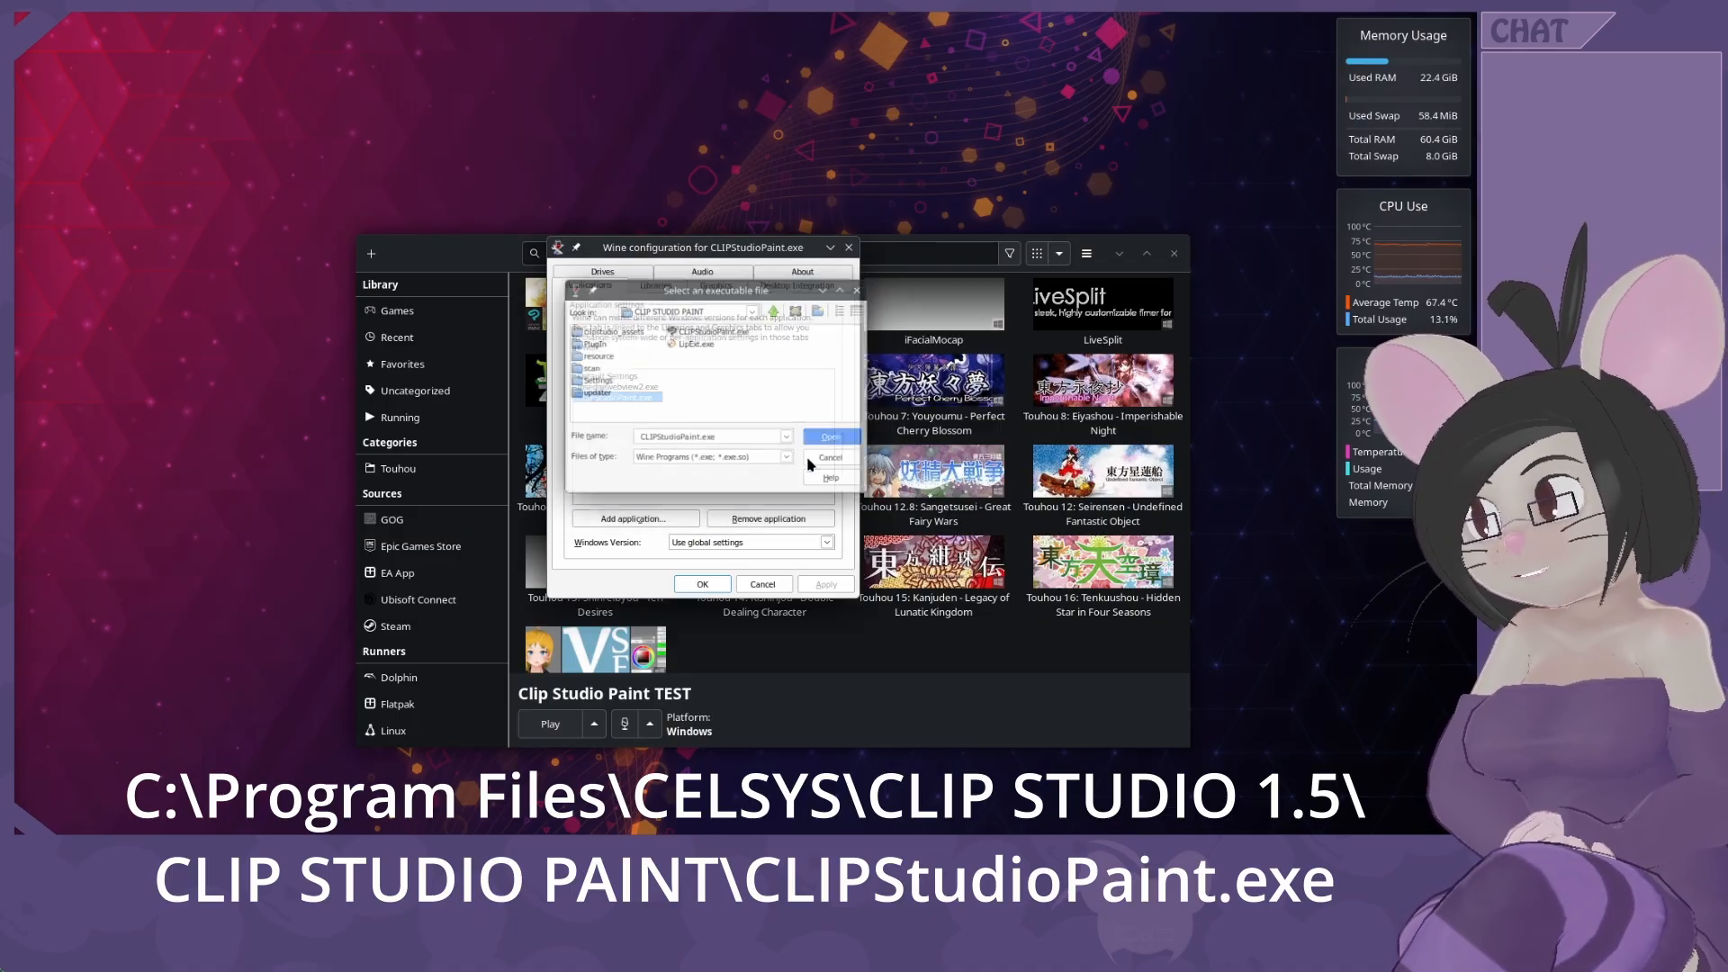
# Set the Windows version for CLIPStudioPaint.exe to Windows 8.1, then apply and close the Wine configuration.
pyautogui.click(763, 546)
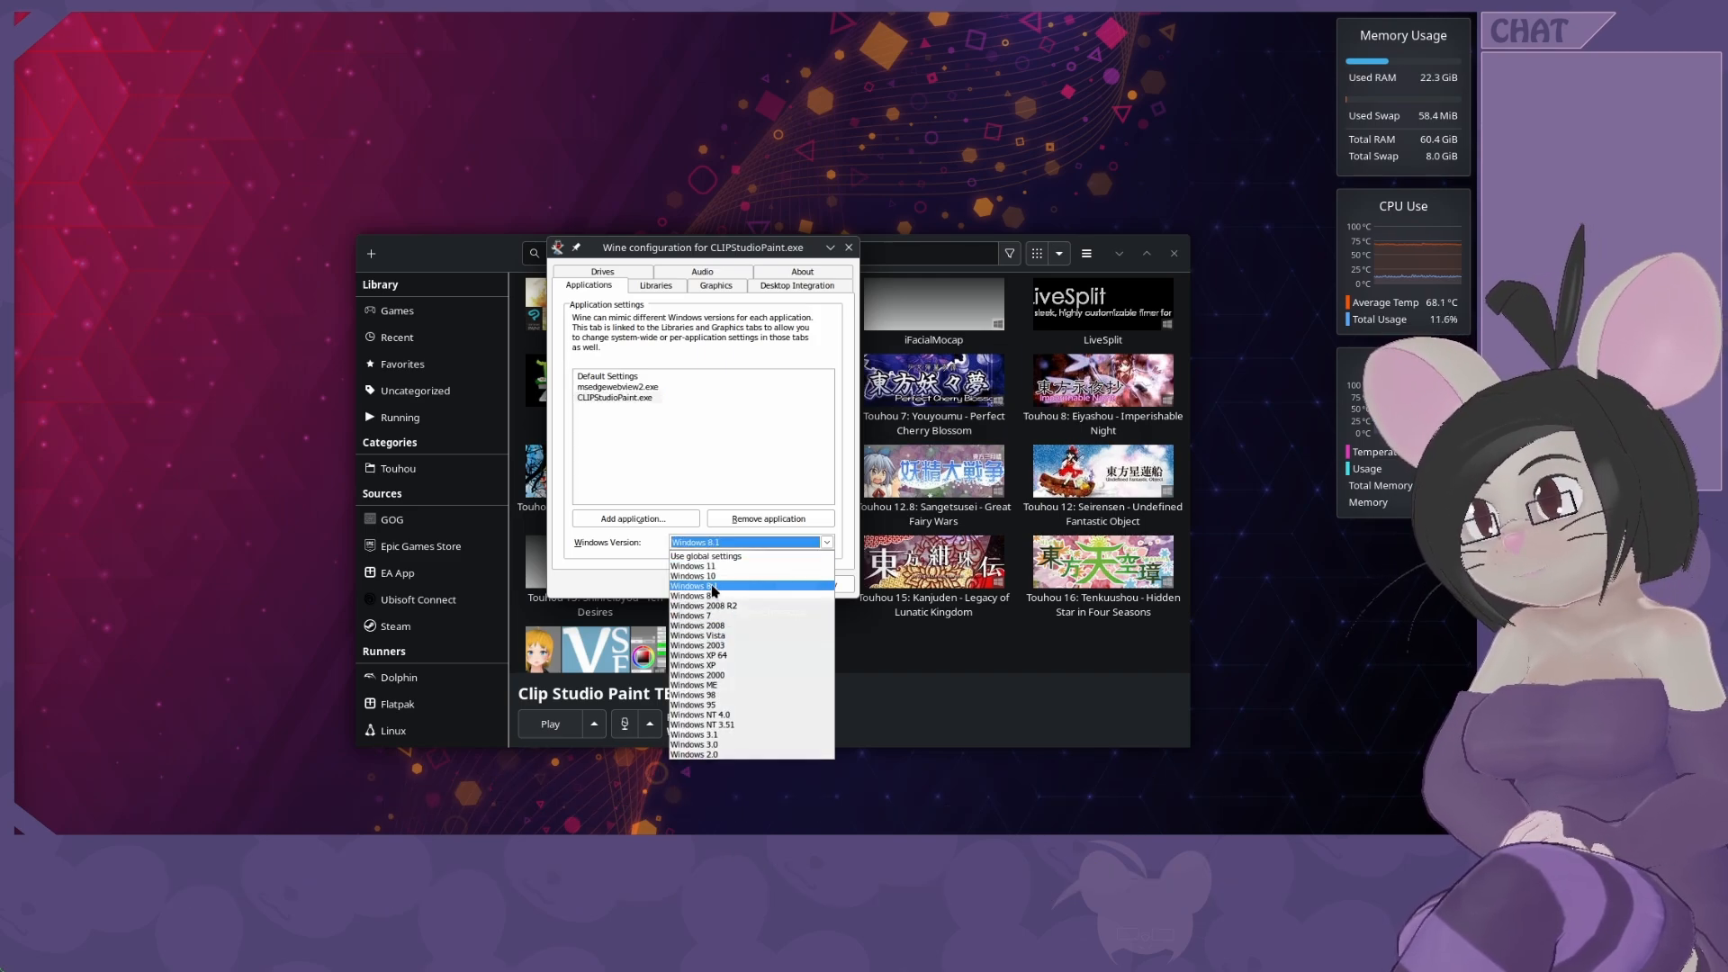
pyautogui.click(713, 586)
pyautogui.click(801, 586)
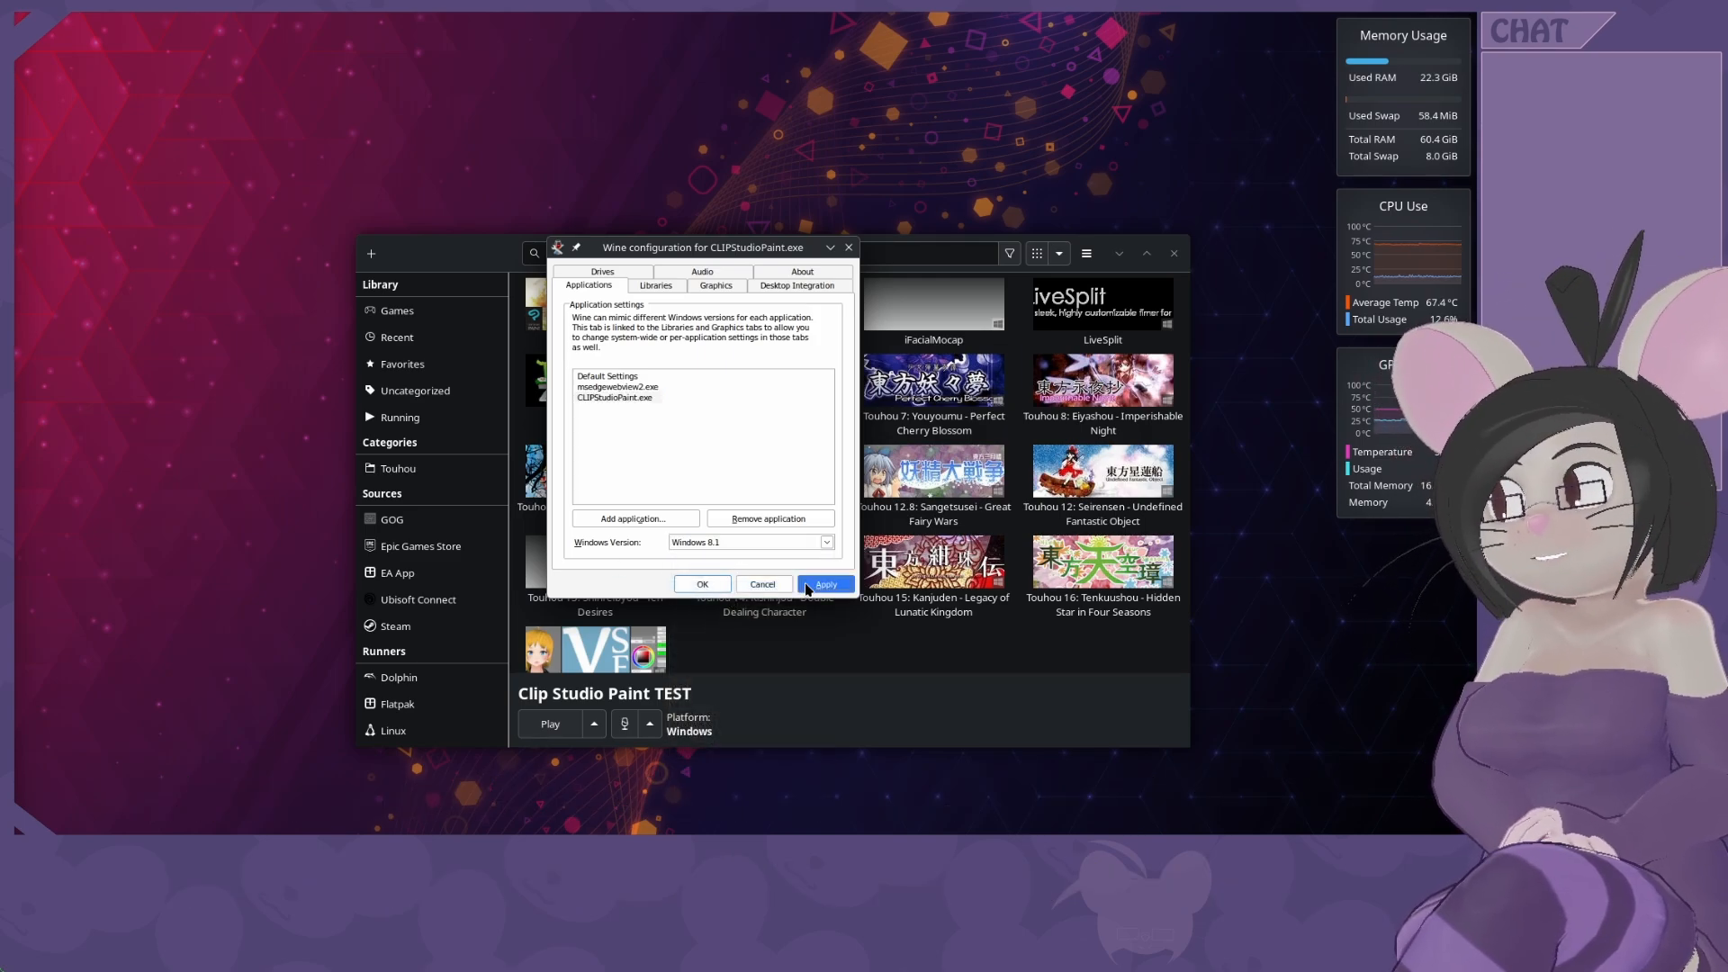
pyautogui.click(717, 585)
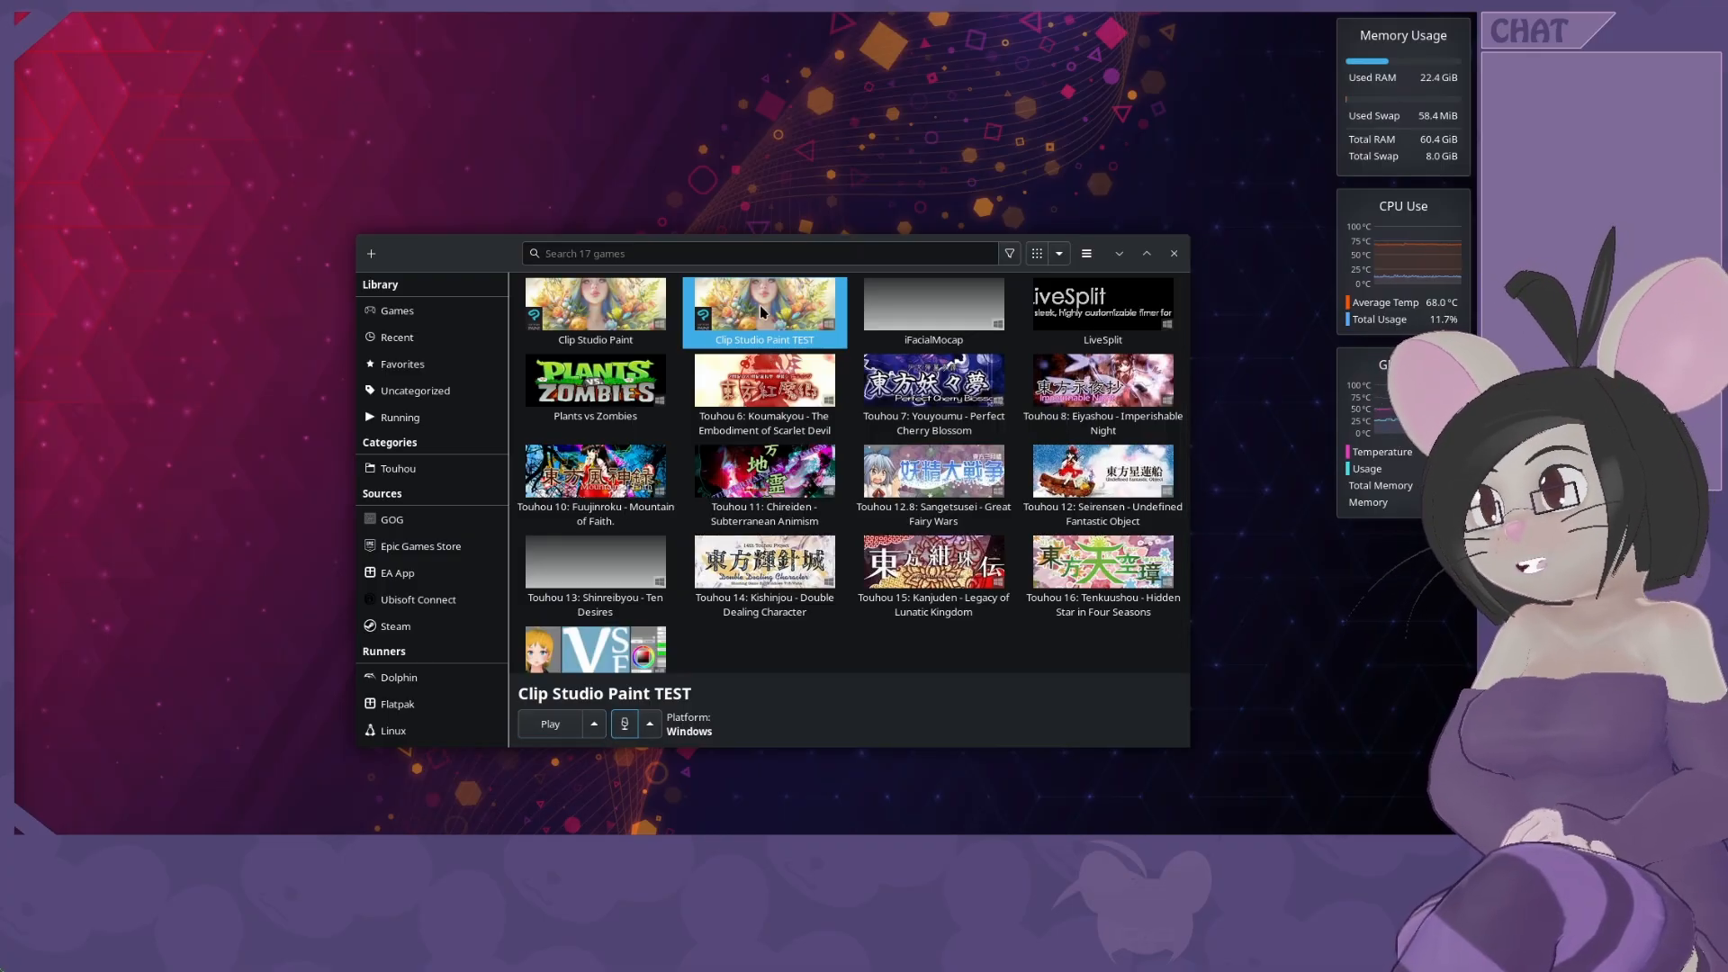
# Open the game options in the configuration of Clip Studio Paint TEST and show its Wine prefix folder in the file manager.
pyautogui.click(594, 724)
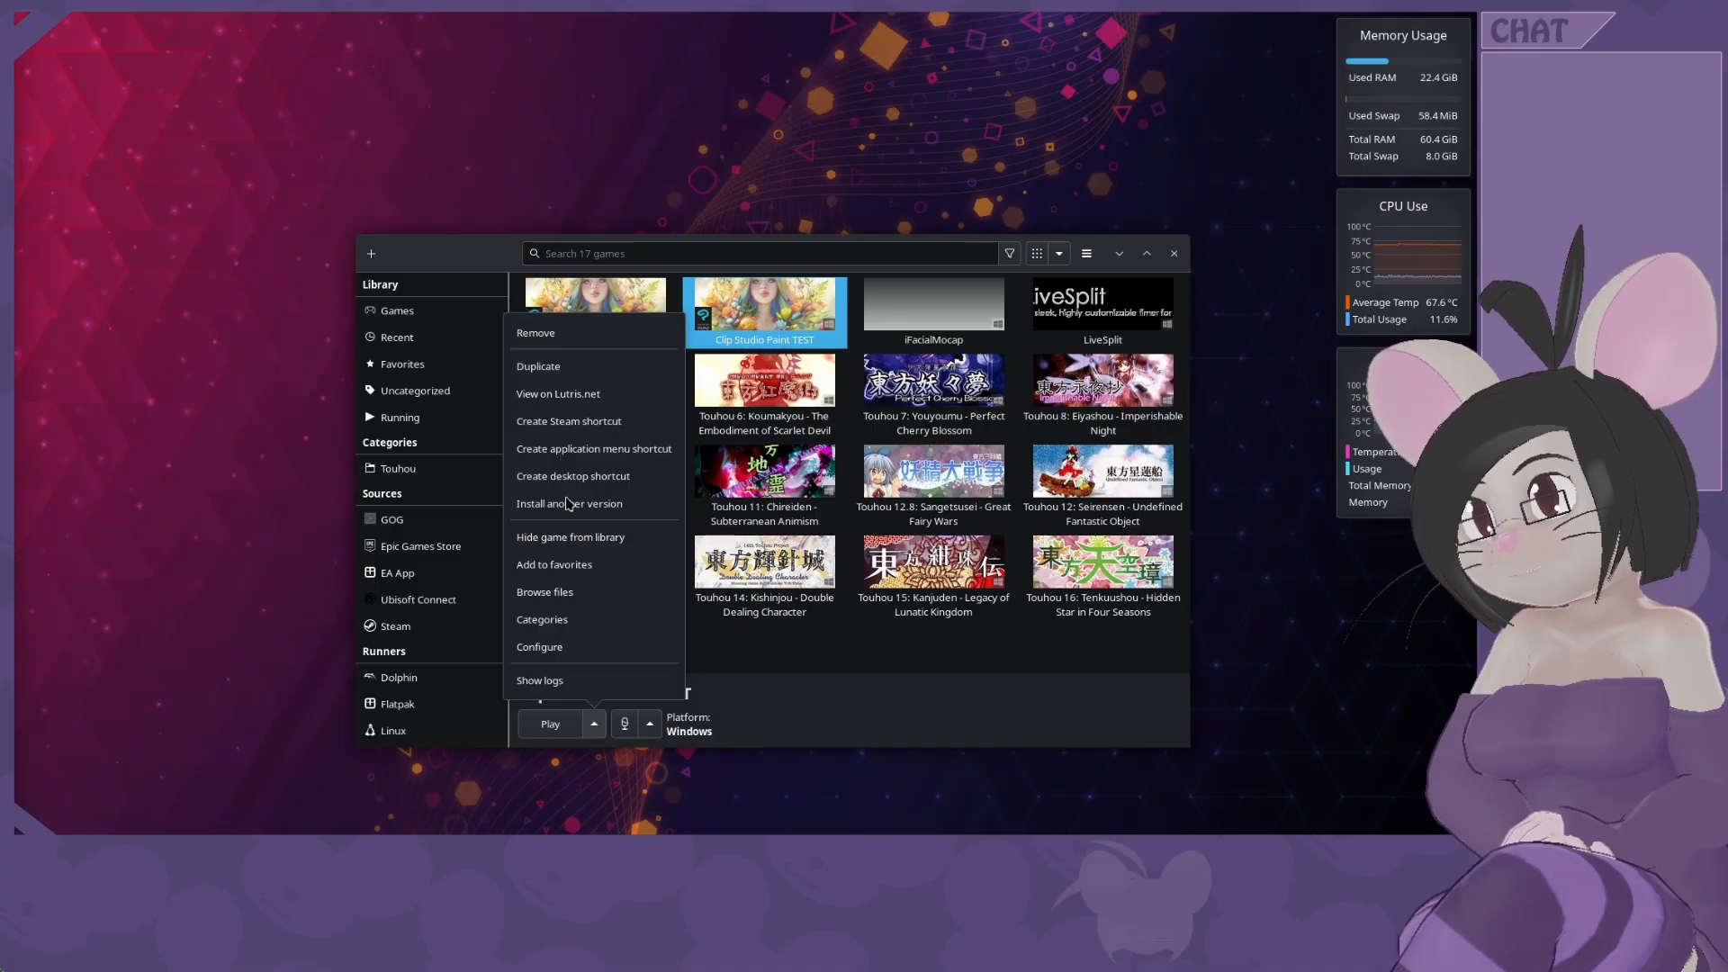
pyautogui.click(547, 648)
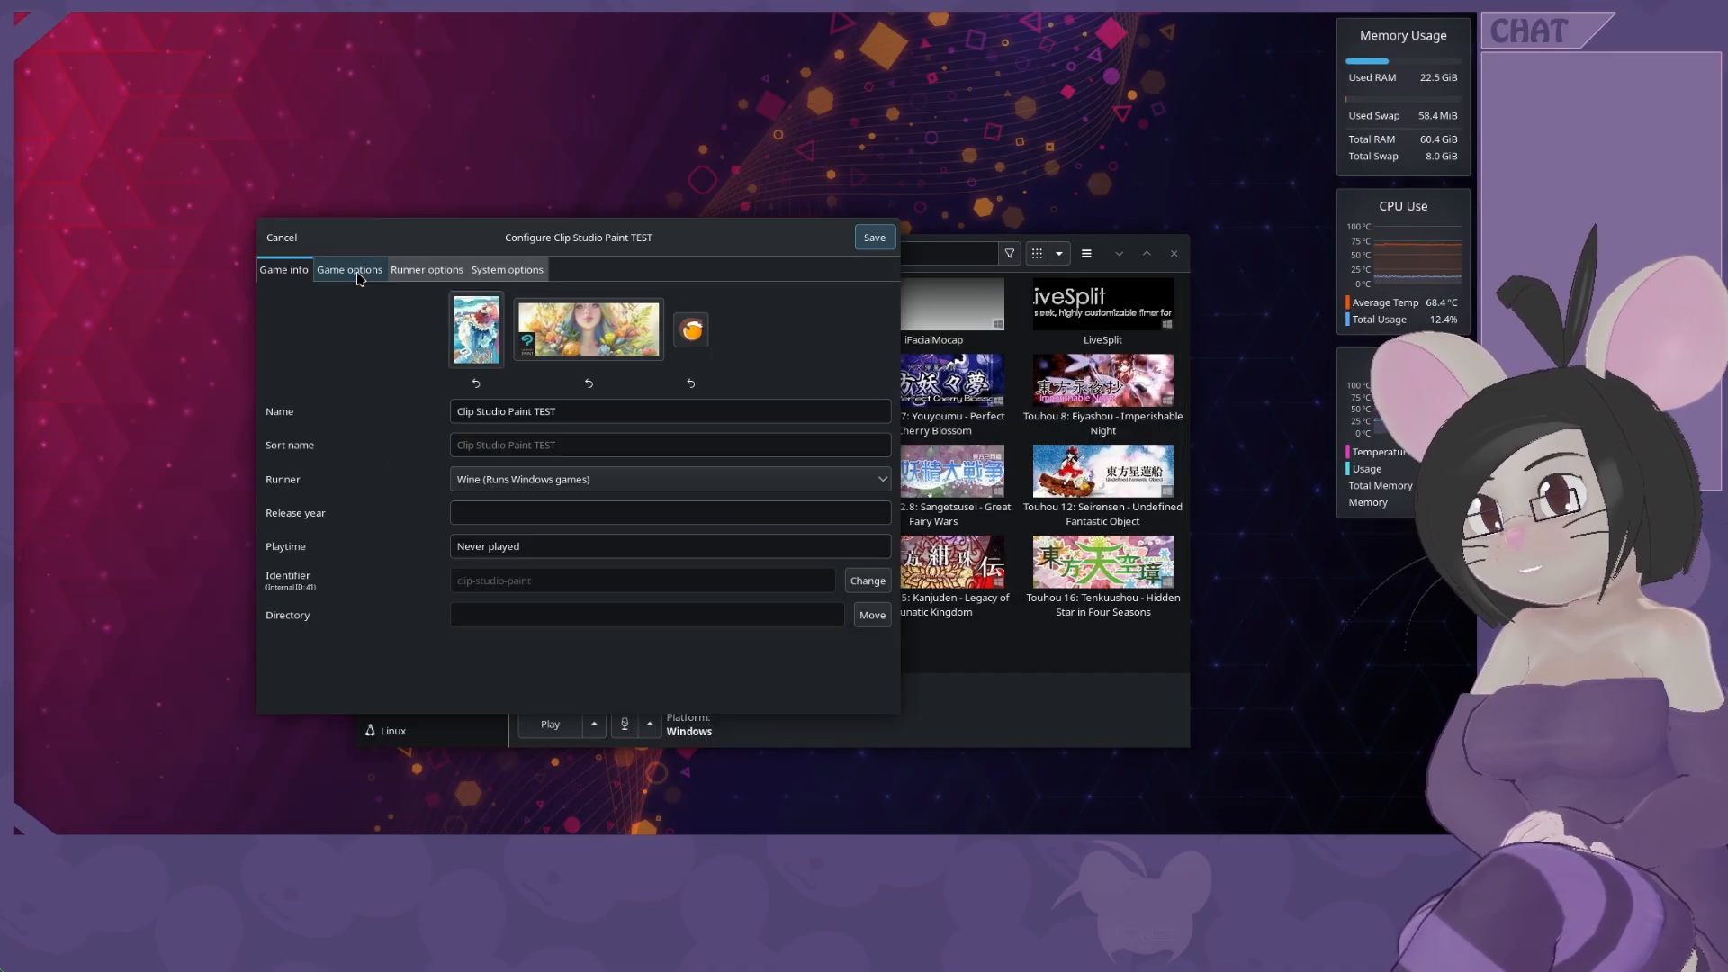
pyautogui.click(357, 274)
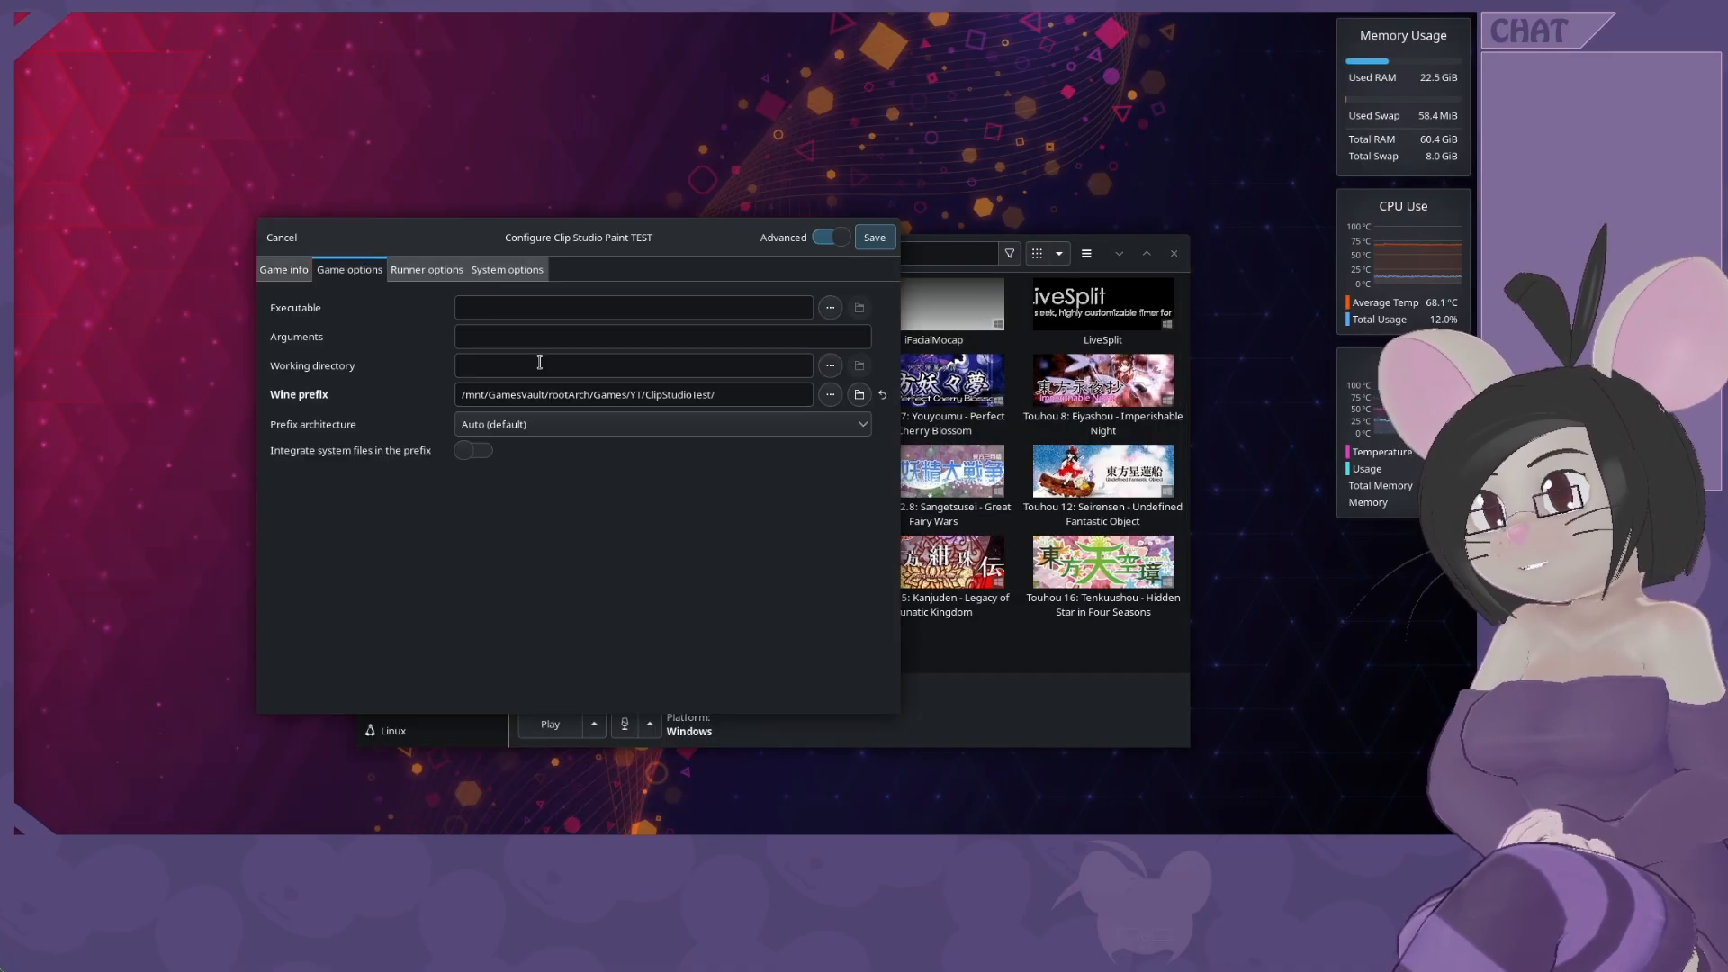
pyautogui.click(829, 308)
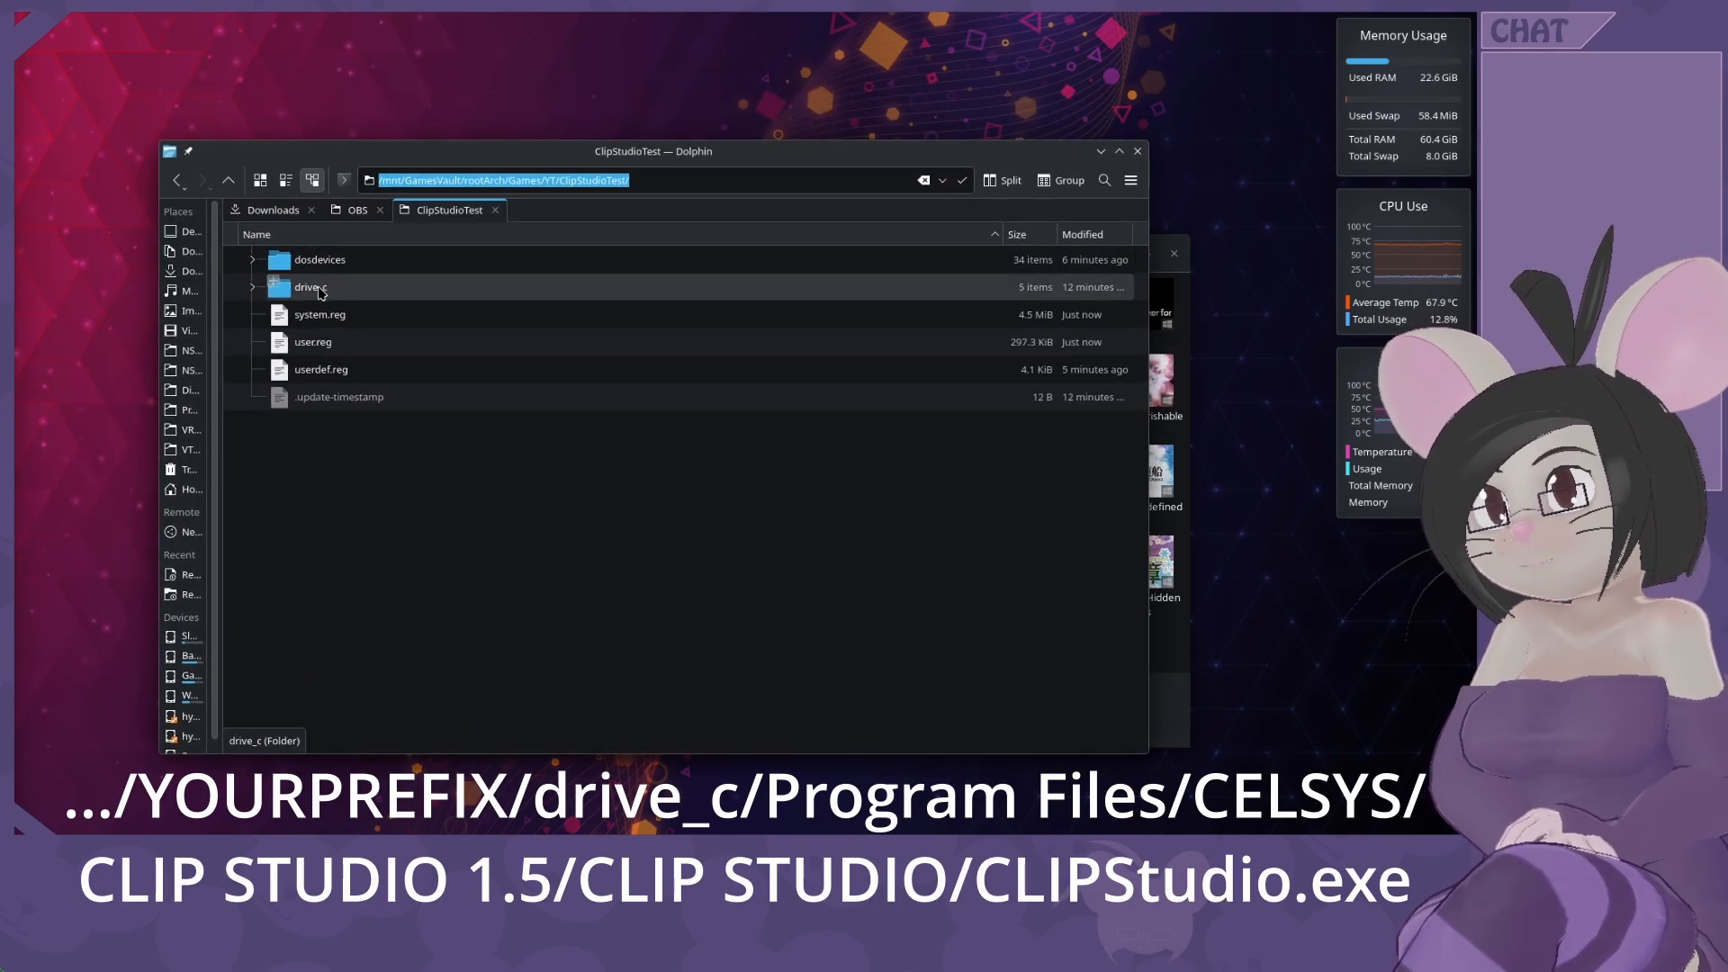
# Copy the location of CLIPStudio.exe from drive_c/Program Files/CELSYS/CLIP STUDIO 1.5/CLIP STUDIO in the prefix folder.
pyautogui.doubleClick(320, 288)
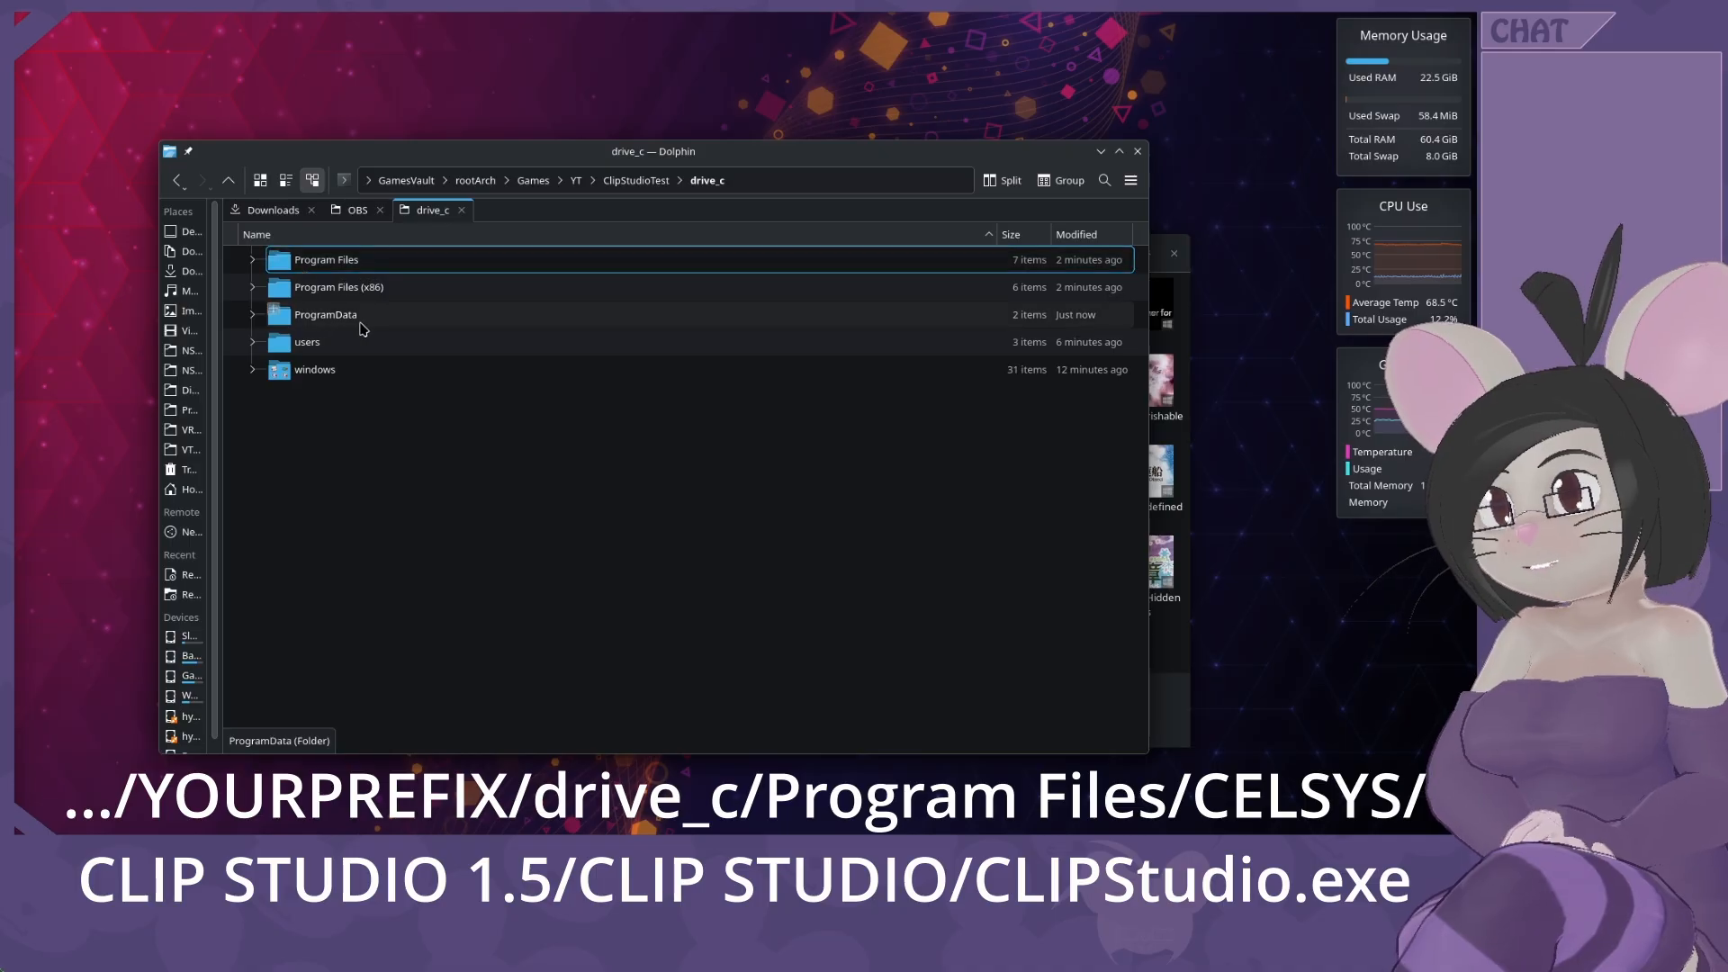
pyautogui.doubleClick(352, 266)
pyautogui.doubleClick(347, 264)
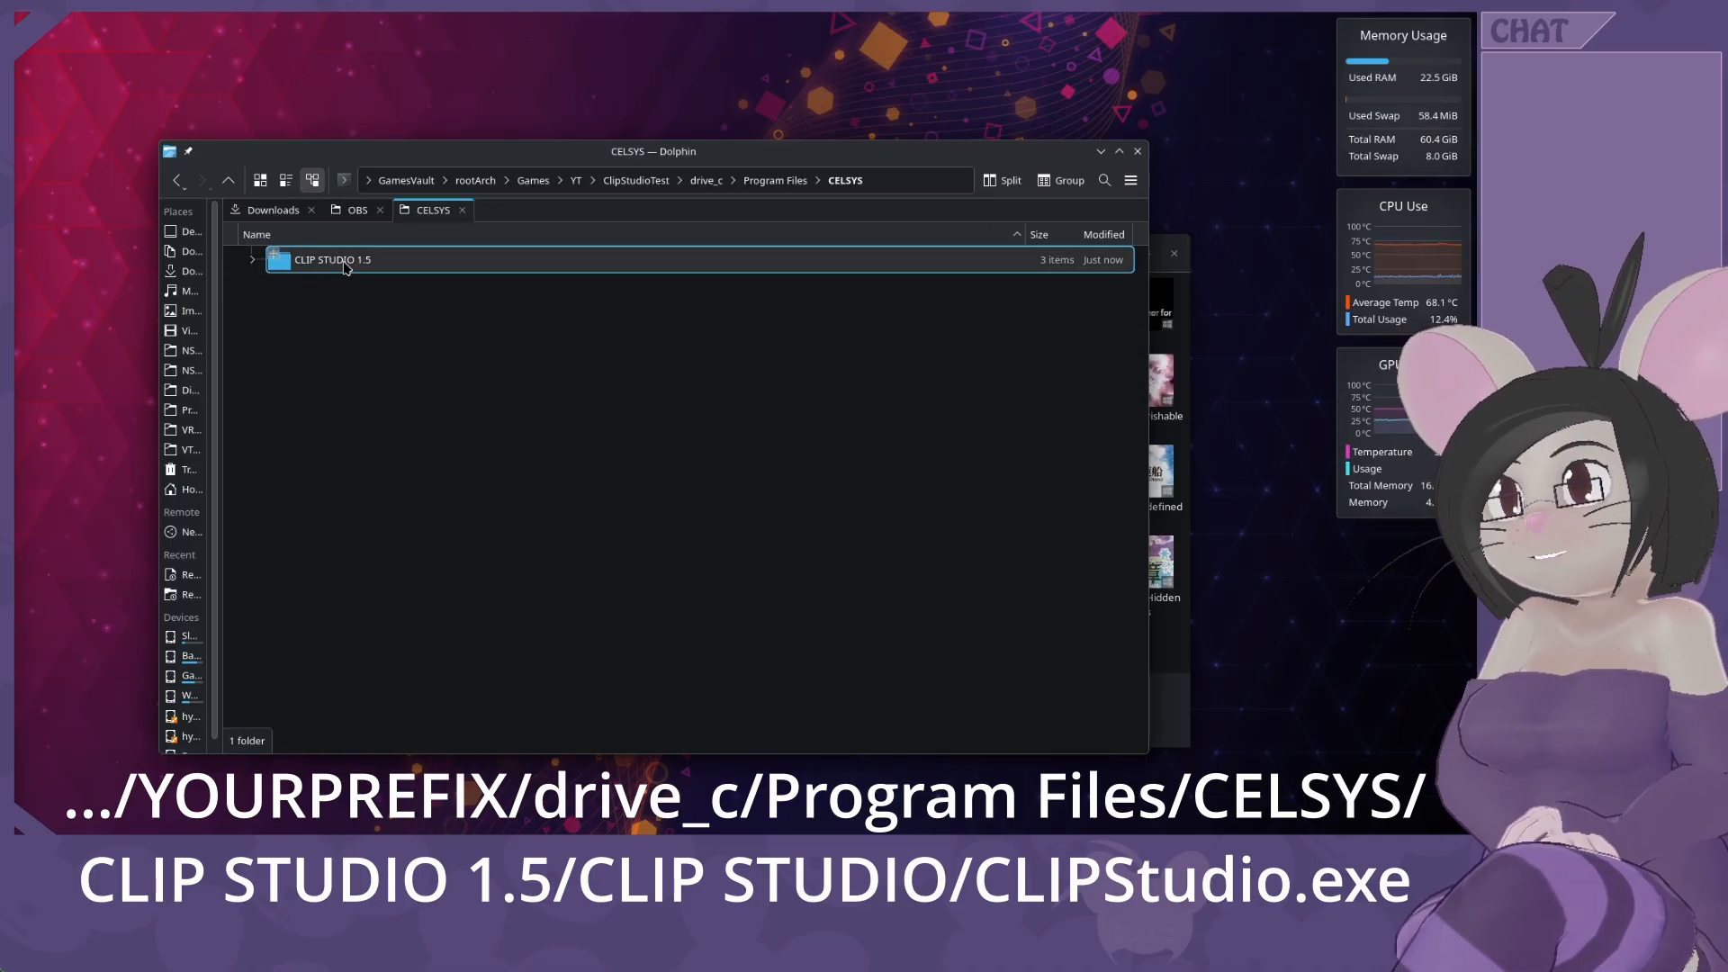
pyautogui.doubleClick(344, 267)
pyautogui.doubleClick(346, 261)
pyautogui.scroll(-5, 408, 403)
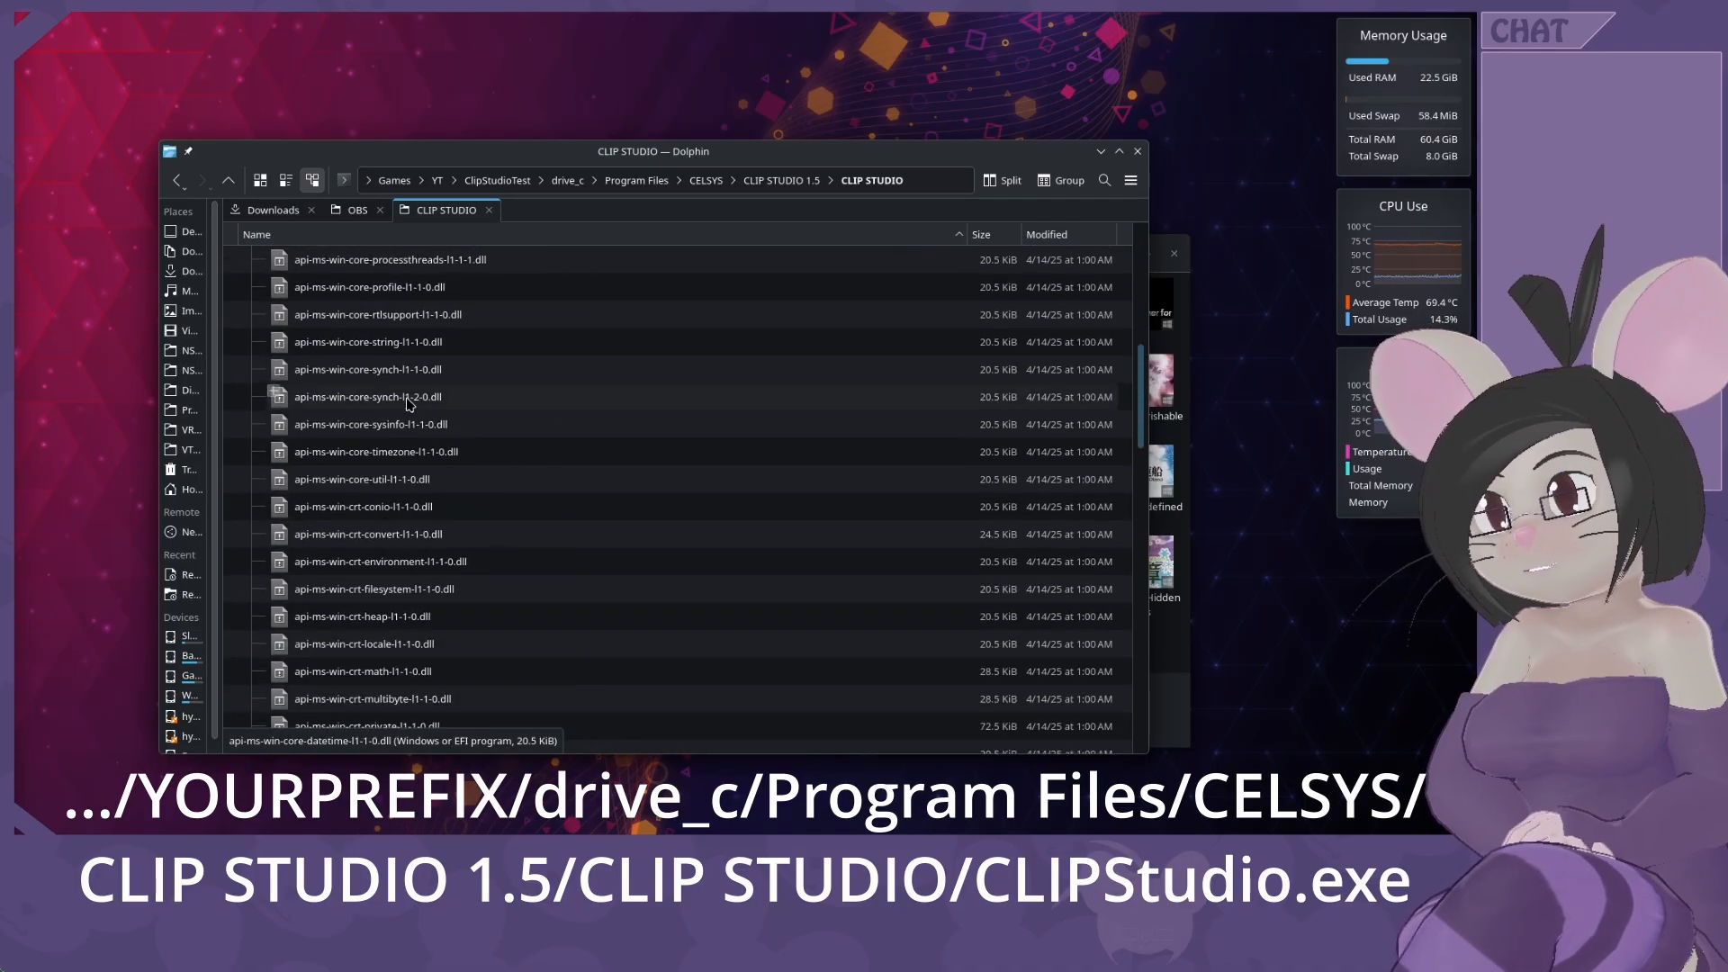
pyautogui.scroll(-4, 407, 403)
pyautogui.scroll(-3, 408, 403)
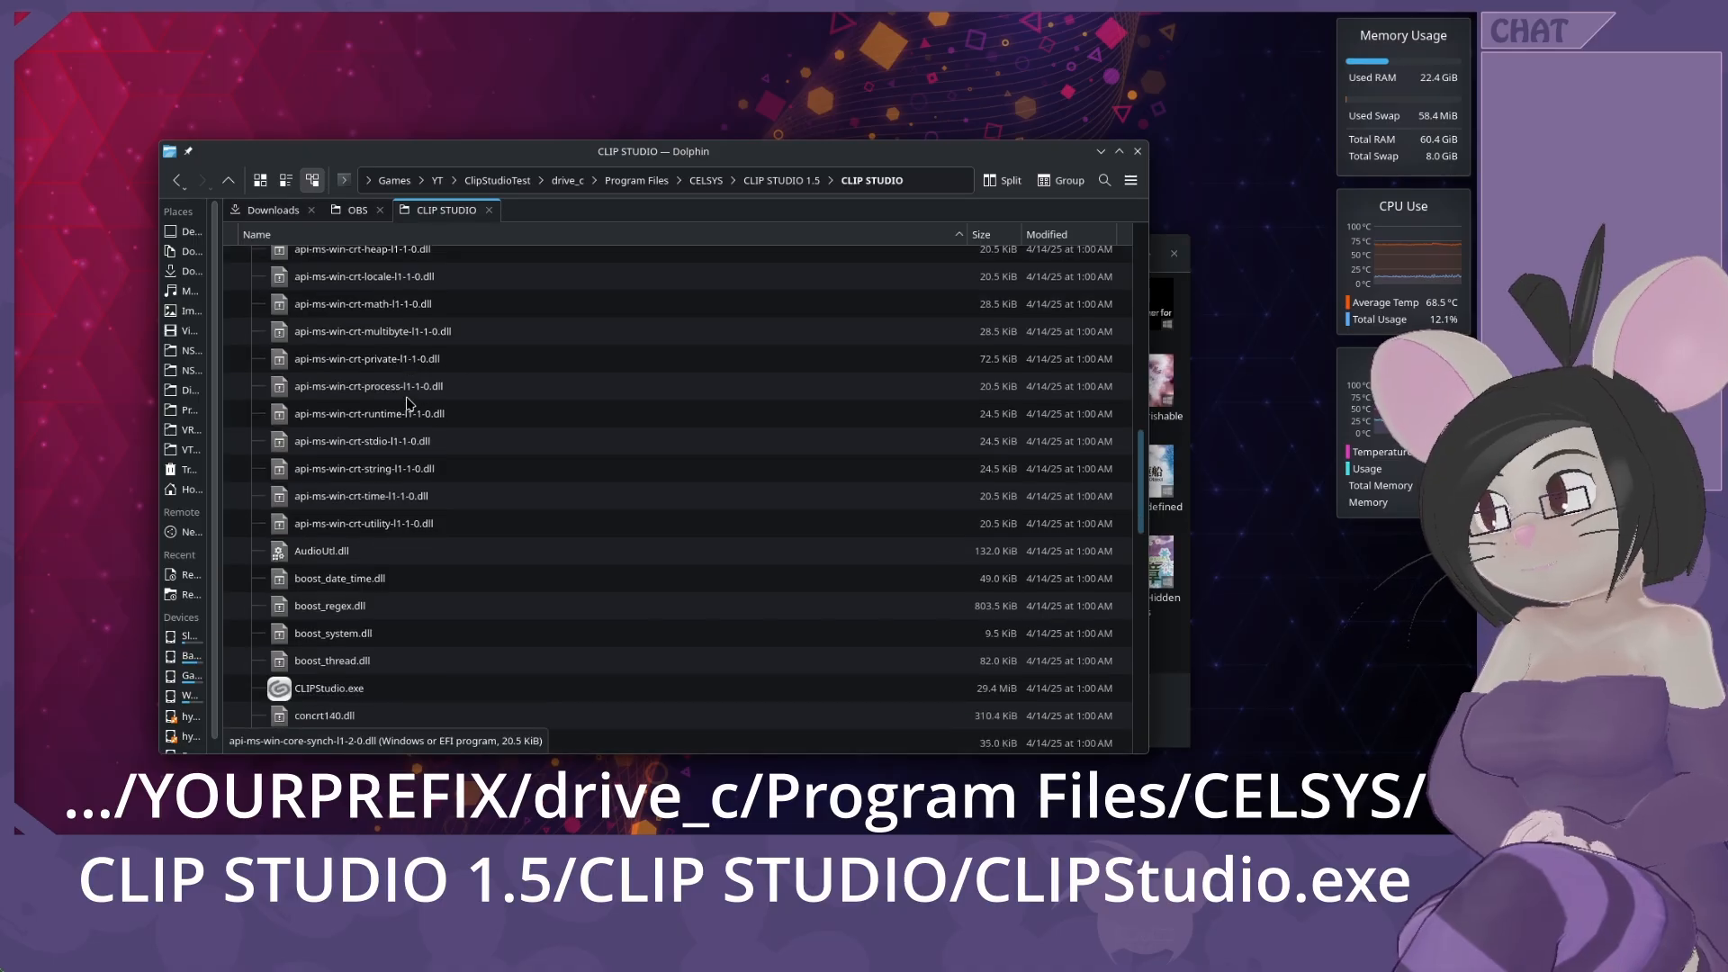
pyautogui.click(342, 491)
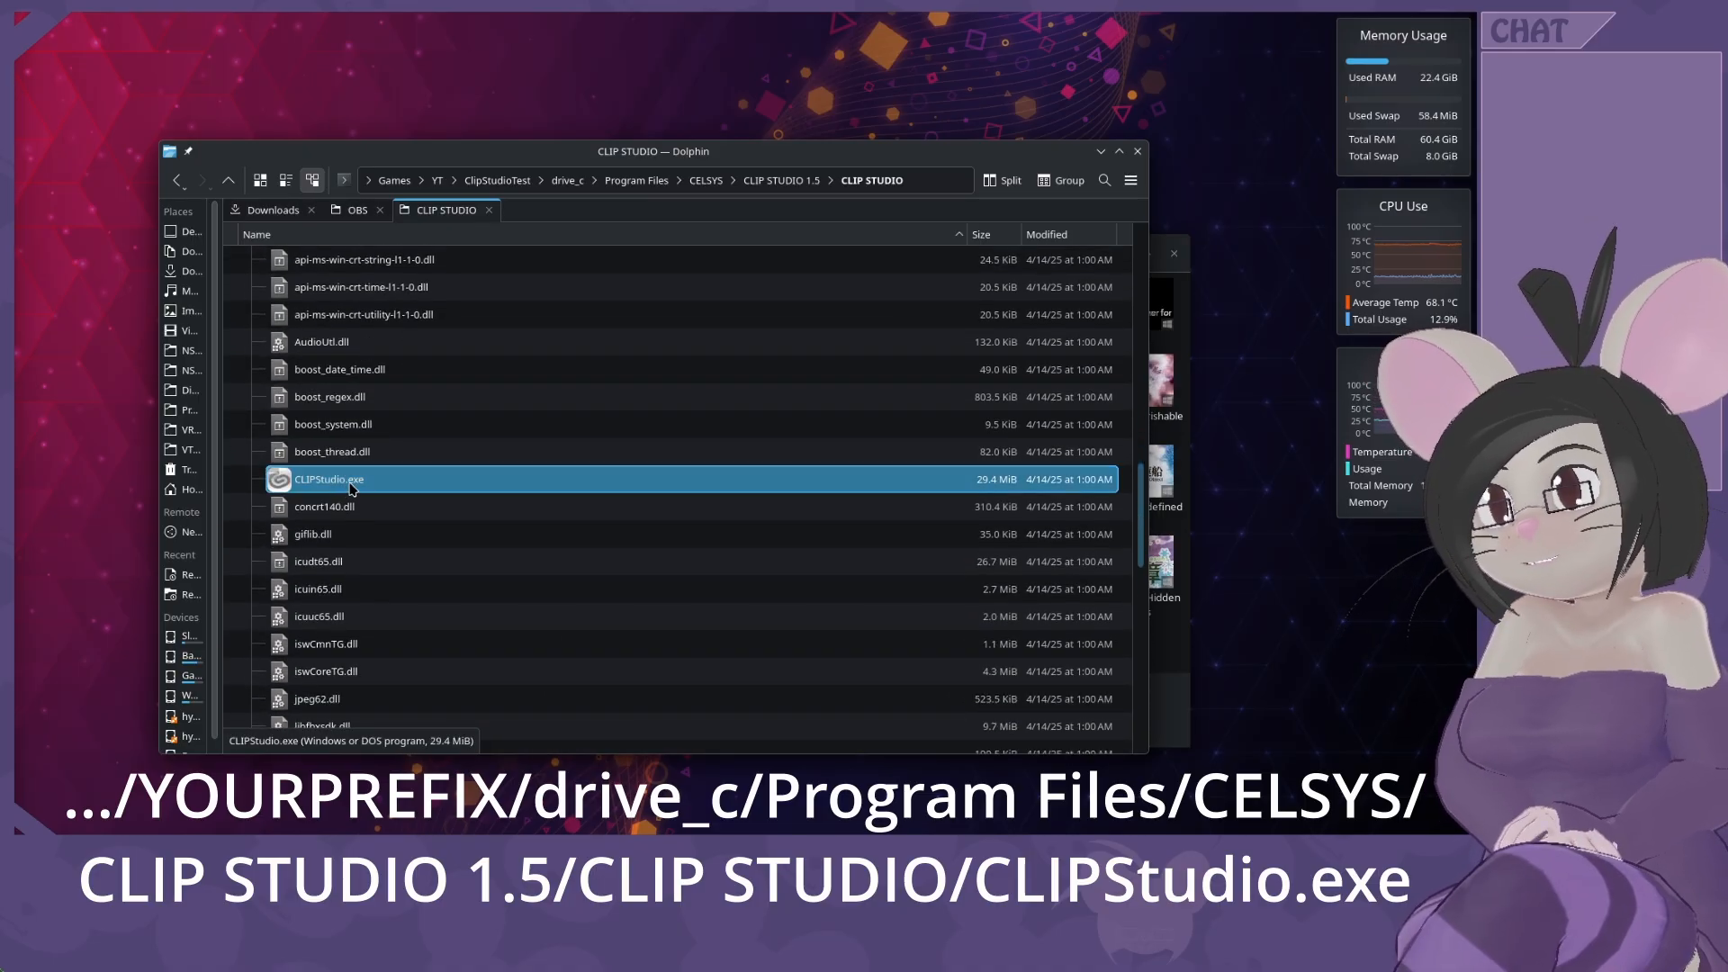
pyautogui.rightClick(371, 480)
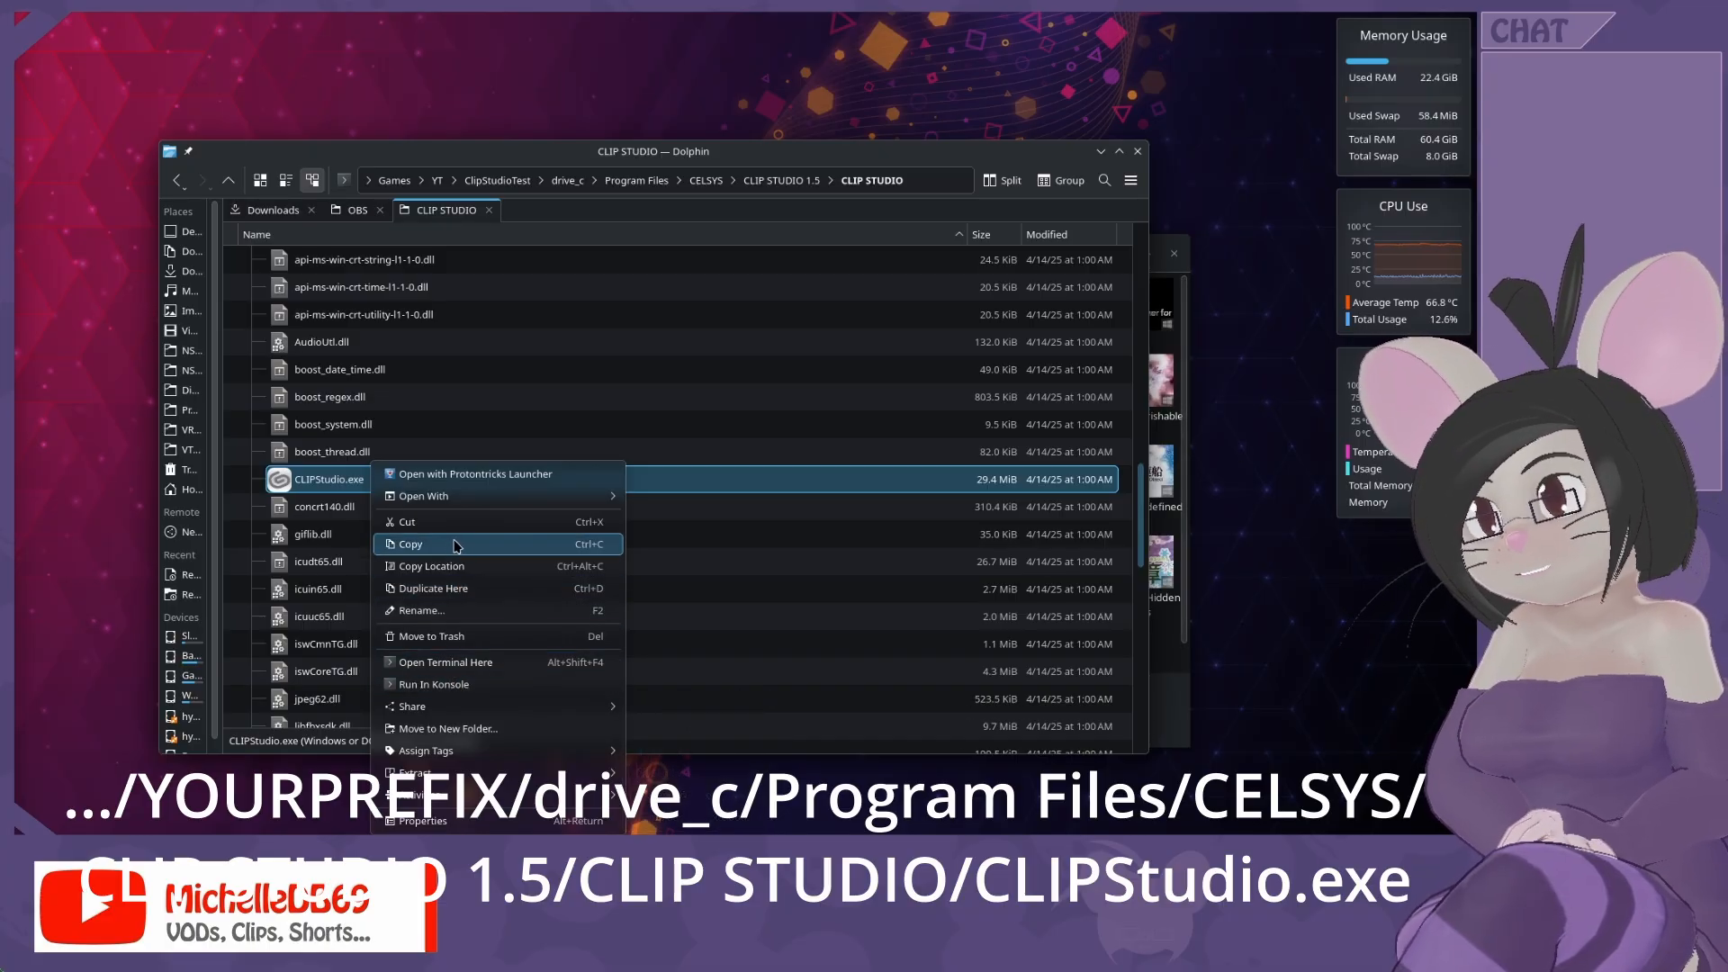
pyautogui.click(449, 570)
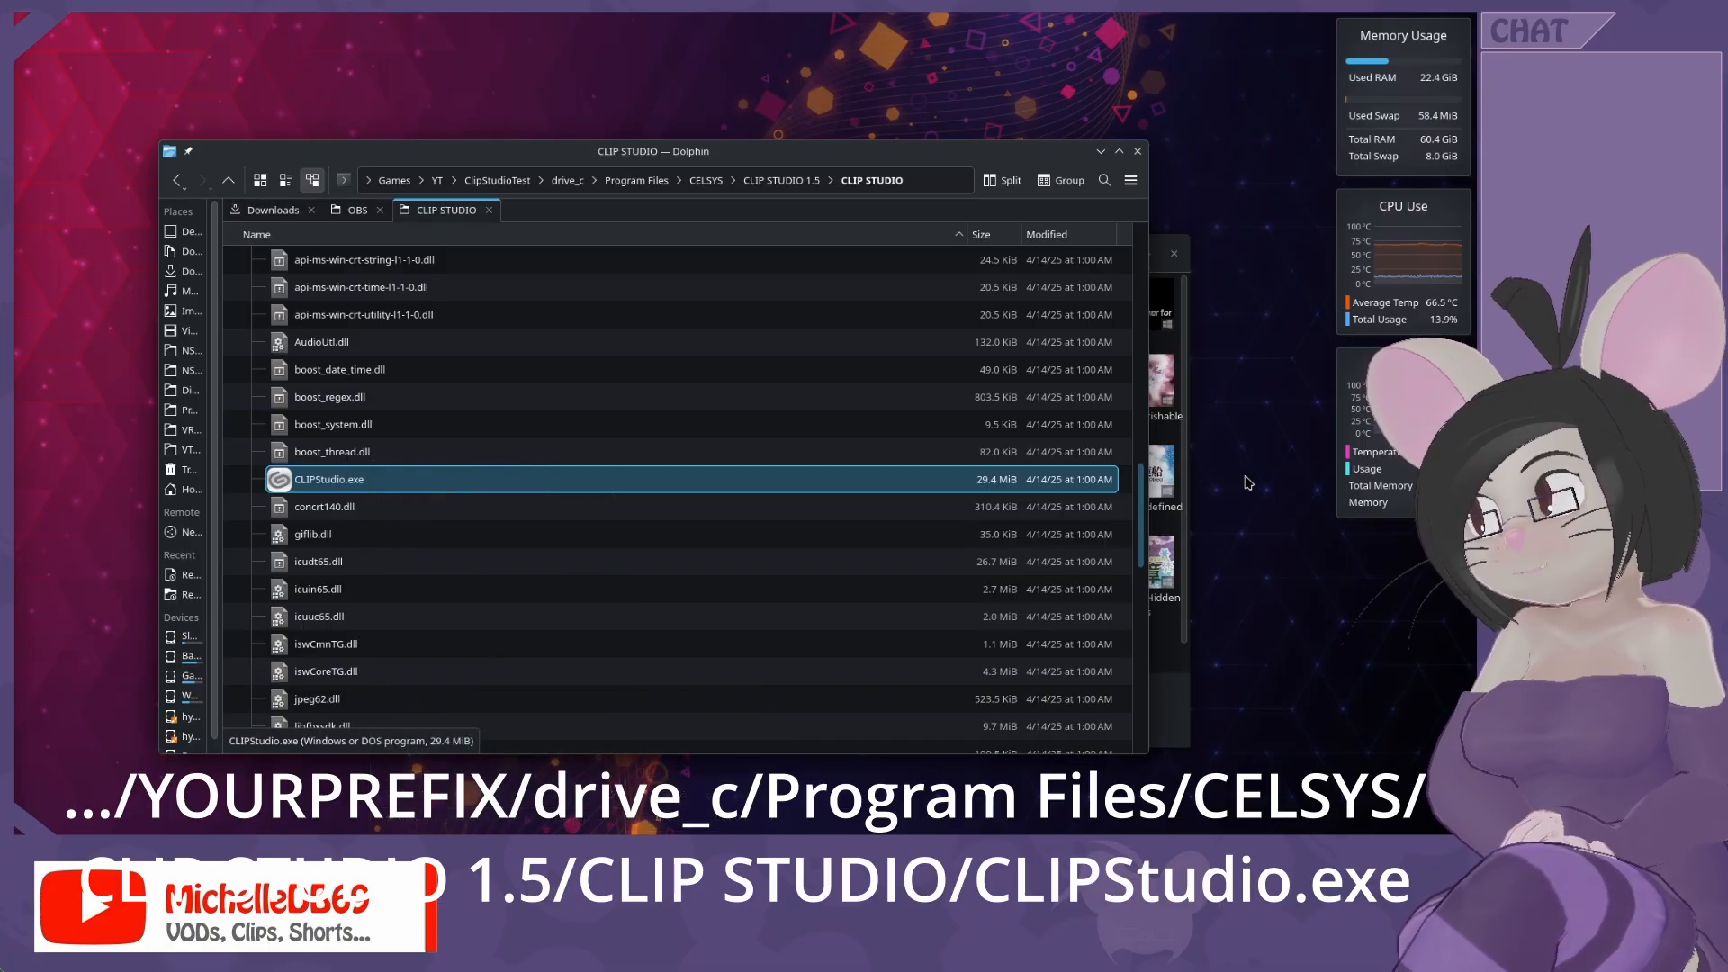
# Set the executable of Clip Studio Paint TEST to the copied path of CLIPStudio.exe and save the configuration.
pyautogui.click(1150, 538)
pyautogui.click(570, 306)
pyautogui.write('/mnt/GamesVault/rootArch/Games/YT/ClipStudioTest/drive_c/Program Files/CELSYS/CLIP STUDIO 1.5/CLIP STUDIO/CLIPStudio.exe')
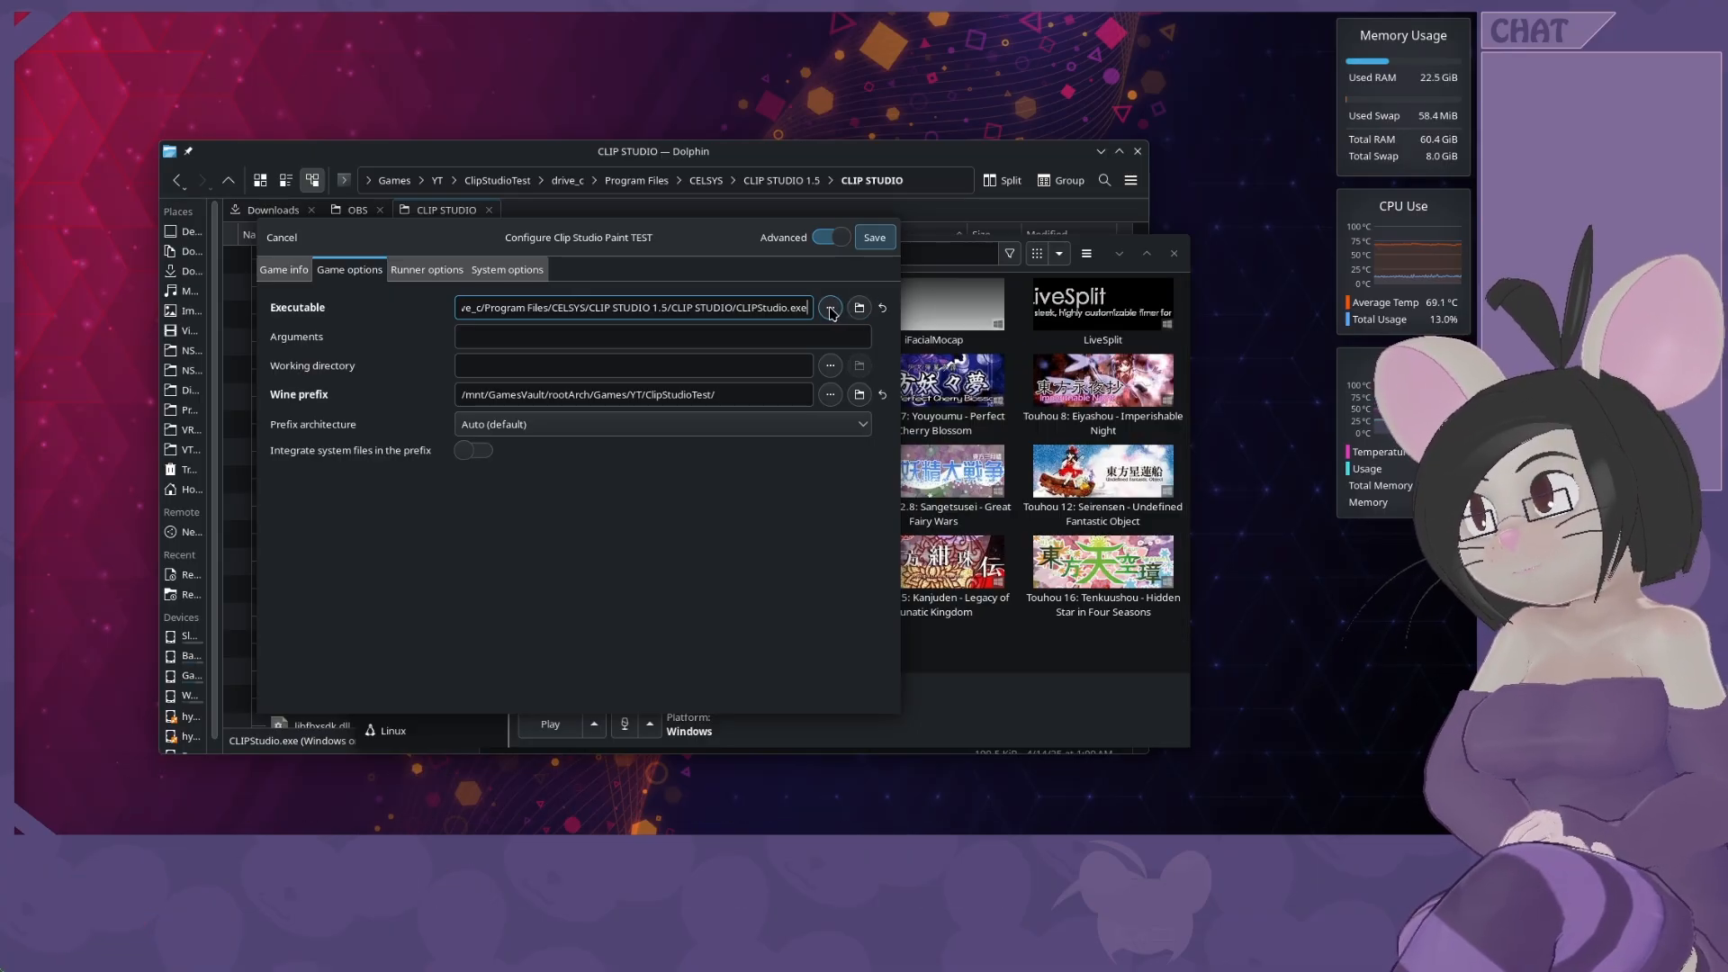
pyautogui.click(873, 238)
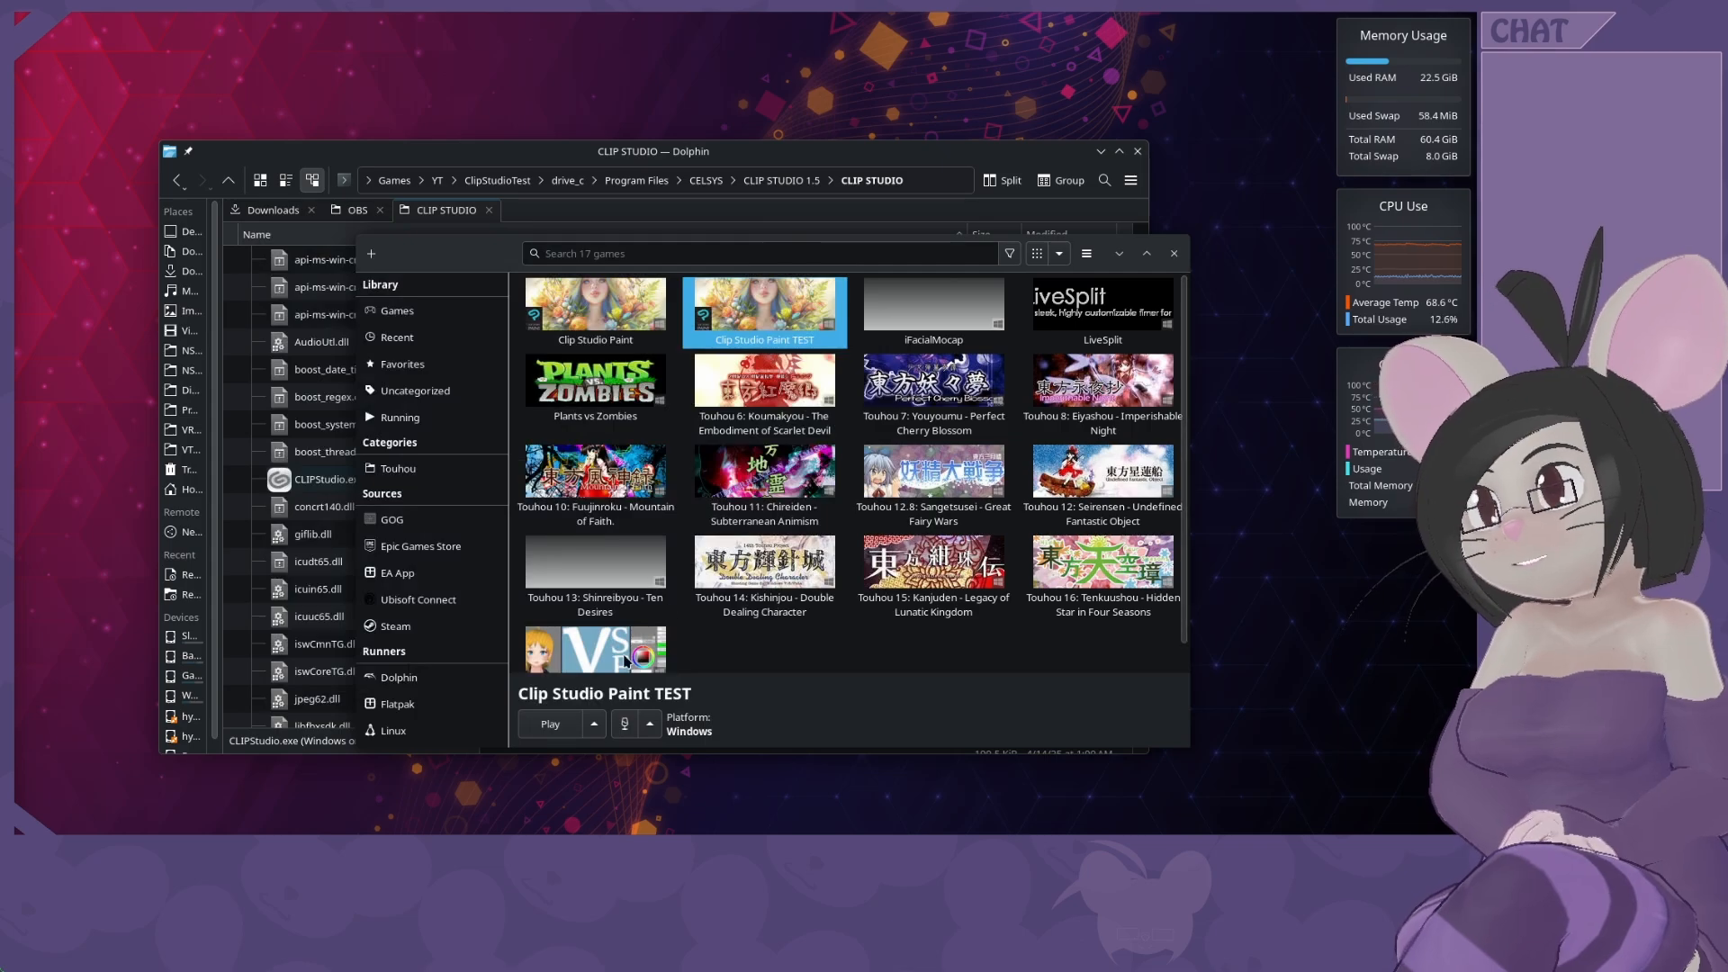
# Launch Clip Studio Paint TEST and switch off Support bug fixes and Help with quality improvement in the usage information prompt.
pyautogui.click(552, 724)
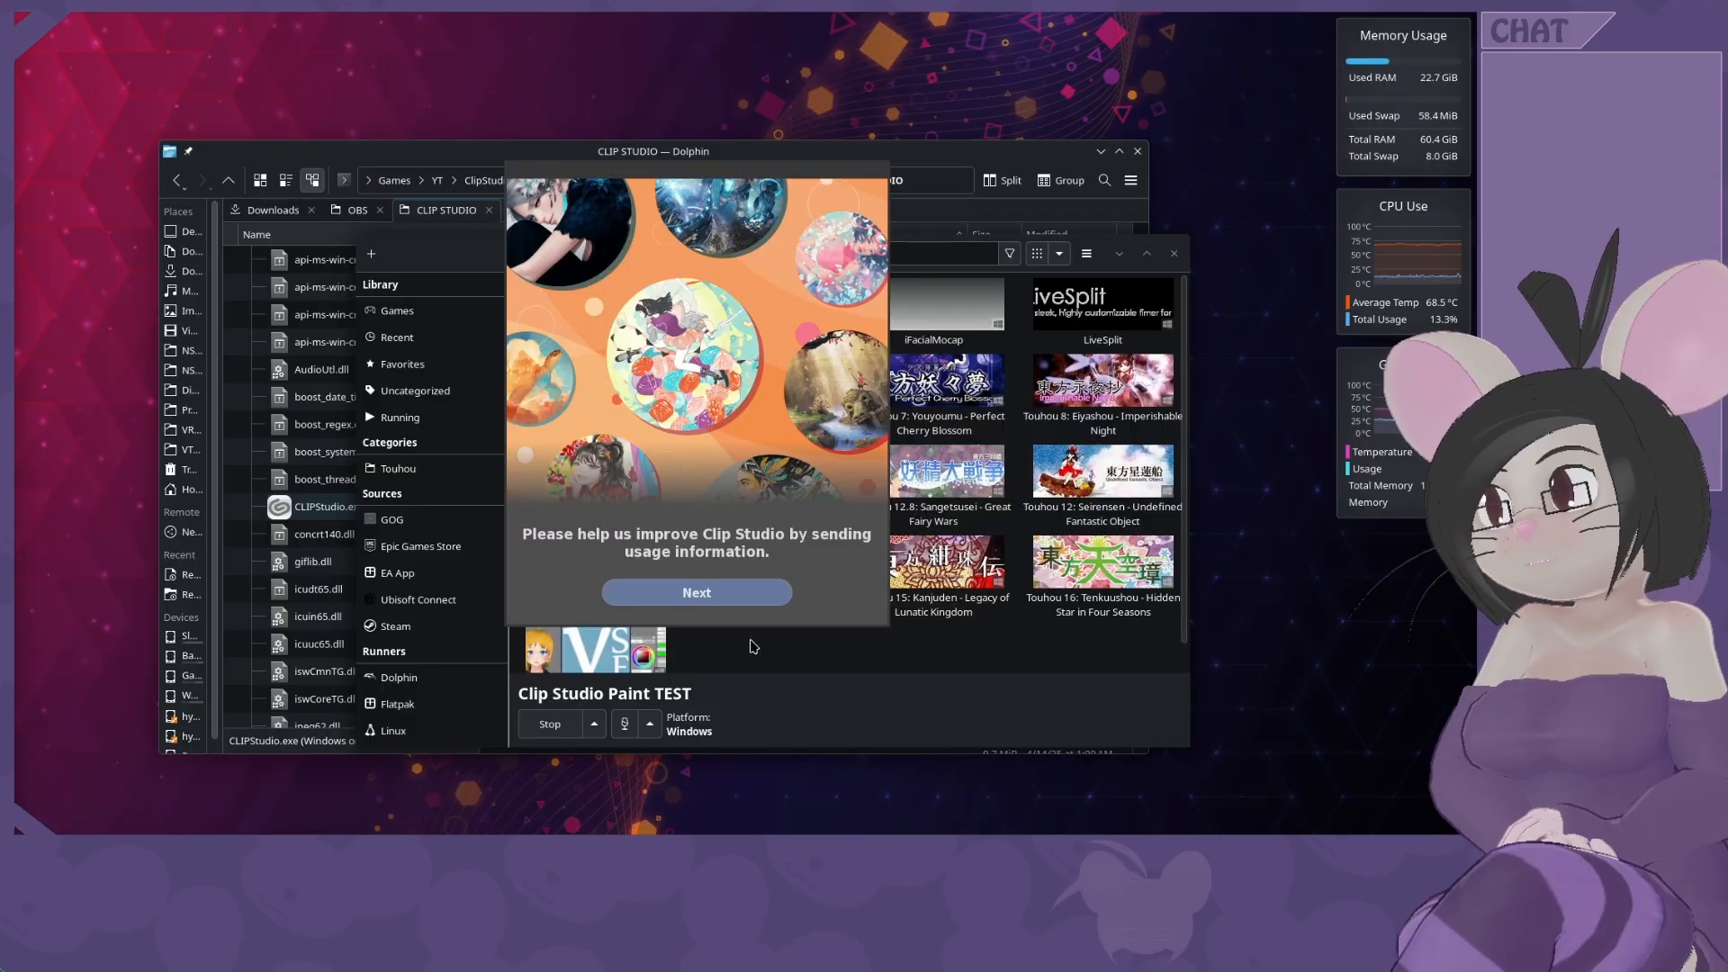
pyautogui.click(677, 591)
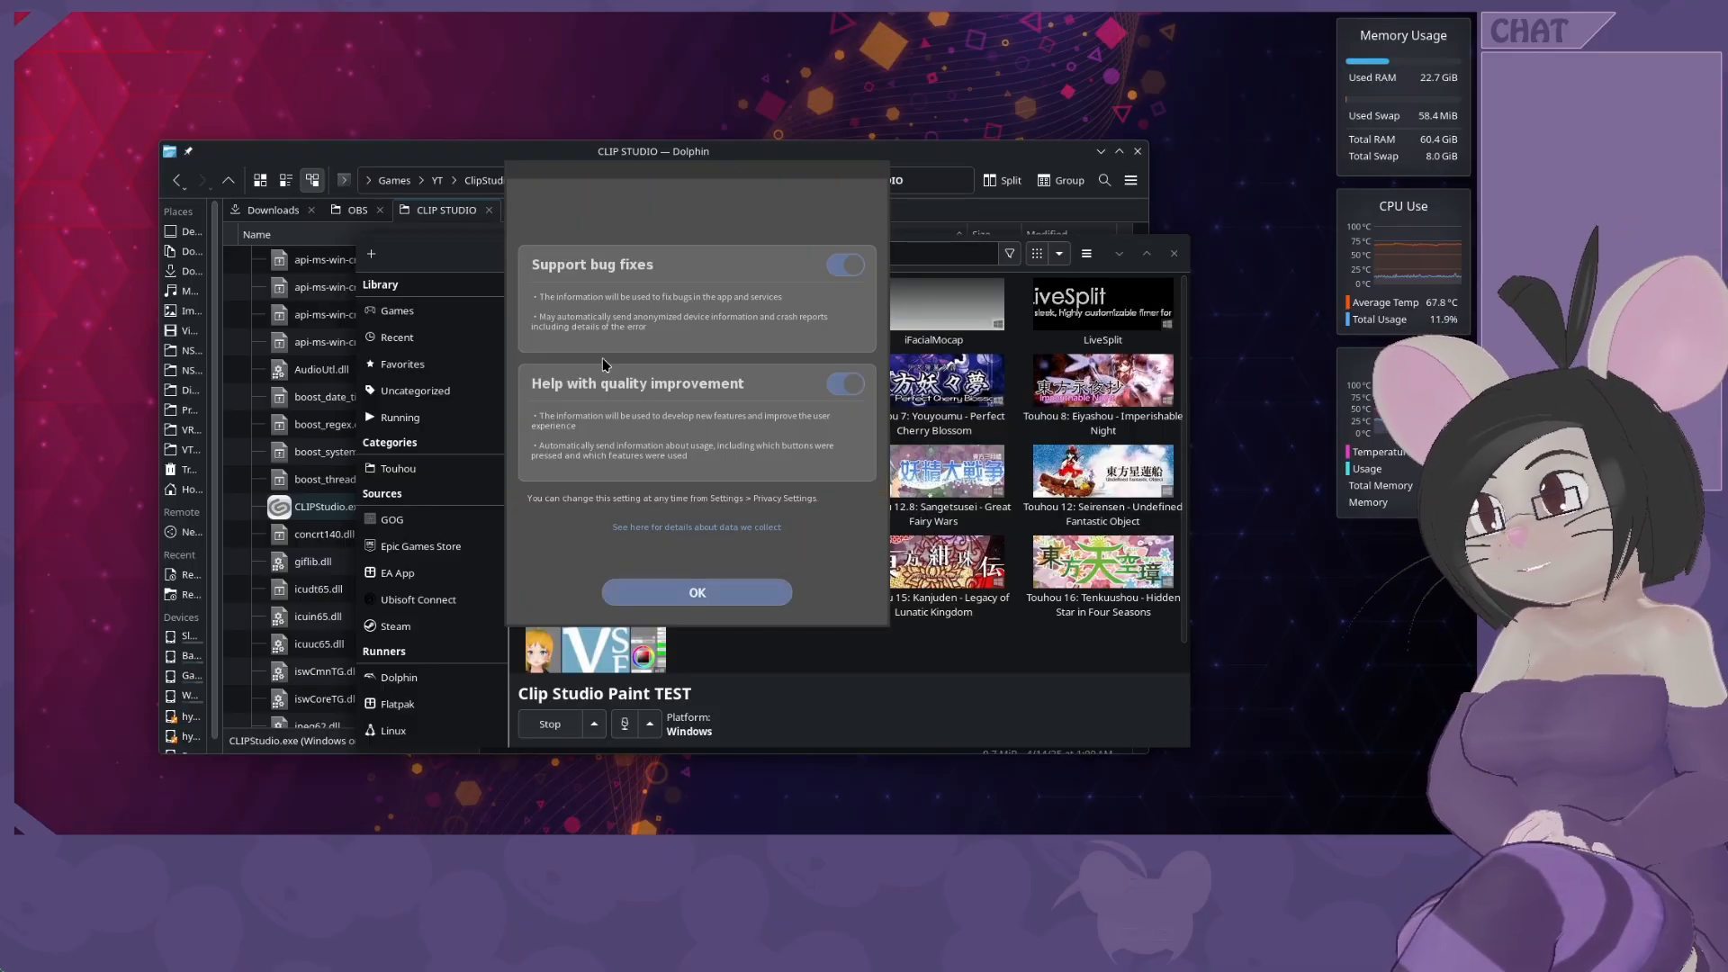
pyautogui.click(846, 264)
pyautogui.click(846, 383)
pyautogui.click(695, 592)
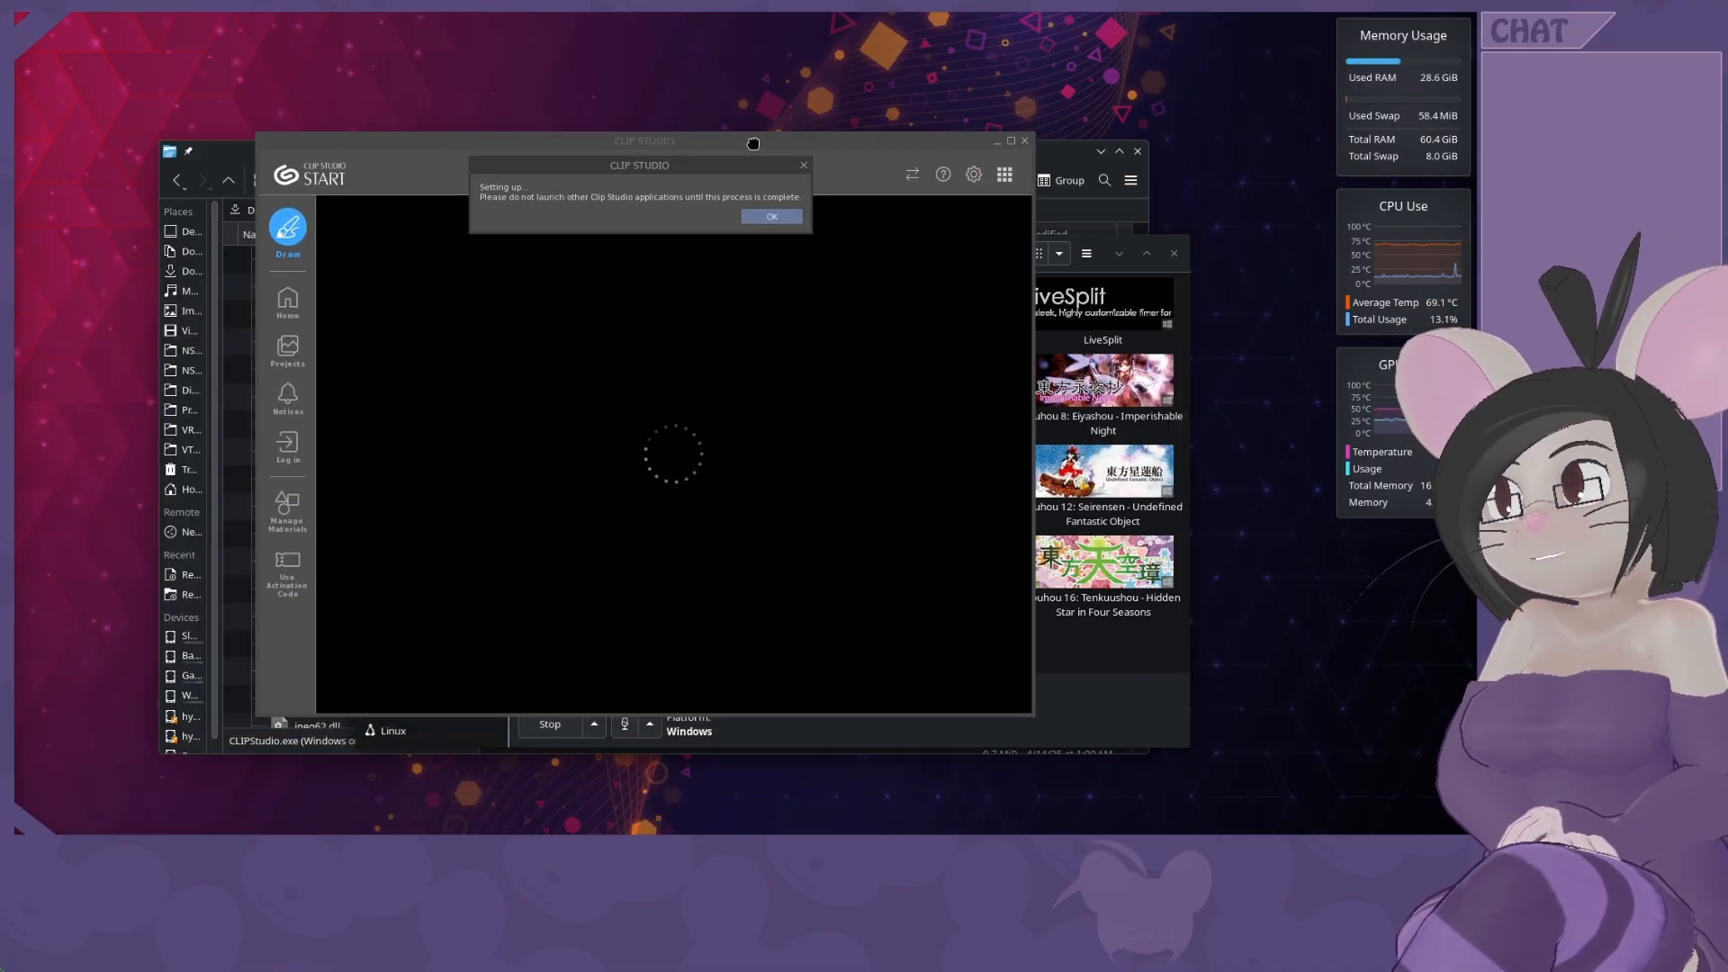
# Dismiss the CLIP STUDIO setup notice and accept the download of the additional materials provided by CELSYS.
pyautogui.moveTo(754, 144); pyautogui.dragTo(706, 236)
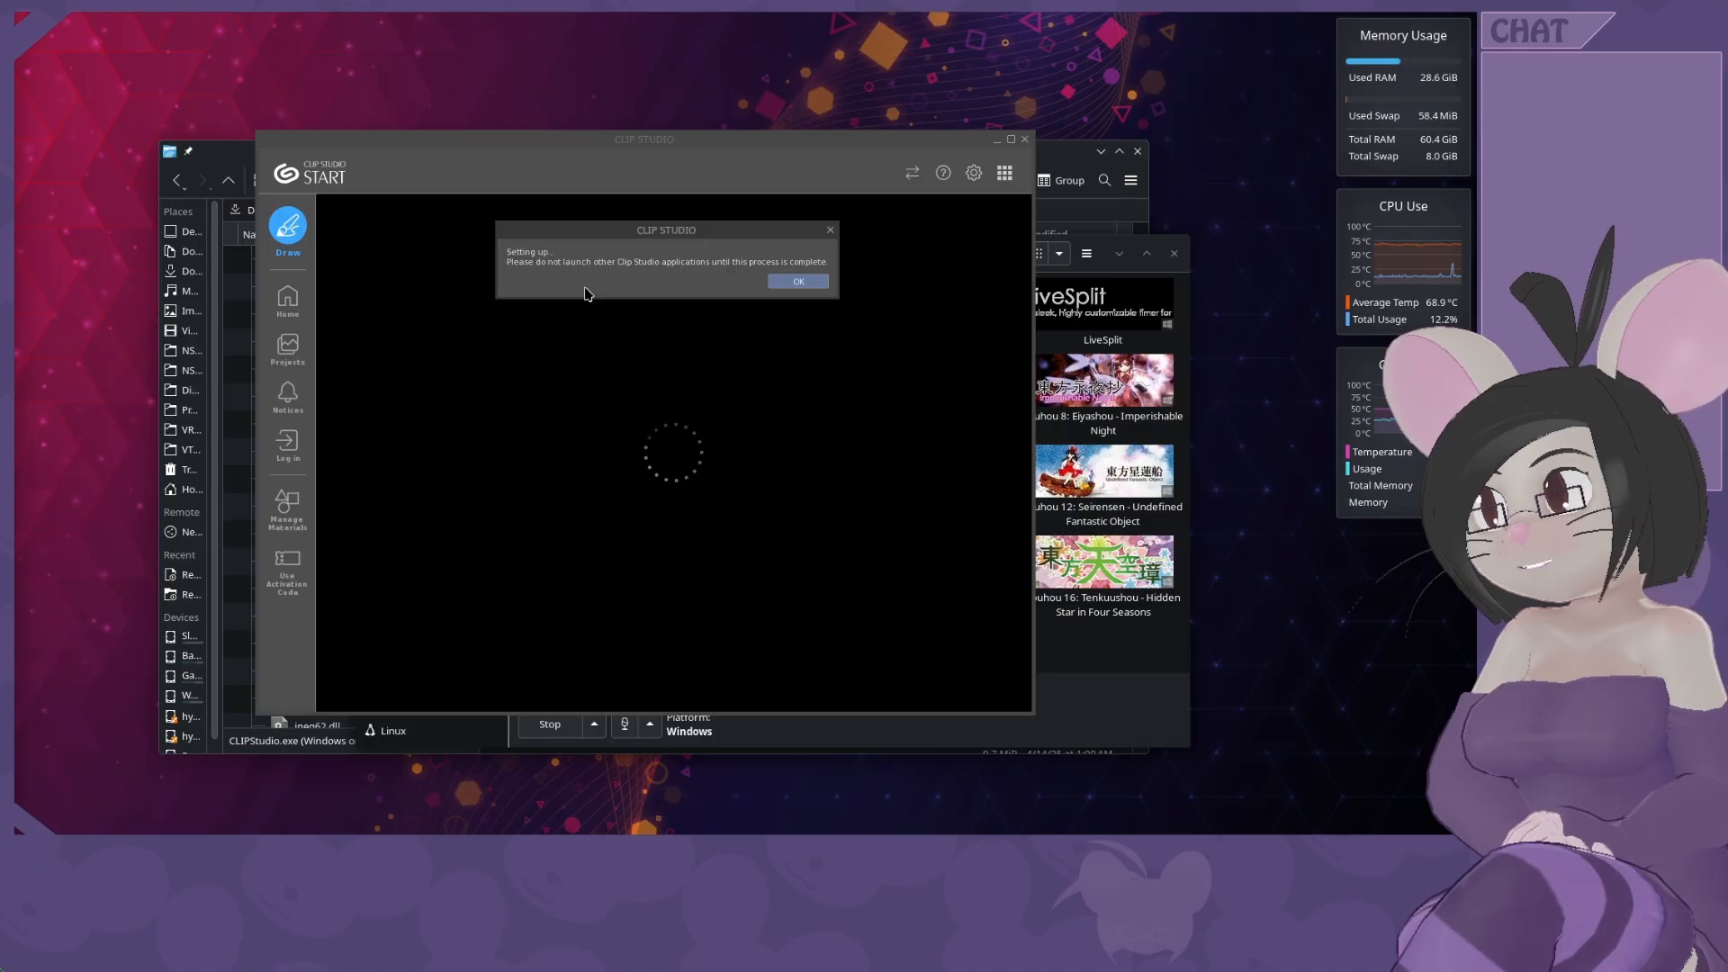
pyautogui.click(802, 282)
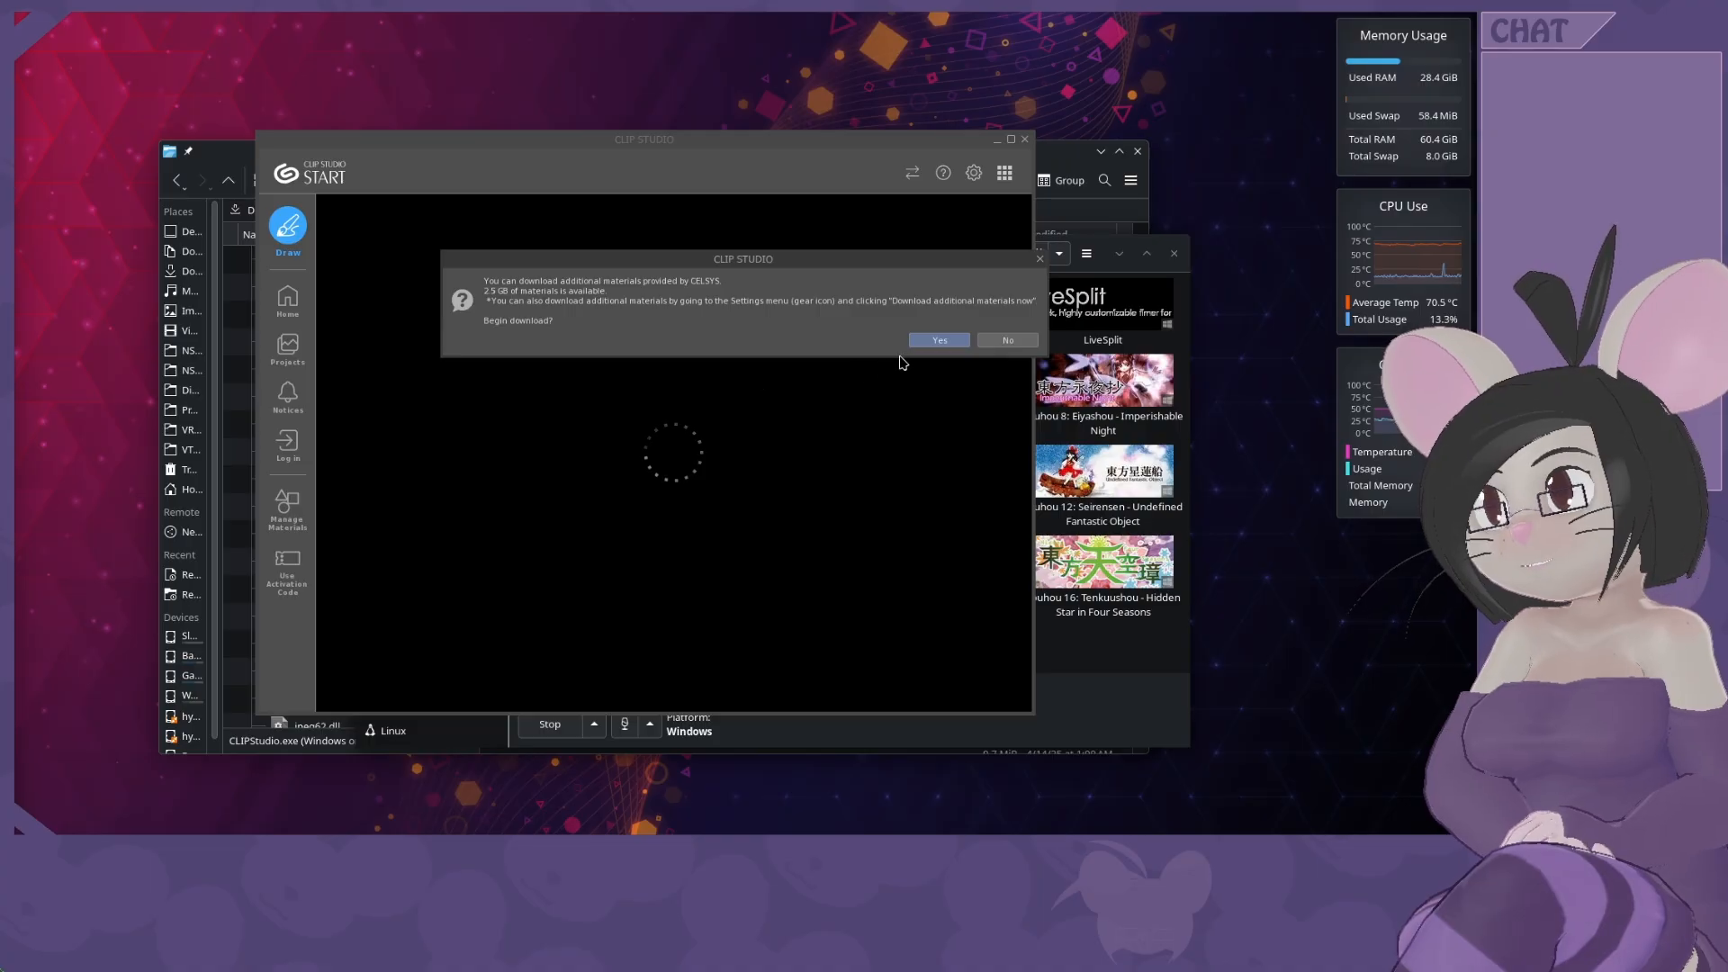
pyautogui.click(940, 340)
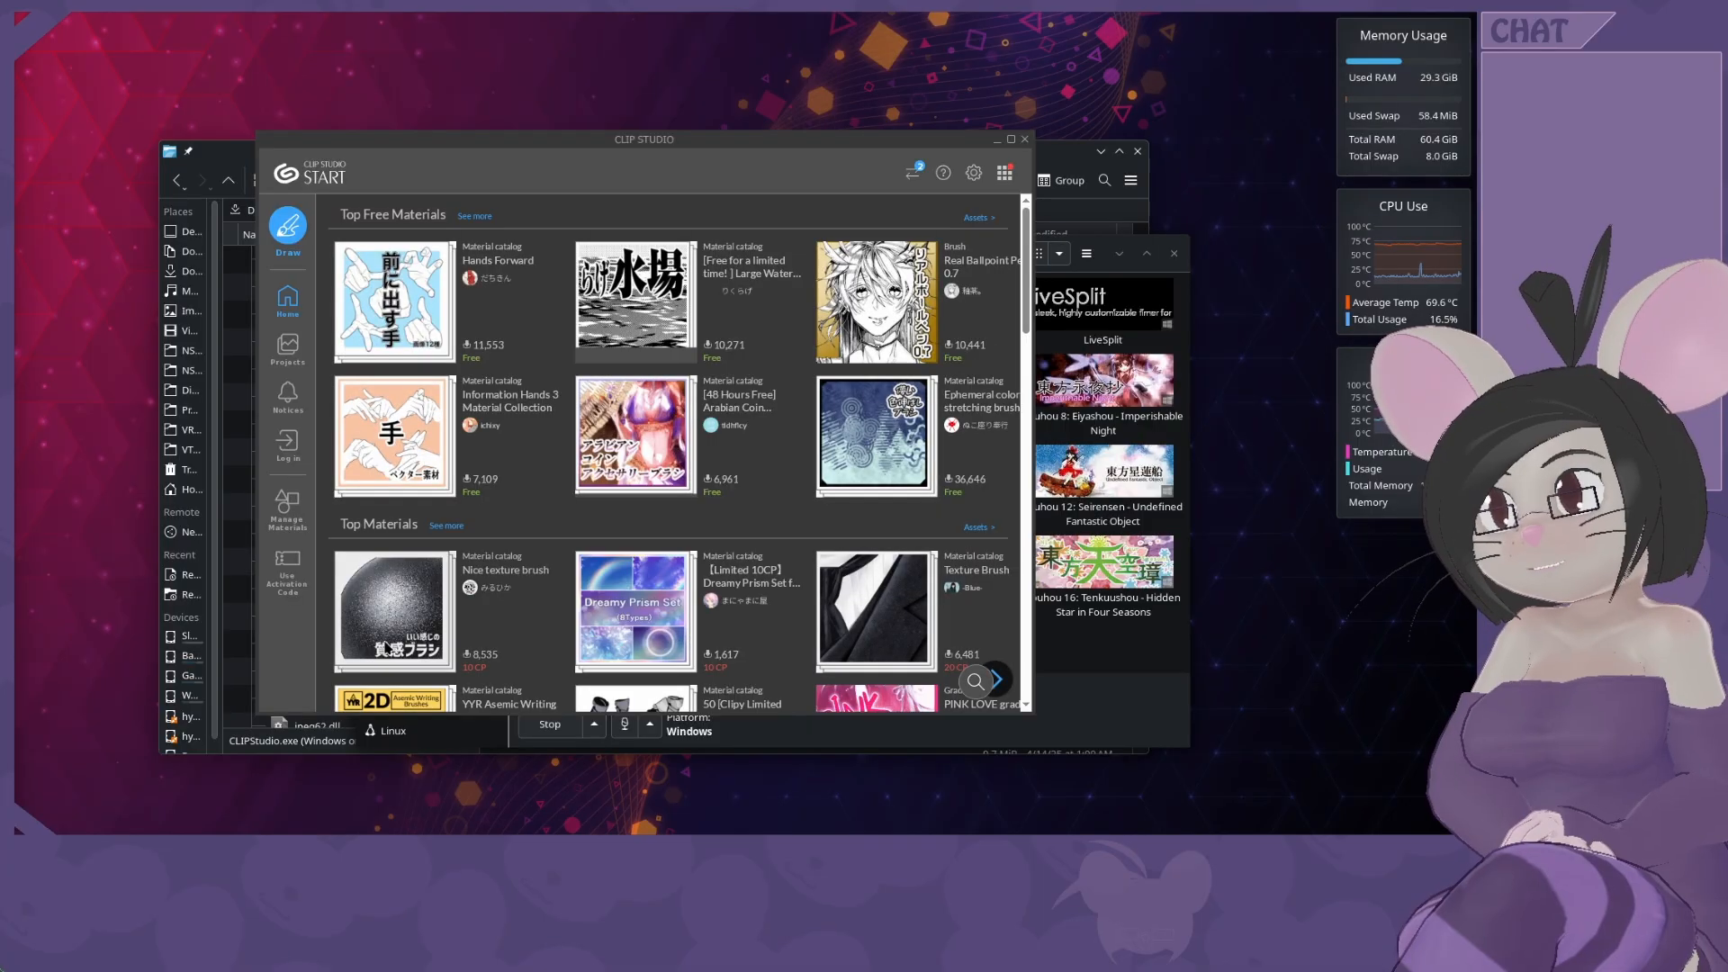
# Check the progress of the additional materials download in the Data Transfers window, then close it.
pyautogui.click(912, 177)
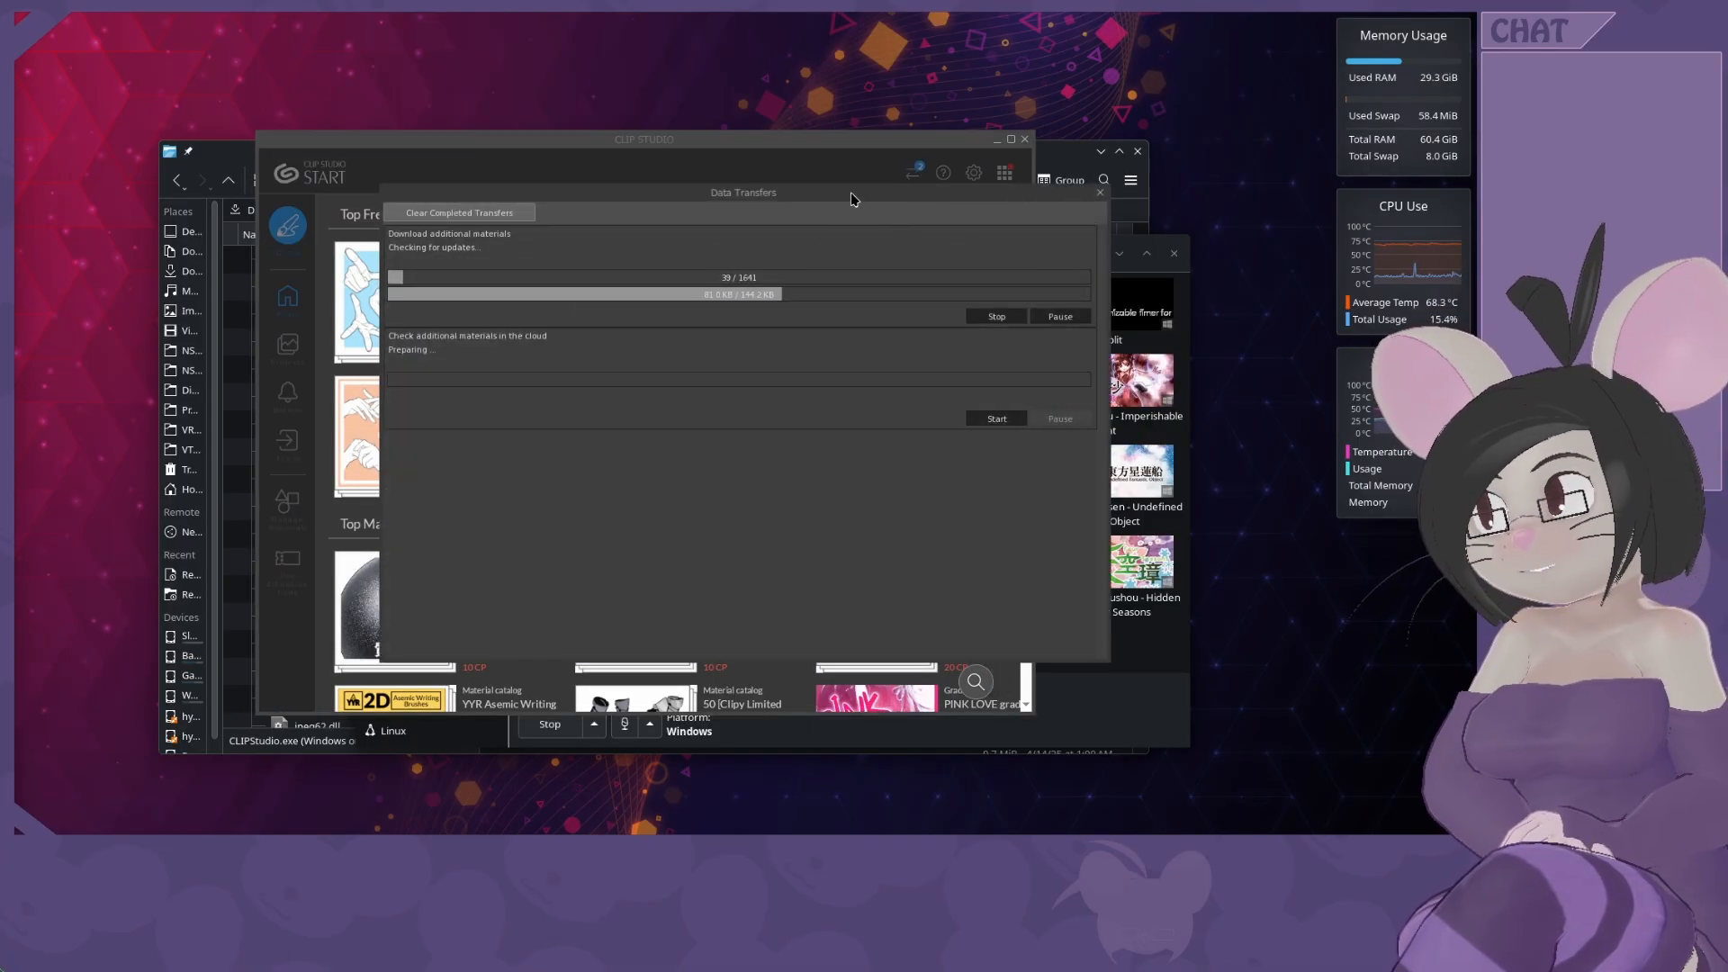
pyautogui.moveTo(852, 192); pyautogui.dragTo(796, 227)
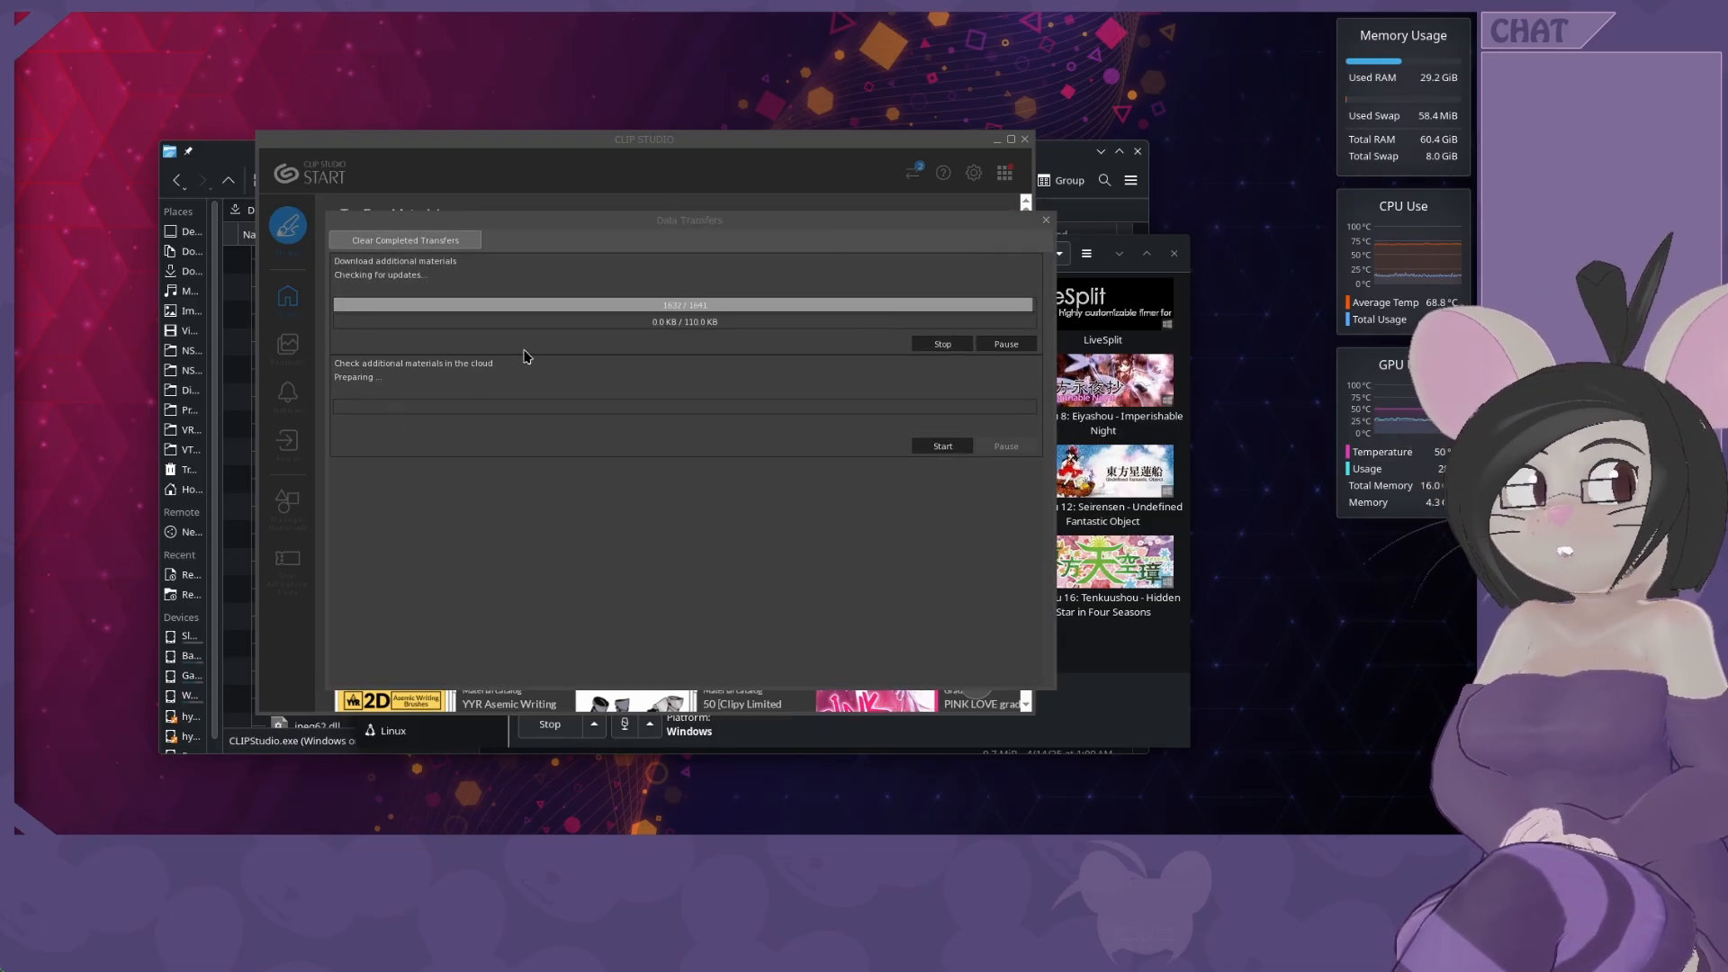
pyautogui.moveTo(833, 218); pyautogui.dragTo(558, 246)
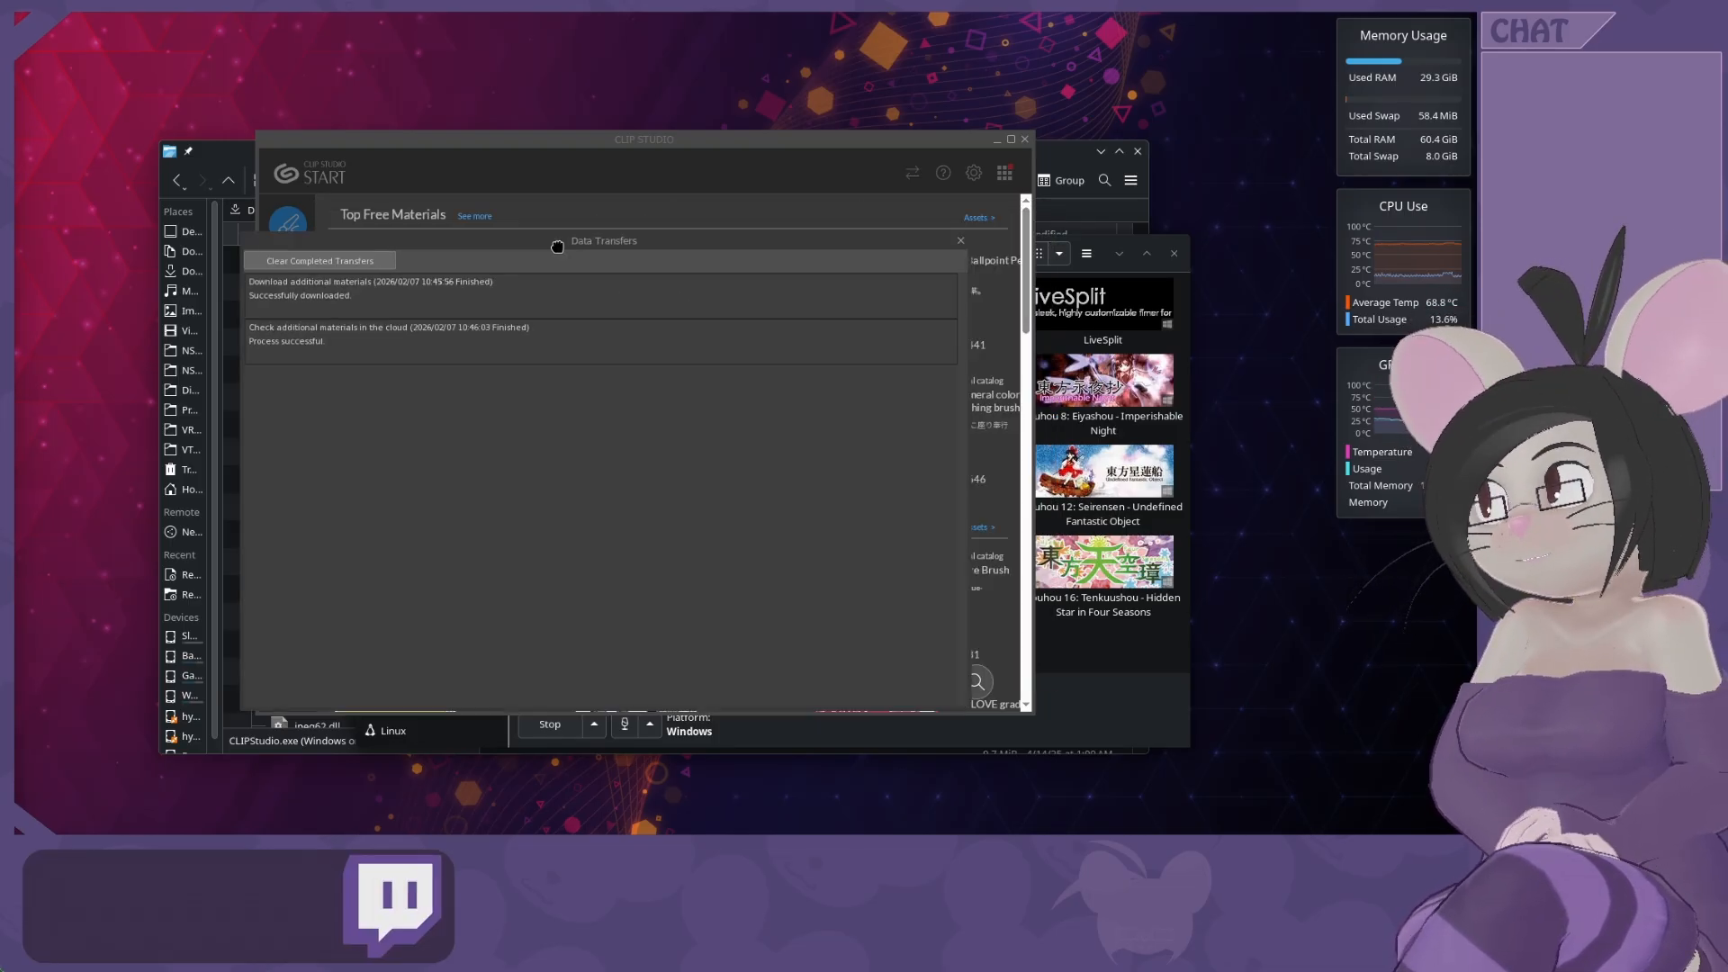
pyautogui.click(960, 241)
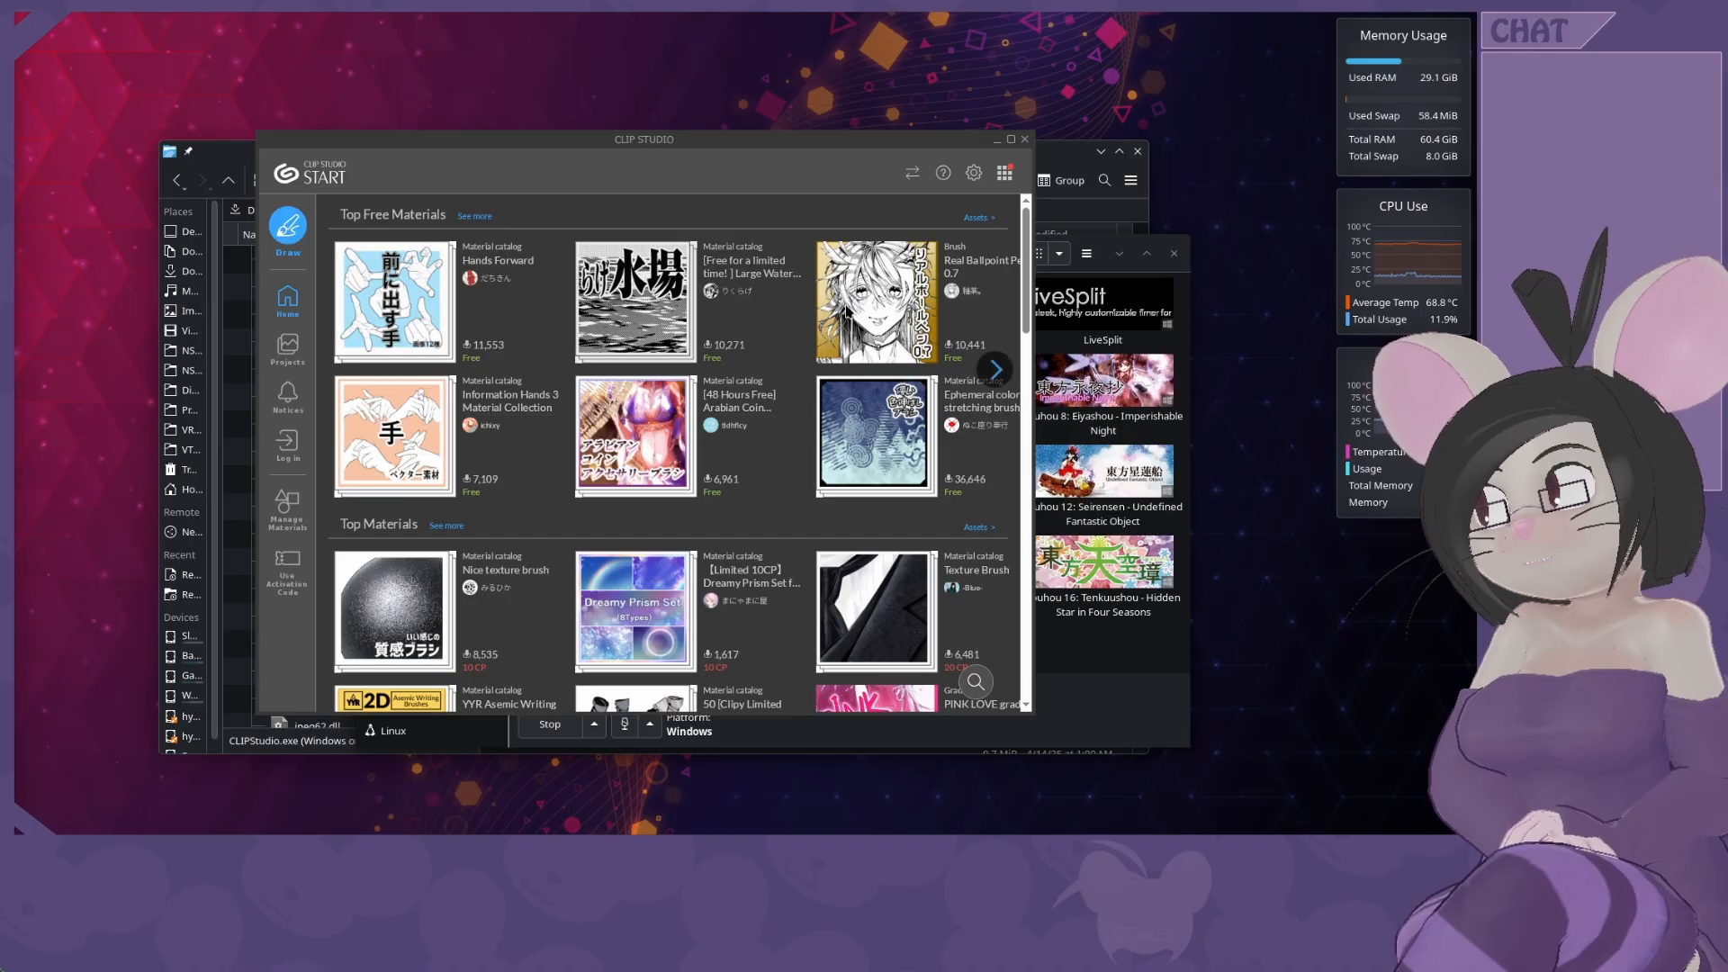
# Minimize the Lutris window and the file manager window, leaving only CLIP STUDIO open on the desktop.
pyautogui.click(1120, 255)
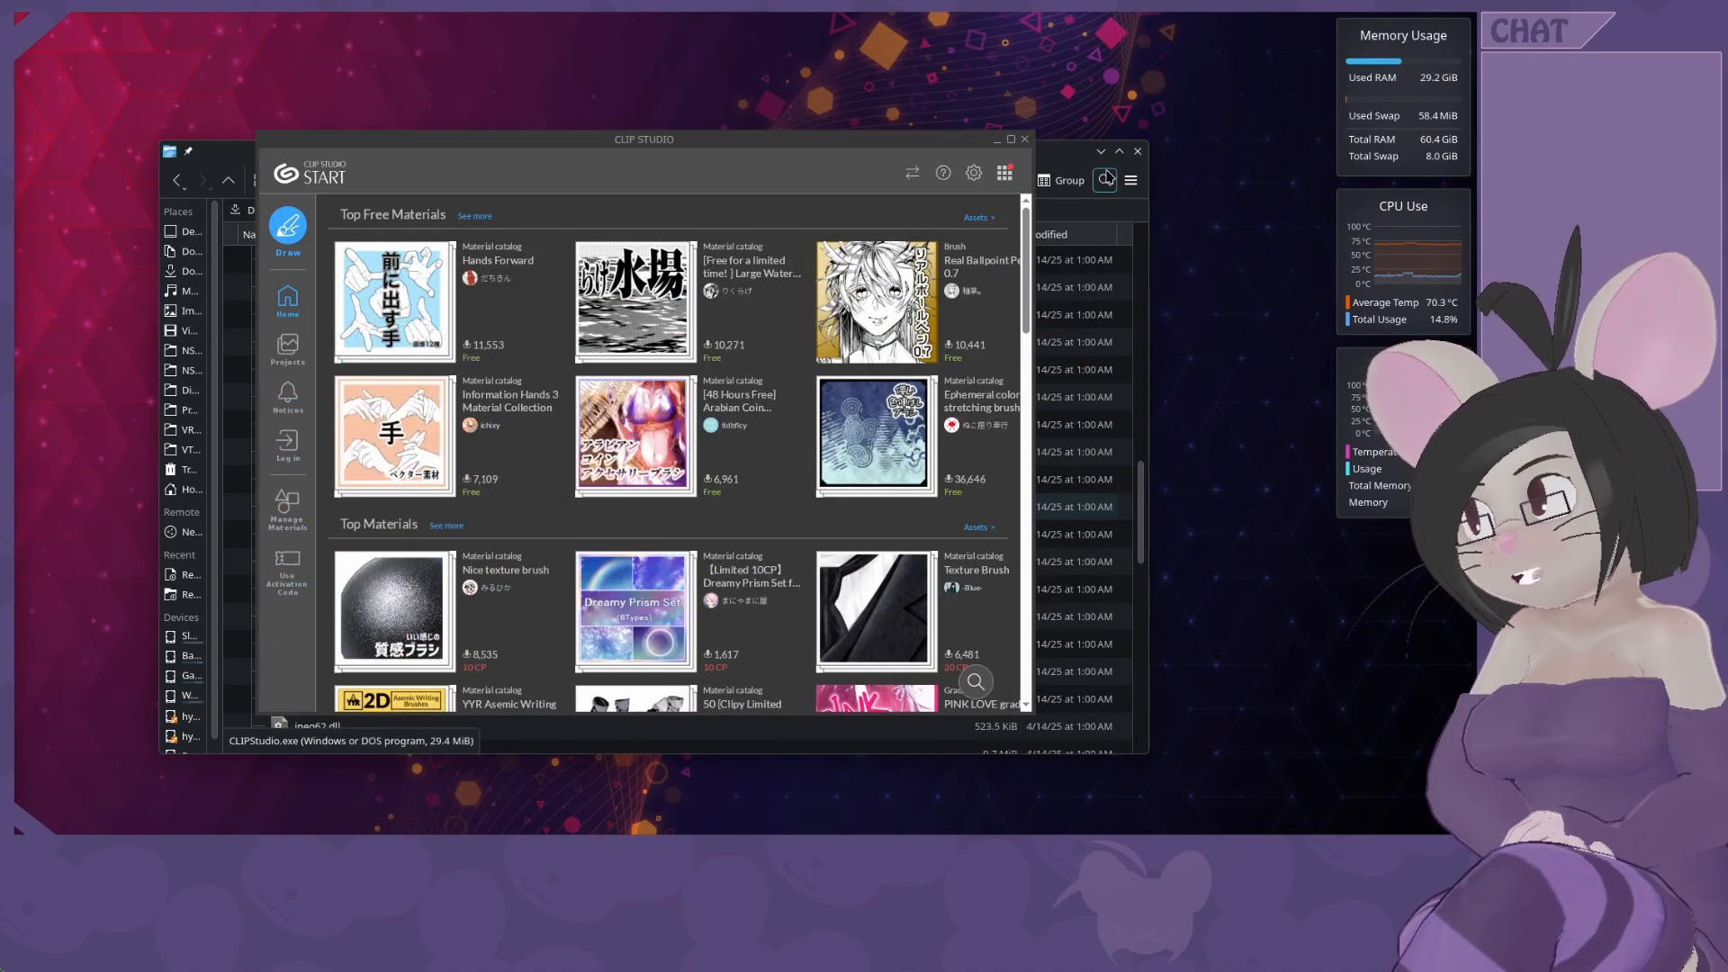
pyautogui.click(1091, 168)
pyautogui.click(1100, 151)
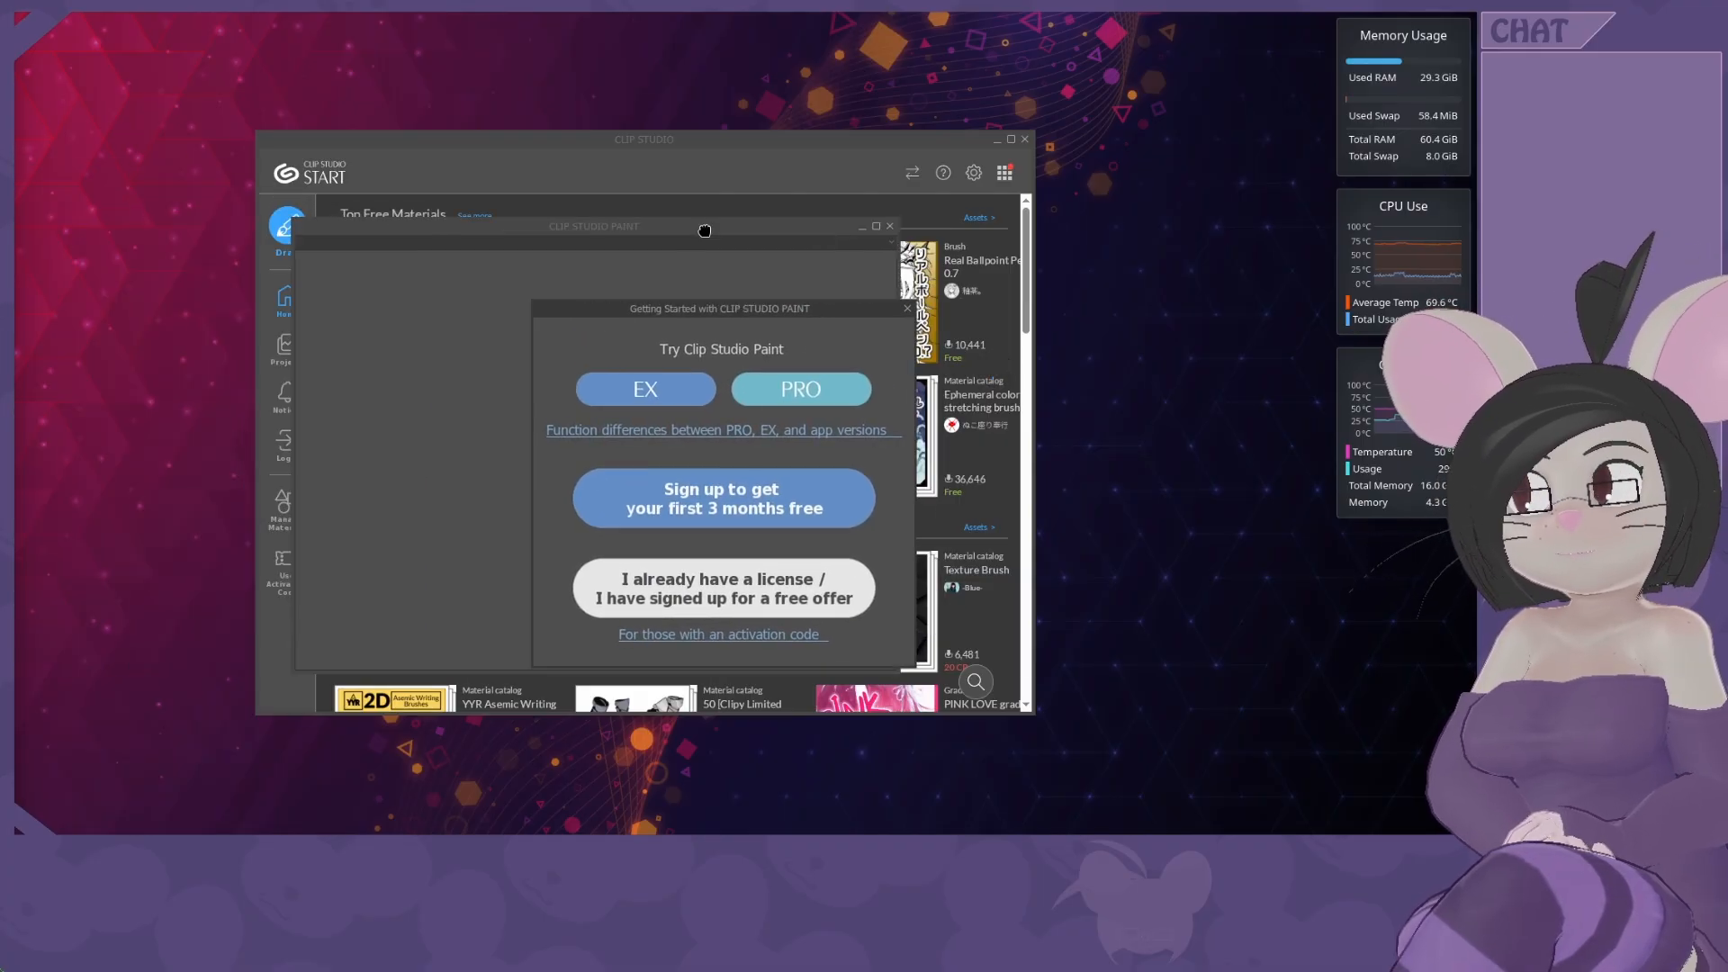
# View the Clip Studio login options for existing license holders, then return to the Getting Started choices.
pyautogui.moveTo(747, 308); pyautogui.dragTo(724, 245)
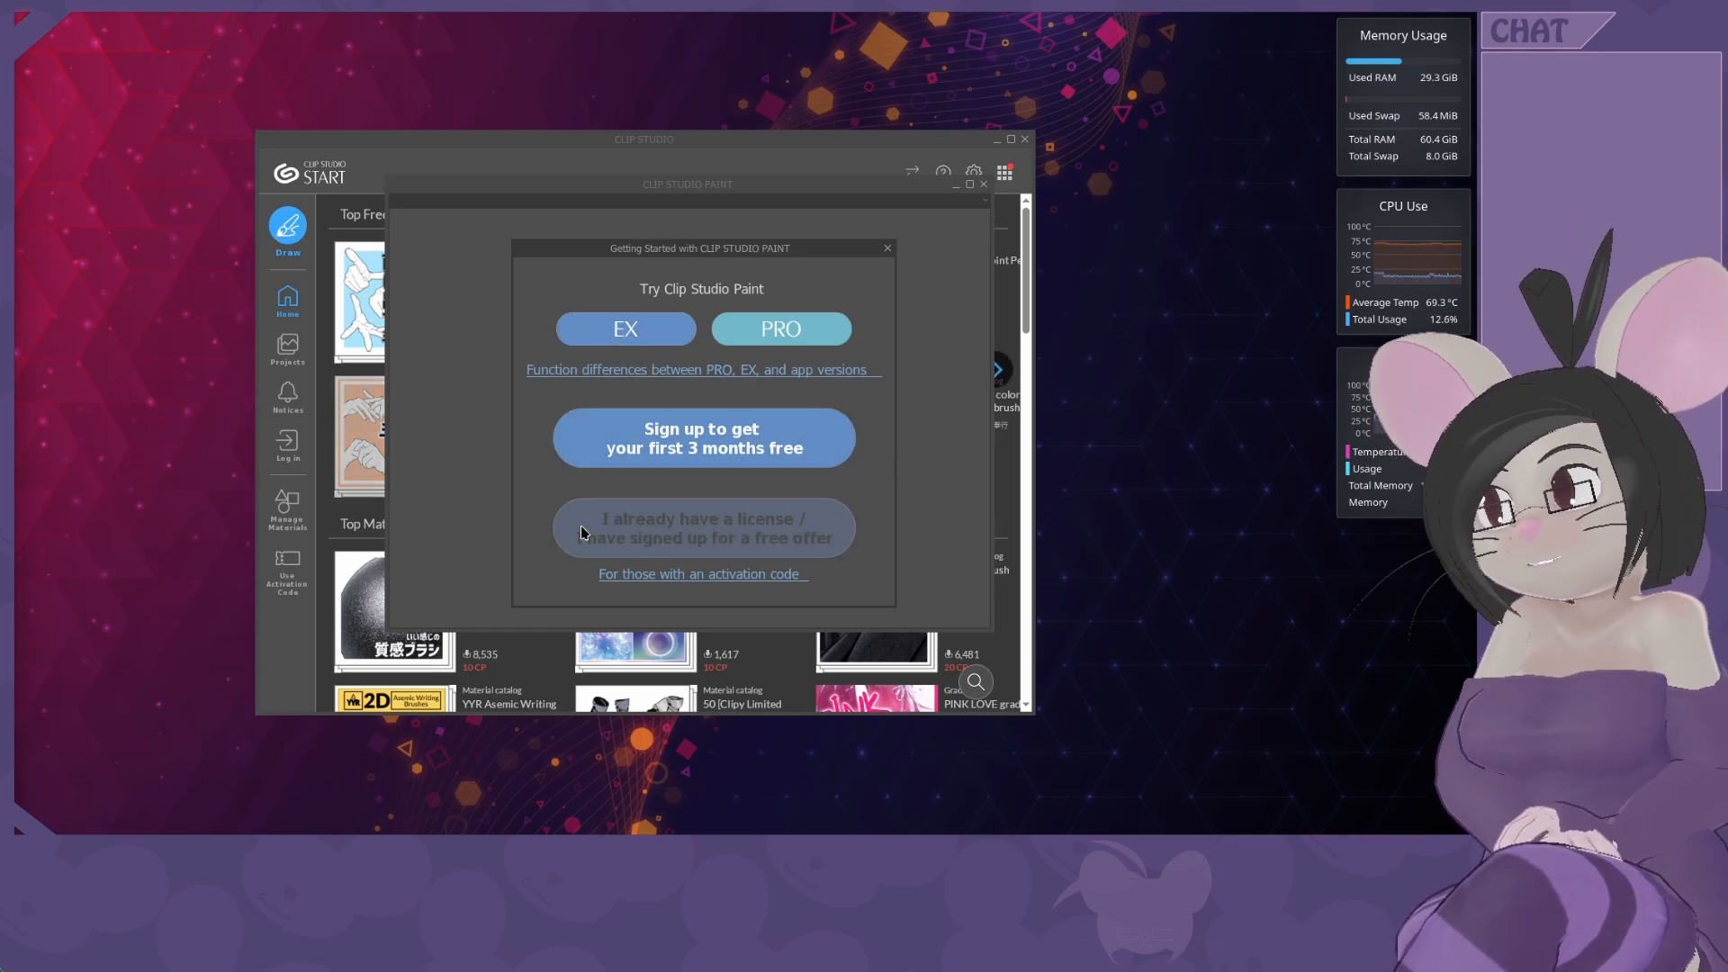
pyautogui.click(774, 522)
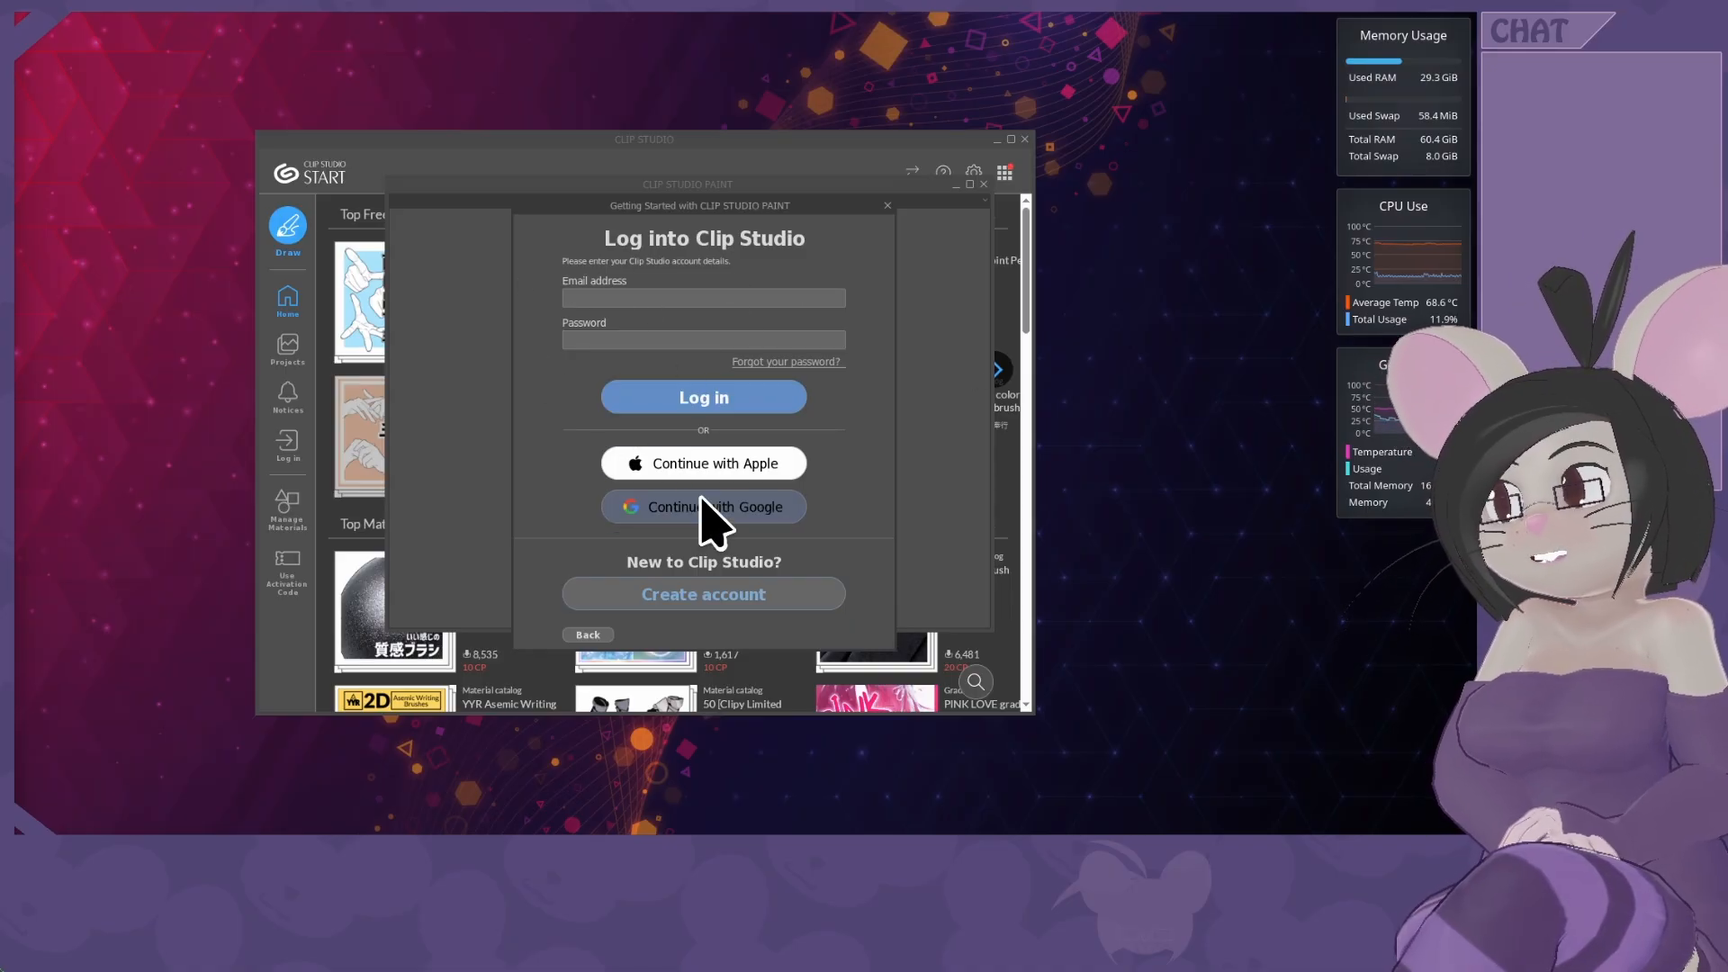
pyautogui.click(587, 635)
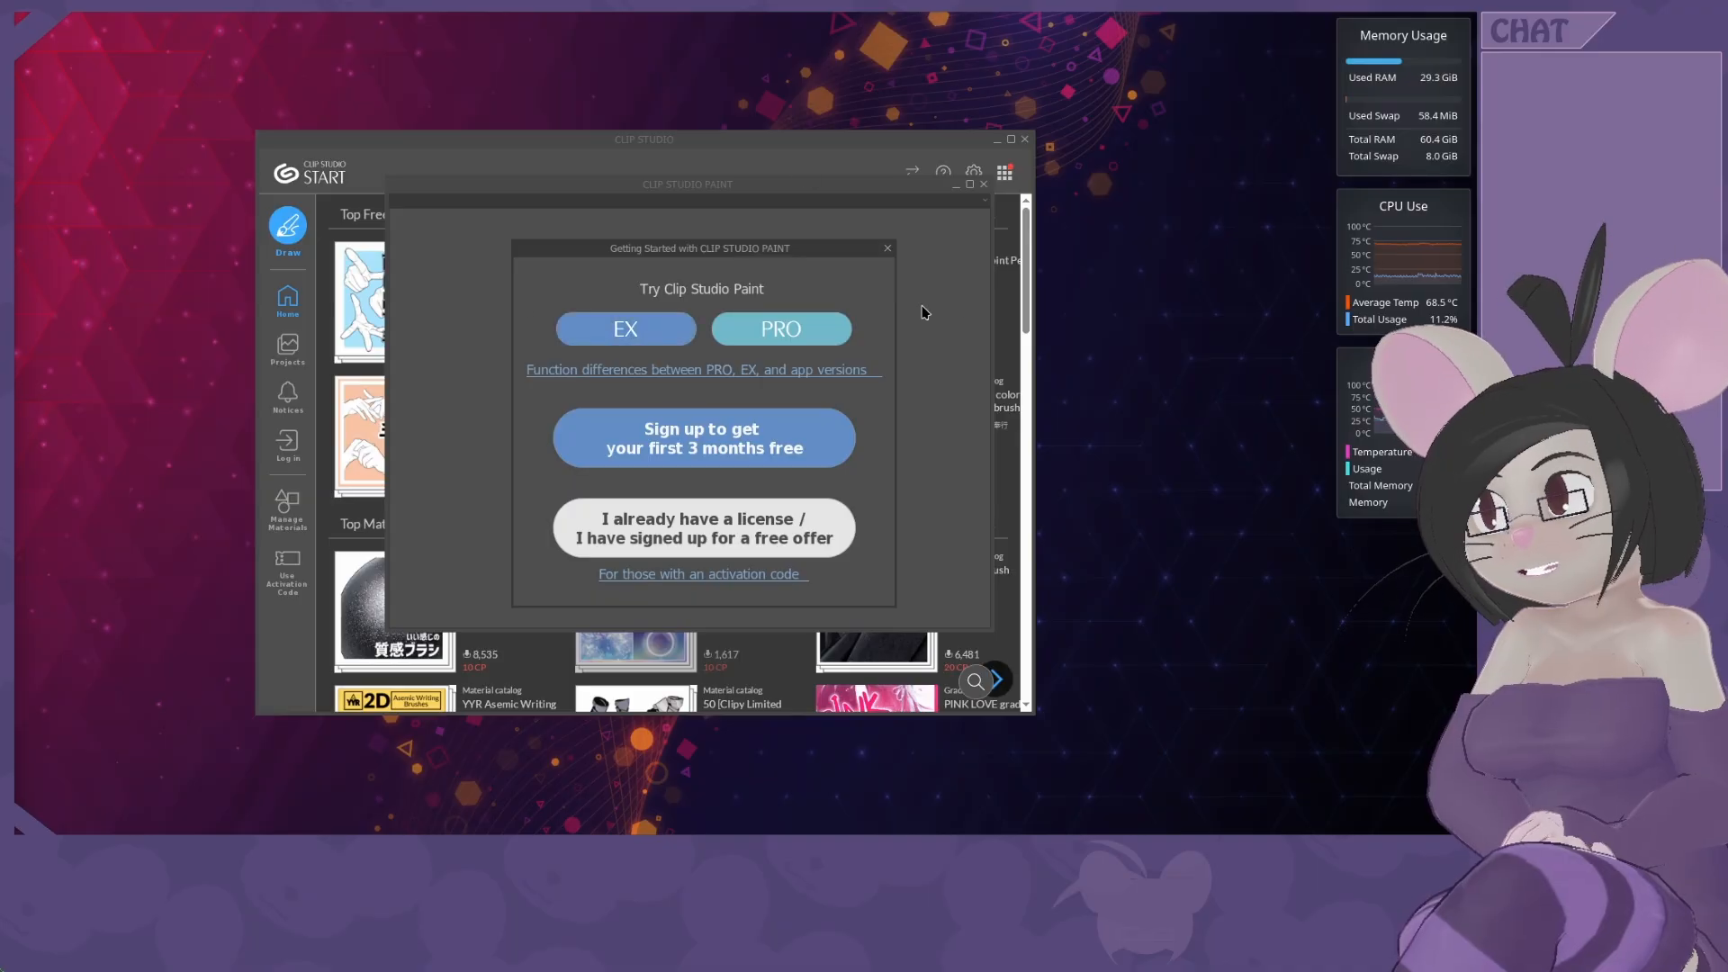
# Start the EX trial of Clip Studio Paint, dismissing the Sketch guide and the operating system warning, then close the program.
pyautogui.click(640, 332)
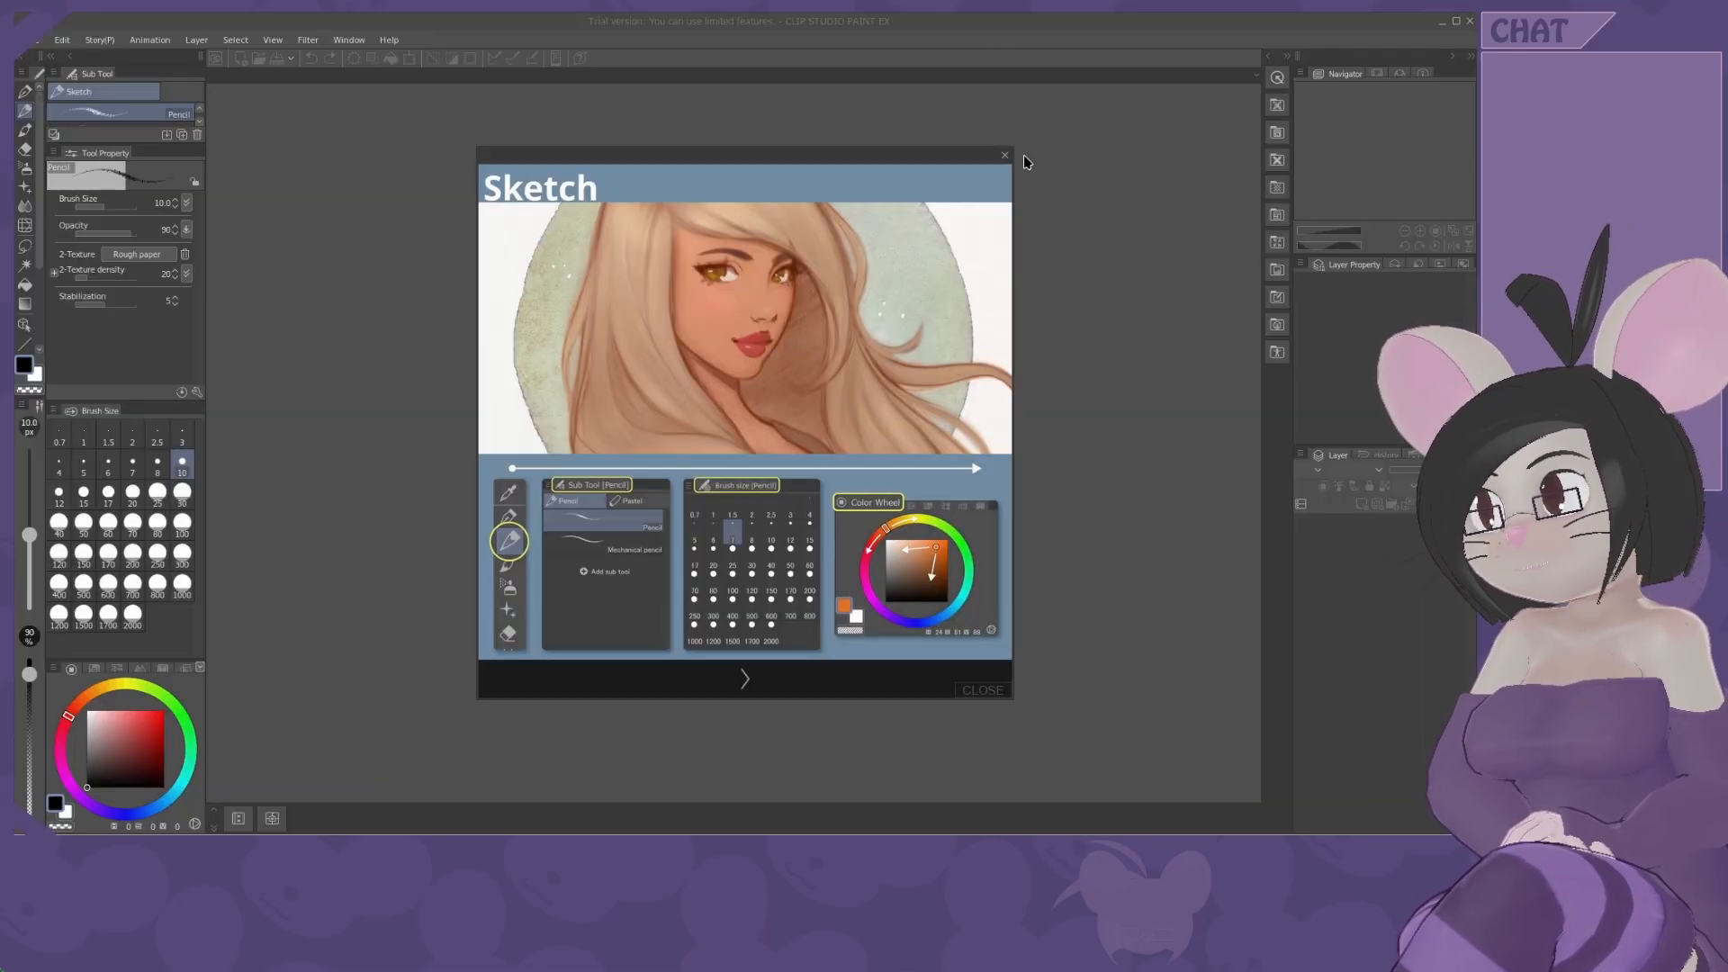
pyautogui.click(1004, 155)
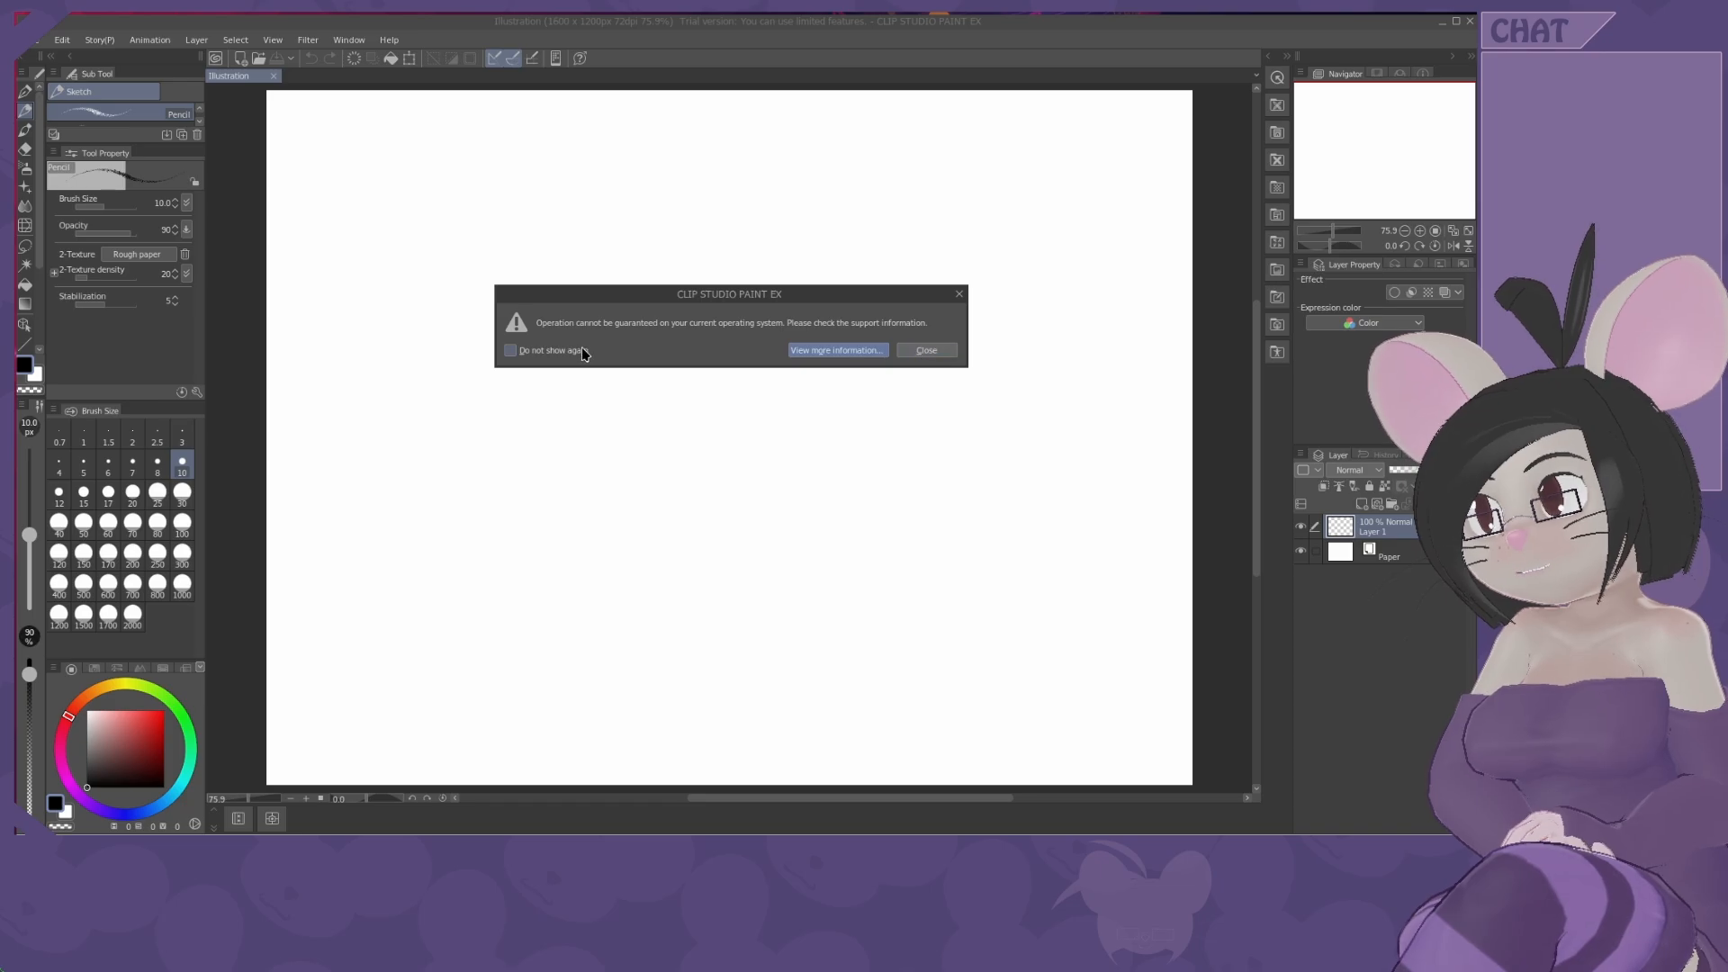
pyautogui.click(927, 351)
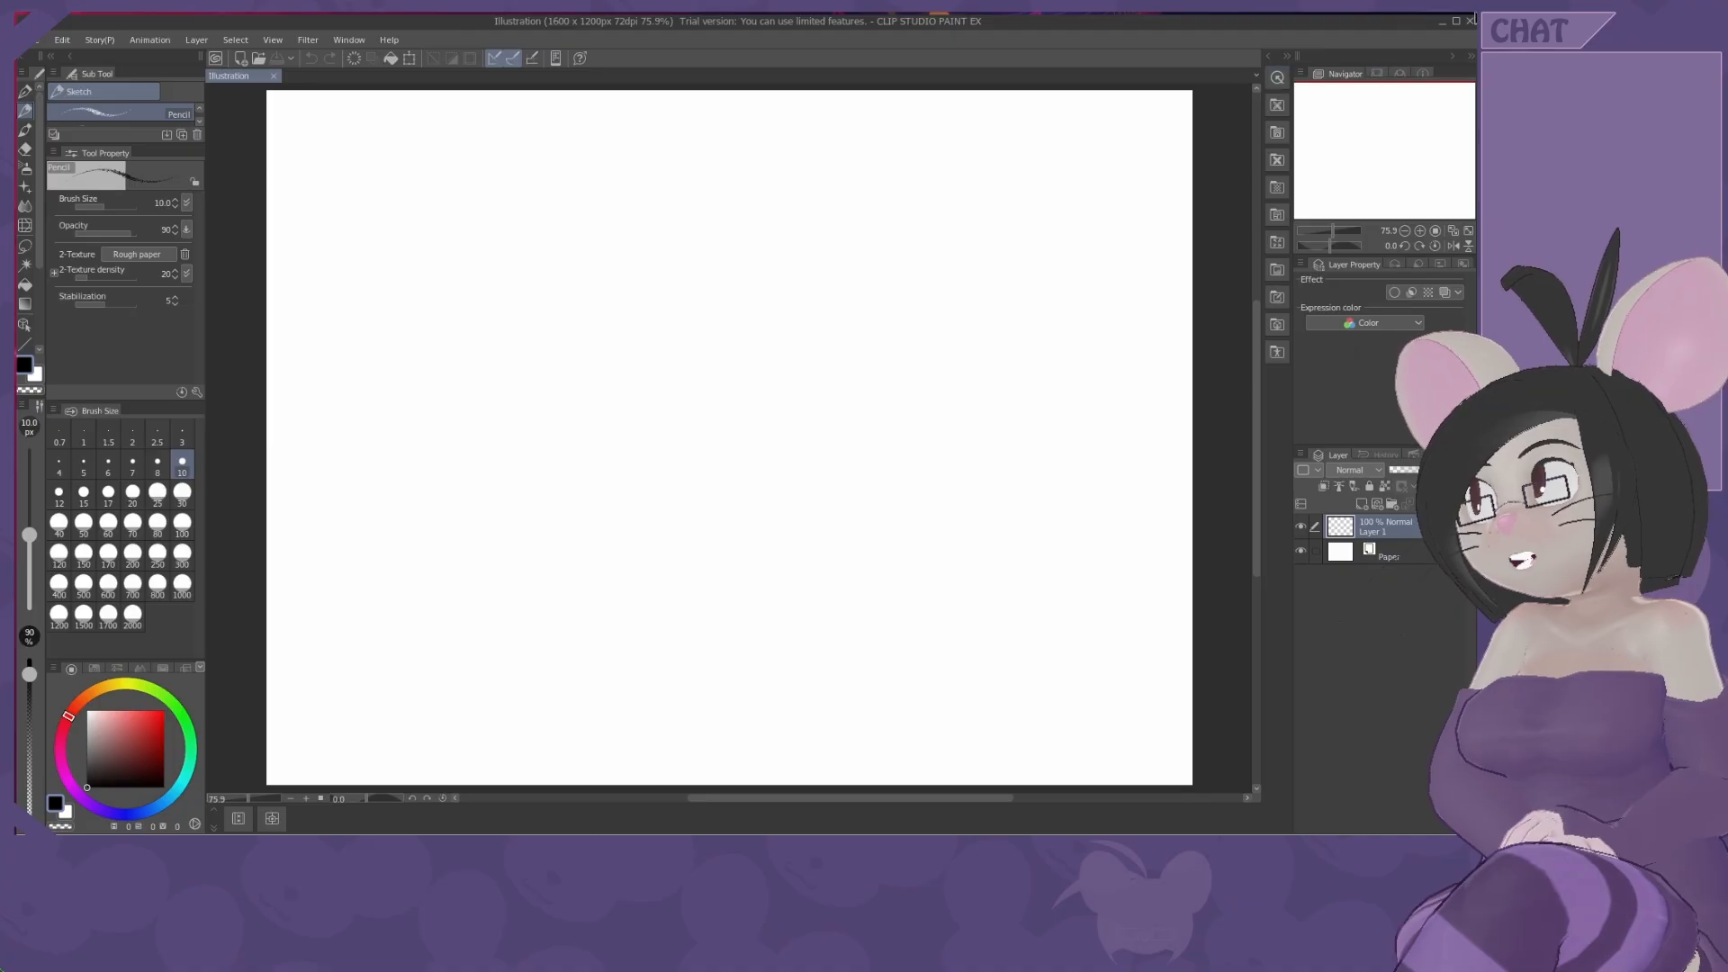
pyautogui.click(1470, 22)
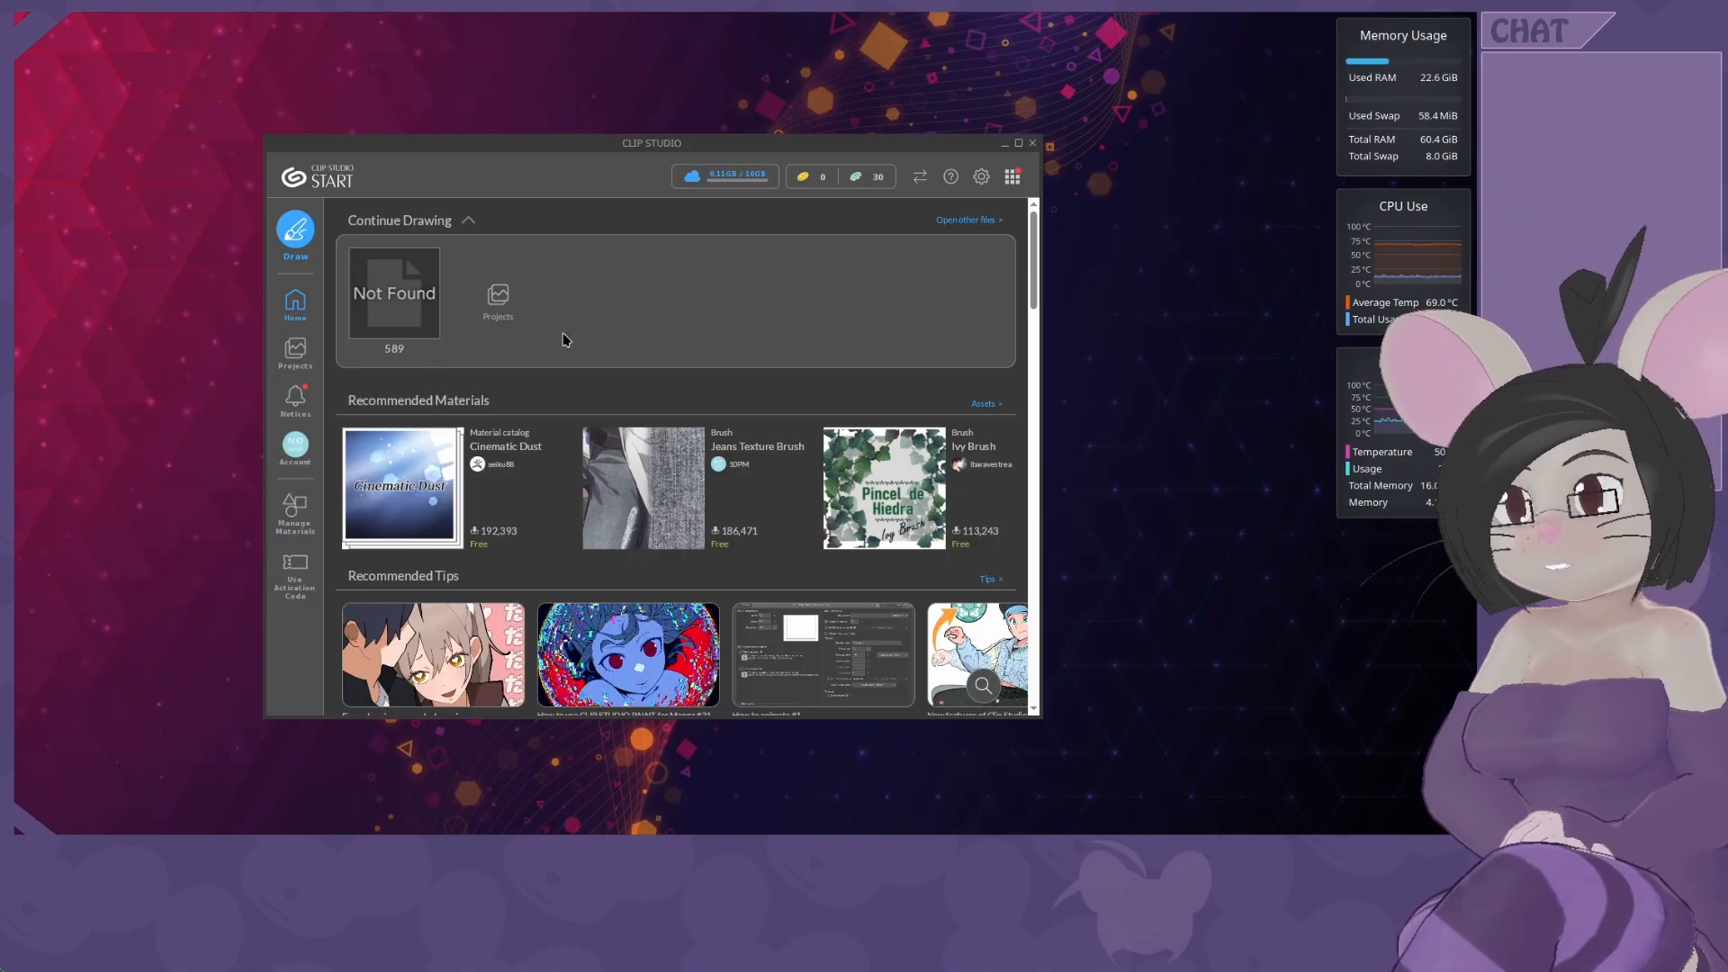
# Examine the Cloud page in CLIP STUDIO with its settings, backup and restore options, then minimize the window.
pyautogui.moveTo(663, 145); pyautogui.dragTo(710, 144)
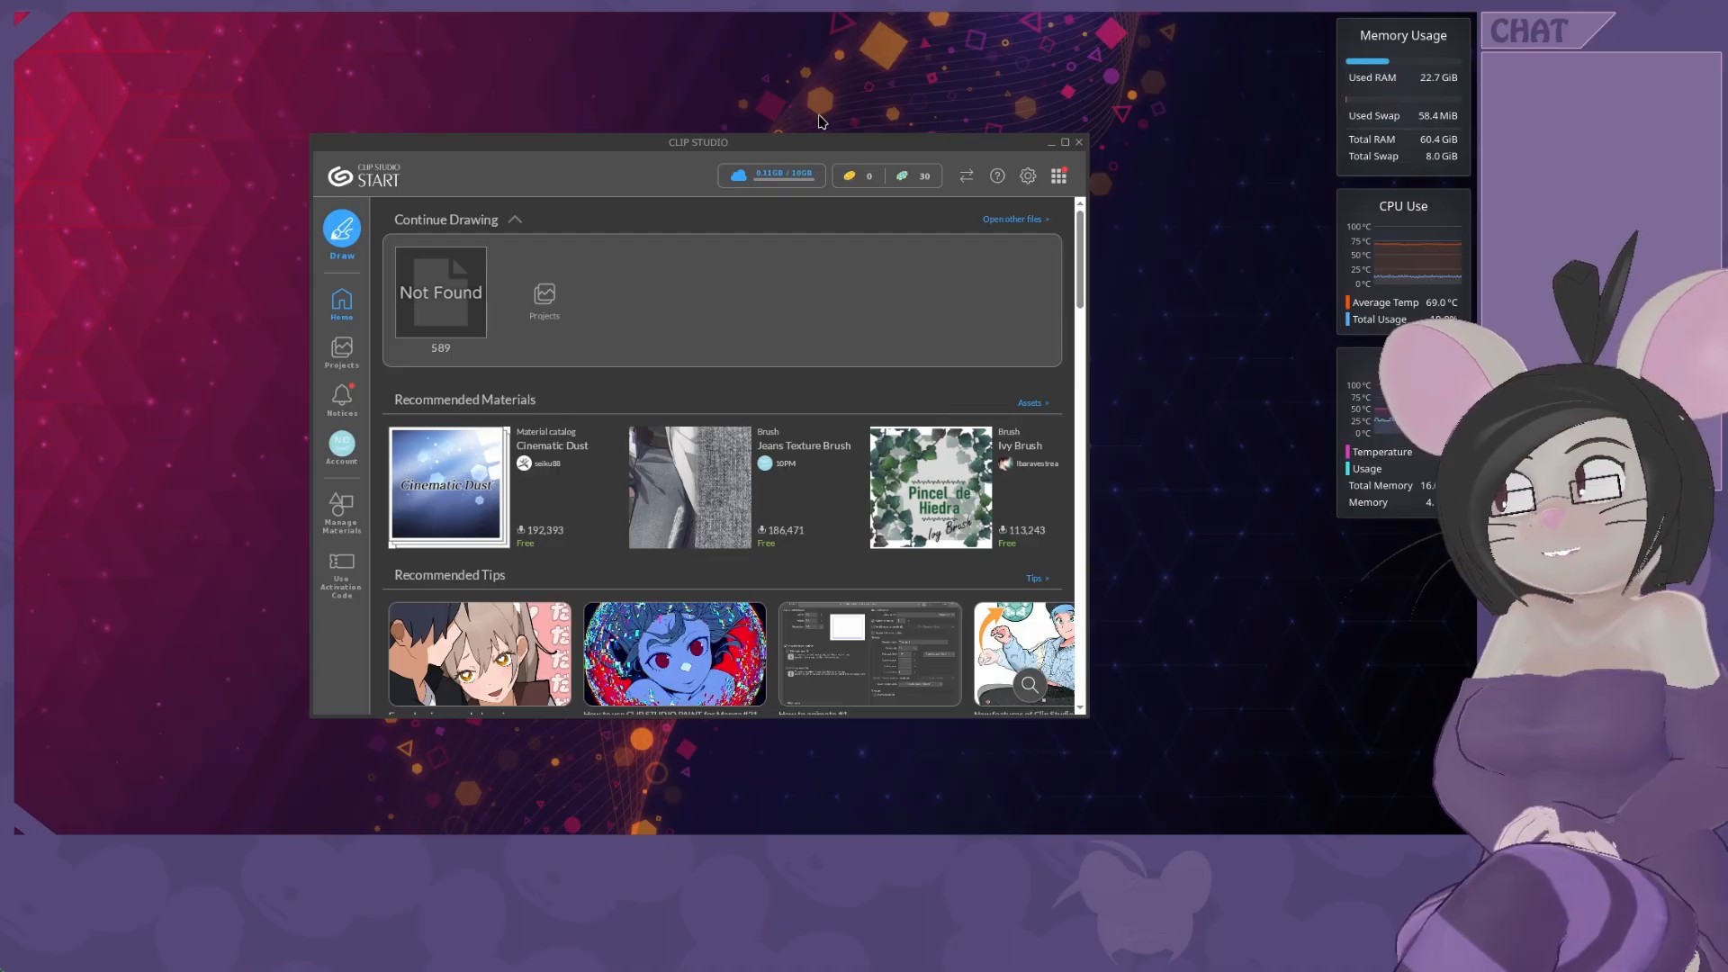
pyautogui.click(779, 173)
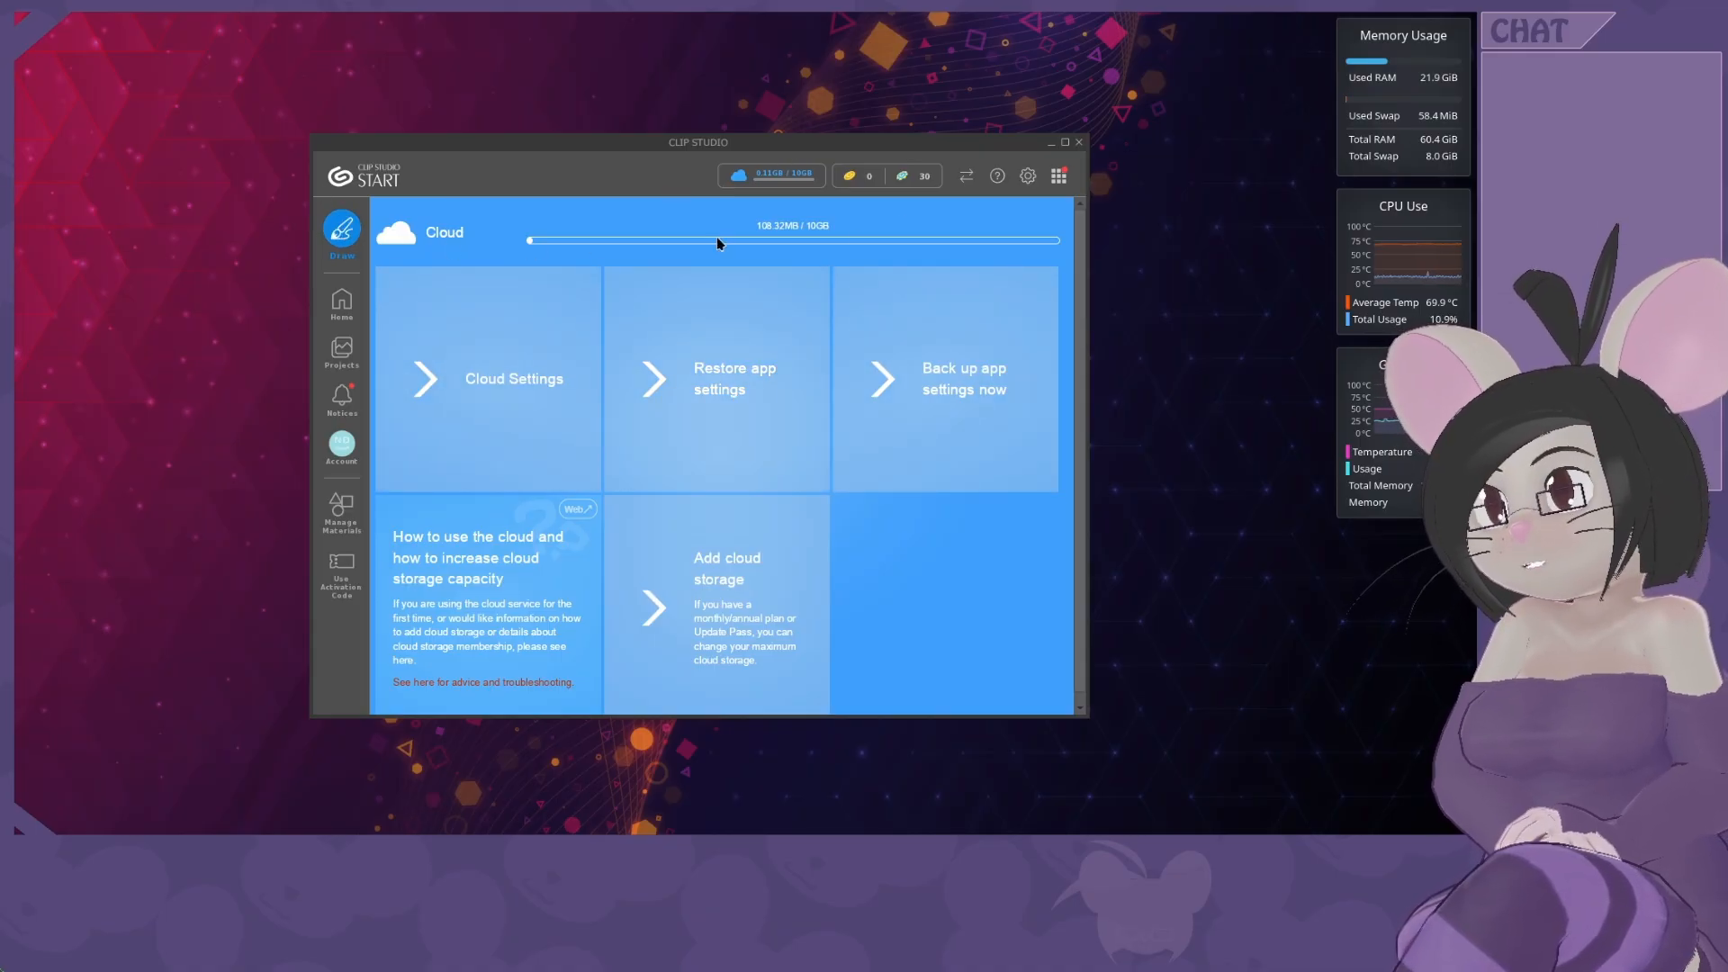
pyautogui.click(1050, 144)
pyautogui.click(725, 183)
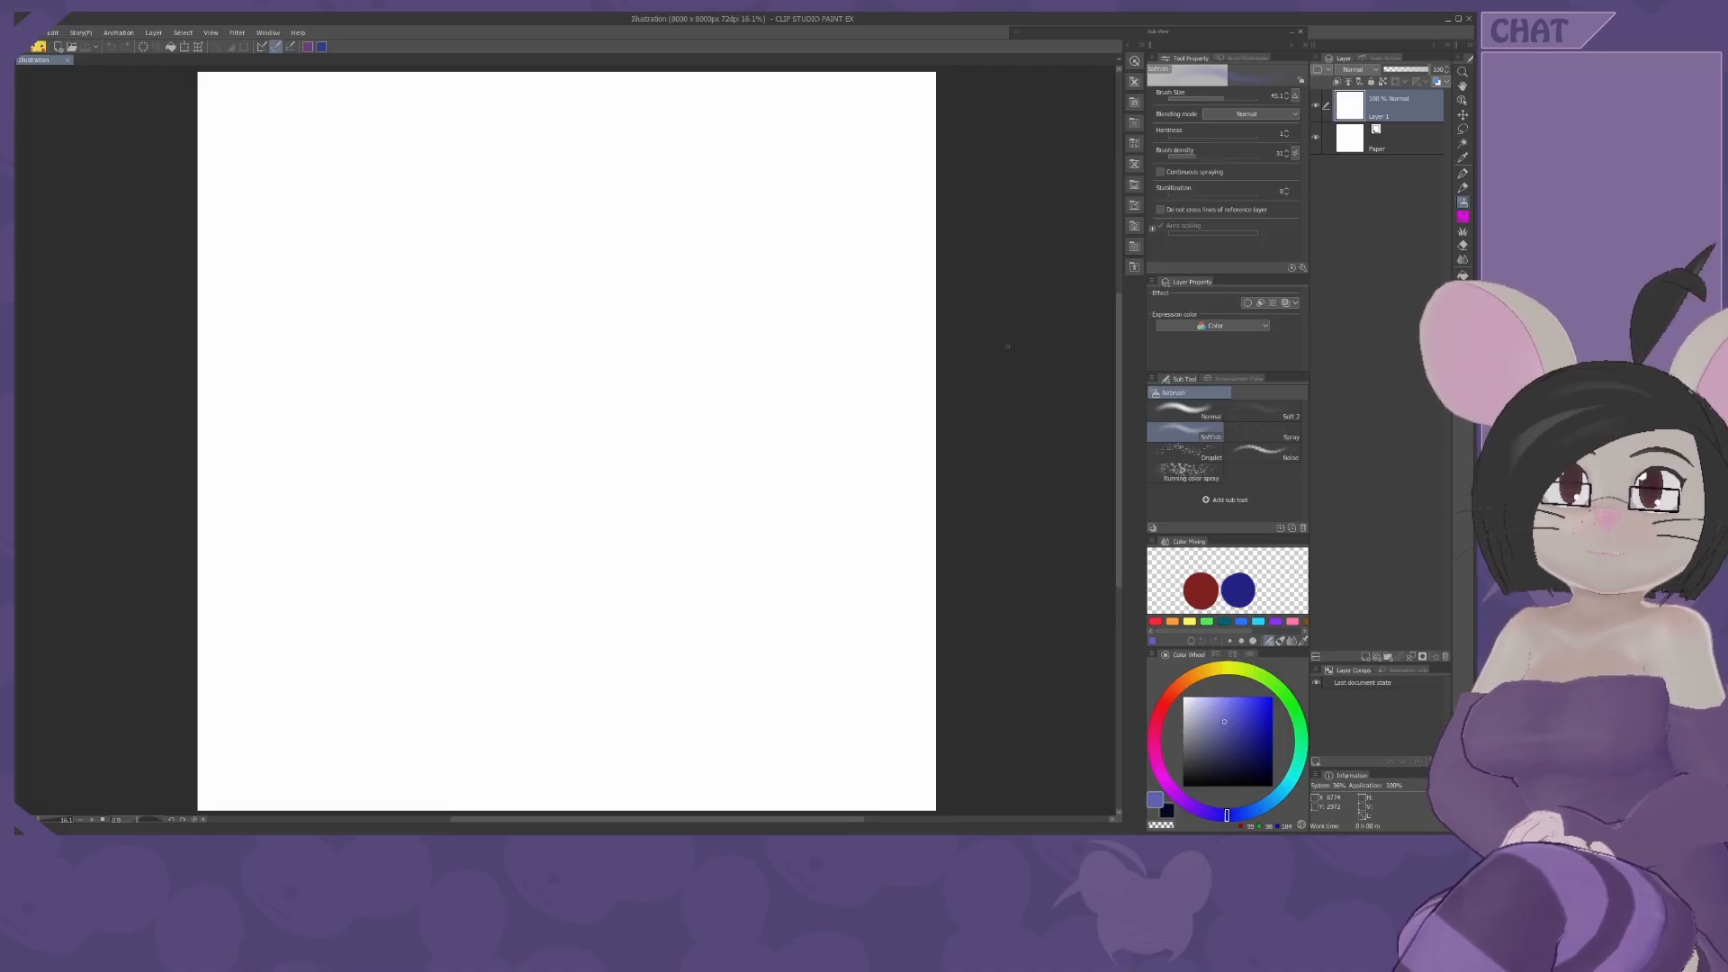
# Try an airbrush scribble on the blank canvas, undo it, and draw two blue test strokes with the Pen tool.
pyautogui.moveTo(490, 378)
pyautogui.mouseDown()
pyautogui.moveTo(558, 386)
pyautogui.moveTo(711, 347)
pyautogui.mouseUp()
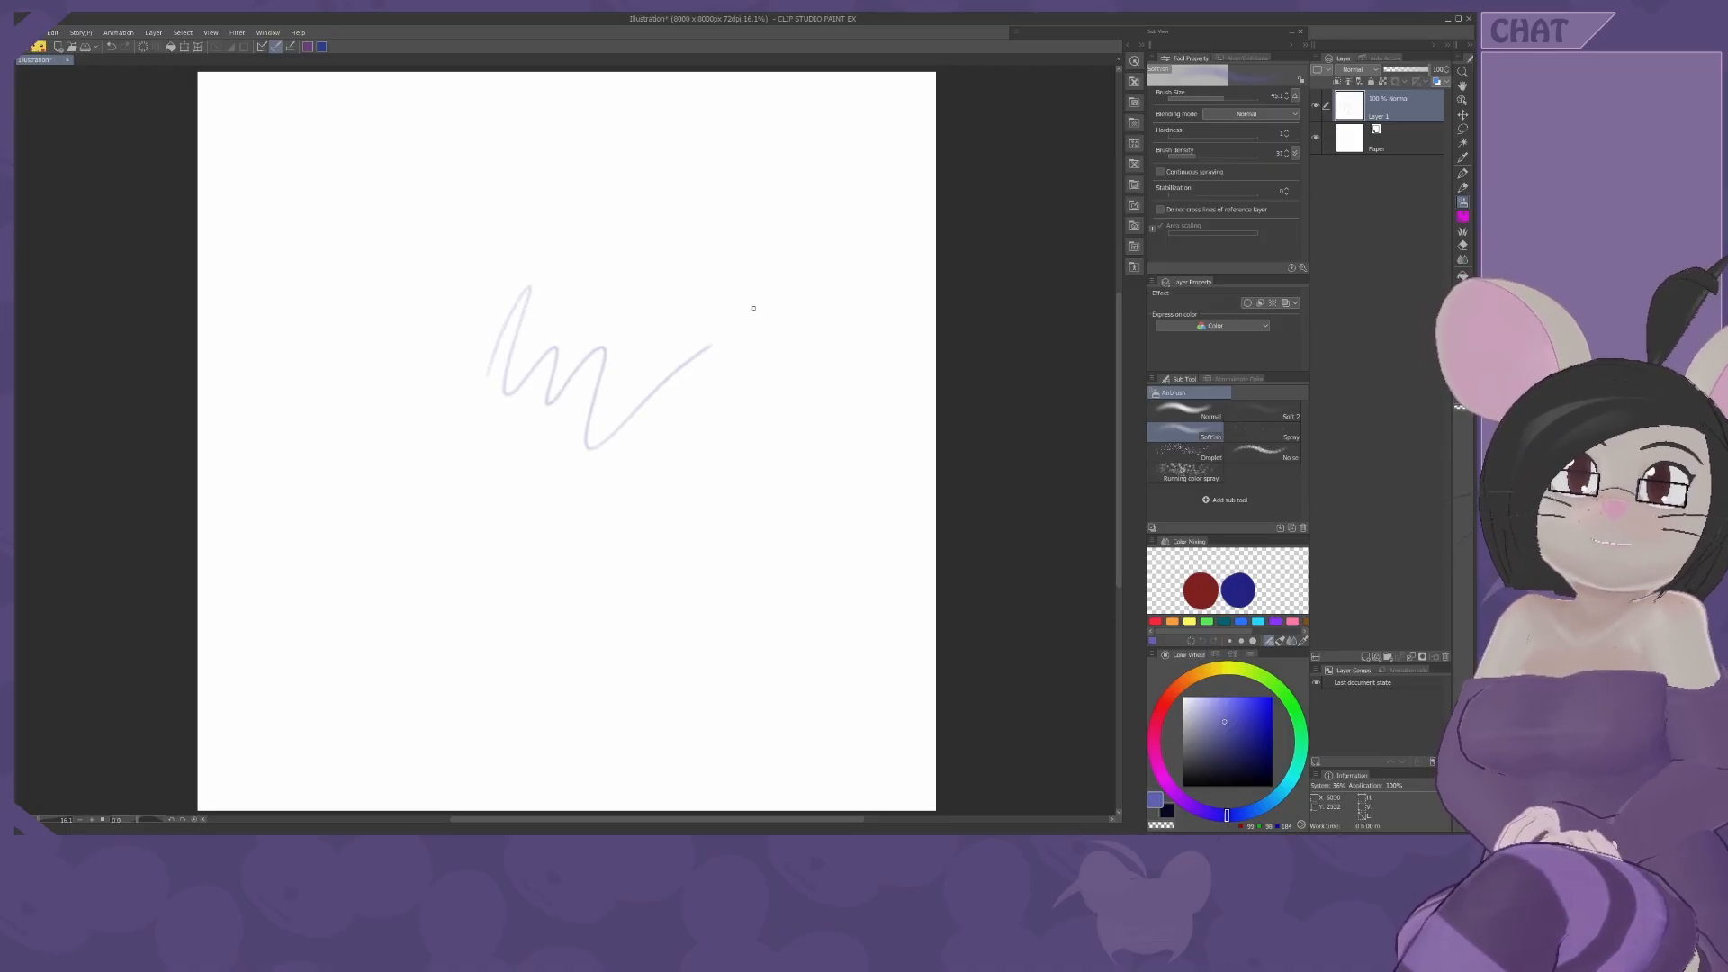
pyautogui.hotkey('ctrl', 'z')
pyautogui.press('p')
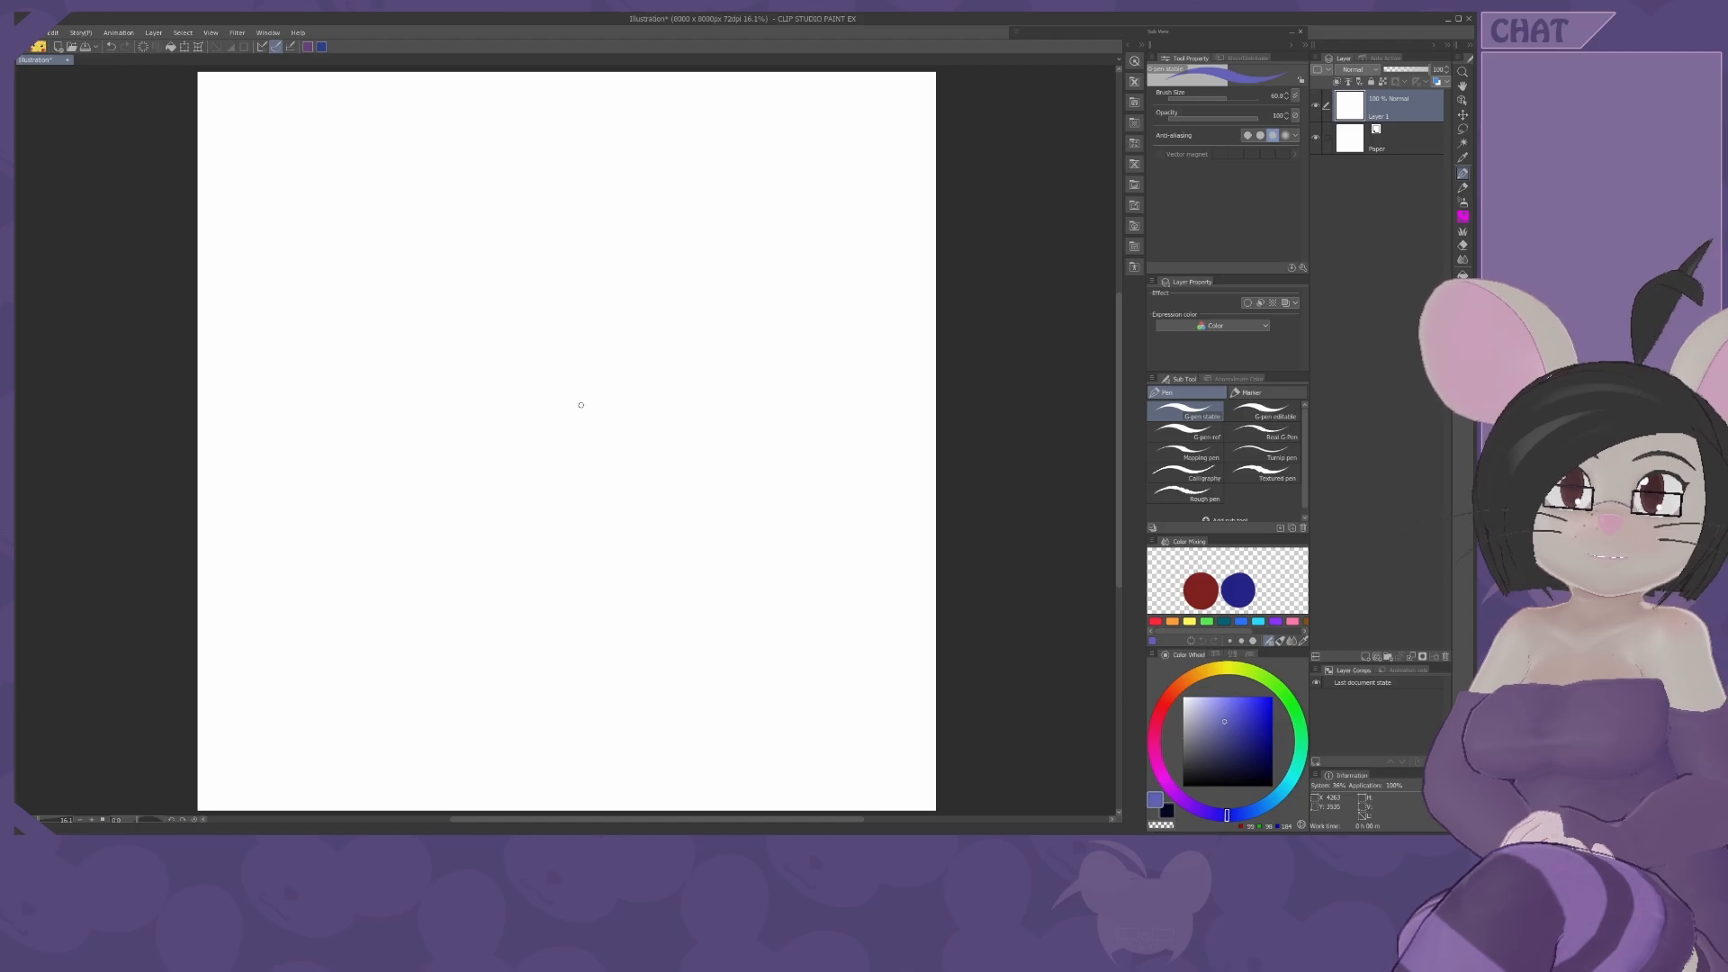
pyautogui.moveTo(519, 465)
pyautogui.mouseDown()
pyautogui.moveTo(599, 324)
pyautogui.moveTo(649, 466)
pyautogui.mouseUp()
pyautogui.moveTo(682, 326); pyautogui.dragTo(702, 592)
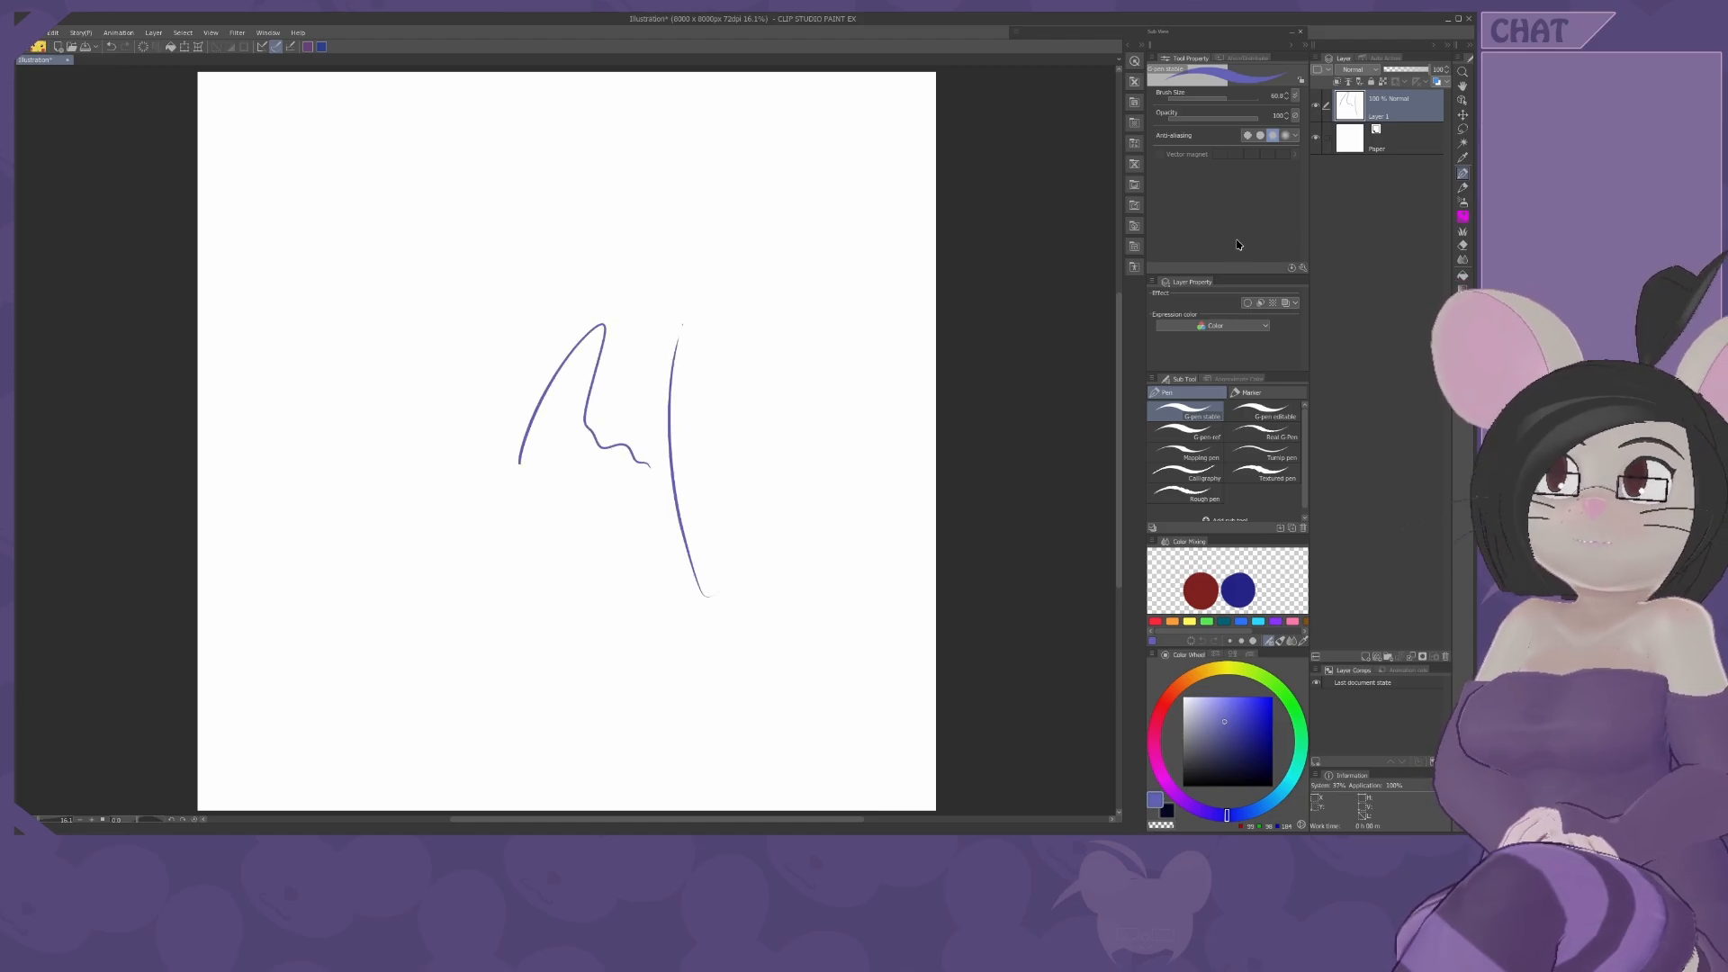
# Switch to the neighbouring G-pen sub tool with stabilization, draw several test strokes and clear the layer.
pyautogui.click(1264, 410)
pyautogui.moveTo(593, 356)
pyautogui.mouseDown()
pyautogui.moveTo(655, 405)
pyautogui.moveTo(897, 354)
pyautogui.mouseUp()
pyautogui.press('Delete')
pyautogui.moveTo(563, 376); pyautogui.dragTo(581, 321)
pyautogui.moveTo(615, 308)
pyautogui.mouseDown()
pyautogui.moveTo(741, 509)
pyautogui.moveTo(805, 311)
pyautogui.mouseUp()
pyautogui.moveTo(793, 267); pyautogui.dragTo(685, 513)
pyautogui.moveTo(720, 599); pyautogui.dragTo(847, 437)
pyautogui.press('Delete')
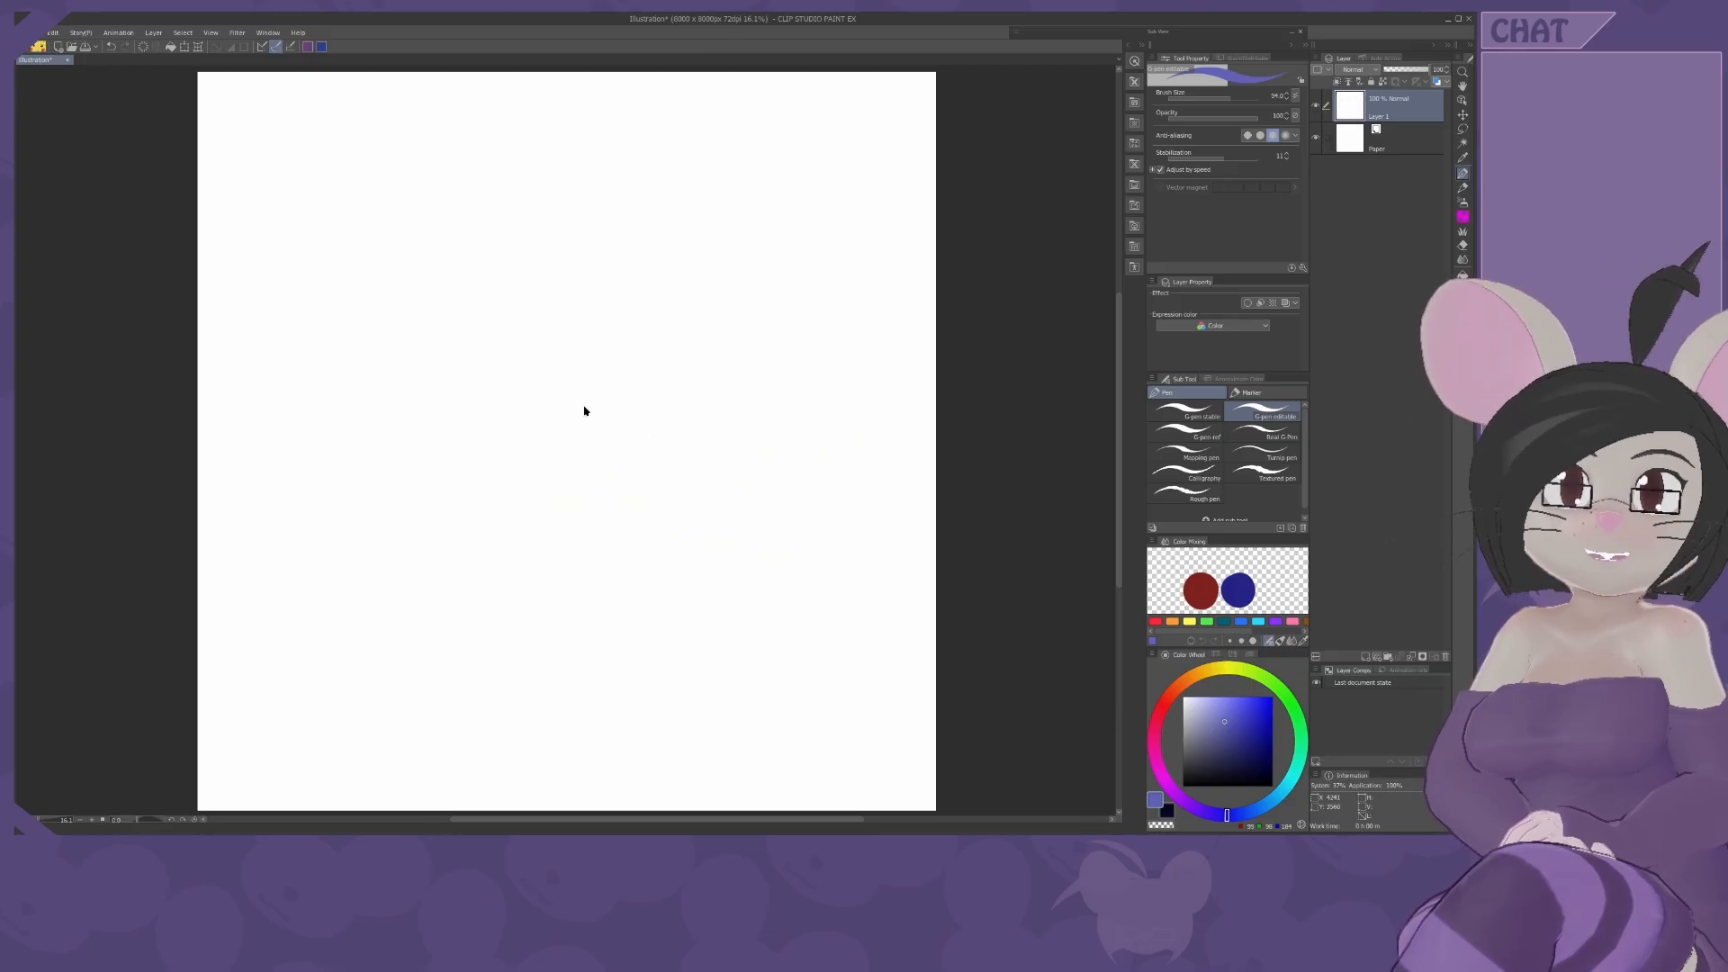
# Test the pen close up with single dots and a long stroke on the canvas, clearing the layer after each try.
pyautogui.scroll(4, 584, 410)
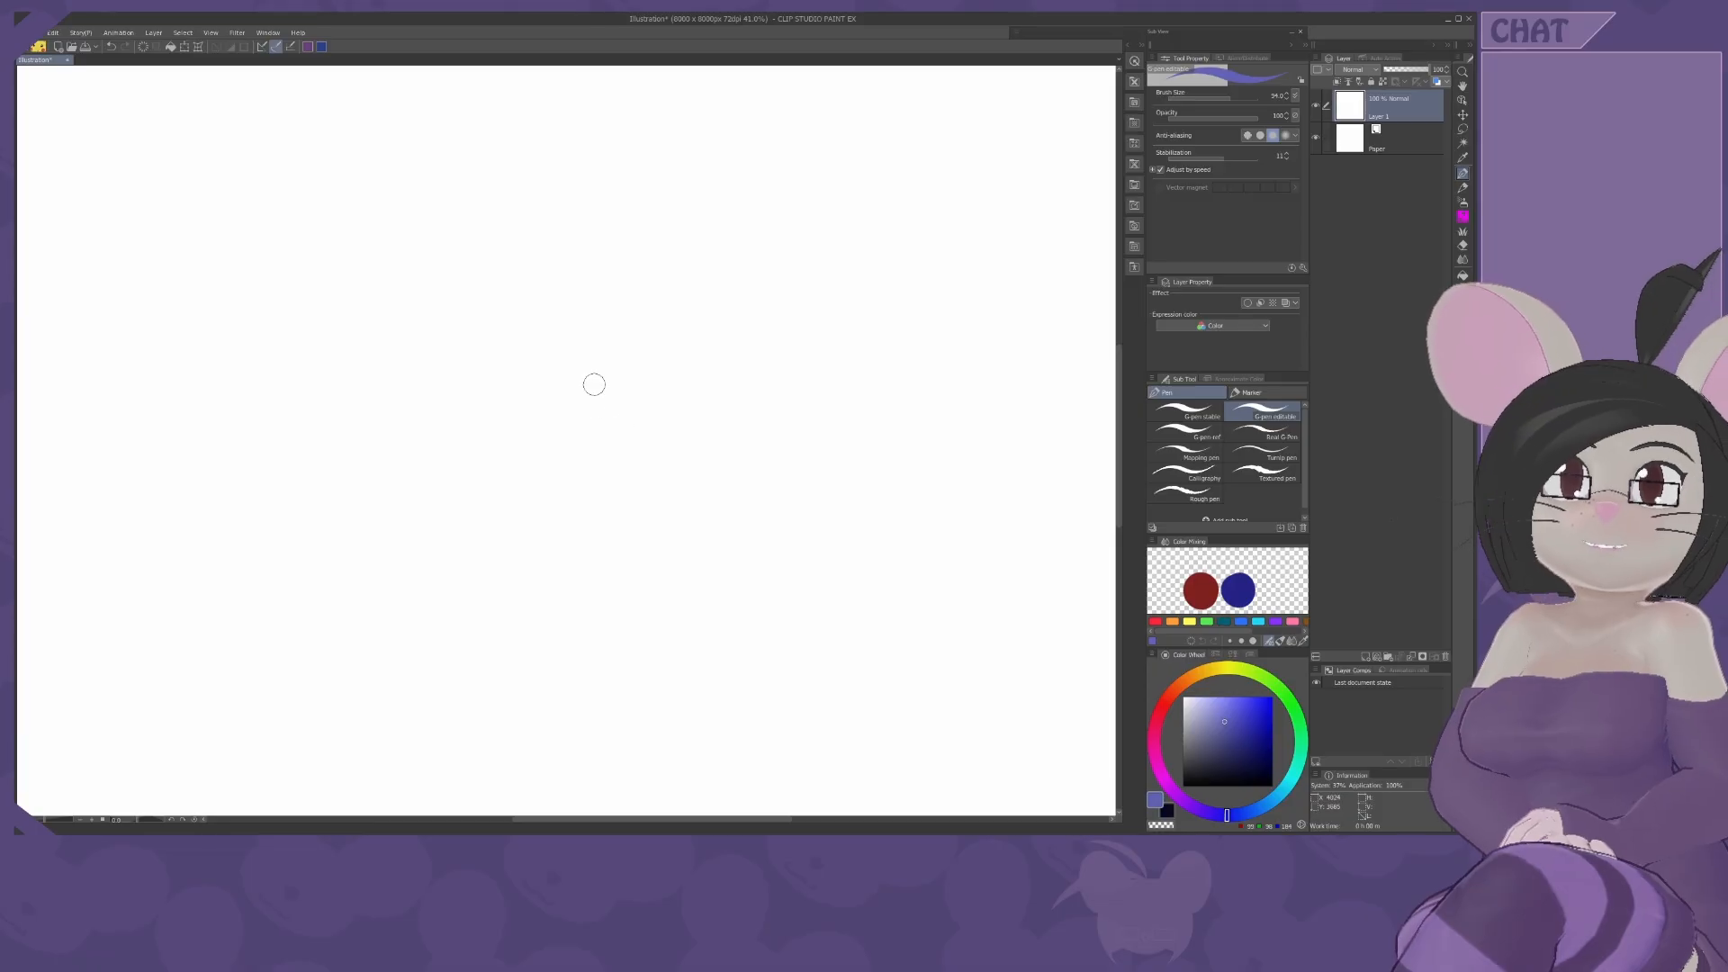
pyautogui.click(593, 384)
pyautogui.click(706, 335)
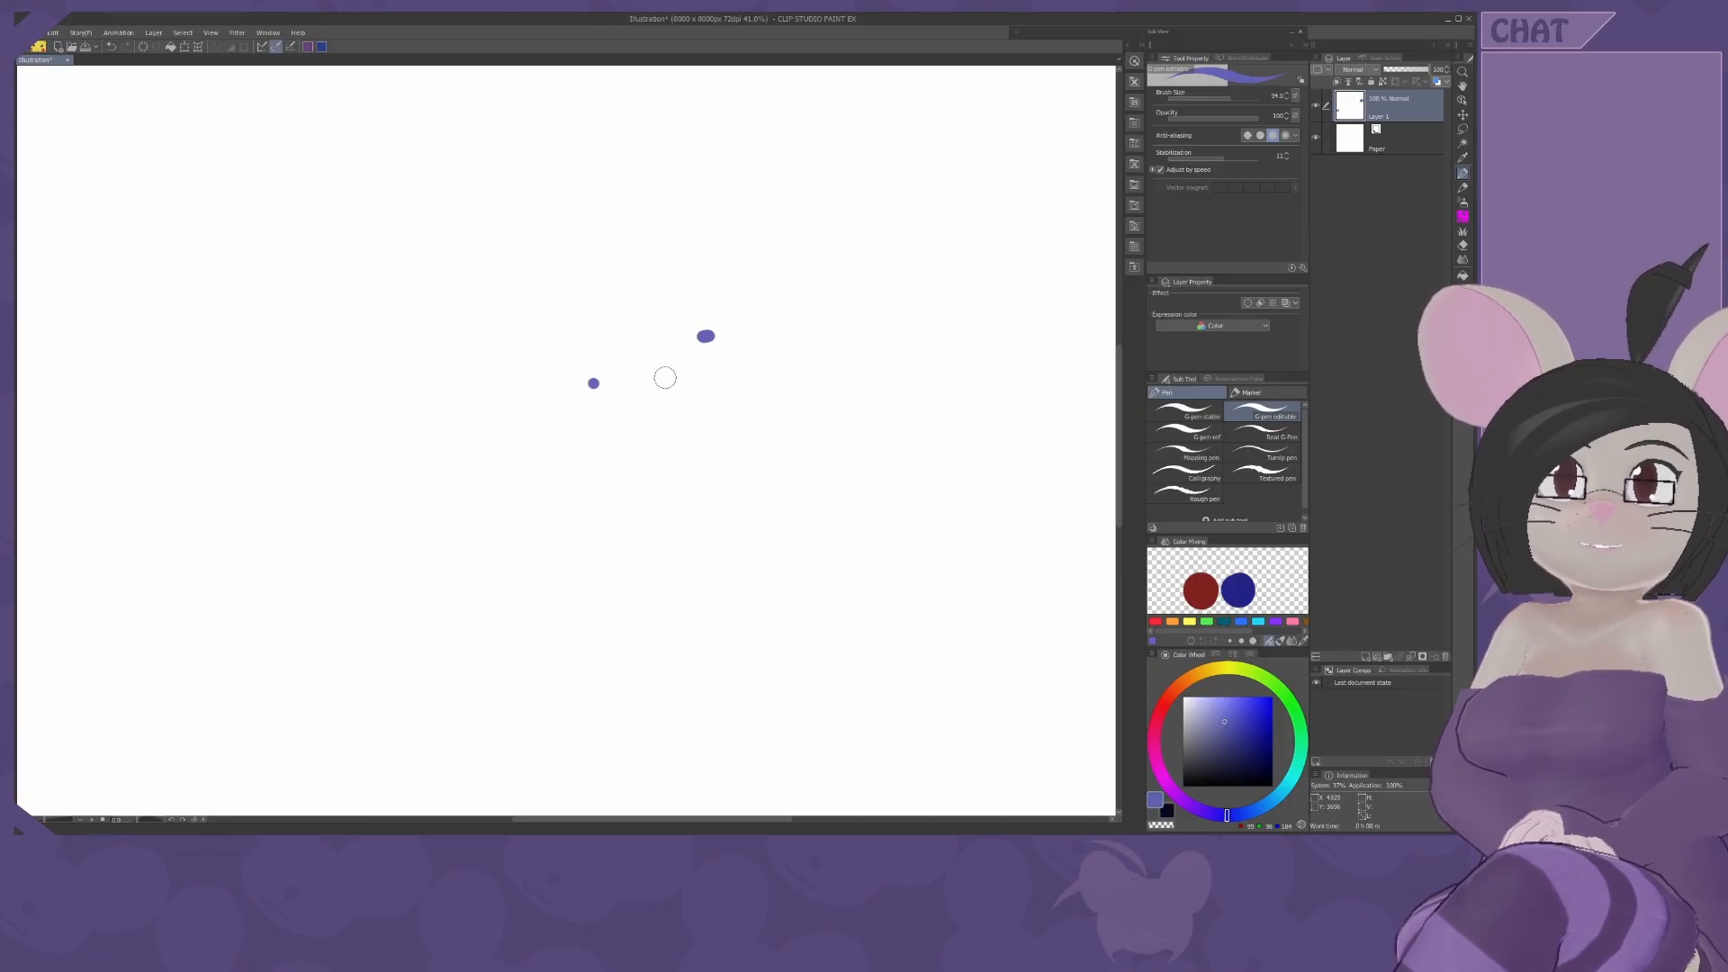
pyautogui.press('Delete')
pyautogui.click(607, 358)
pyautogui.click(731, 324)
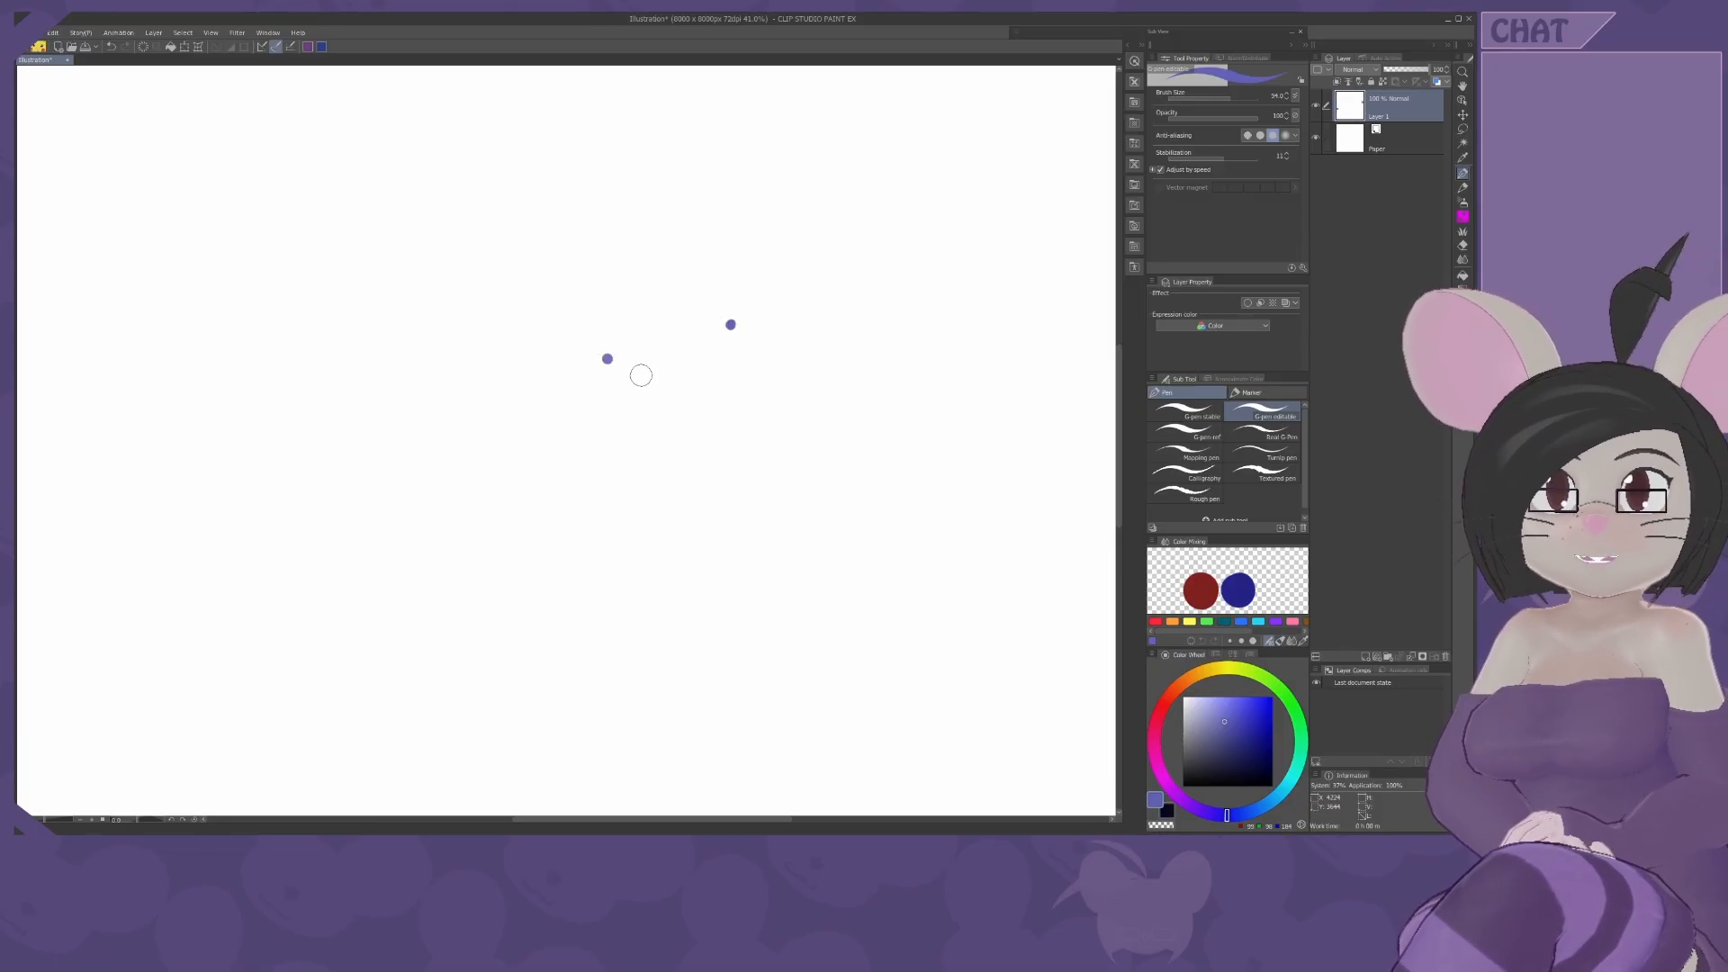
pyautogui.moveTo(640, 375)
pyautogui.mouseDown()
pyautogui.moveTo(695, 389)
pyautogui.moveTo(705, 423)
pyautogui.moveTo(927, 531)
pyautogui.mouseUp()
pyautogui.press('Delete')
pyautogui.press('Delete')
# Draw one large wavy test stroke across the whole canvas, then clear it from the layer.
pyautogui.scroll(-5, 798, 417)
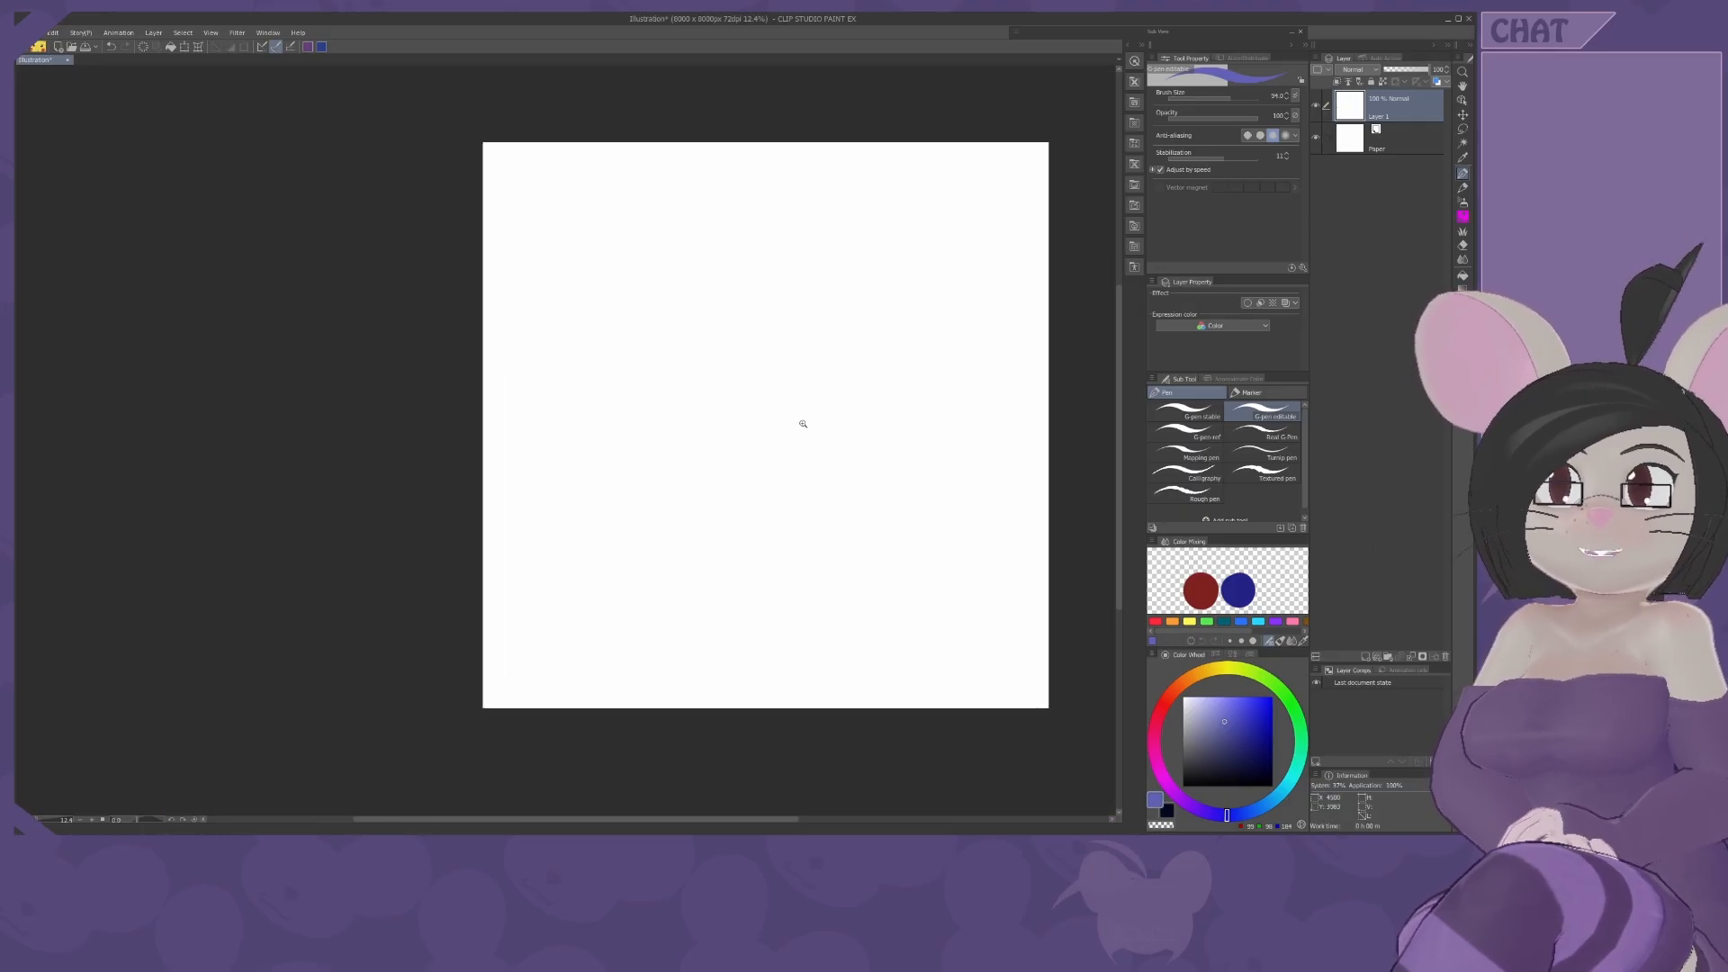
pyautogui.moveTo(802, 423); pyautogui.dragTo(810, 513)
pyautogui.moveTo(612, 540)
pyautogui.mouseDown()
pyautogui.moveTo(594, 475)
pyautogui.moveTo(983, 394)
pyautogui.mouseUp()
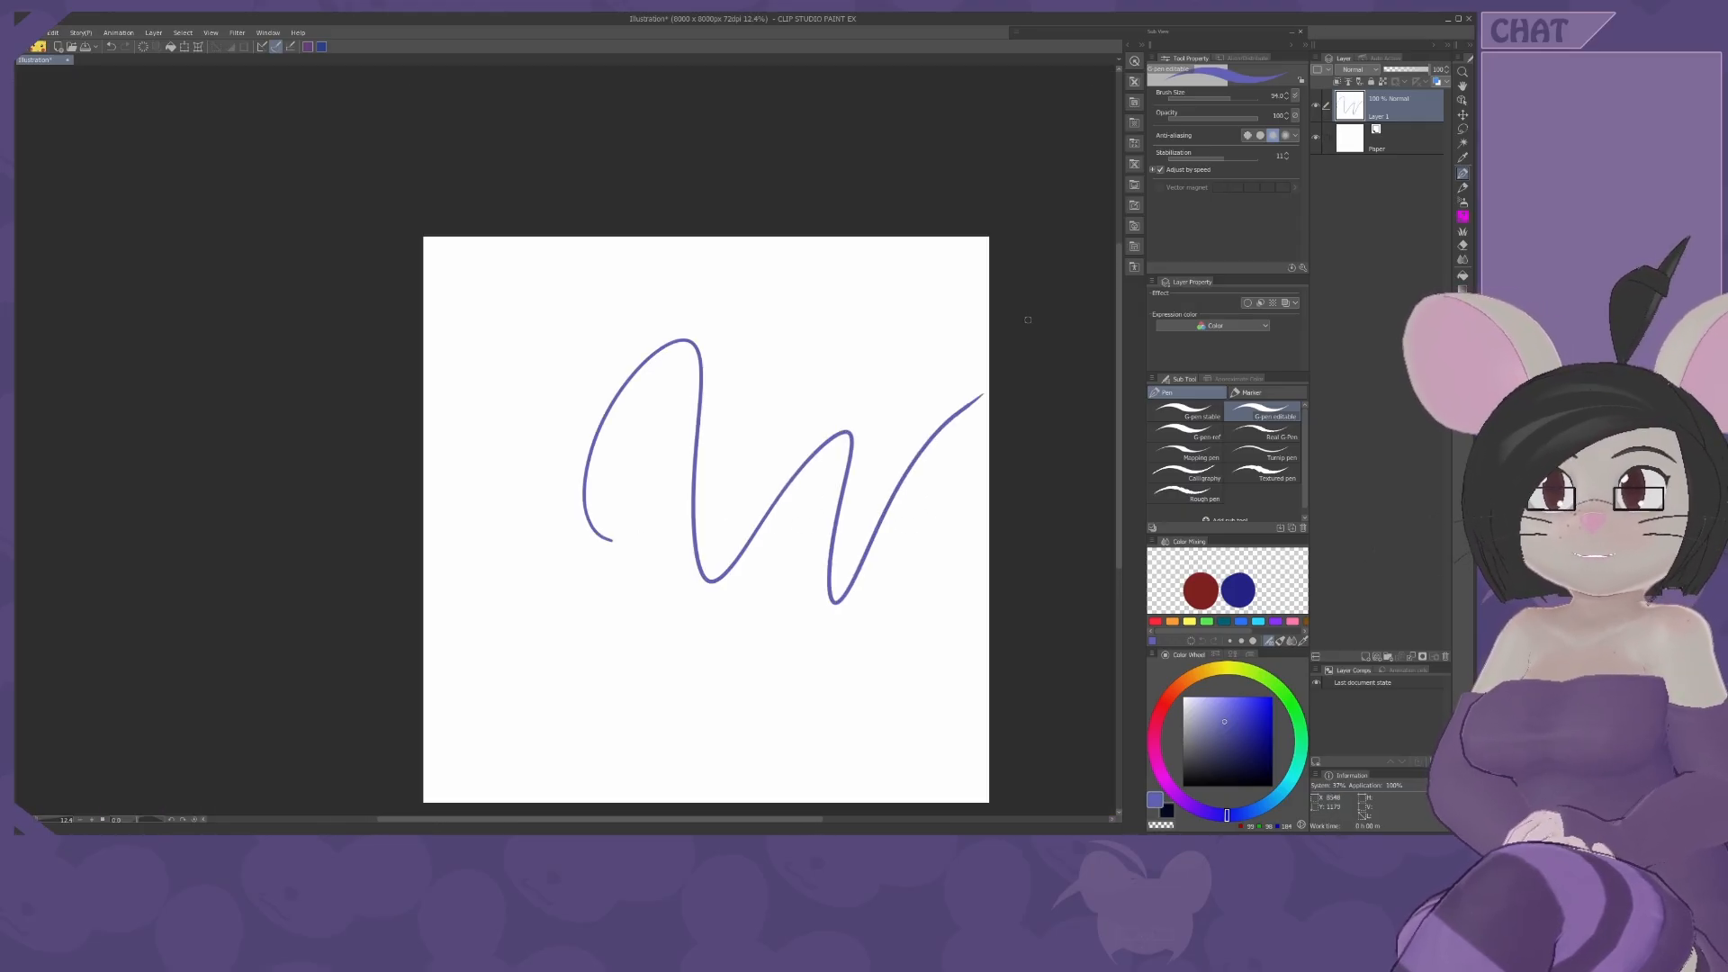
pyautogui.press('Delete')
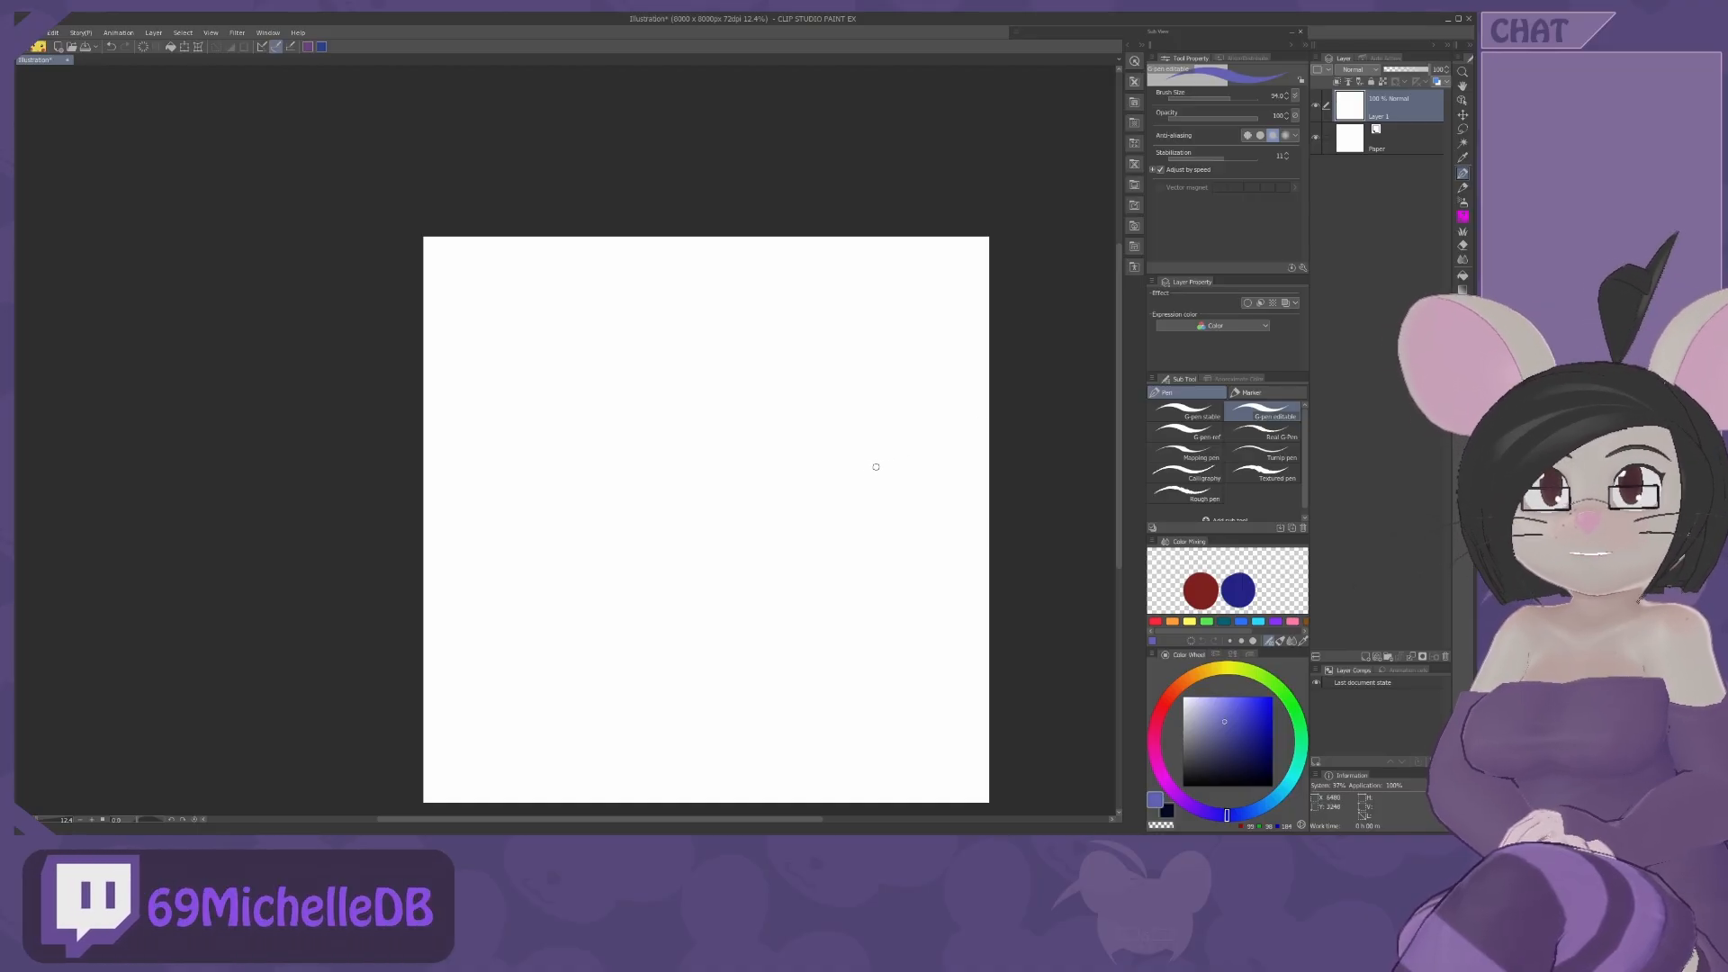
pyautogui.moveTo(884, 450); pyautogui.dragTo(833, 421)
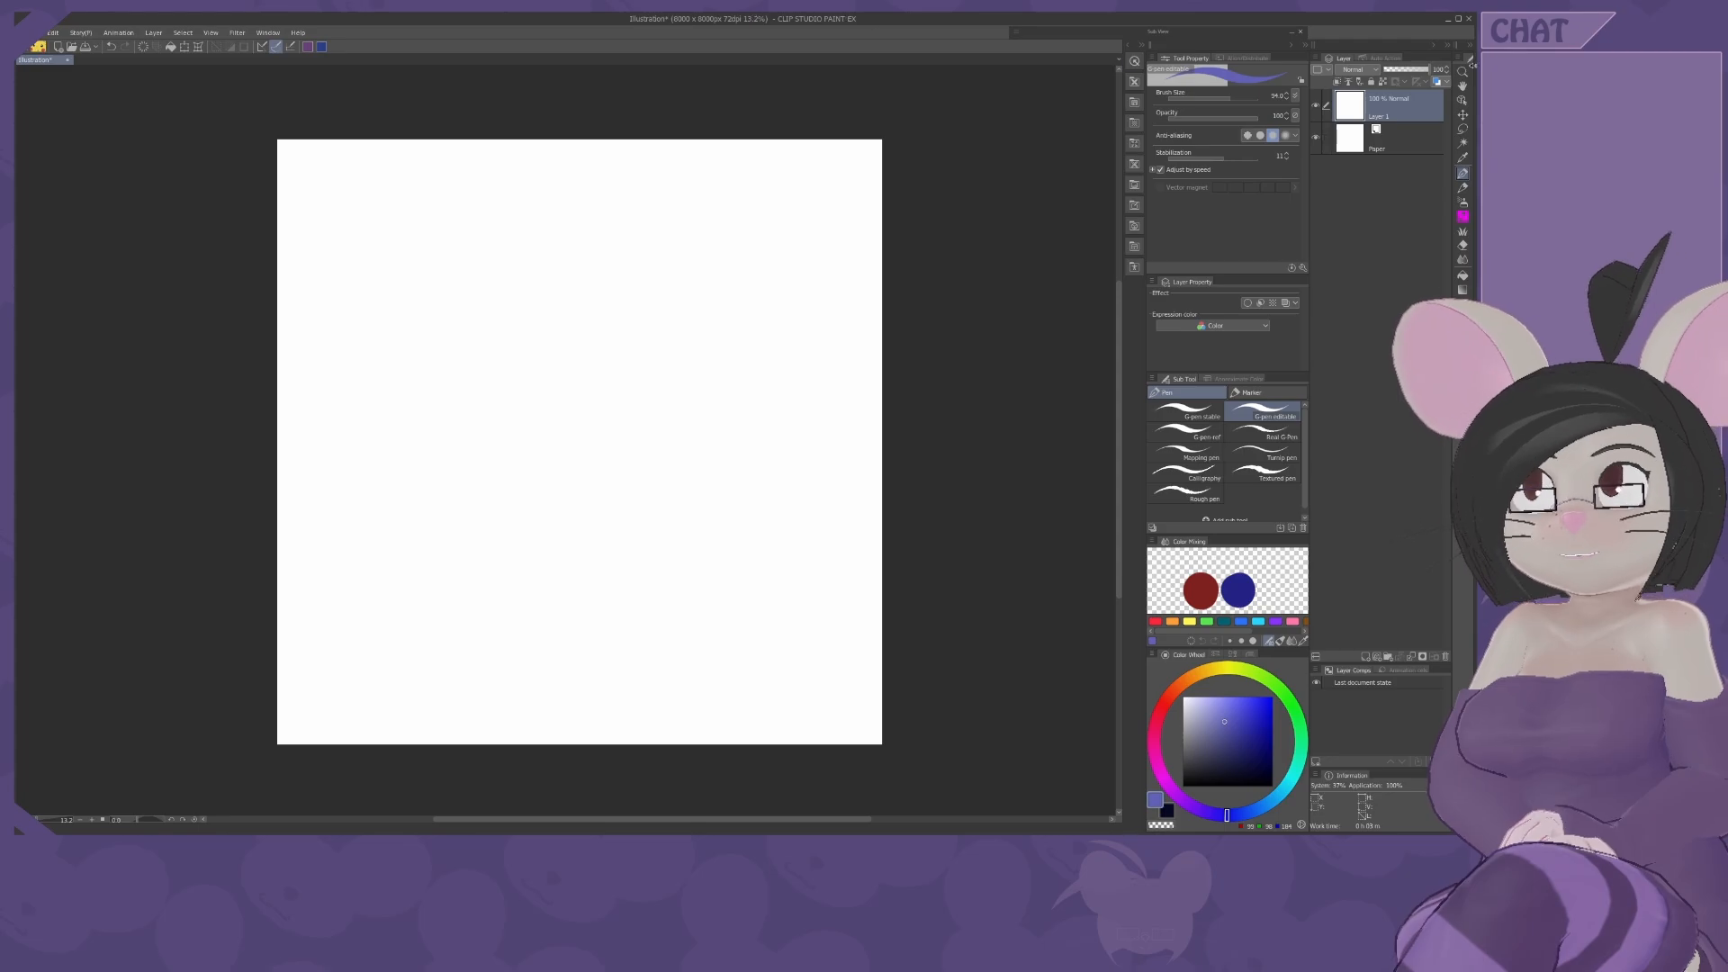
pyautogui.click(1459, 22)
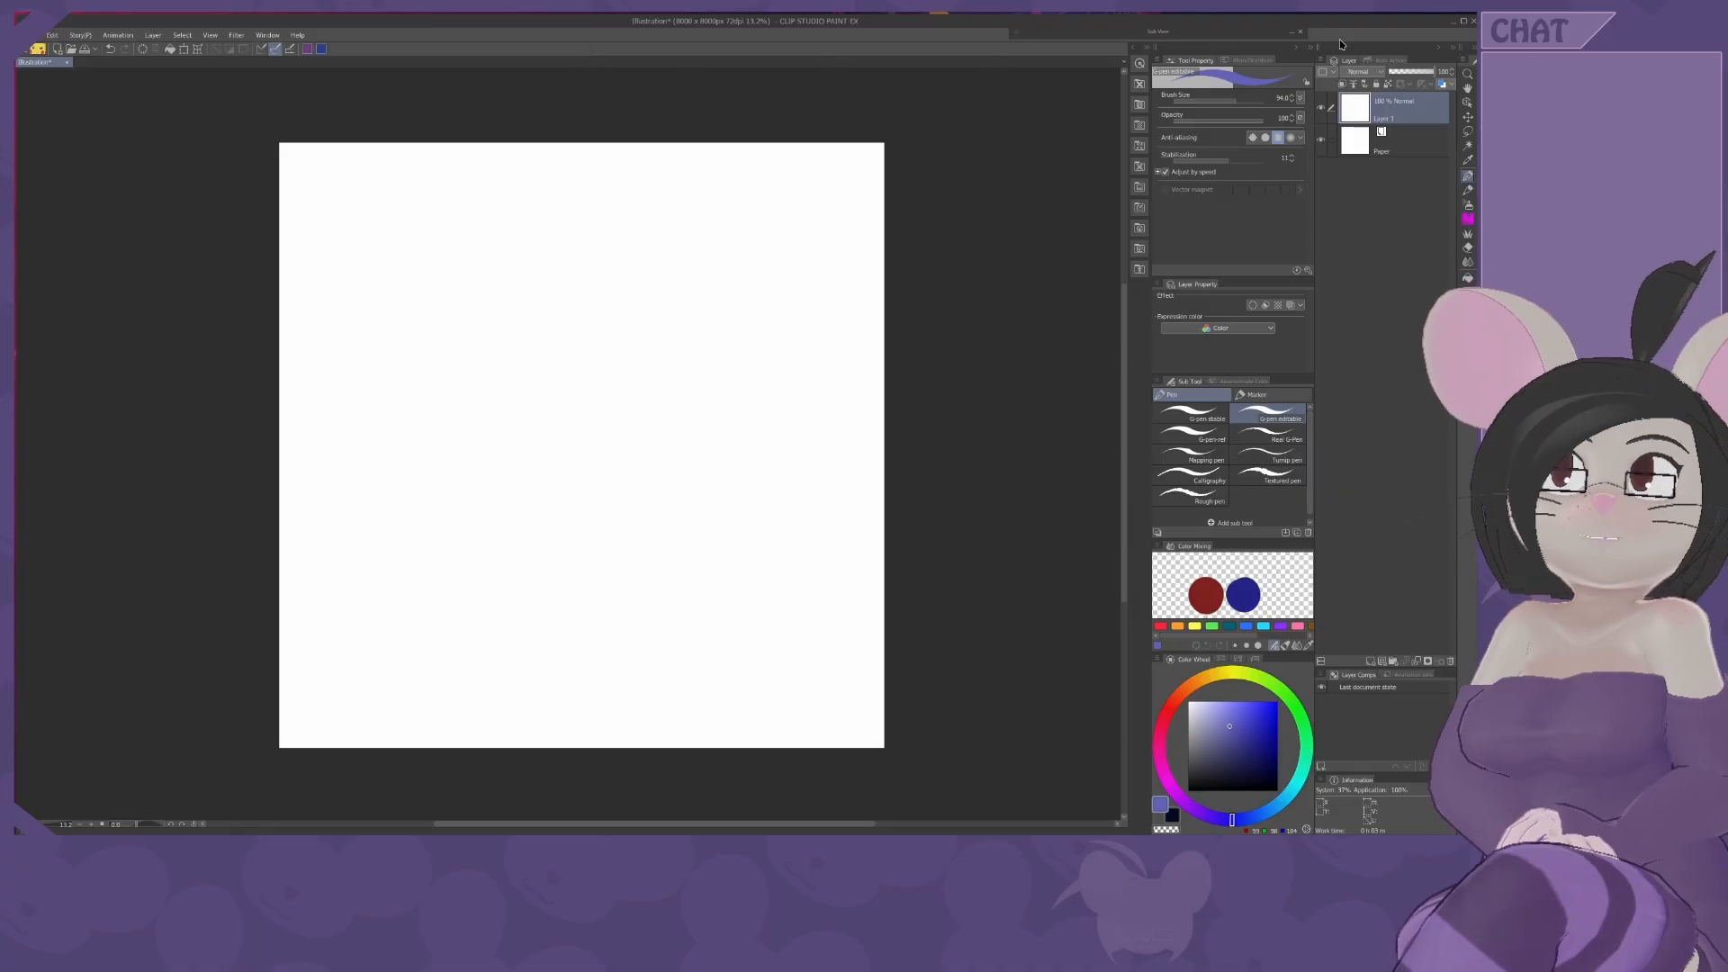
pyautogui.click(1465, 21)
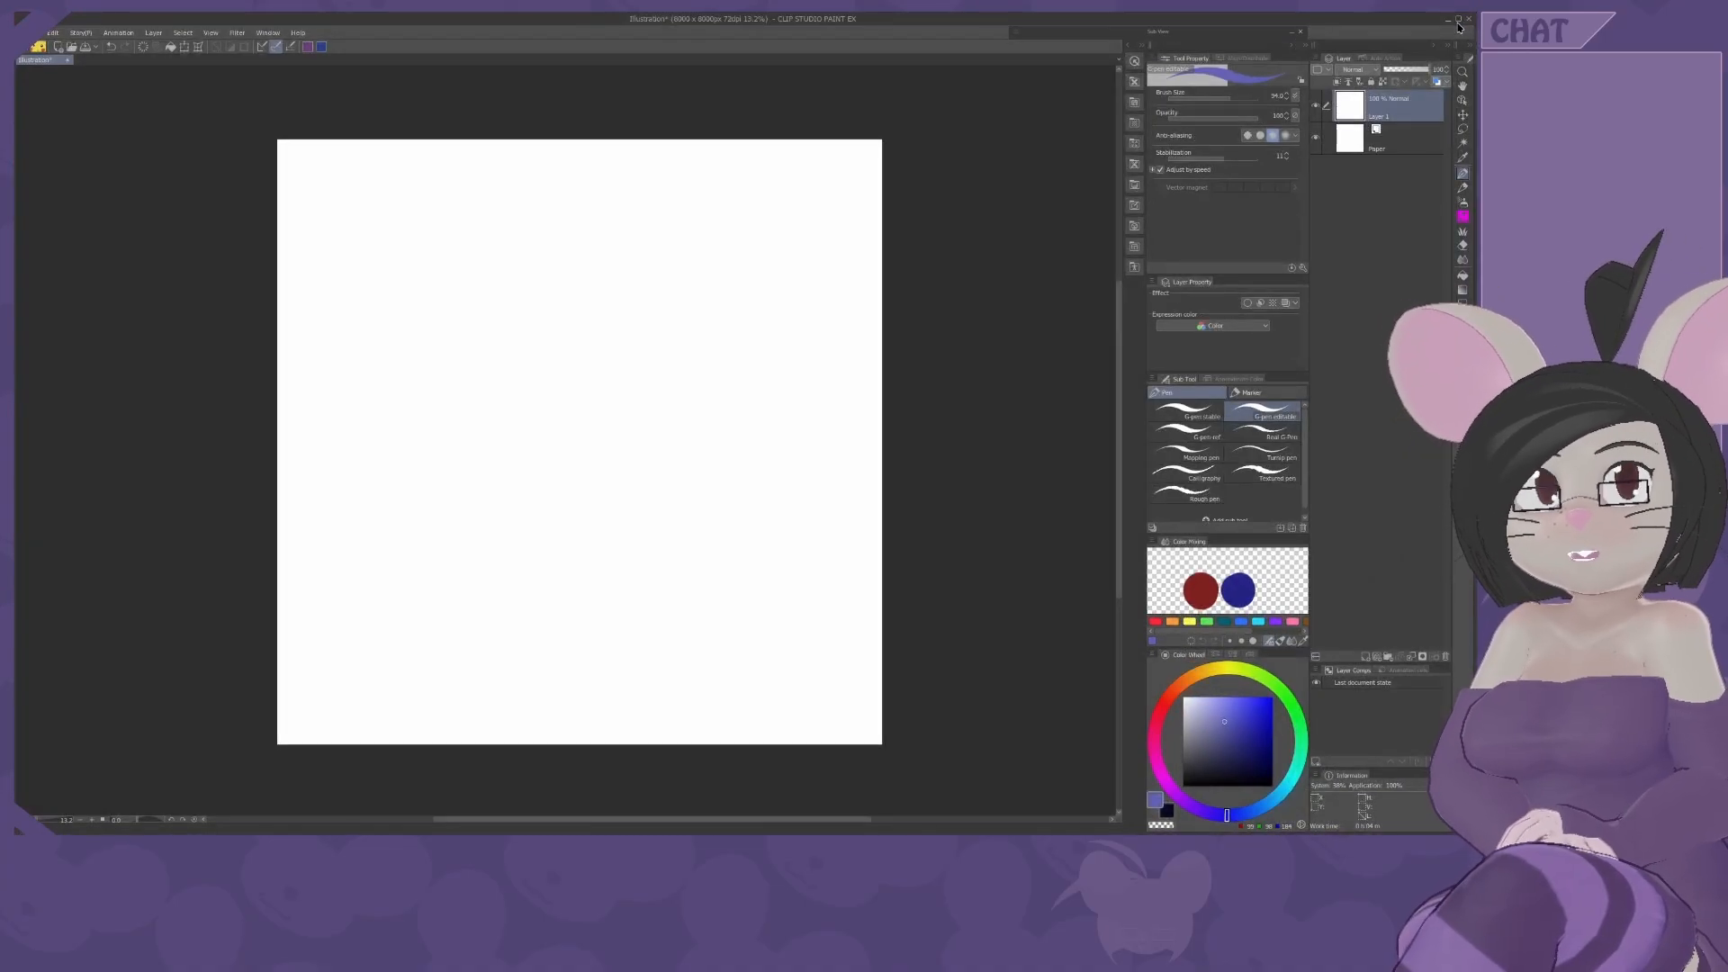